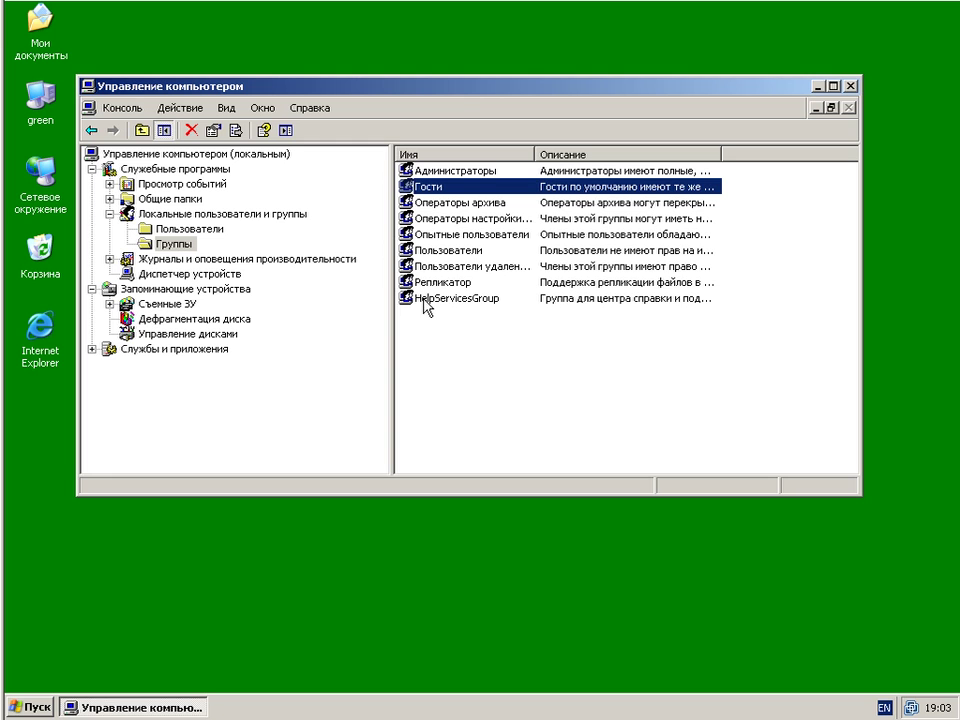
Step: Step through the local groups, ending on the Администраторы group
left_click(445, 266)
left_click(461, 234)
left_click(450, 202)
left_click(447, 171)
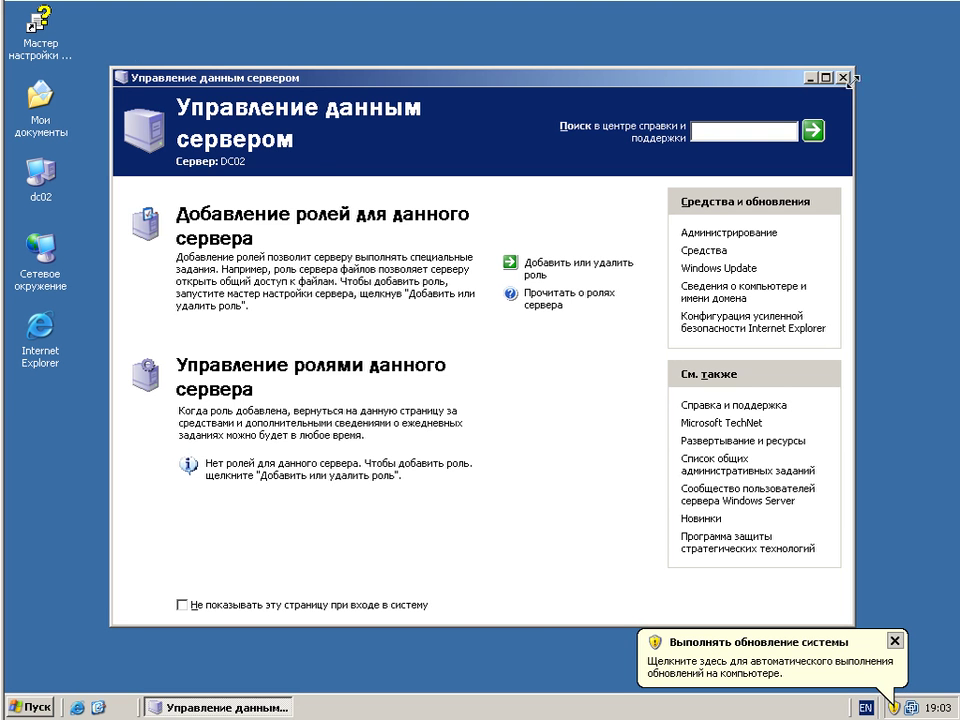
Step: Close Manage Your Server and open Computer Management for dc02 with Local Users and Groups expanded
left_click(842, 77)
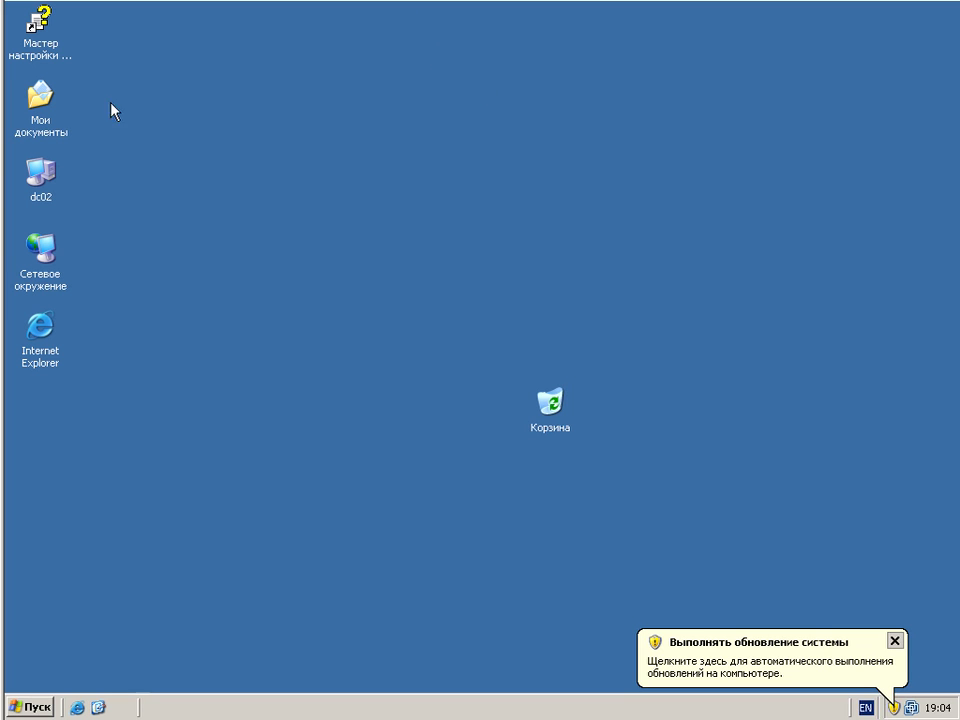
right_click(37, 181)
left_click(62, 238)
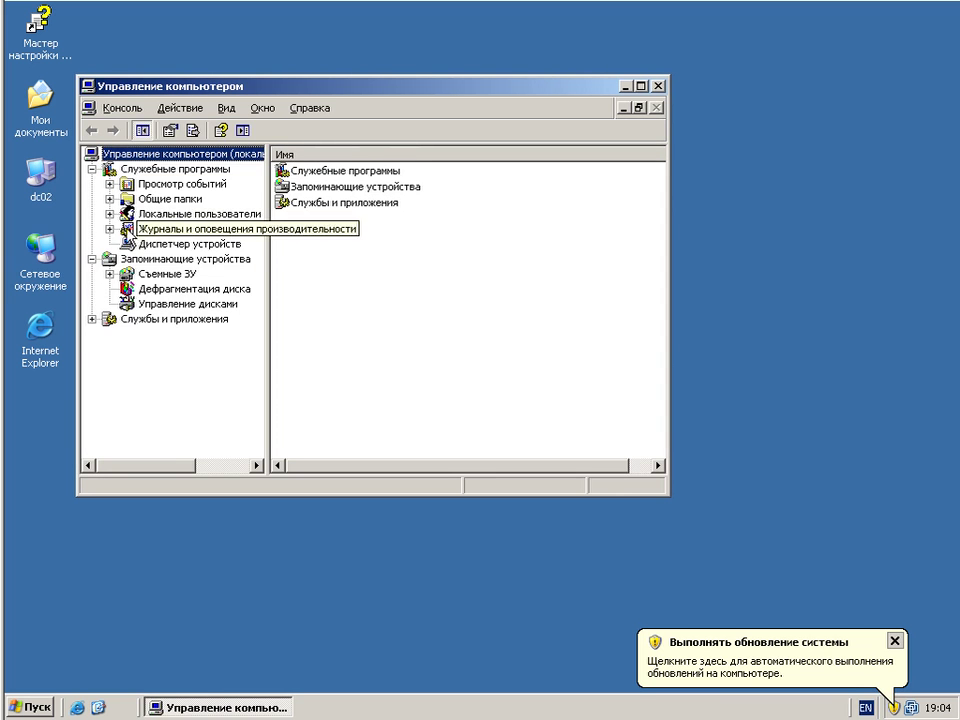
left_click(110, 214)
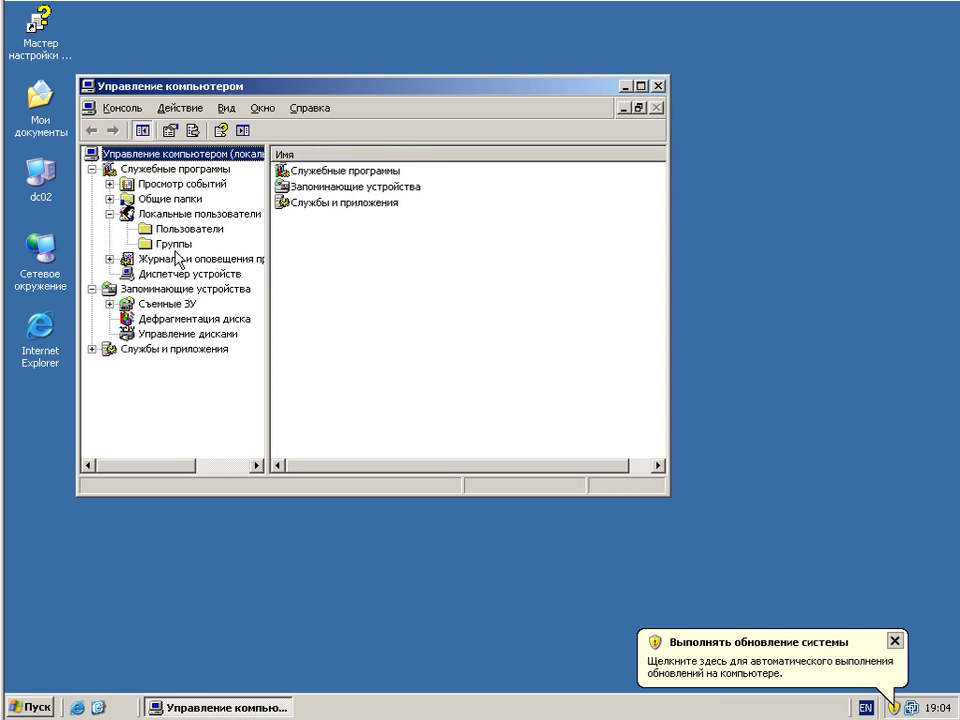
Step: Show DC02's local groups, Администраторы through TelnetClients, in a maximized Computer Management window
left_click(162, 243)
double_click(439, 87)
left_click_drag(226, 270, 240, 114)
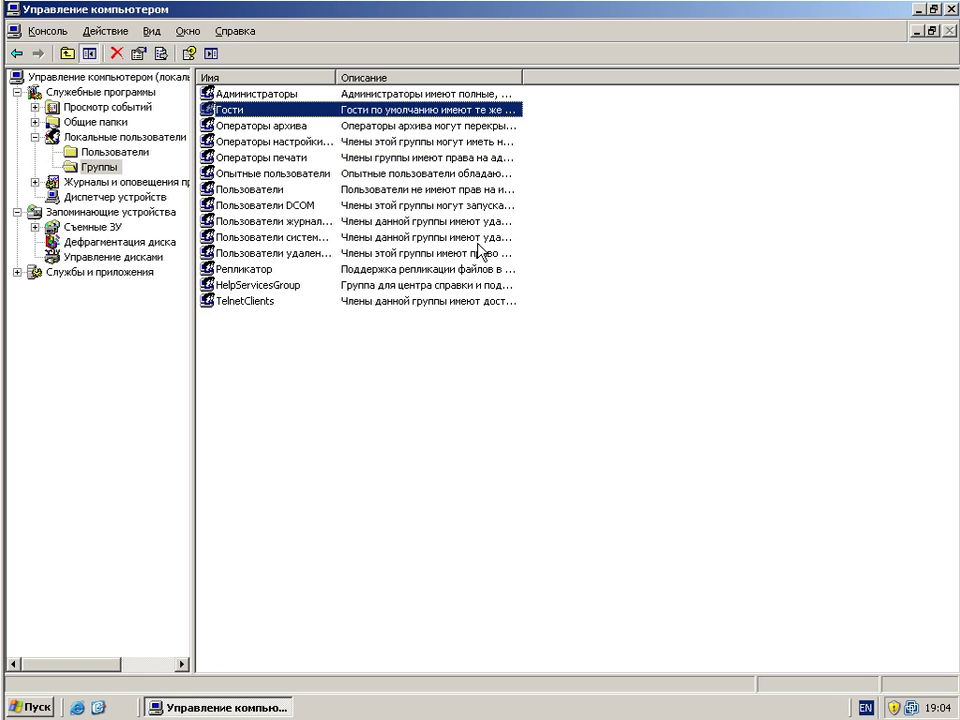
left_click(261, 322)
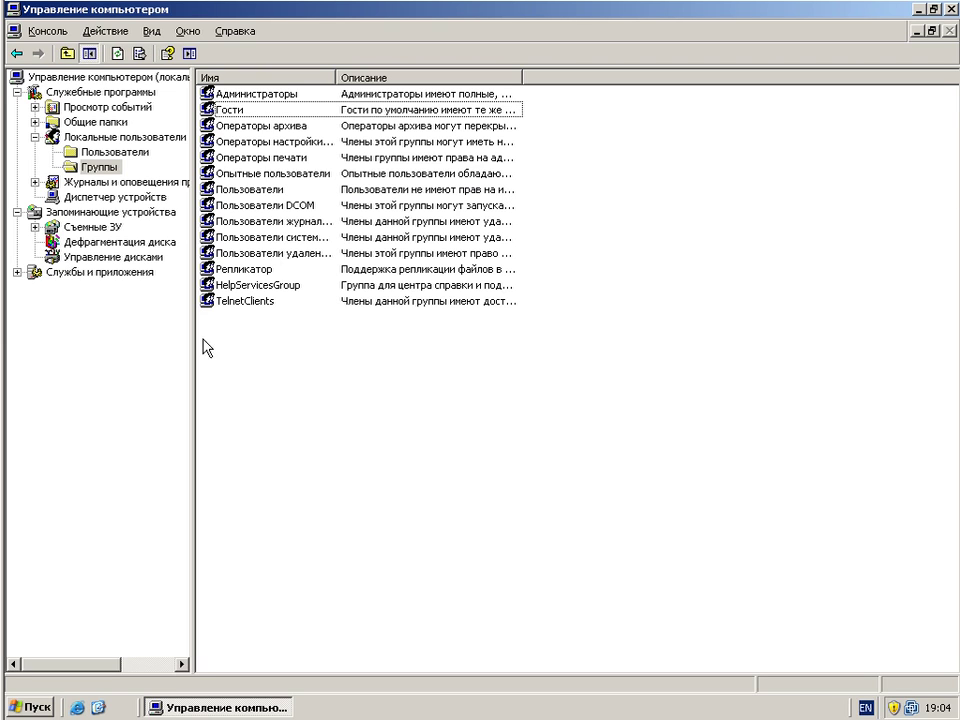
Step: Create a new local group named 'test'
right_click(259, 342)
left_click(263, 353)
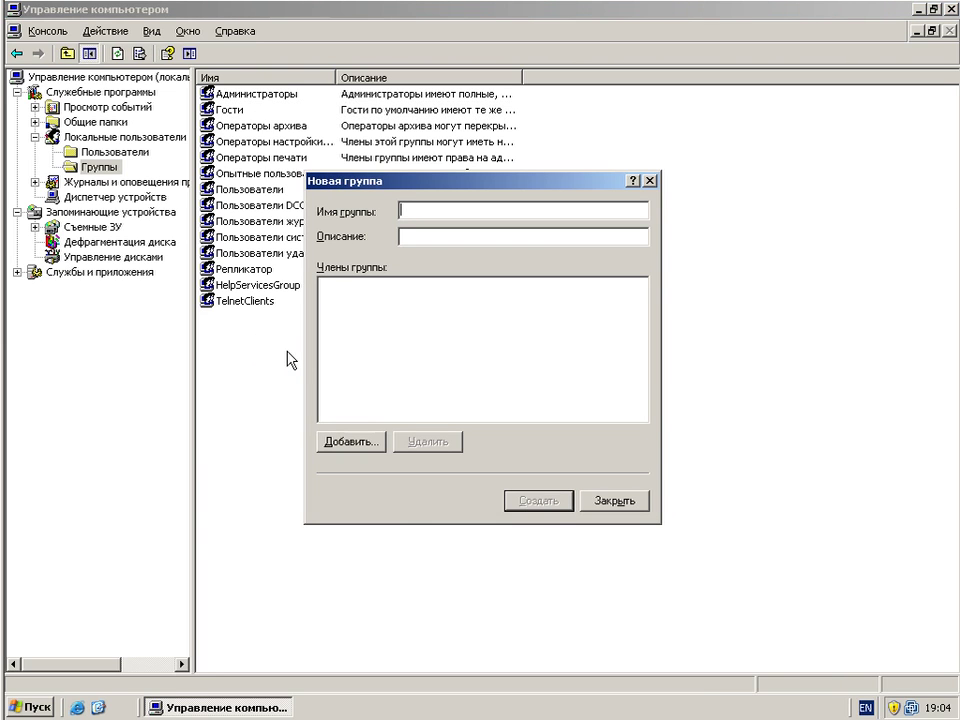
type("test")
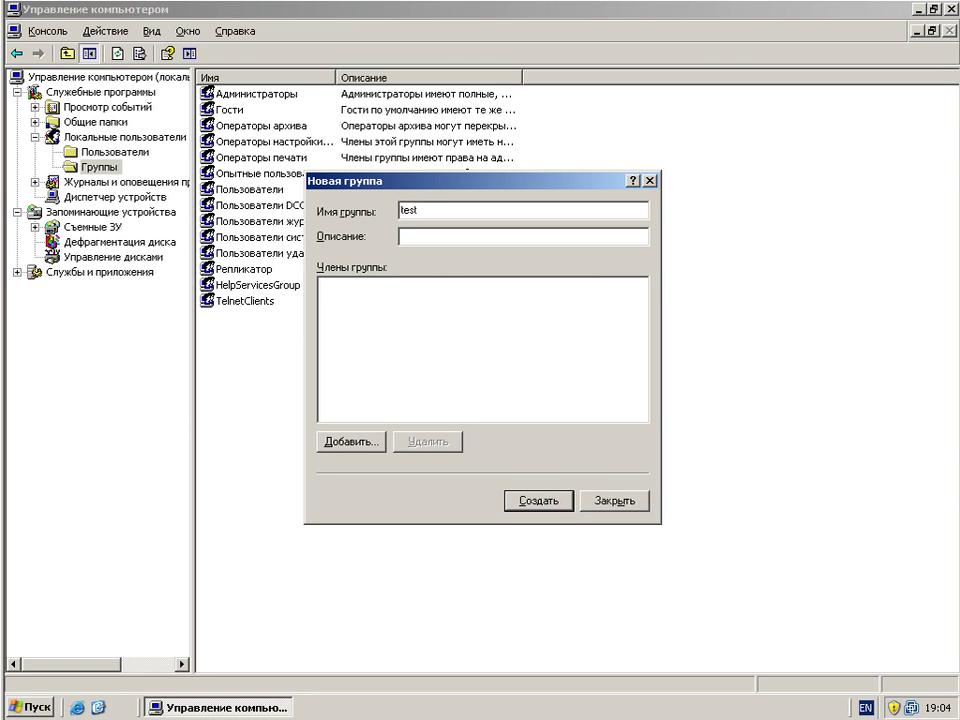
left_click(540, 502)
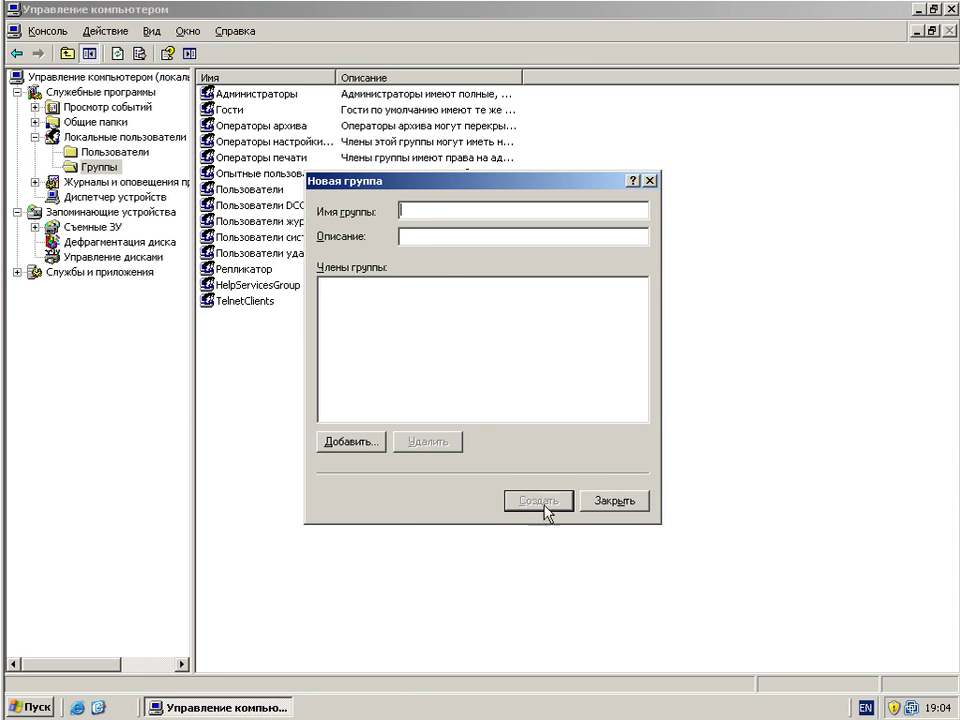
left_click(614, 500)
Step: Browse the group list and select the new test group at the bottom
left_click(250, 288)
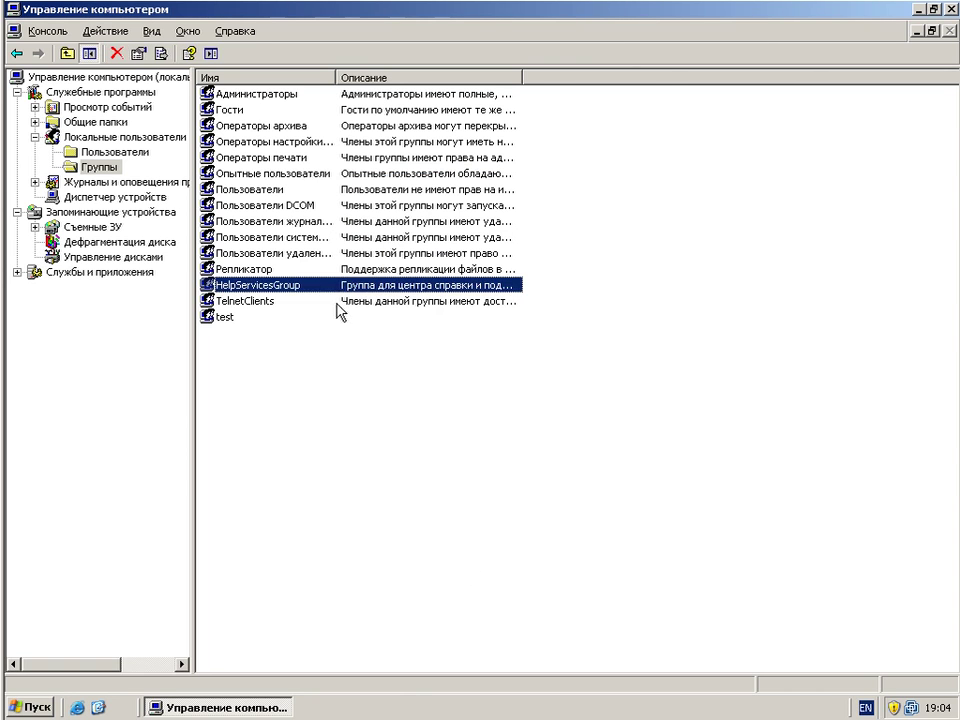
left_click(266, 301)
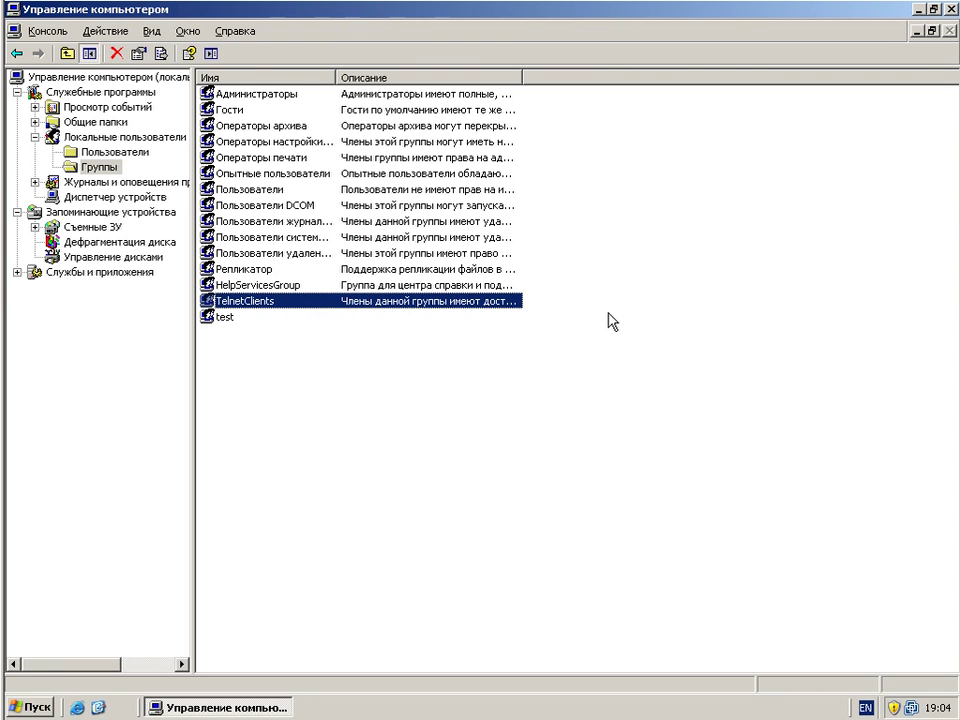
key("Up")
key("Home")
key("Down")
key("Down")
key("Down")
key("Down")
key("End")
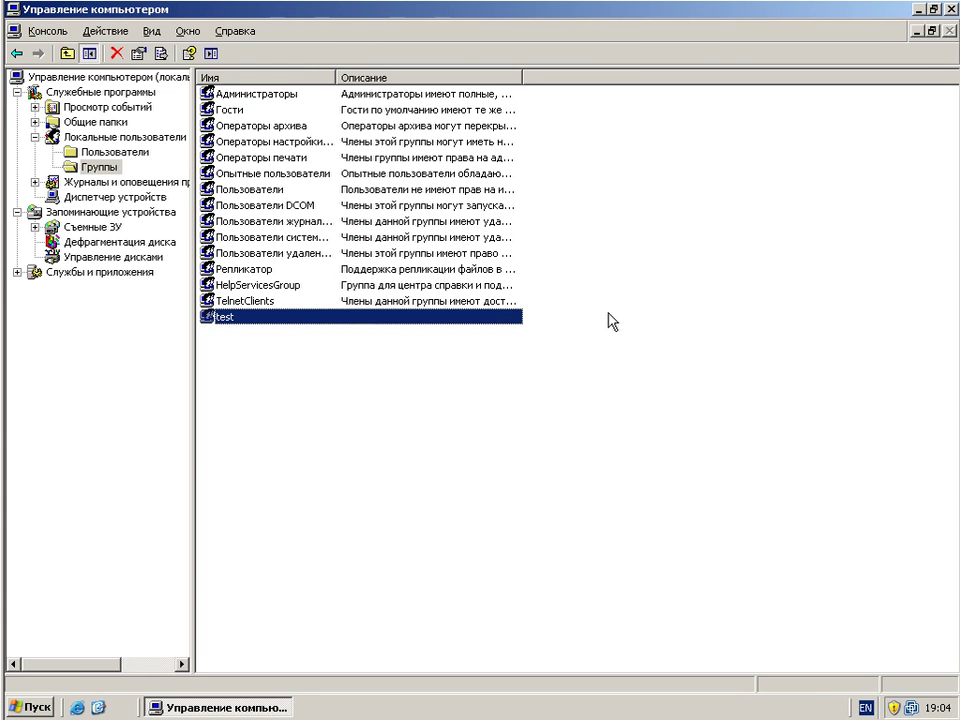
Step: Delete the test group and confirm with Yes
key("Delete")
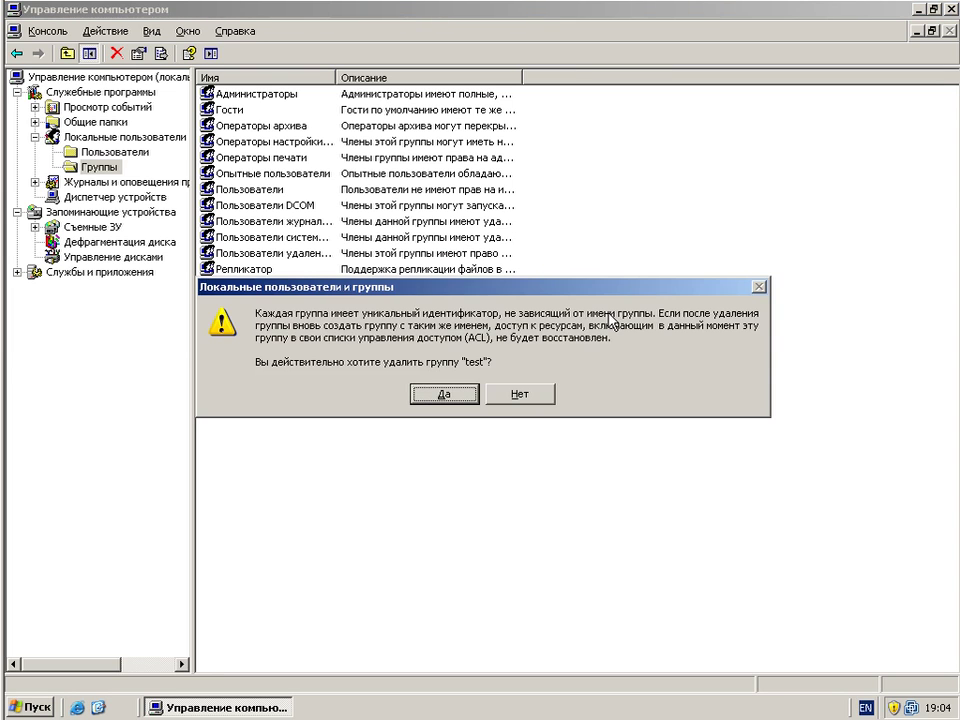
key("Return")
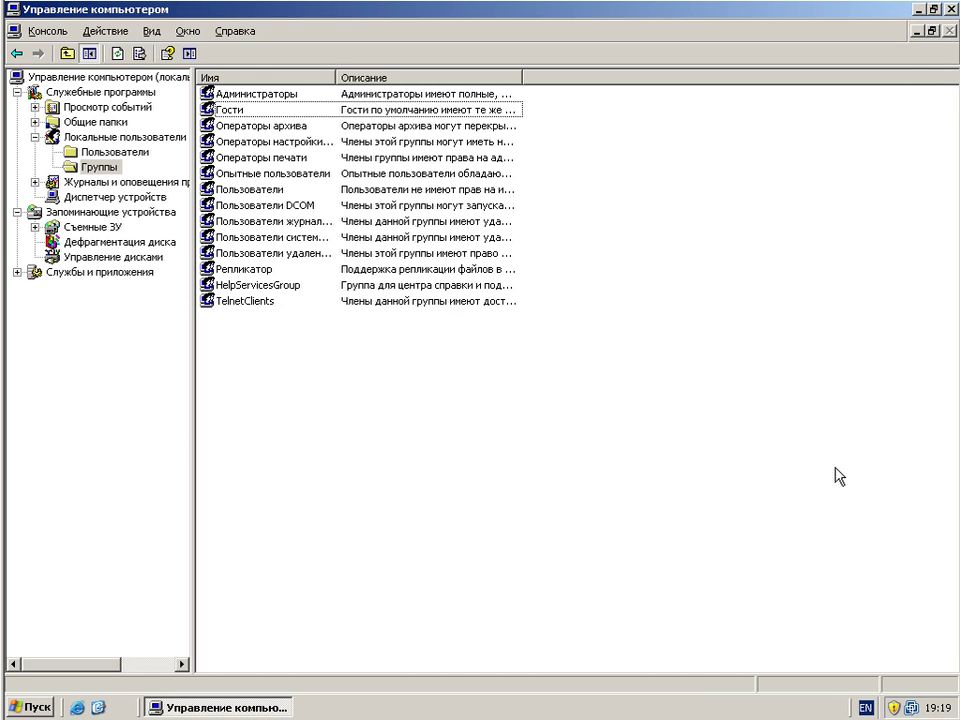
Step: Check in System Properties that the computer name is dc02 in workgroup WORKGROUP
left_click(918, 9)
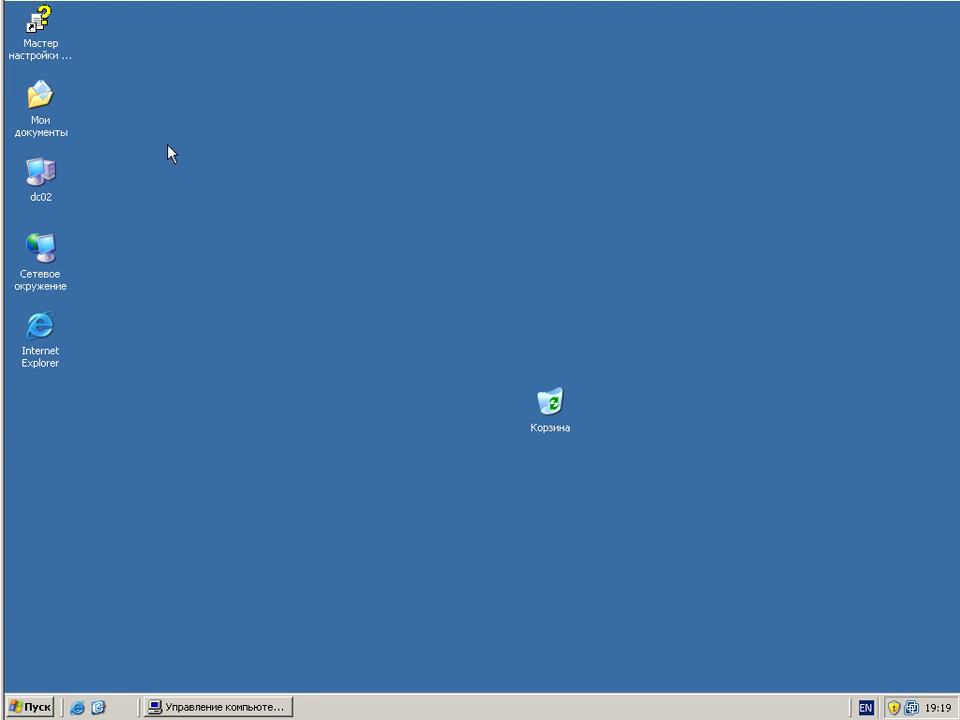
right_click(24, 184)
left_click(90, 358)
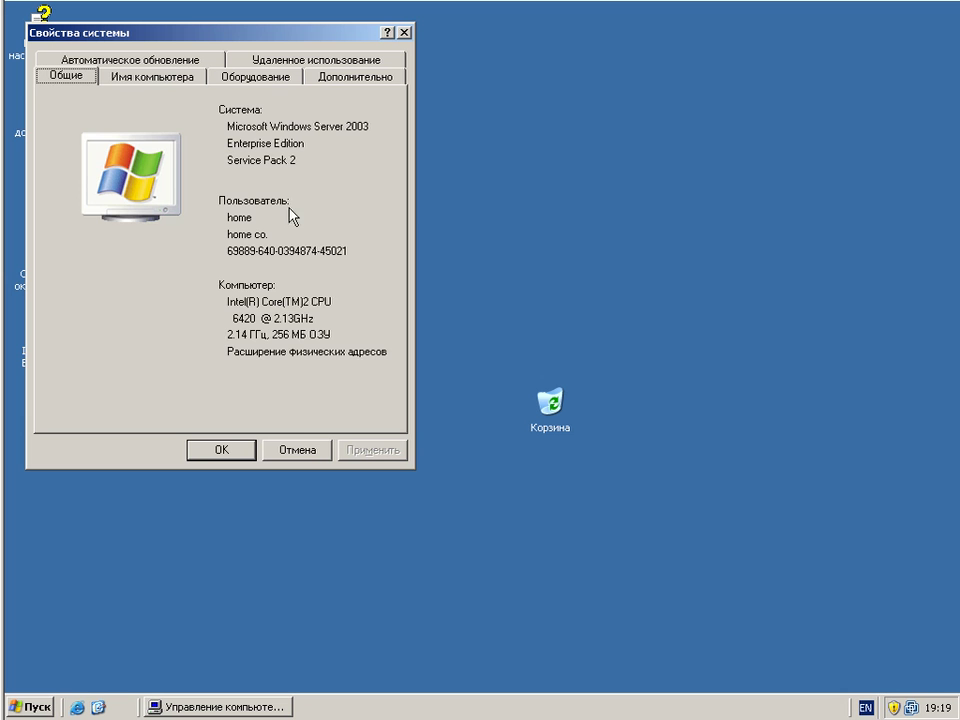
left_click(150, 76)
double_click(145, 199)
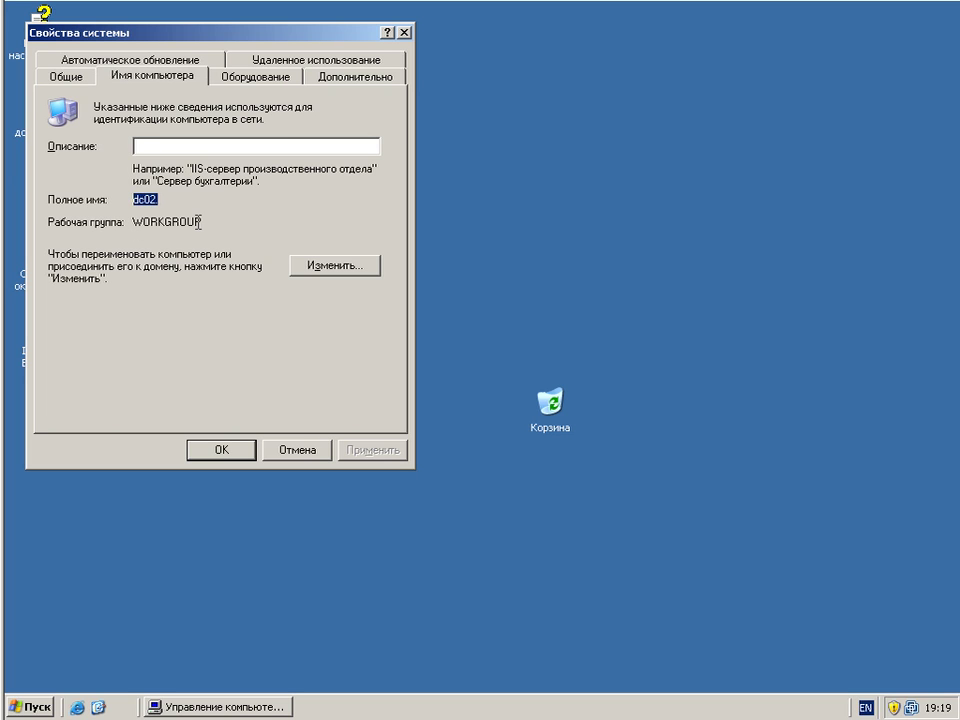
left_click_drag(200, 222, 131, 208)
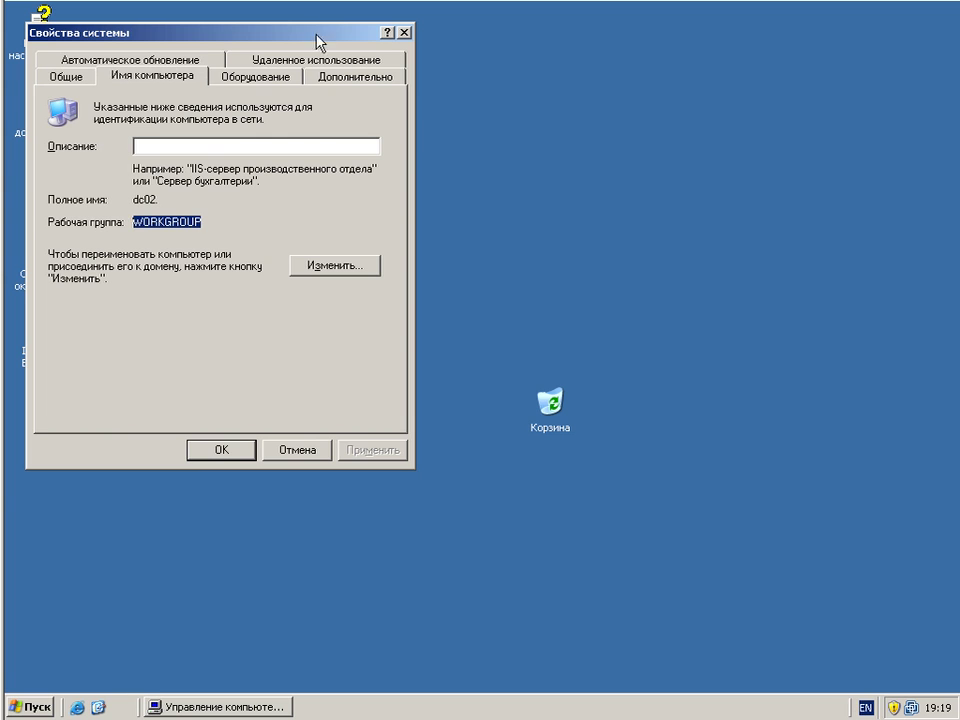
left_click_drag(305, 34, 417, 81)
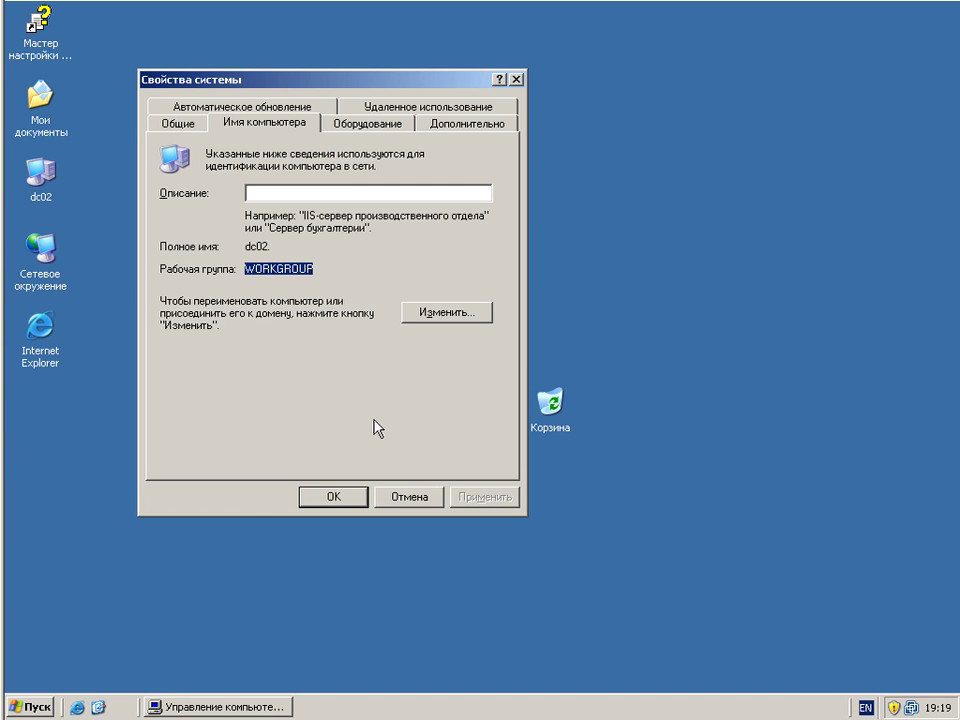
Step: Restore Computer Management and close it with Alt+F4
left_click(258, 708)
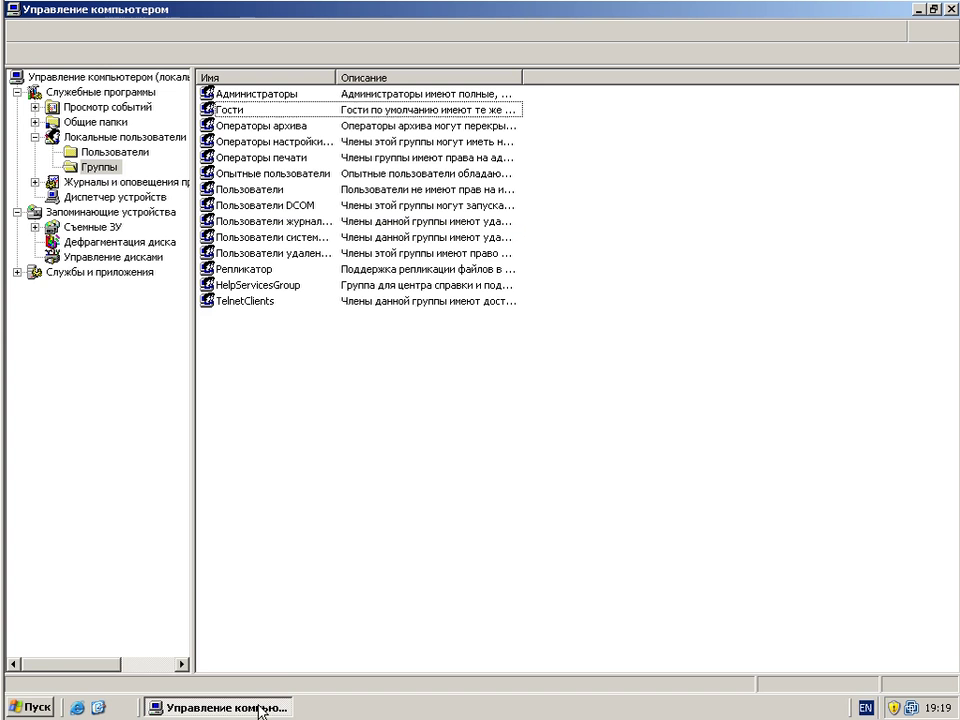
right_click(240, 332)
left_click(468, 366)
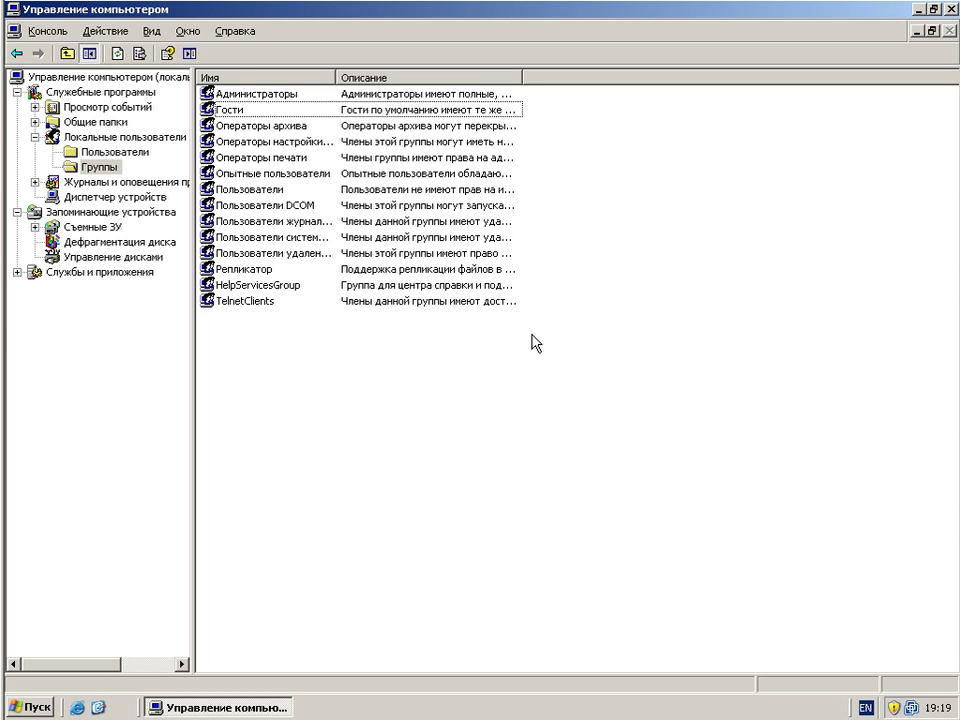
key("alt+F4")
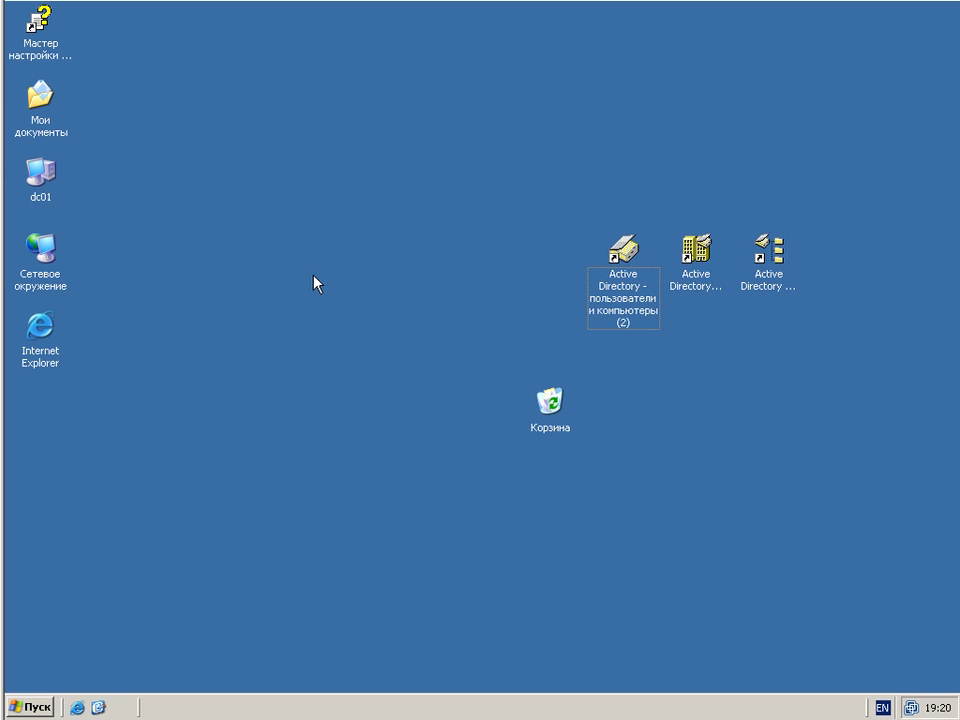
Step: Open dc01's Computer Management maximized on Общие папки, then minimize it to the desktop
right_click(42, 172)
left_click(89, 226)
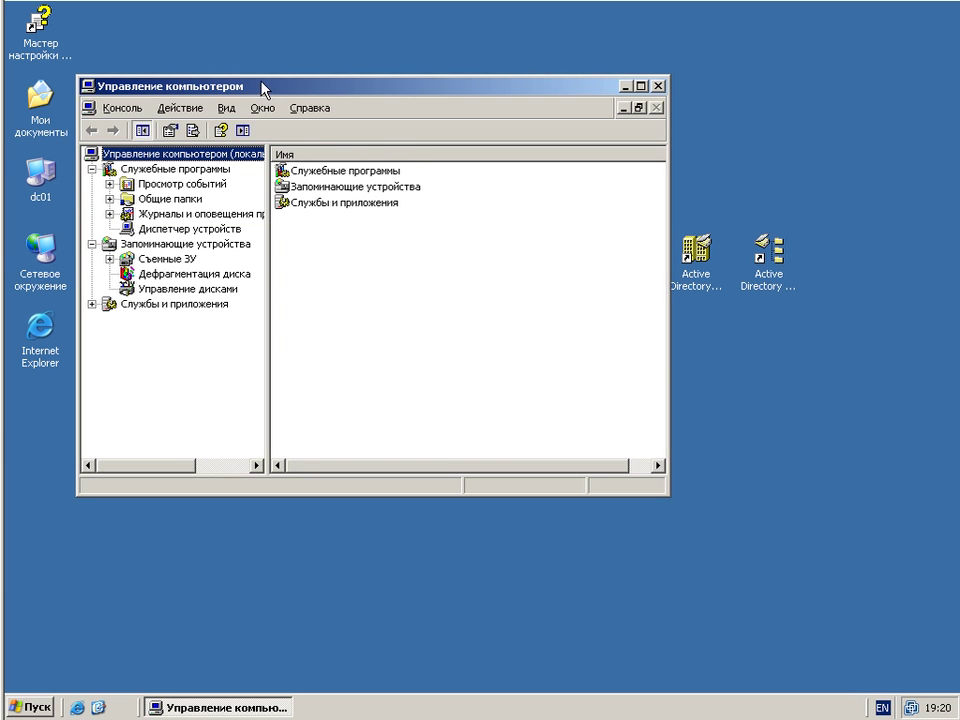
double_click(321, 87)
left_click_drag(190, 214, 348, 214)
left_click(107, 152)
left_click(108, 124)
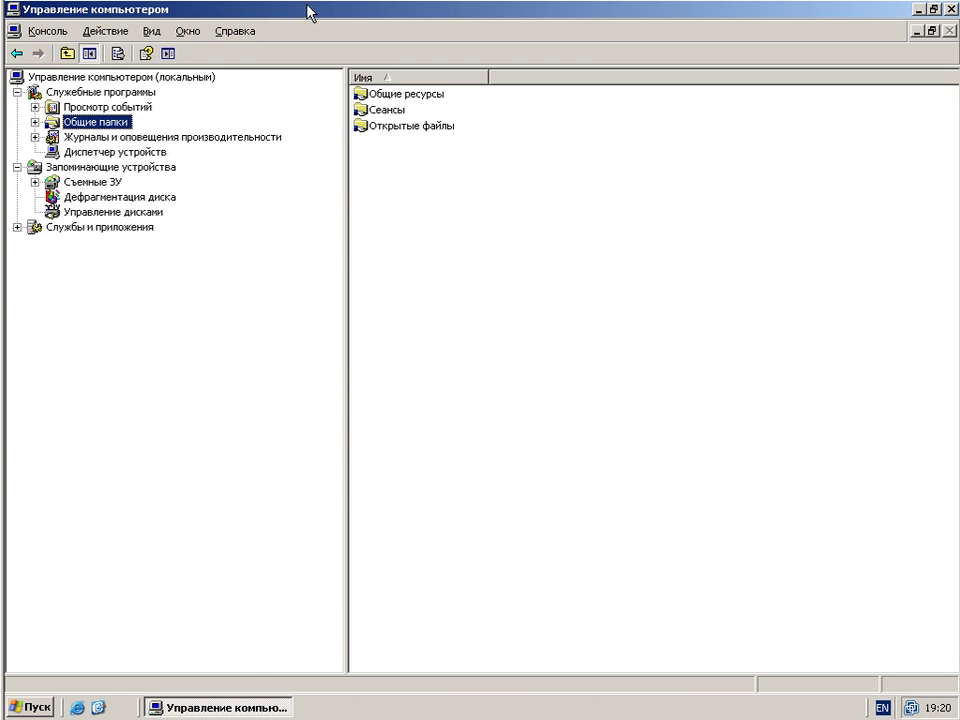
left_click(918, 9)
left_click(624, 270)
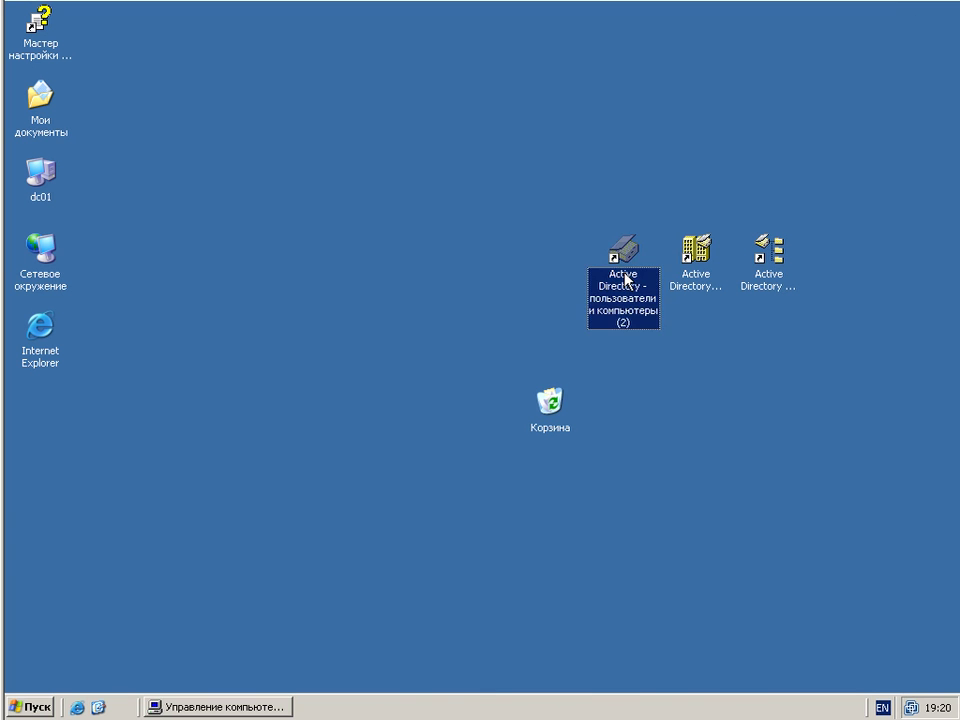
Step: Review the Builtin groups in Active Directory Users and Computers, then switch back to Computer Management
double_click(624, 275)
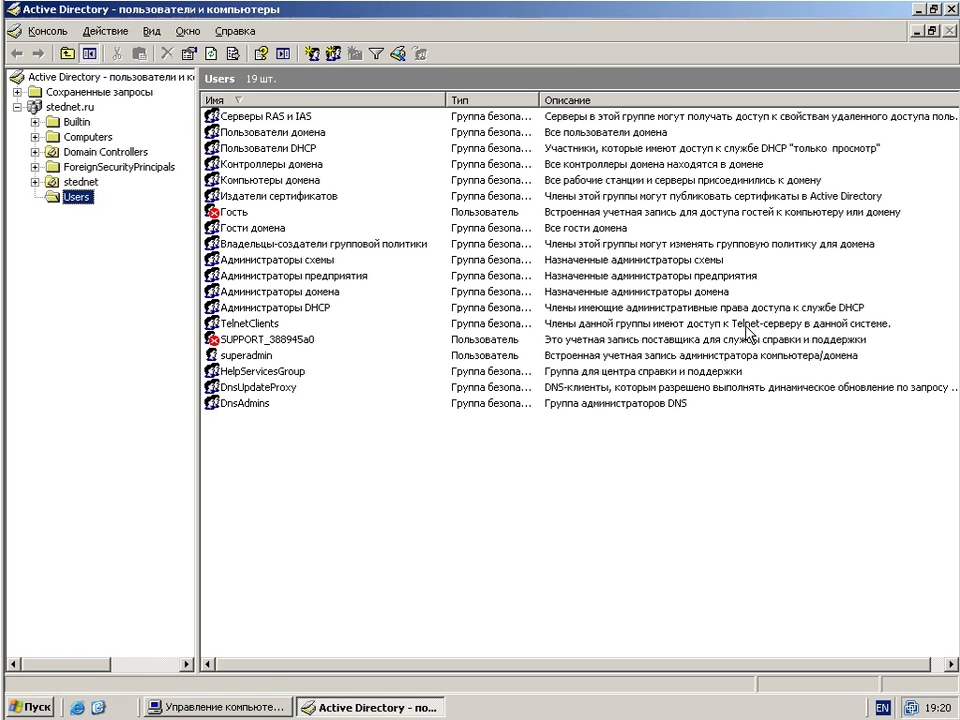
left_click(916, 10)
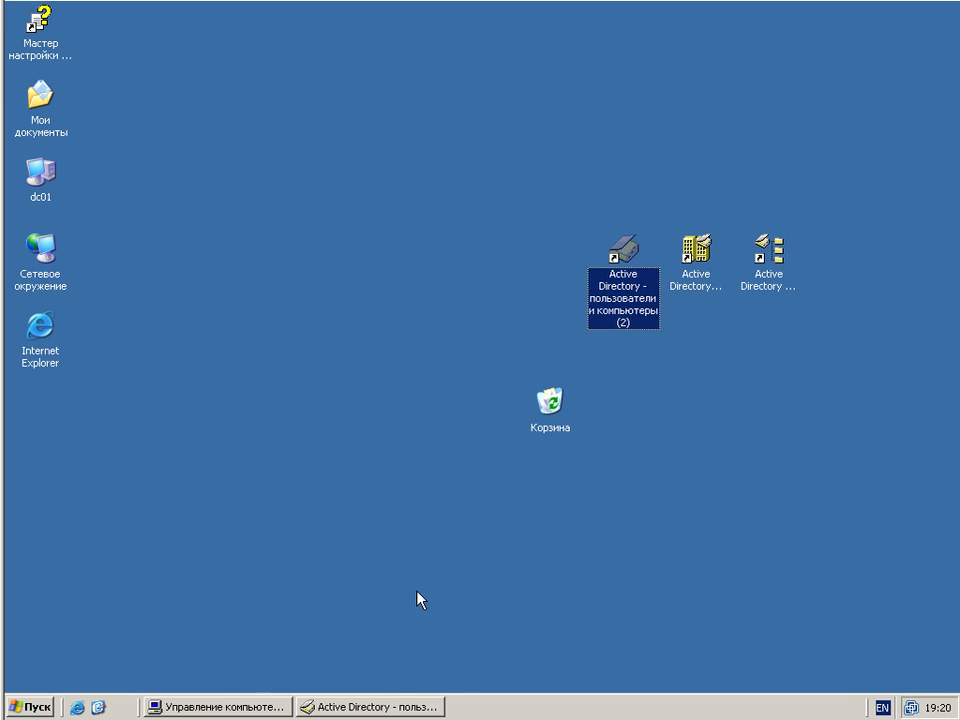
left_click(390, 707)
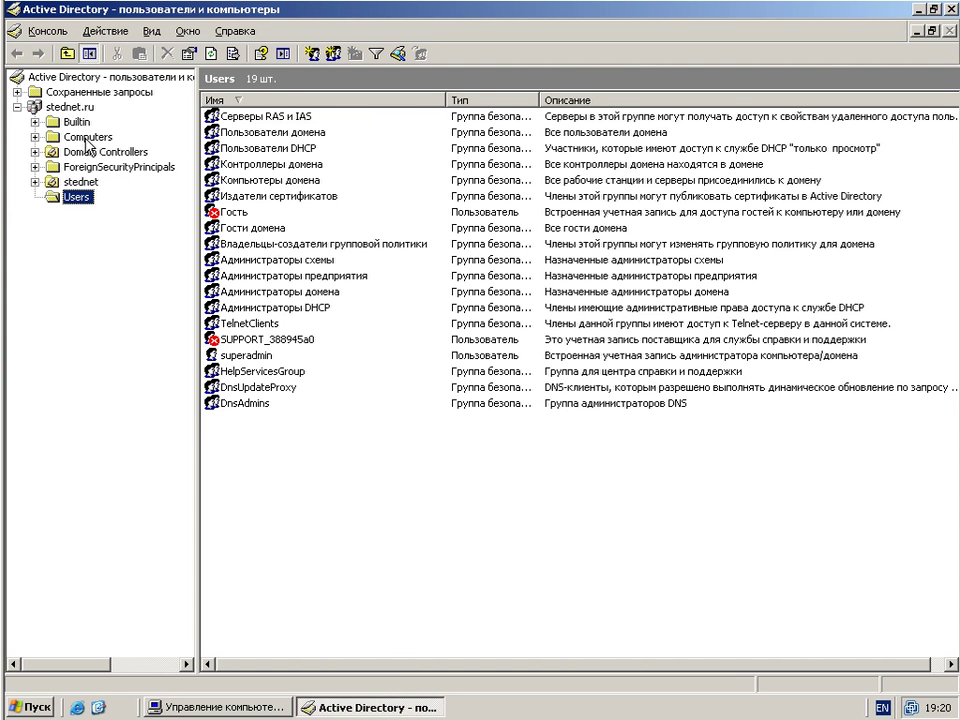
left_click(64, 121)
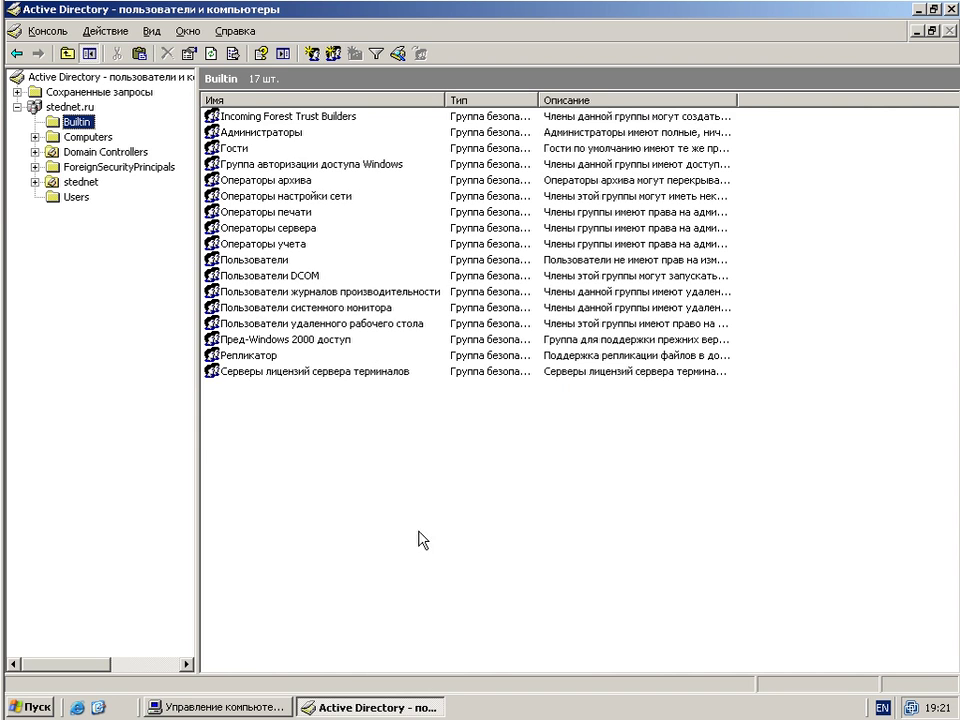
left_click(918, 9)
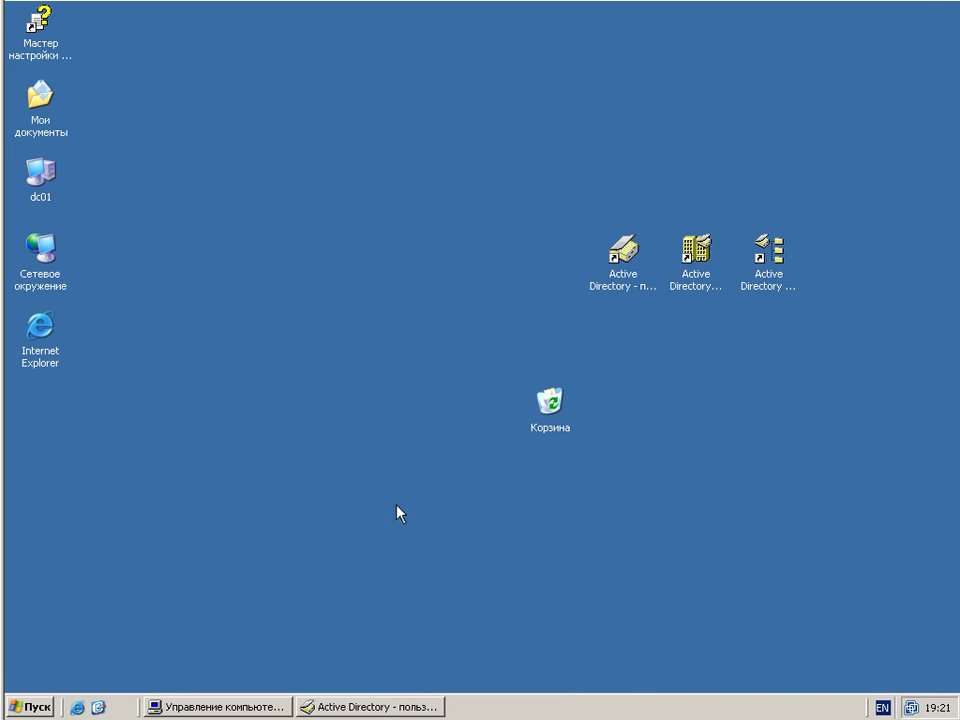
left_click(240, 707)
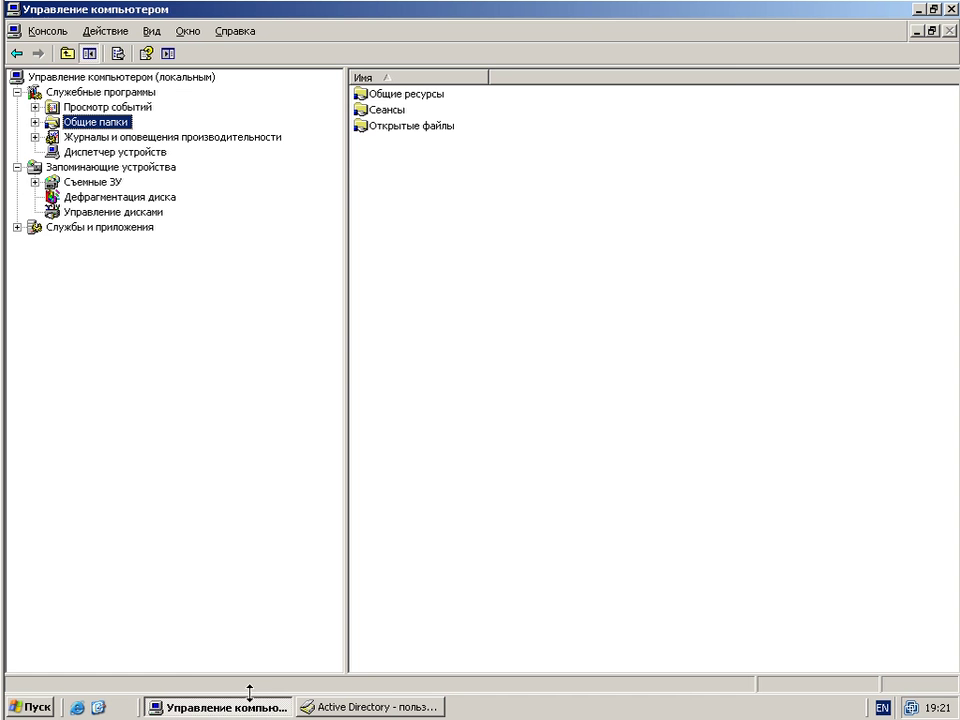
Step: Step through the console tree down to Журналы и оповещения производительности
left_click(116, 137)
left_click(110, 112)
key("Down")
key("Down")
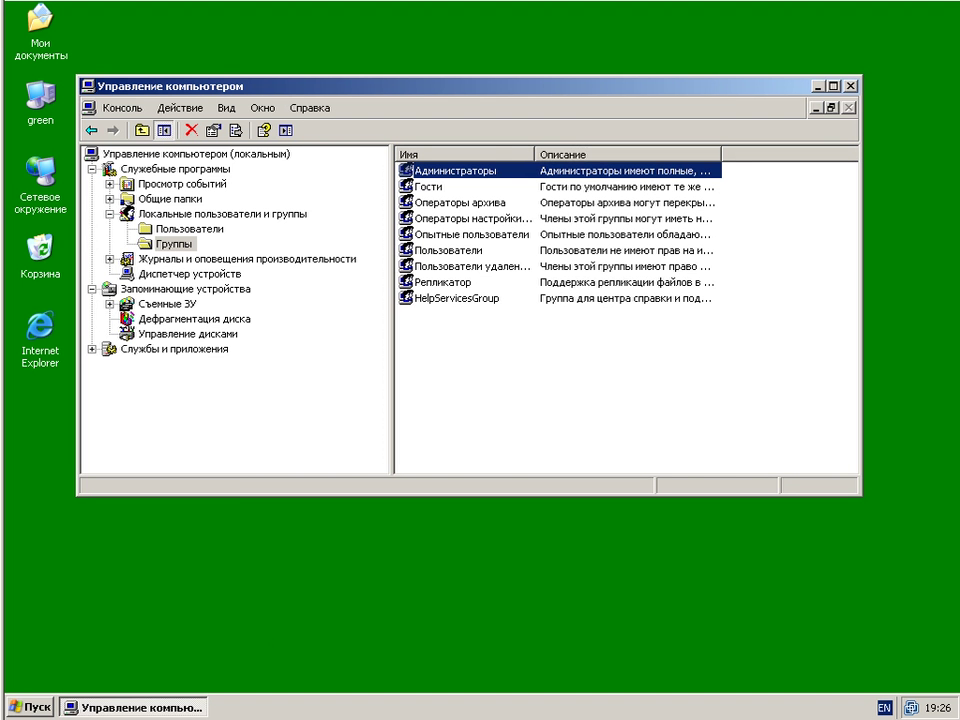
Step: Browse the local groups and open the Администраторы group's properties to see its members
left_click(450, 283)
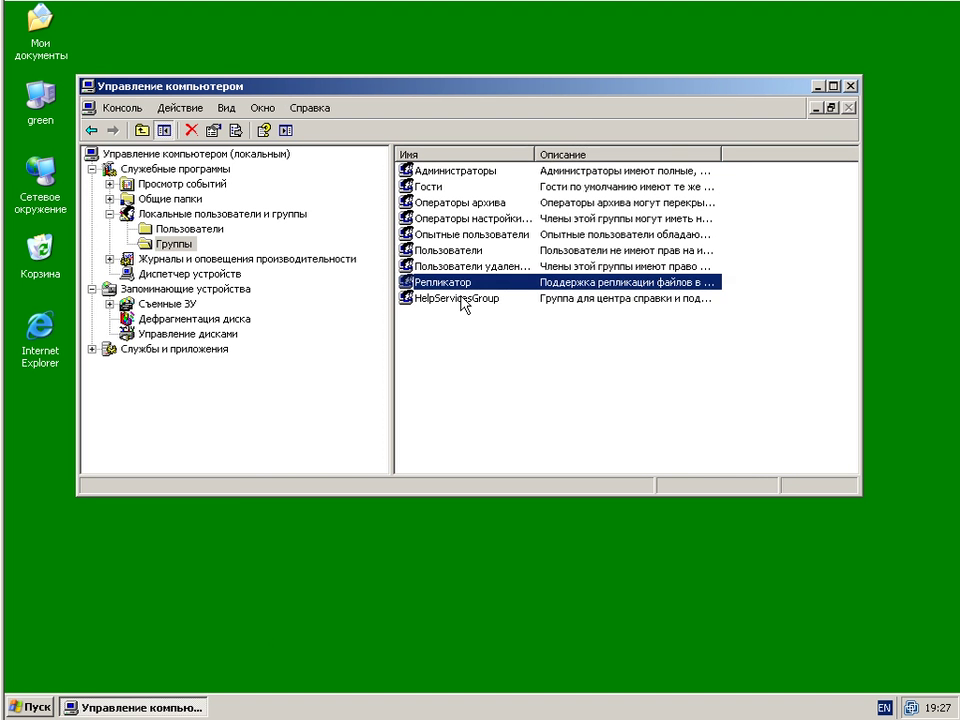
left_click(462, 234)
left_click(452, 187)
left_click(445, 234)
left_click(442, 266)
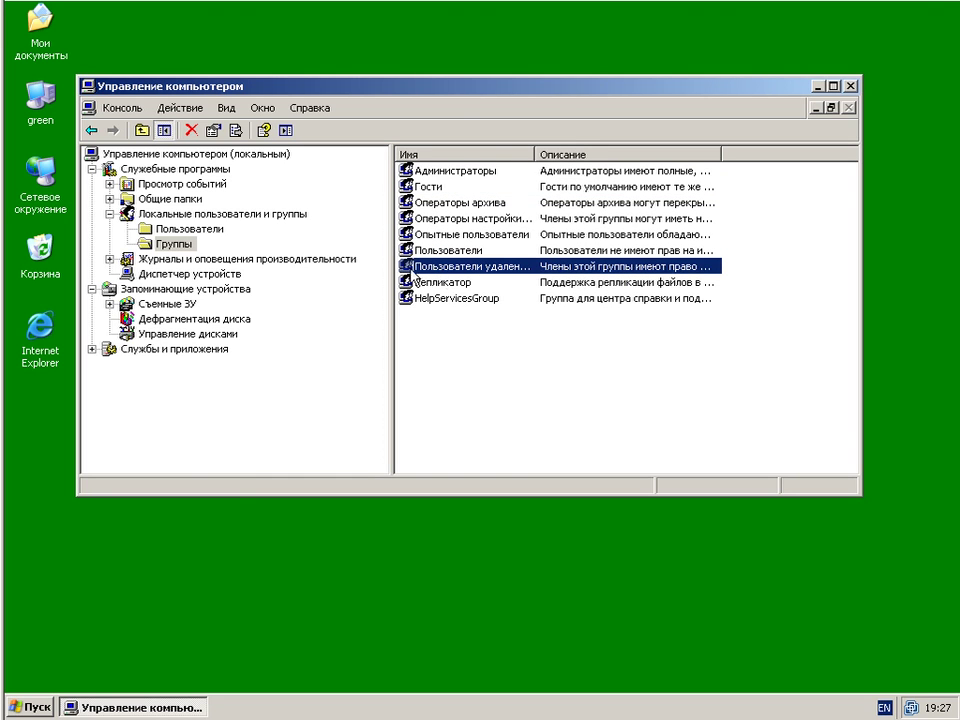
double_click(478, 172)
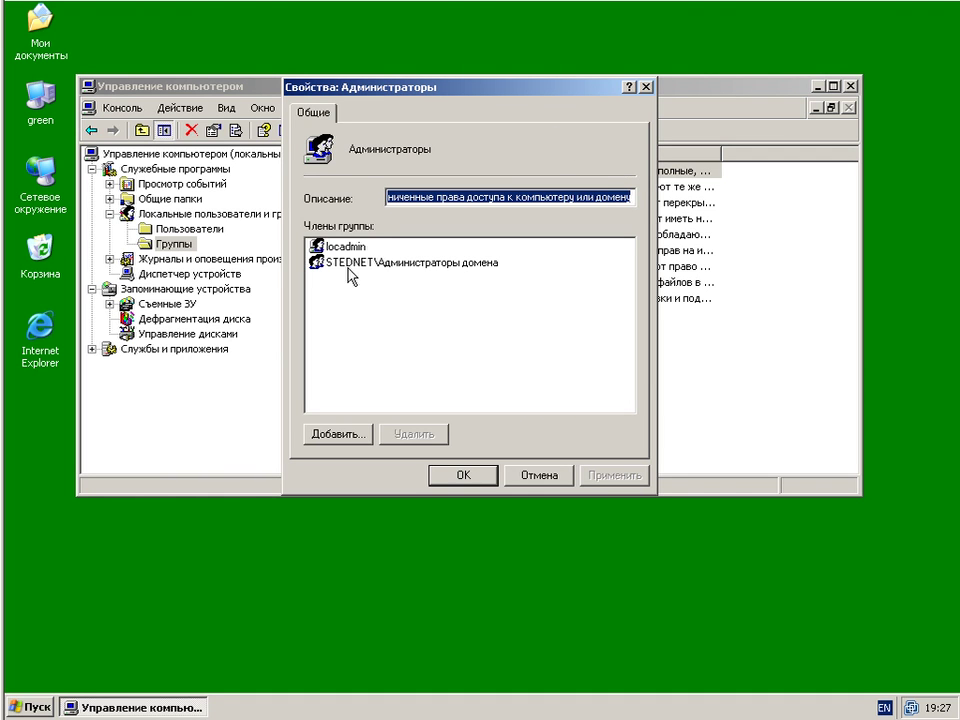
key("Tab")
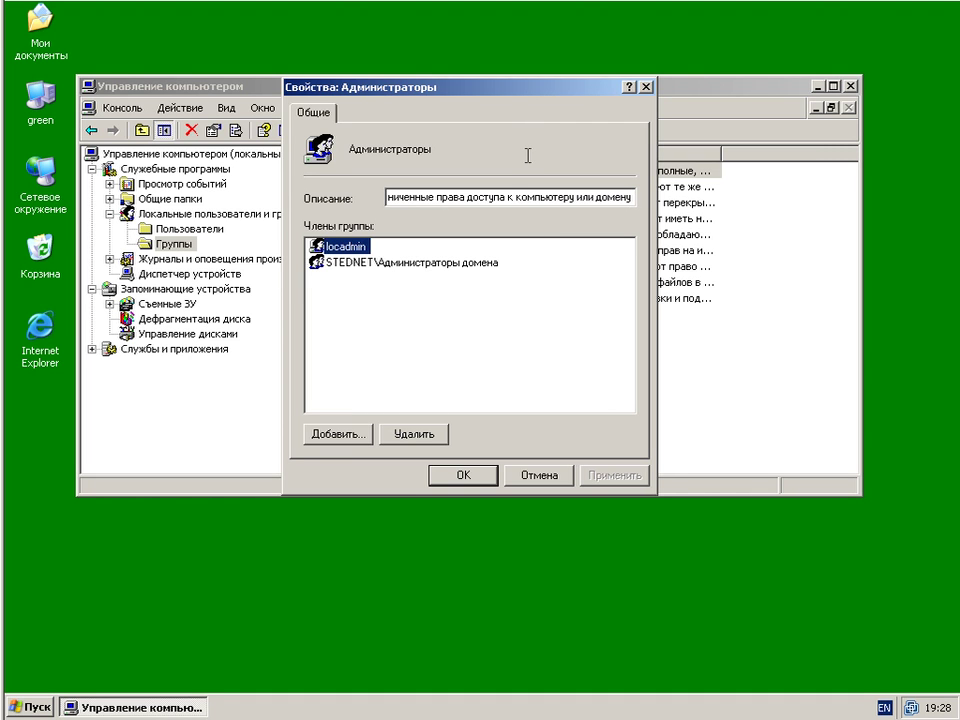
left_click(424, 266)
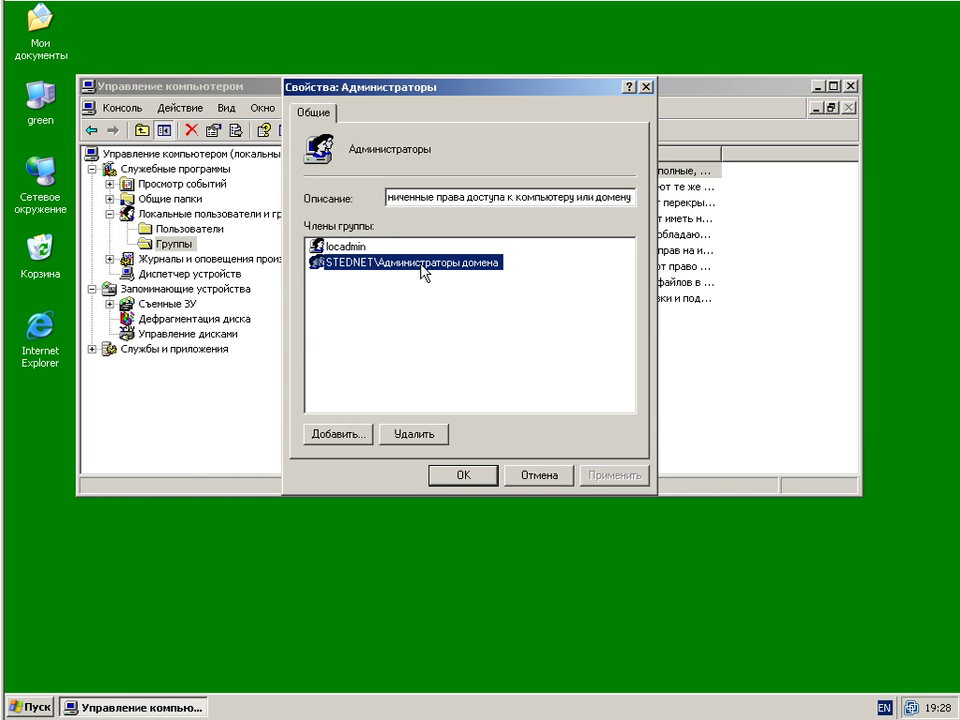
left_click(340, 246)
left_click(316, 278)
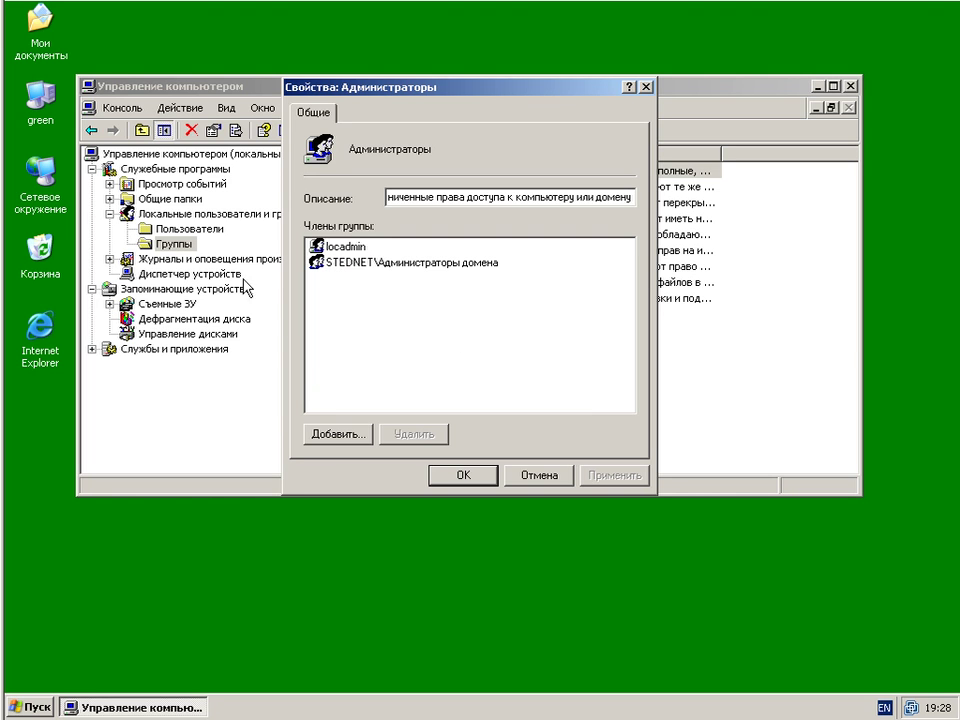
Step: Enter the domain administrator account name and verify it, supplying domain credentials
left_click(338, 434)
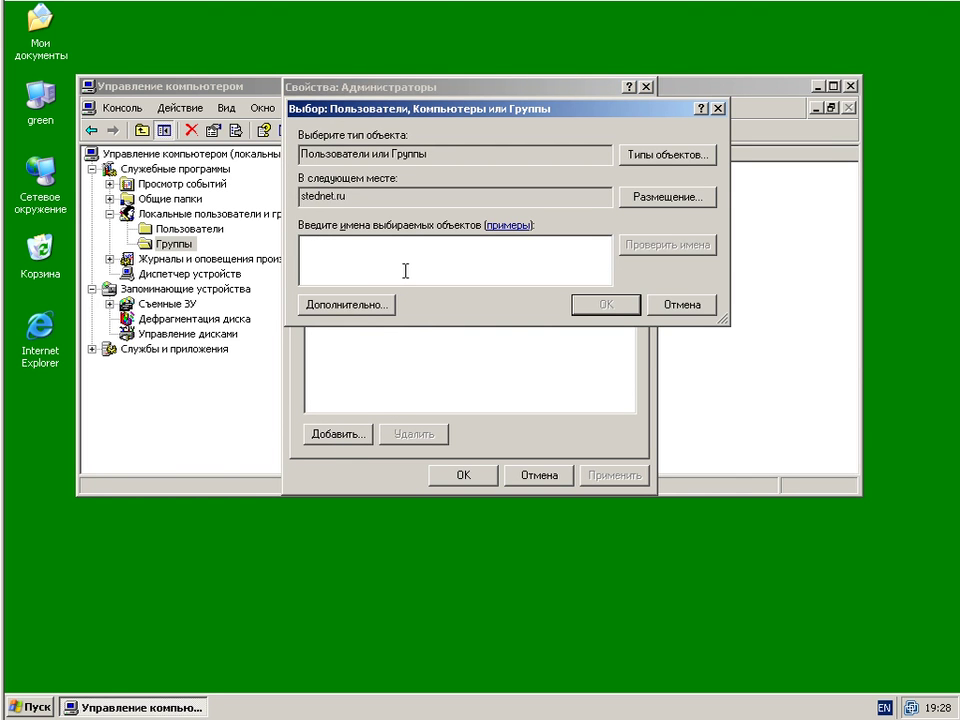
type("superadmin")
left_click(684, 252)
type("superadmin")
key("Tab")
type("*******")
key("Return")
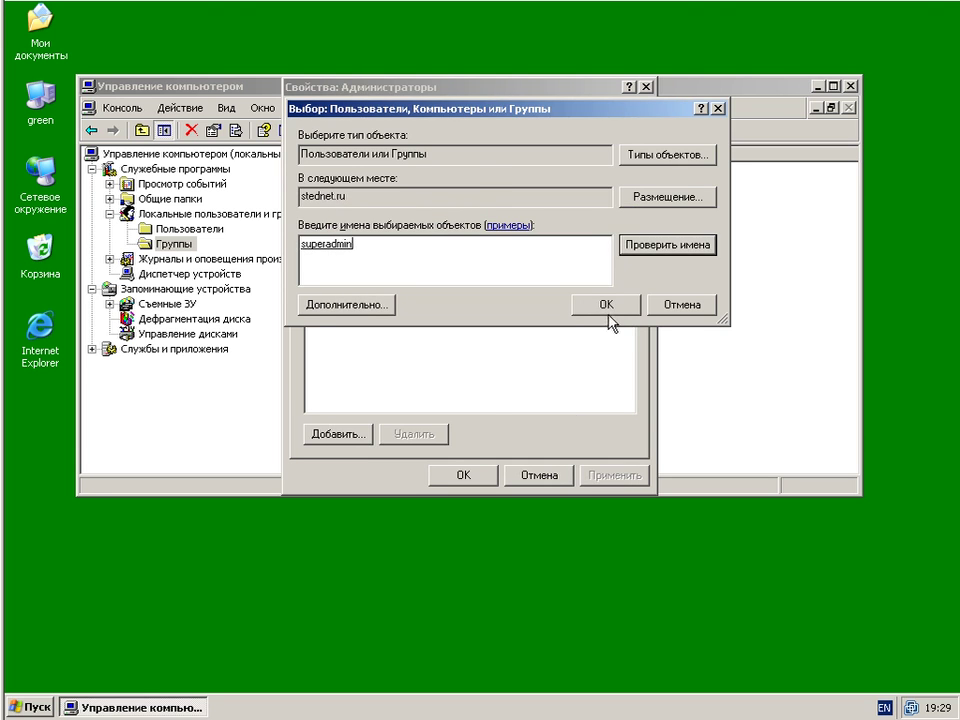
Step: Confirm adding the STEDNET account as a third member of Администраторы
left_click(606, 308)
left_click(323, 262)
left_click(328, 315)
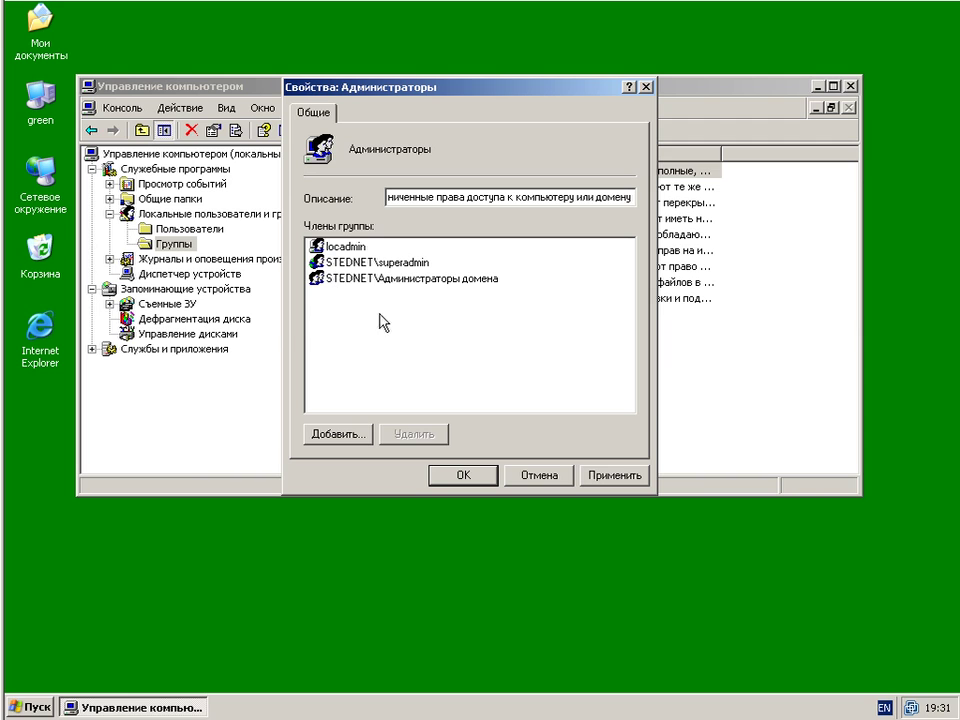
Step: Cancel out of the Администраторы group properties, leaving its members unchanged
left_click(362, 280)
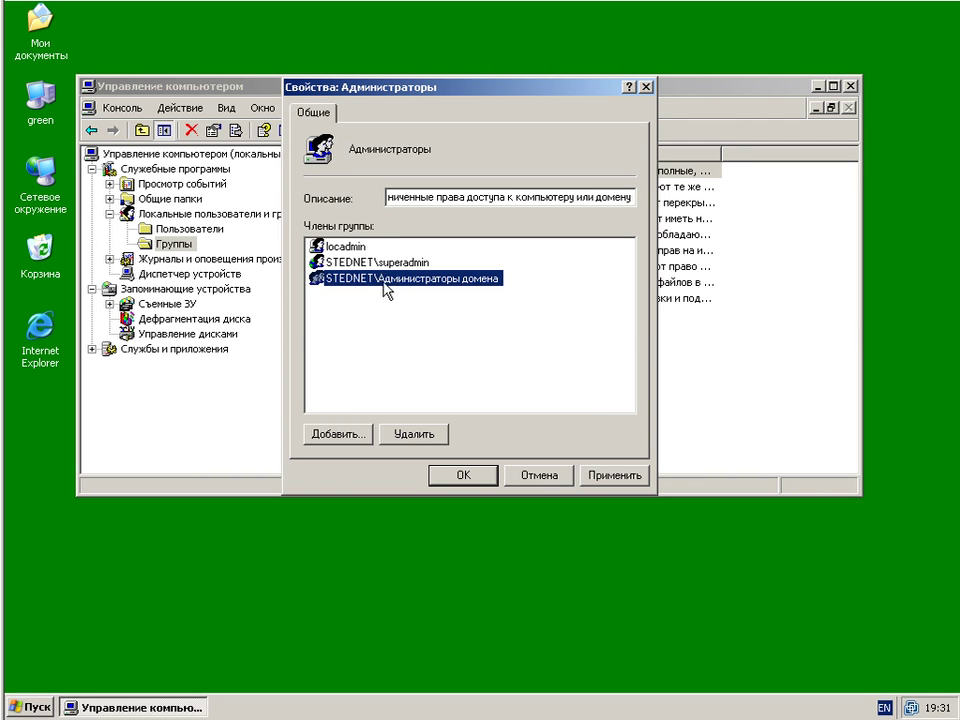
left_click_drag(420, 97, 458, 123)
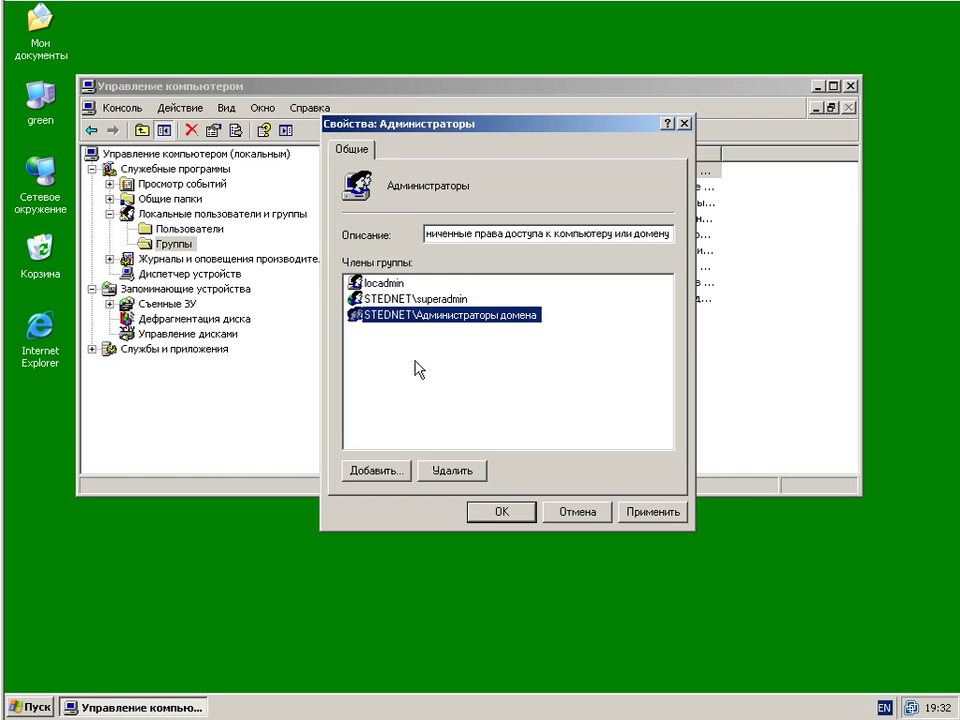
left_click(579, 517)
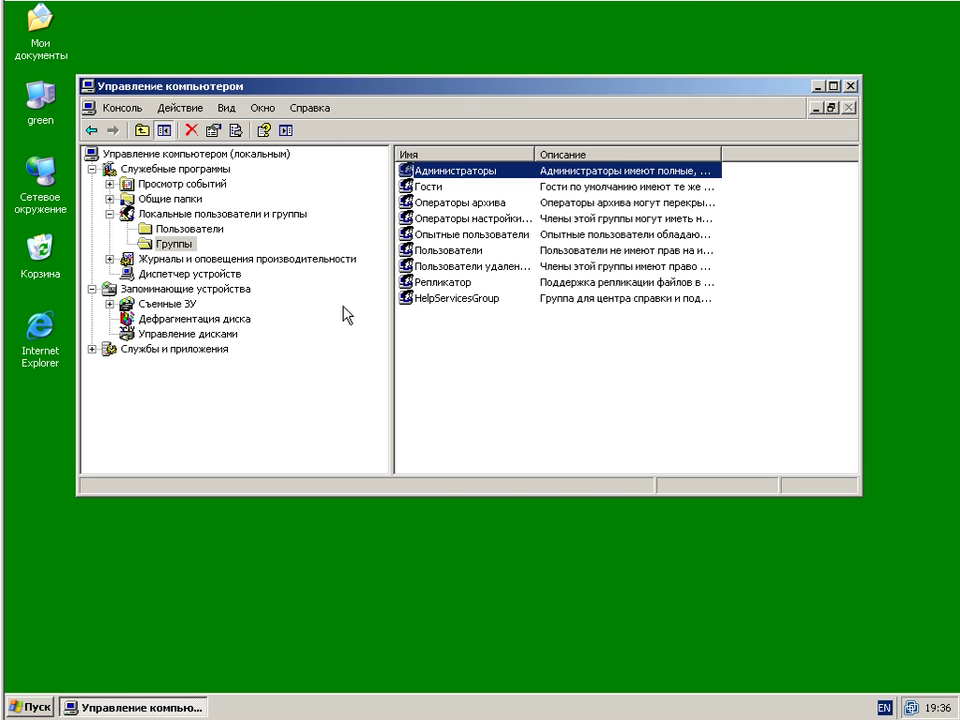
Step: Create a new local group named test on the green server
right_click(432, 338)
left_click(447, 350)
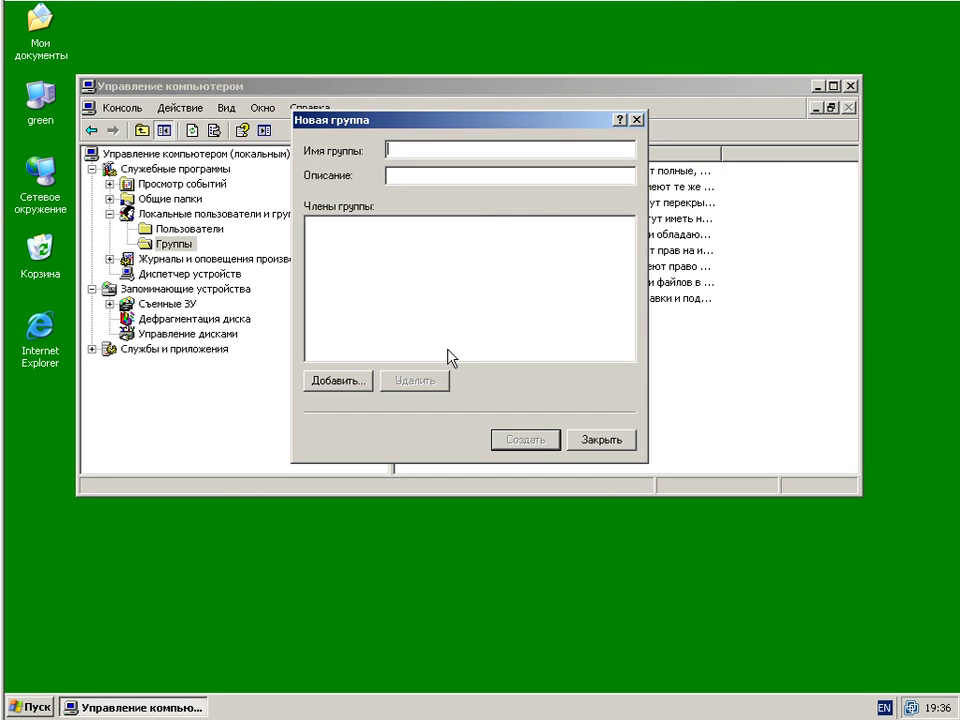
type("test")
left_click(526, 444)
left_click(614, 448)
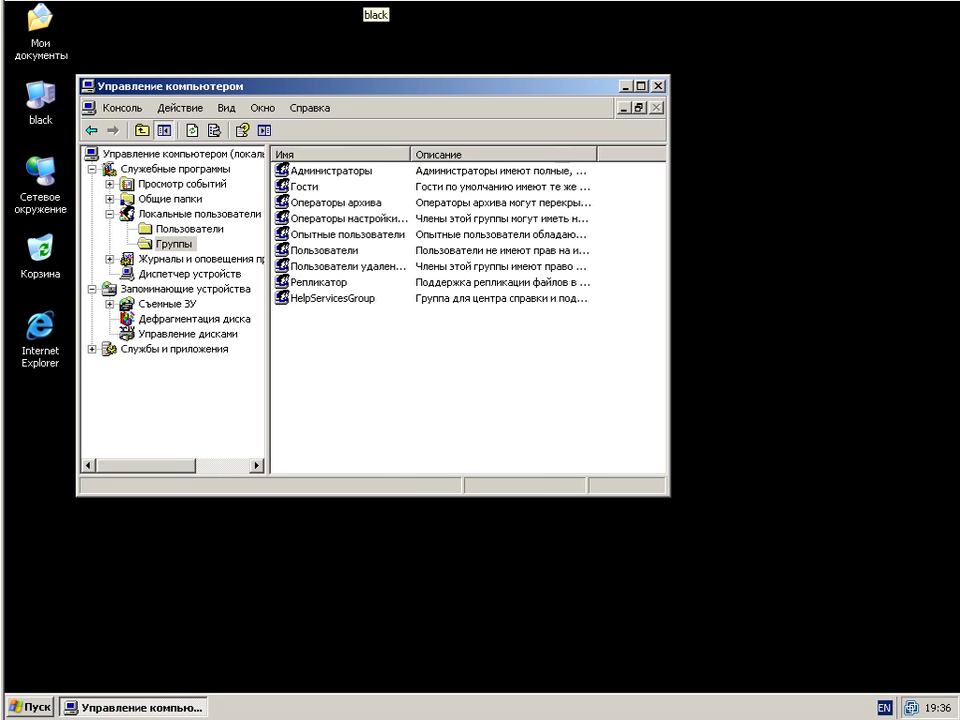
Step: Open Computer Management on the black server and view the Администраторы group's members
left_click(658, 86)
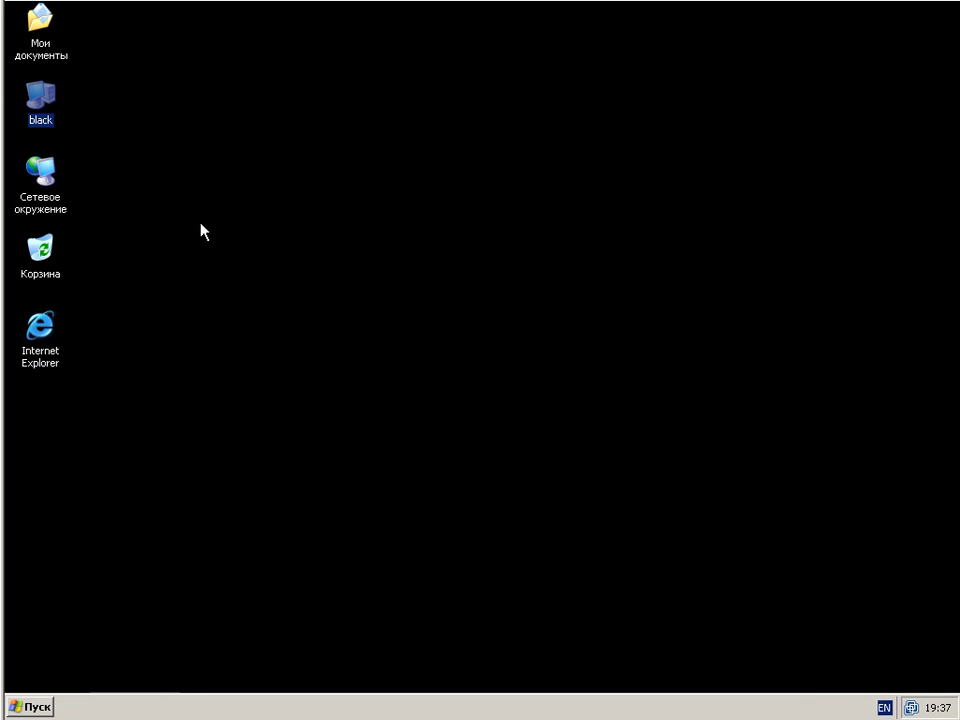
right_click(43, 110)
left_click(107, 159)
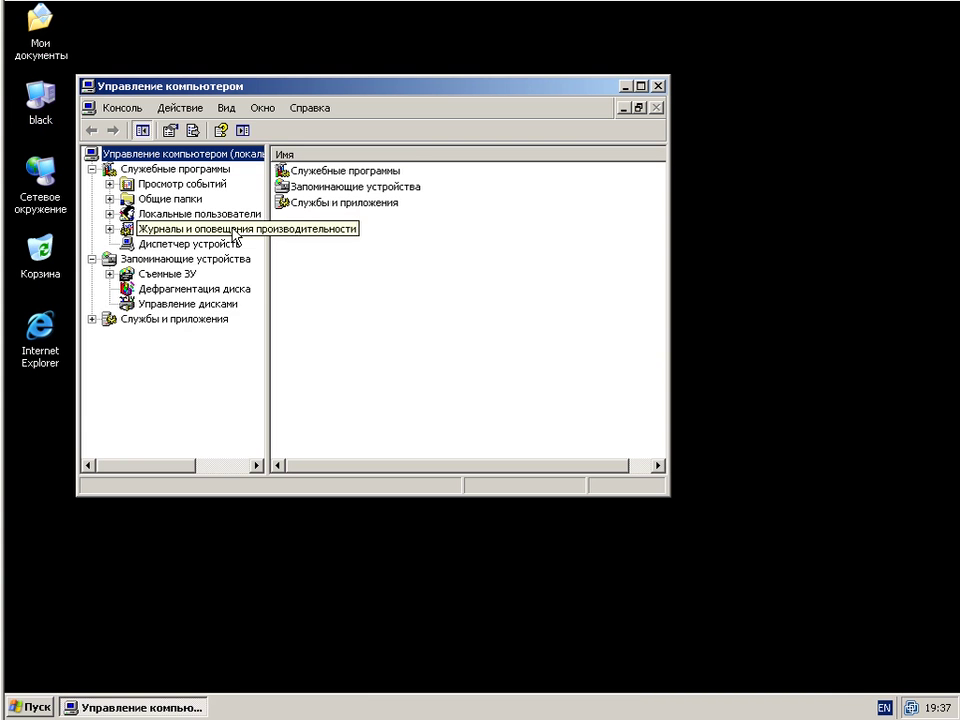
left_click(110, 213)
left_click(175, 243)
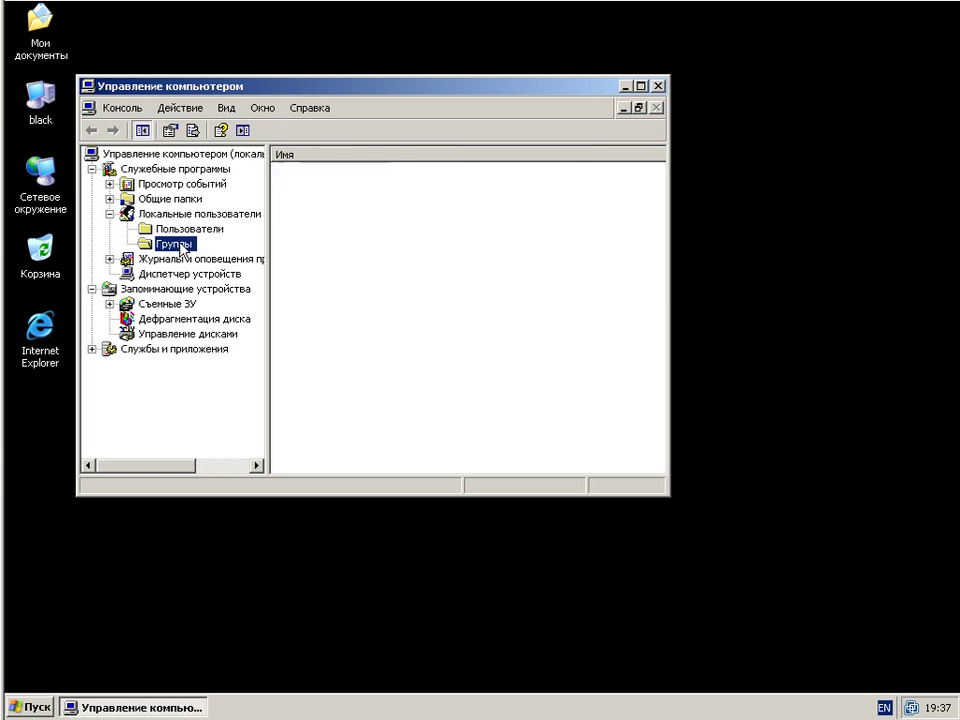
left_click(332, 176)
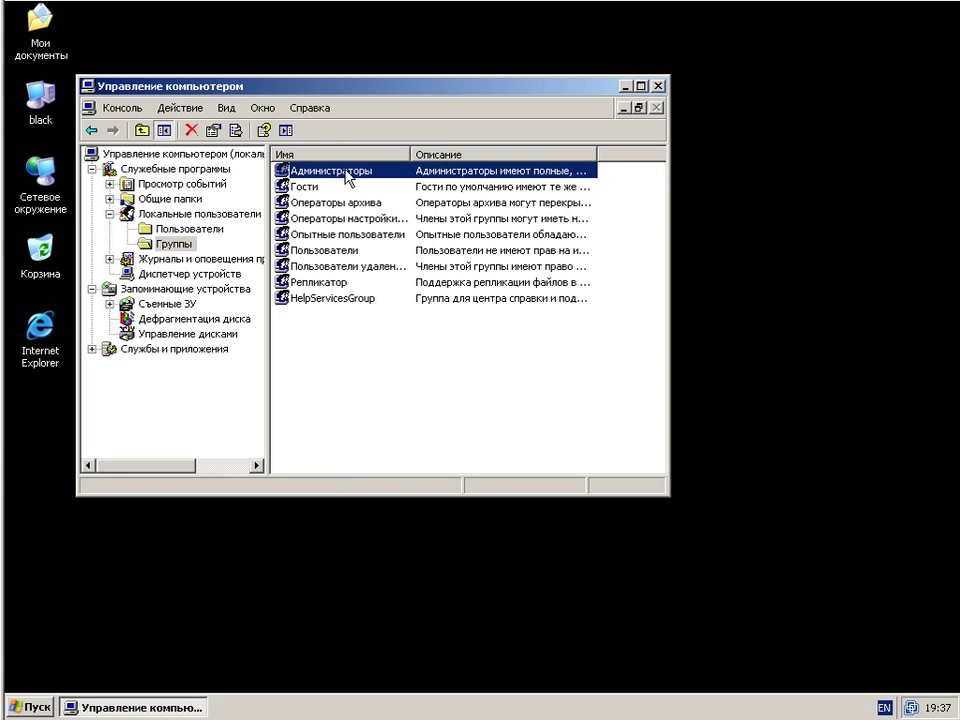
double_click(348, 176)
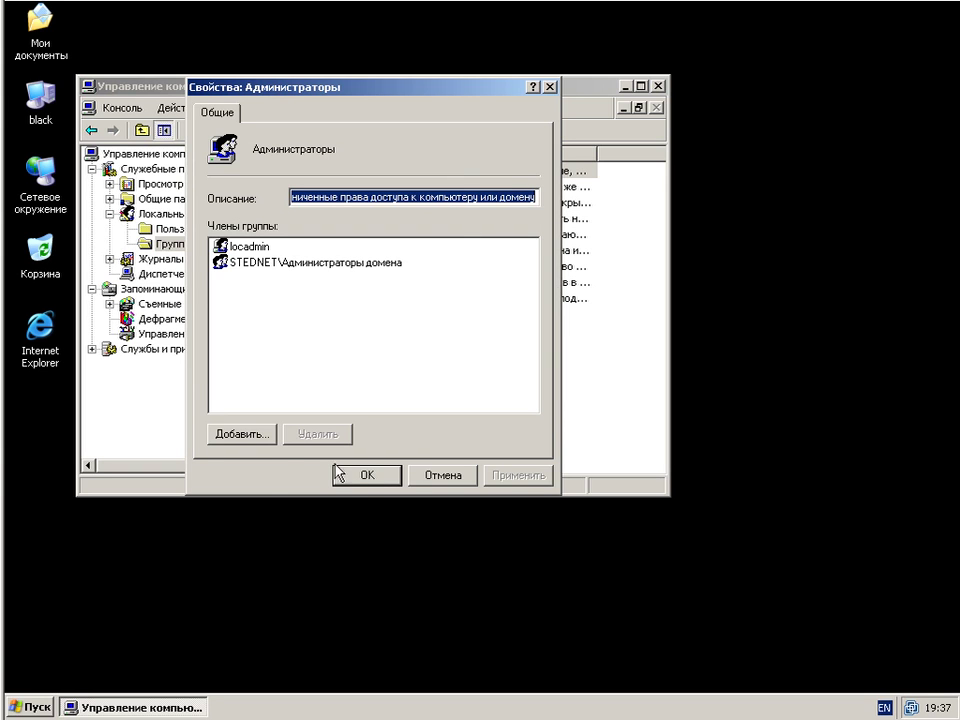
Step: Search stednet.ru for a member named test to add to Администраторы
left_click(249, 436)
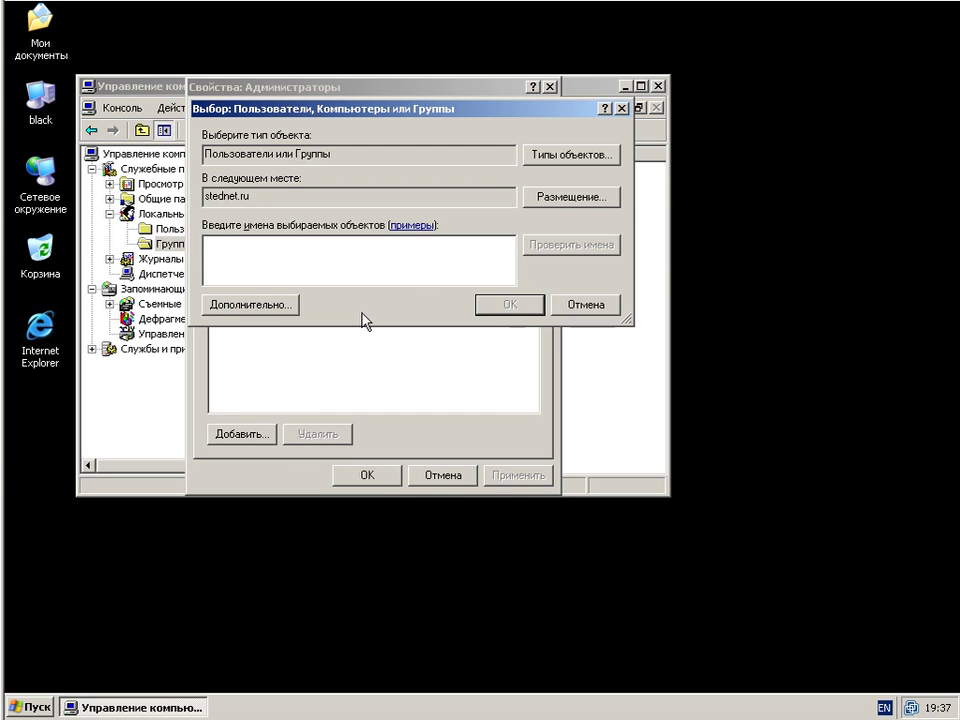
type("test")
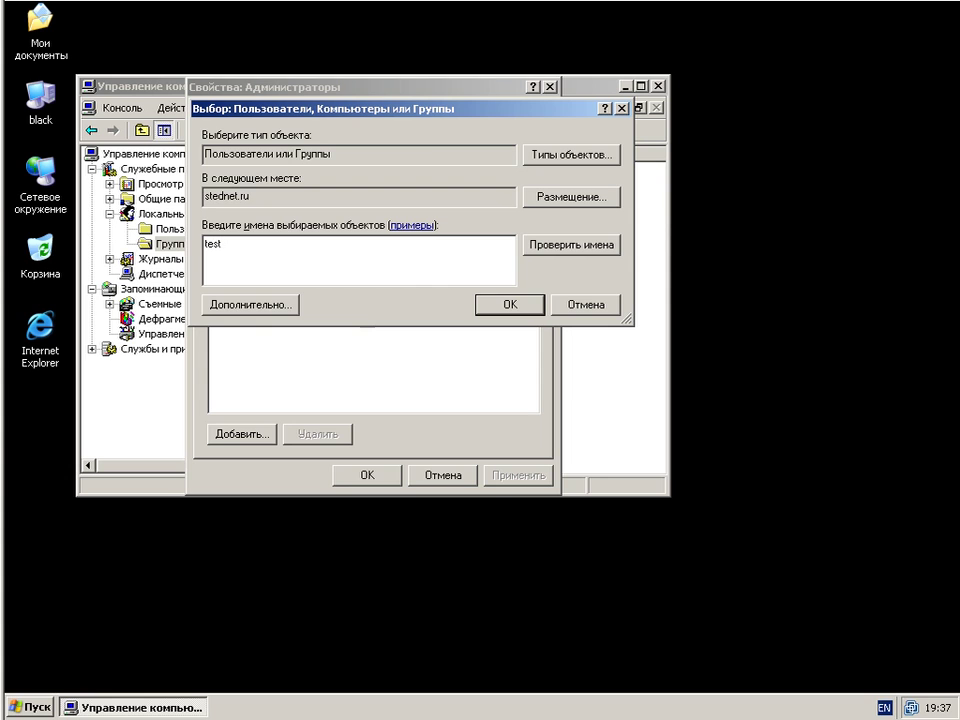
double_click(252, 197)
left_click(515, 309)
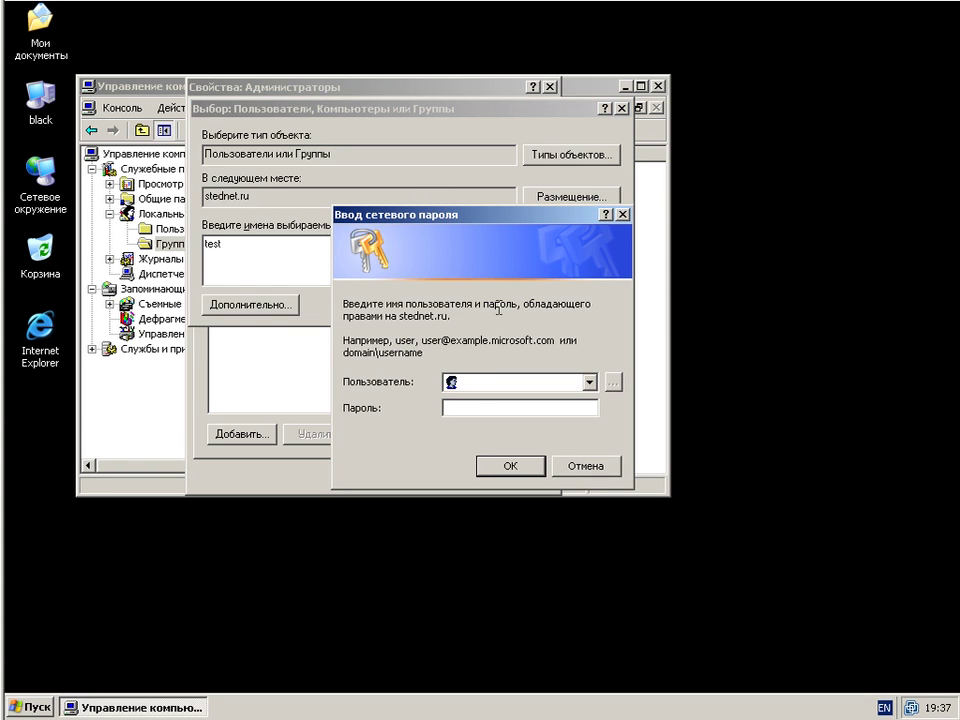
Step: Supply the domain account username and password when the network password prompt appears
type("superadmin")
key("Tab")
type("*******")
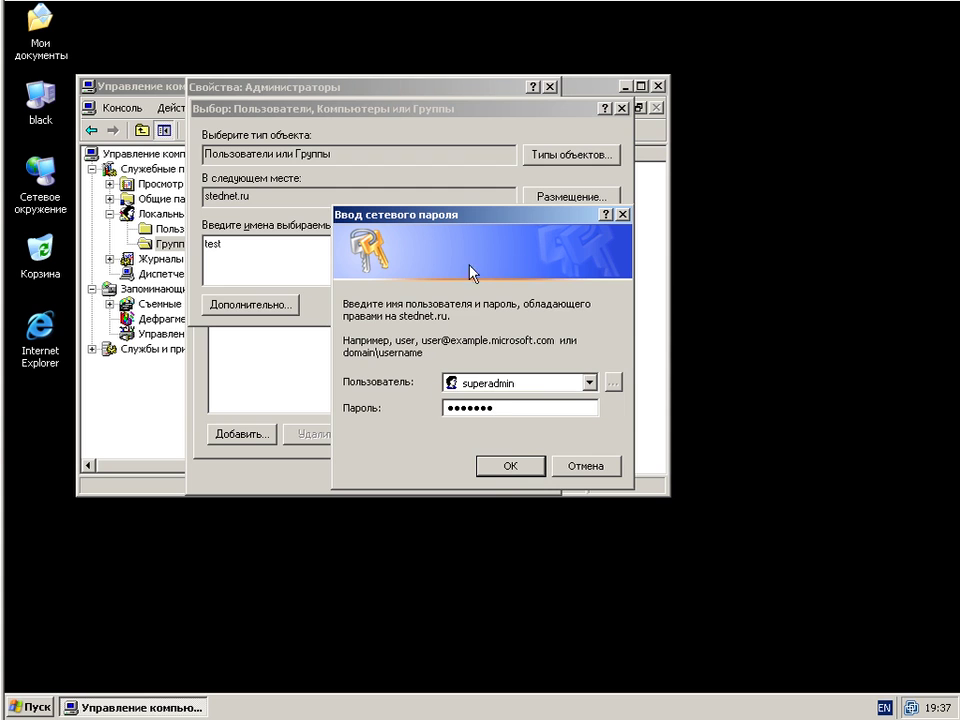
left_click(513, 471)
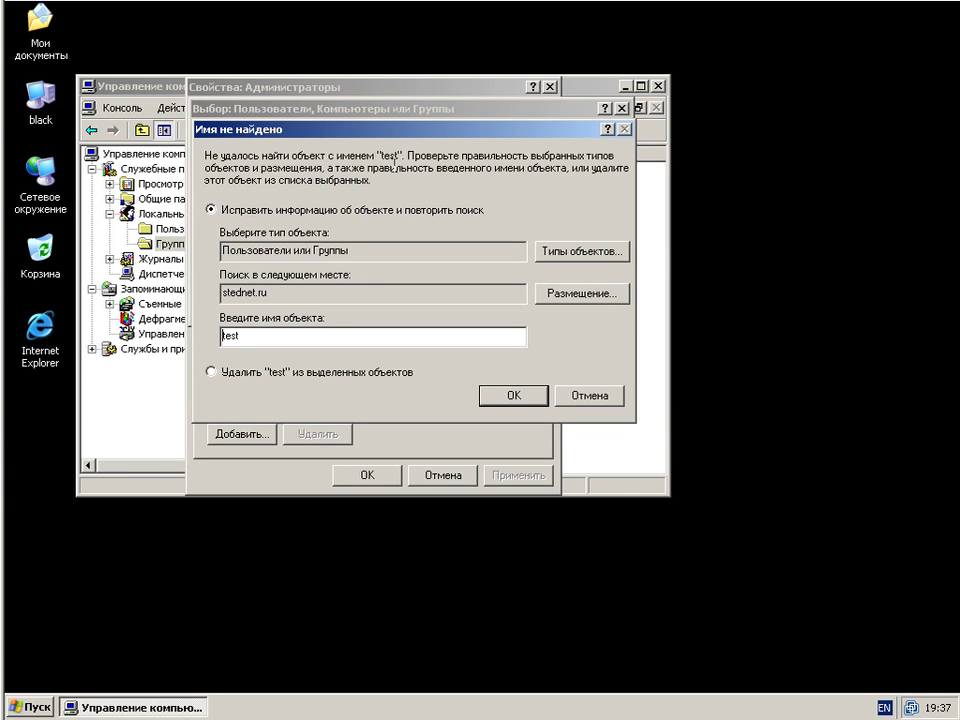
Step: Change the member search location to the local computer BLACK
left_click(575, 296)
left_click(262, 224)
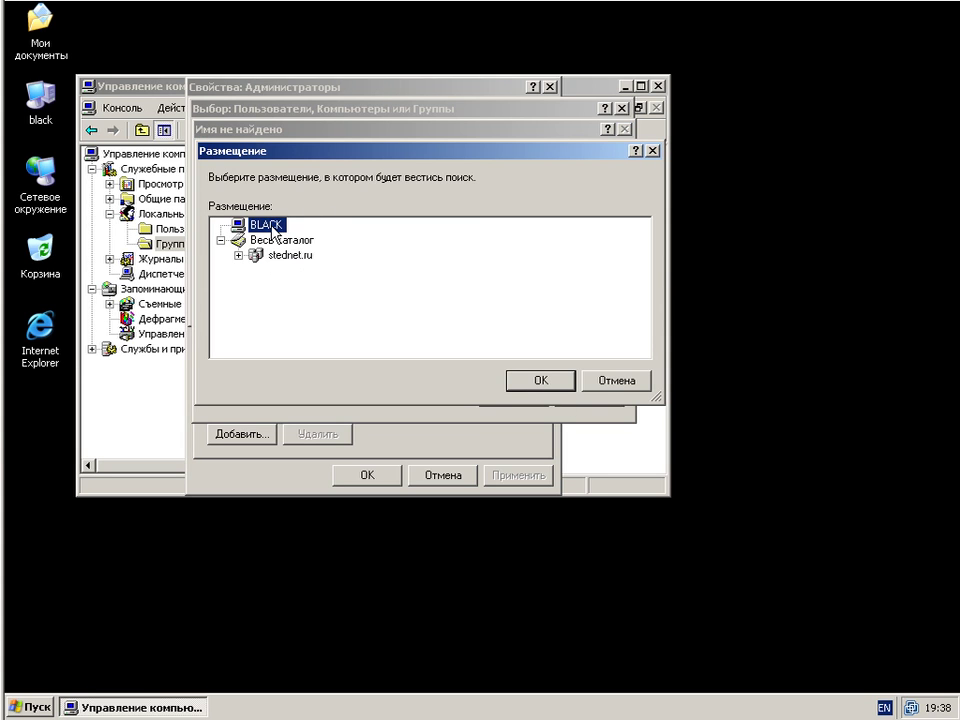
left_click(545, 381)
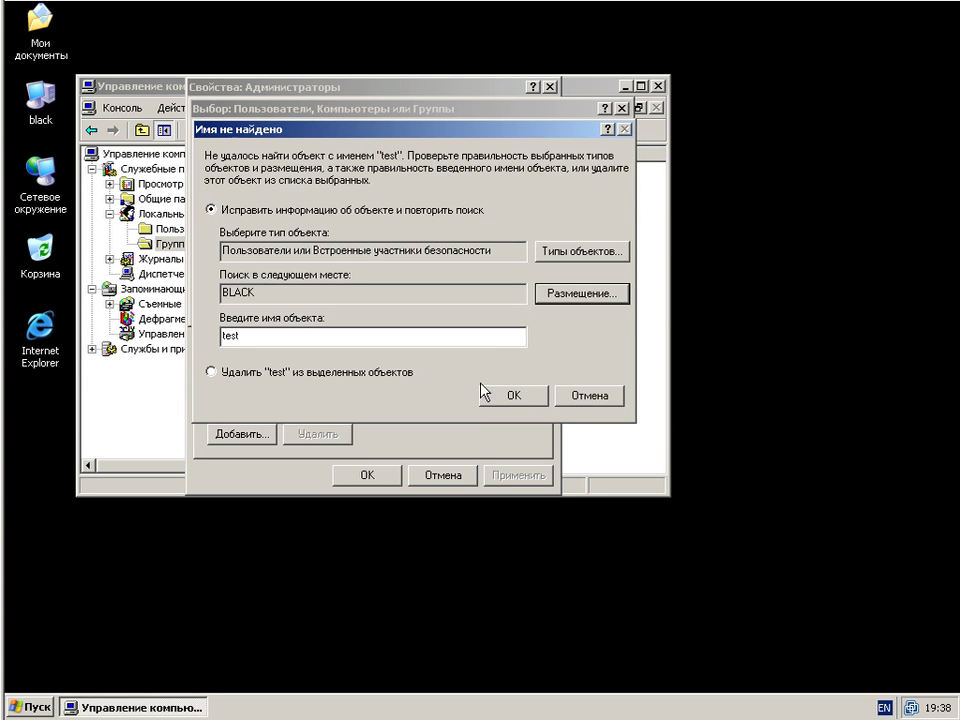
left_click(497, 337)
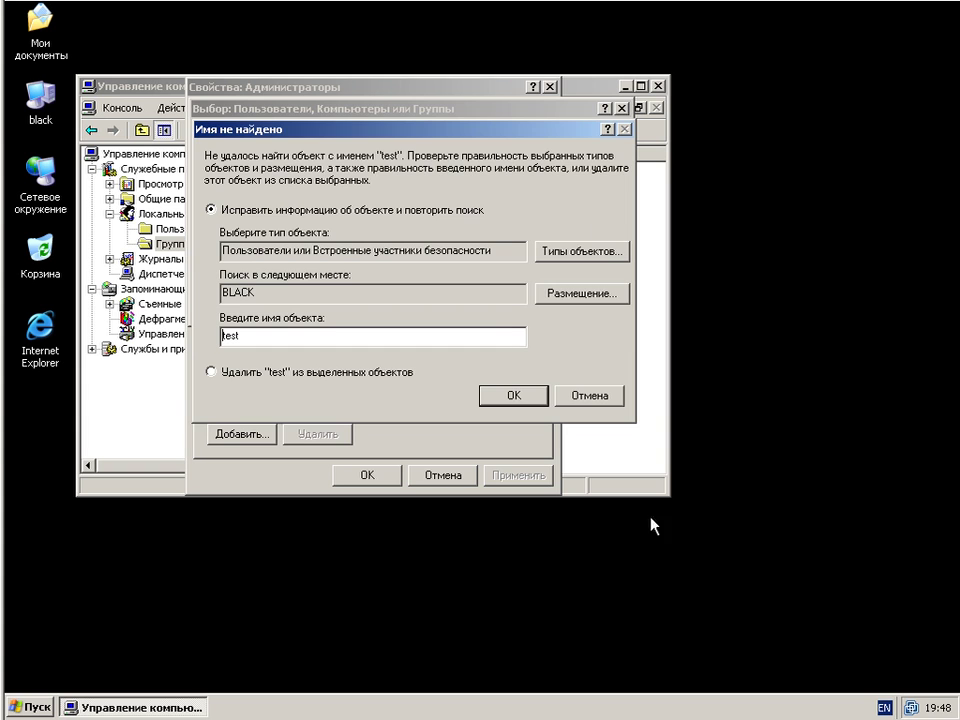
Step: Dismiss the not-found error and cancel adding test, closing the Administrators properties
left_click(598, 397)
left_click(588, 308)
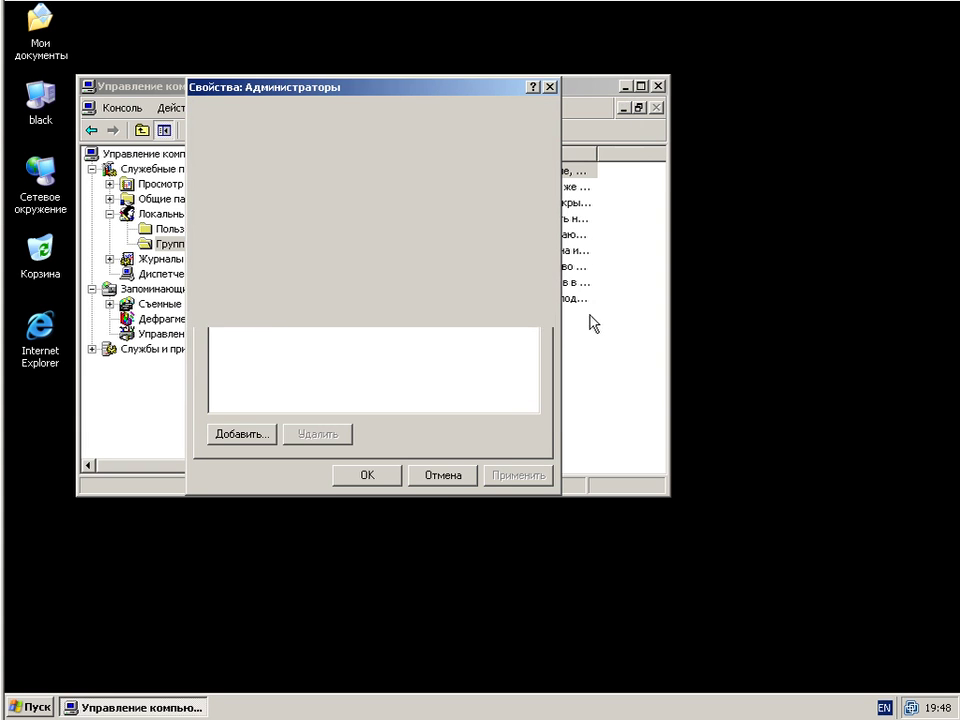
left_click(455, 474)
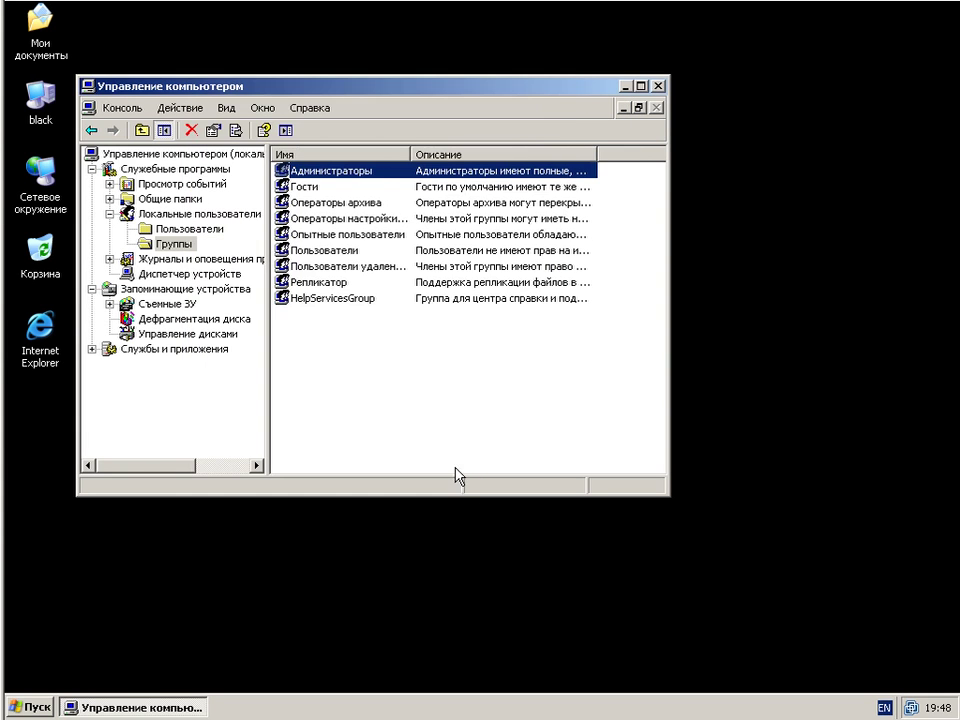
Step: Create an empty folder named 555 at the root of C: on the black server
left_click(659, 86)
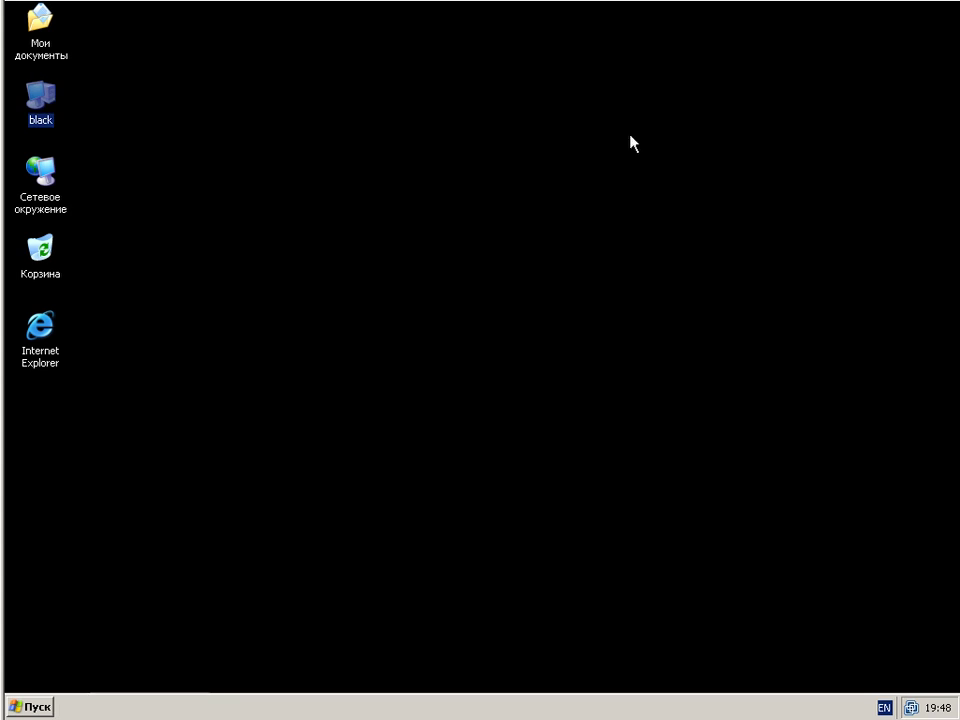
double_click(45, 115)
double_click(160, 209)
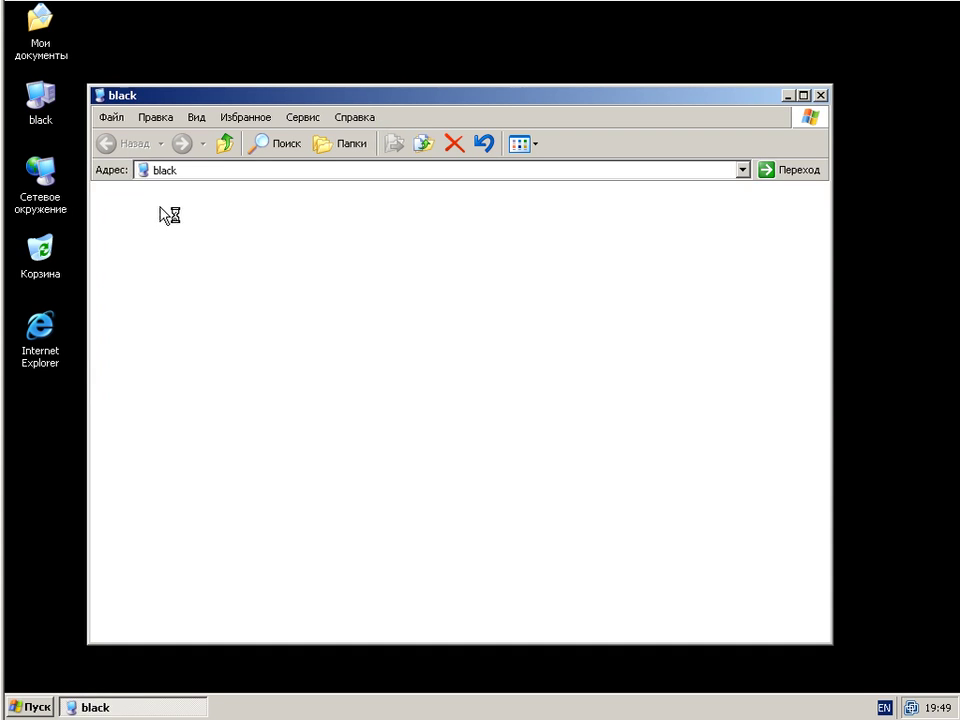
right_click(264, 314)
mouse_move(338, 430)
left_click(440, 430)
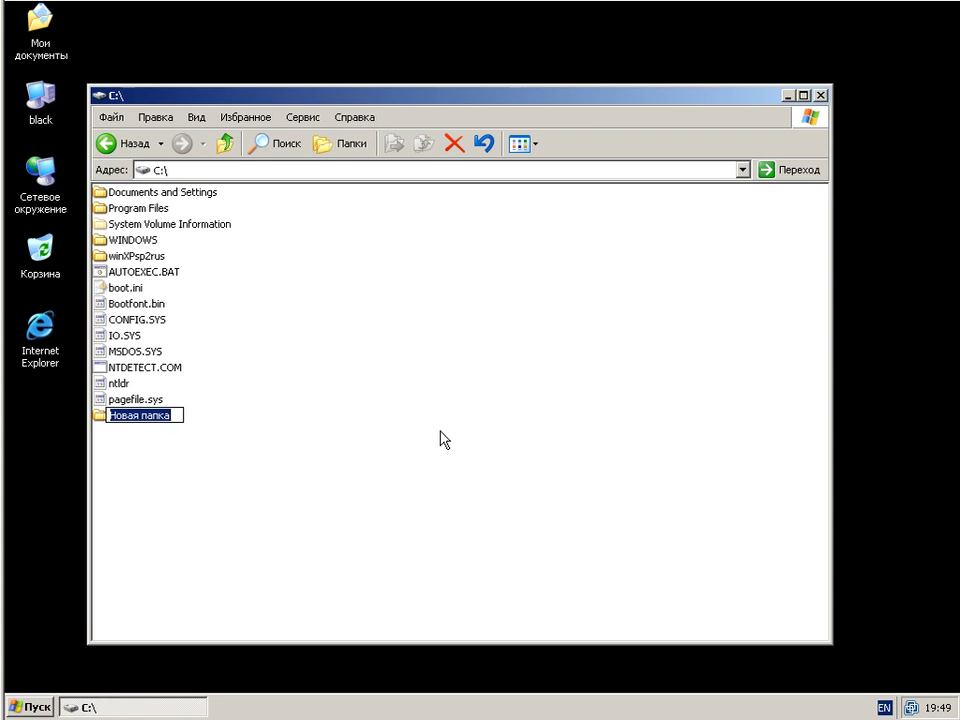
type("555")
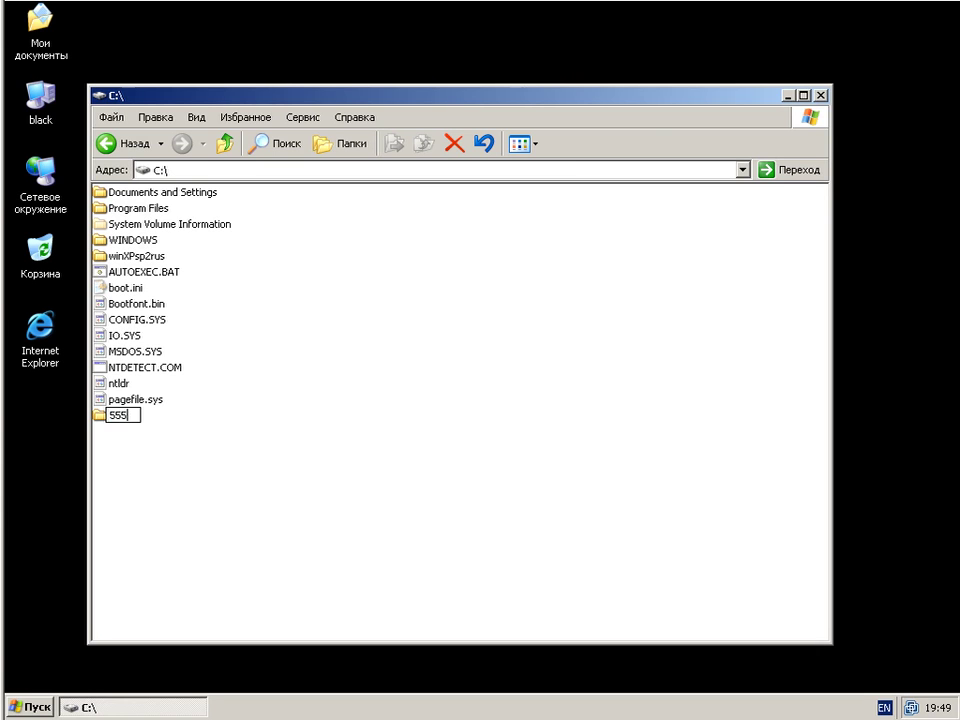
key("Return")
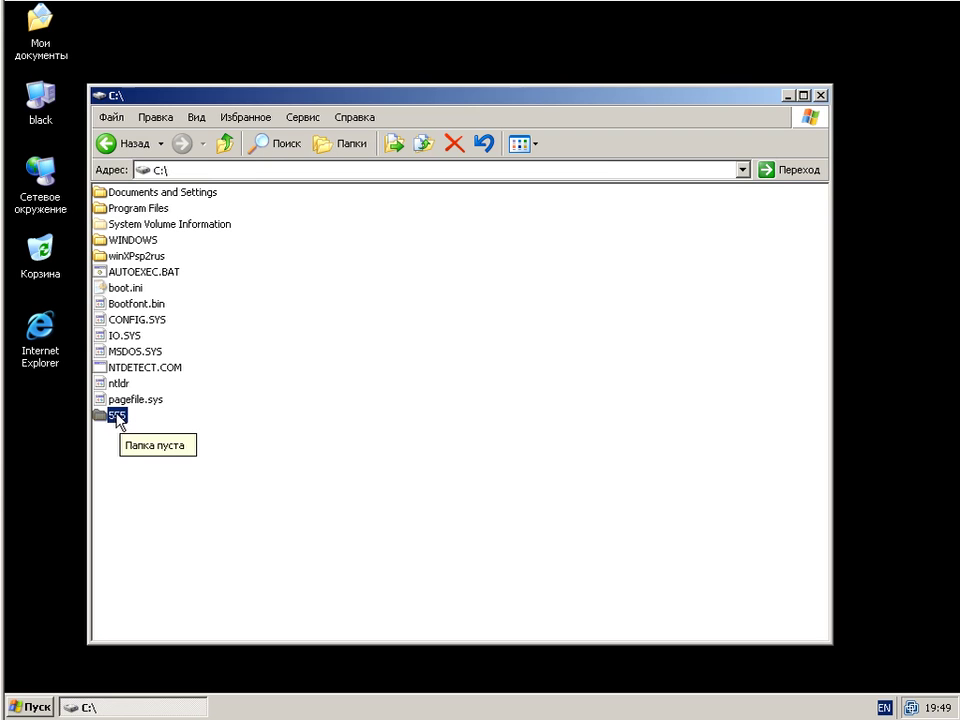
left_click(118, 417)
Step: In folder 555's Security permissions, start adding test and check the name
right_click(118, 420)
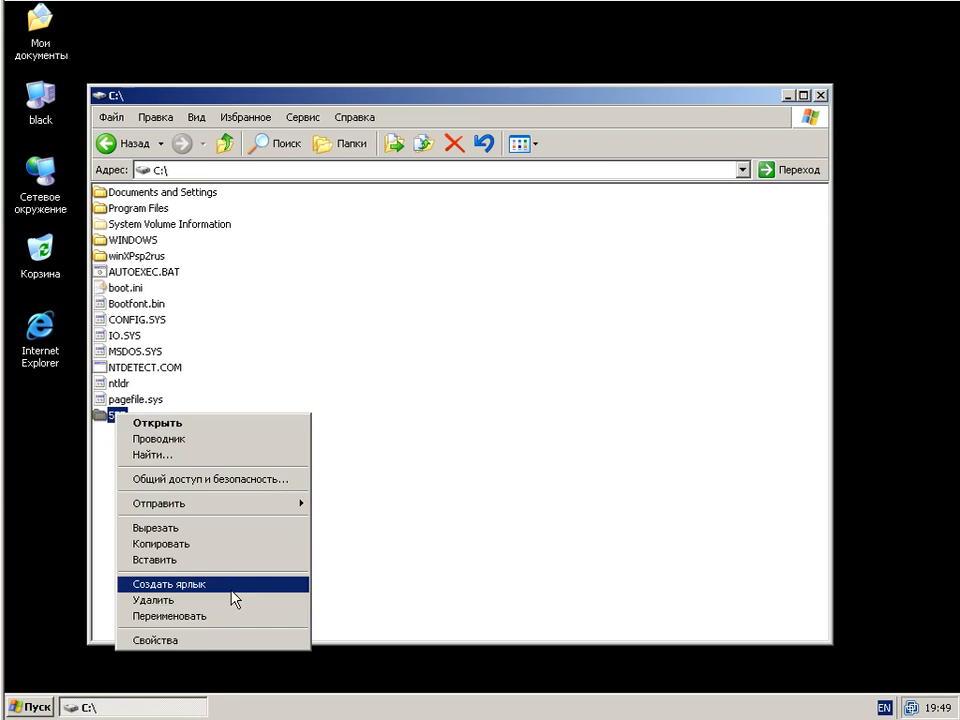
left_click(206, 640)
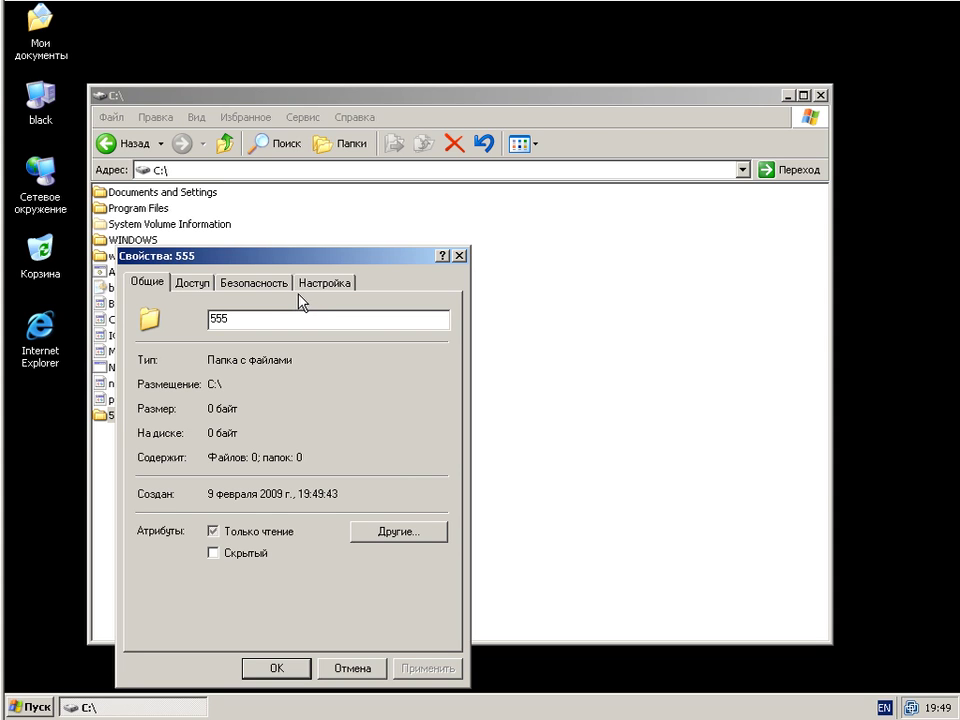
left_click(262, 282)
left_click(337, 442)
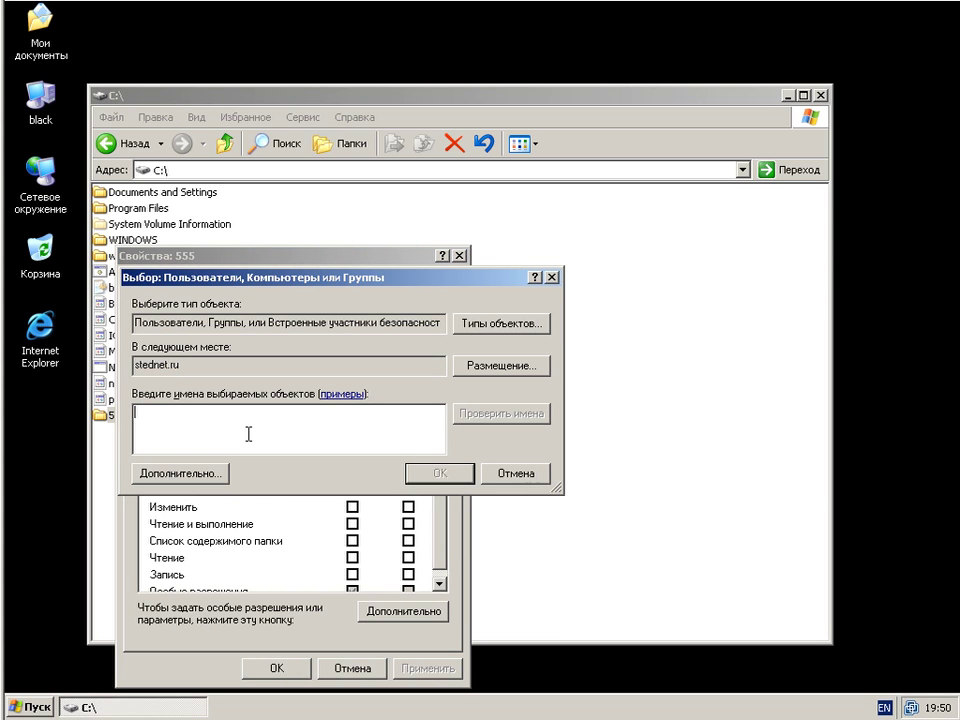
type("test")
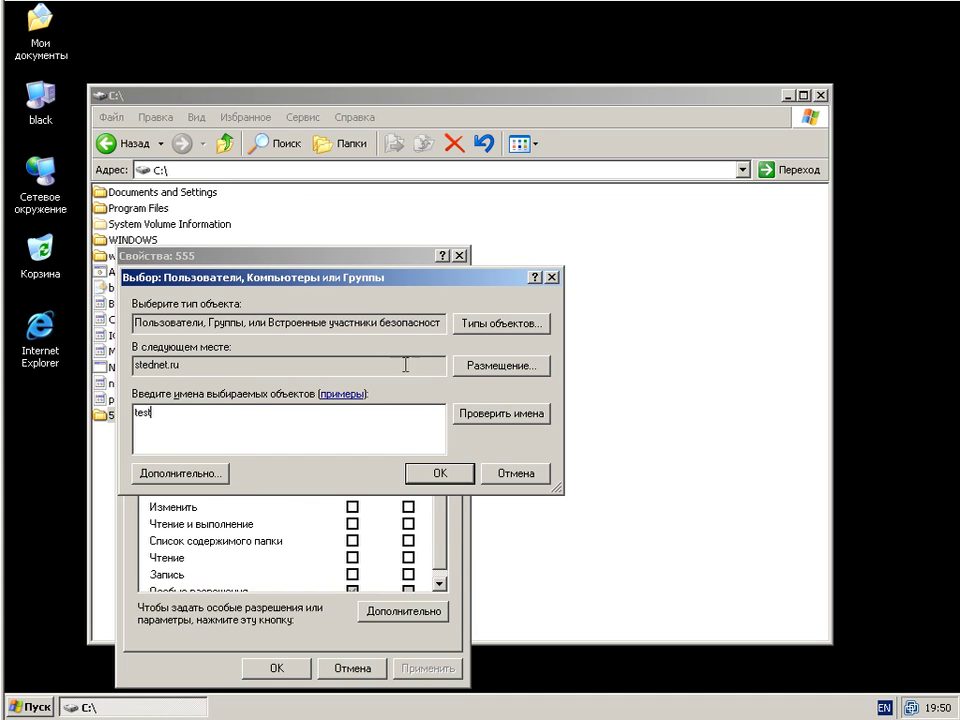
left_click(530, 412)
Step: Enter the domain account credentials, then retarget the name lookup to the local computer BLACK
type("superadmin")
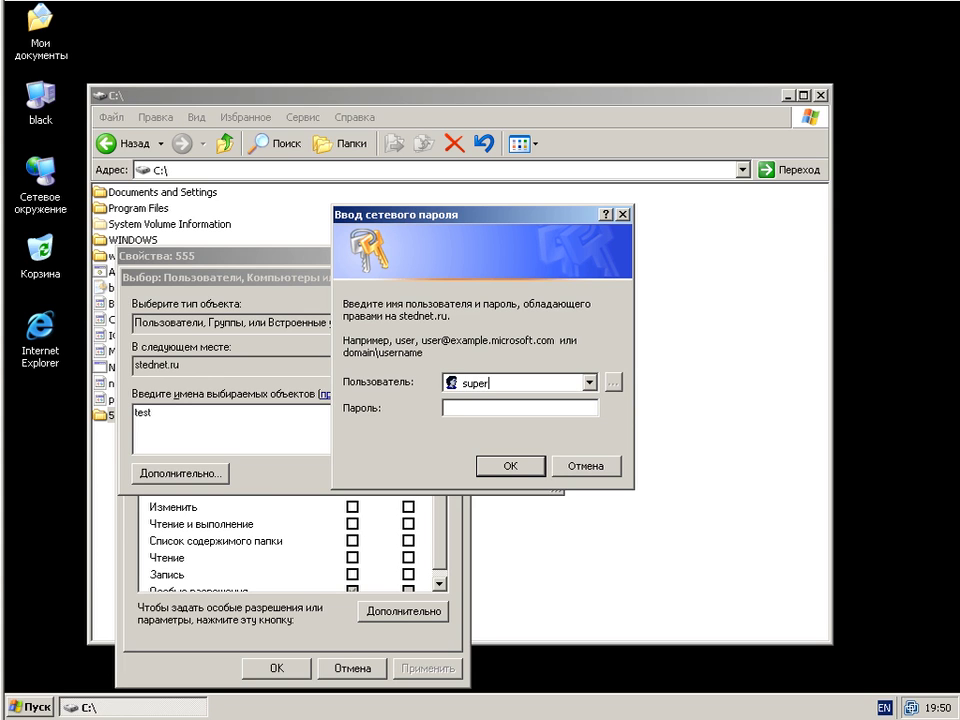
key("Tab")
type("*******")
left_click(521, 467)
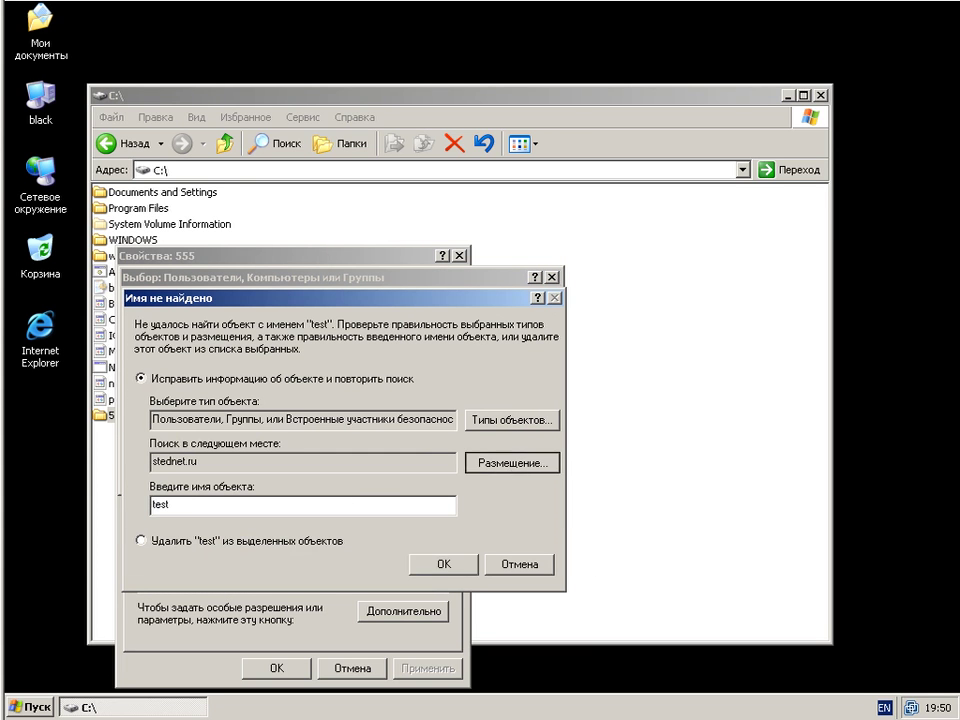
left_click(506, 463)
left_click(469, 549)
left_click(439, 565)
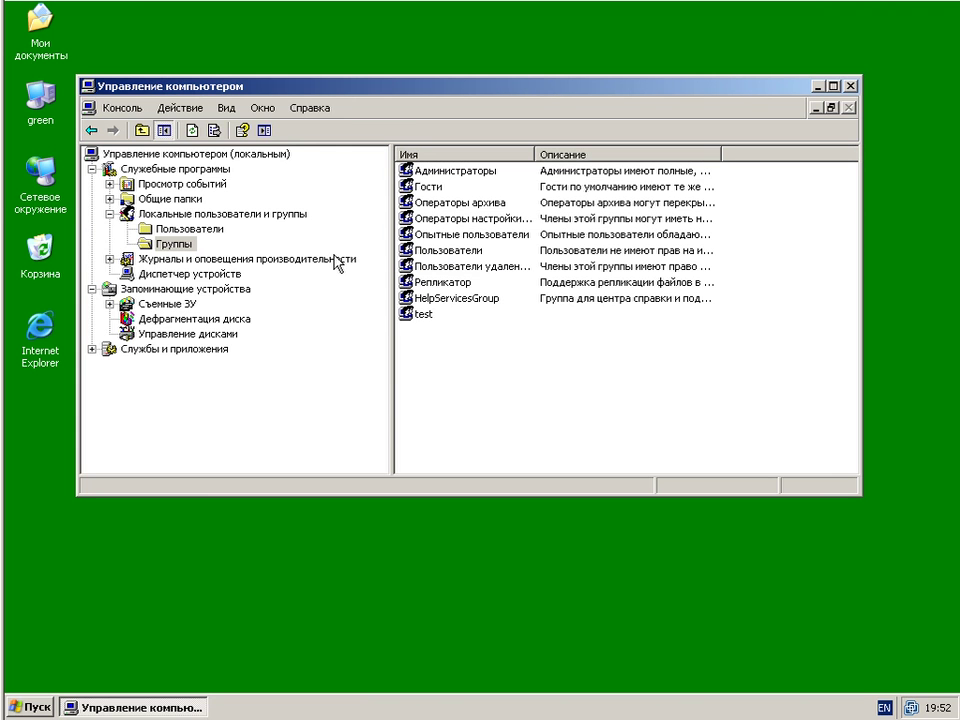
Step: Create a new folder named 777 at the root of C: on the green server
double_click(39, 117)
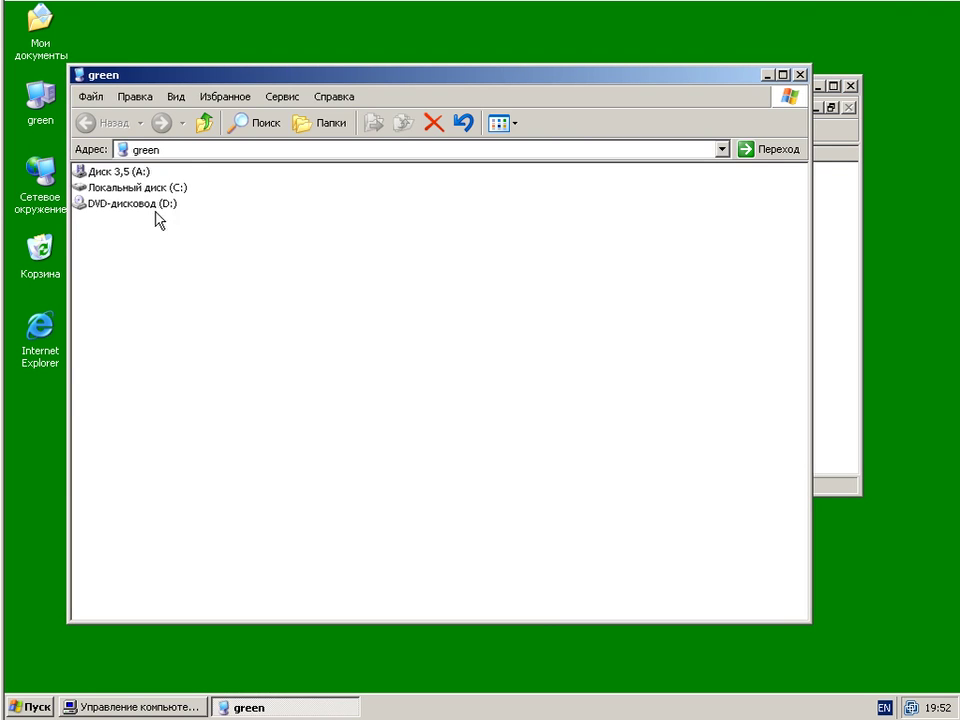
double_click(150, 189)
right_click(201, 347)
mouse_move(291, 482)
left_click(401, 478)
type("777")
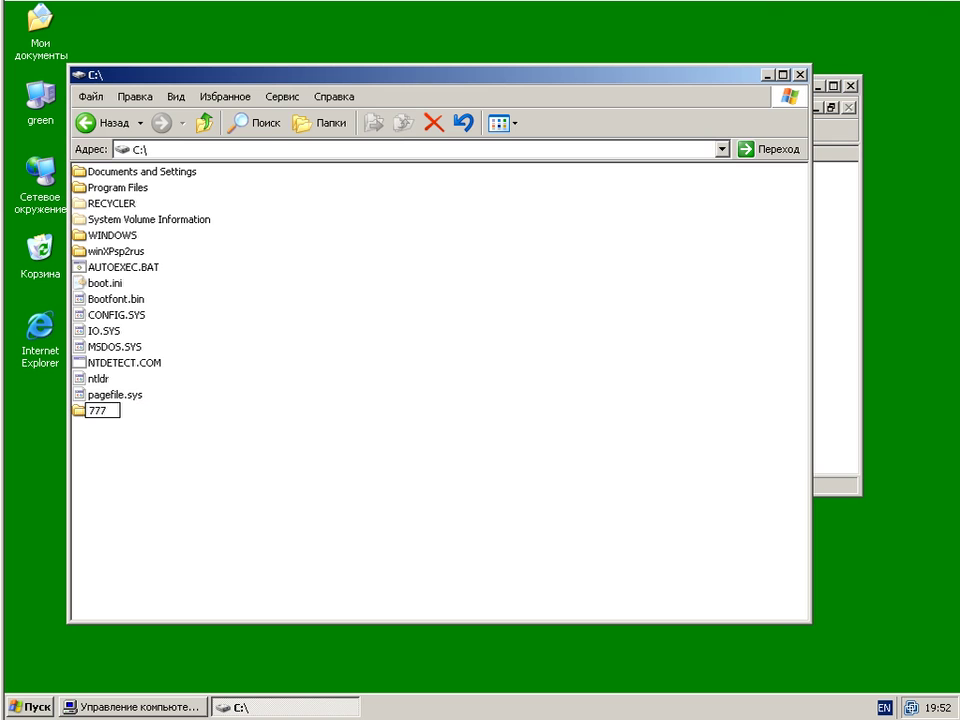
key("Return")
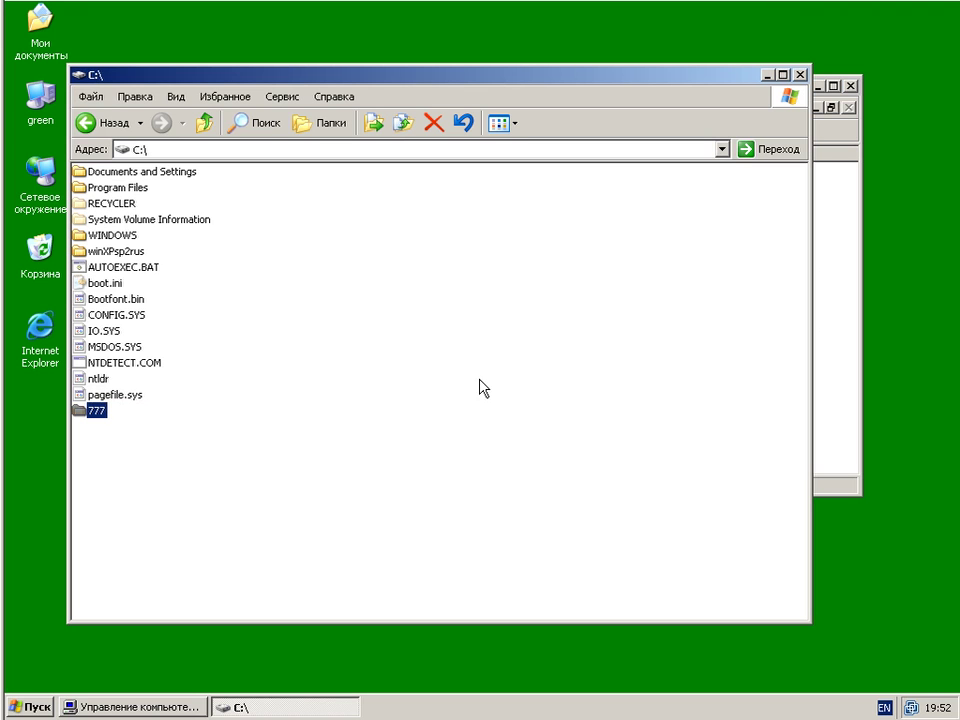
right_click(90, 412)
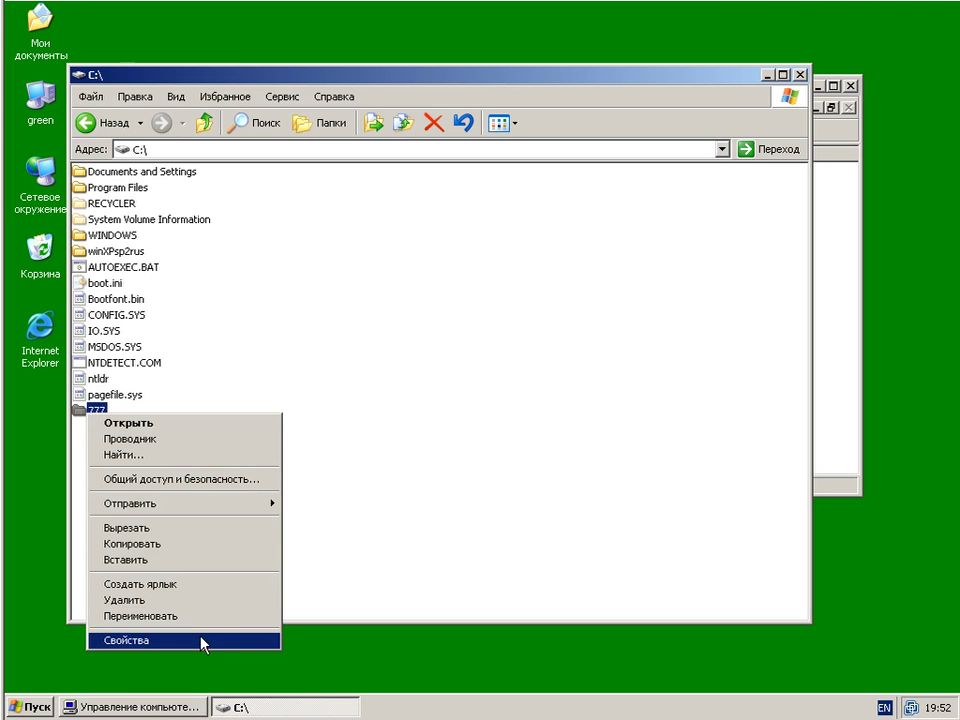
Step: In folder 777's Security settings, set the name lookup location to the local computer GREEN
left_click(203, 641)
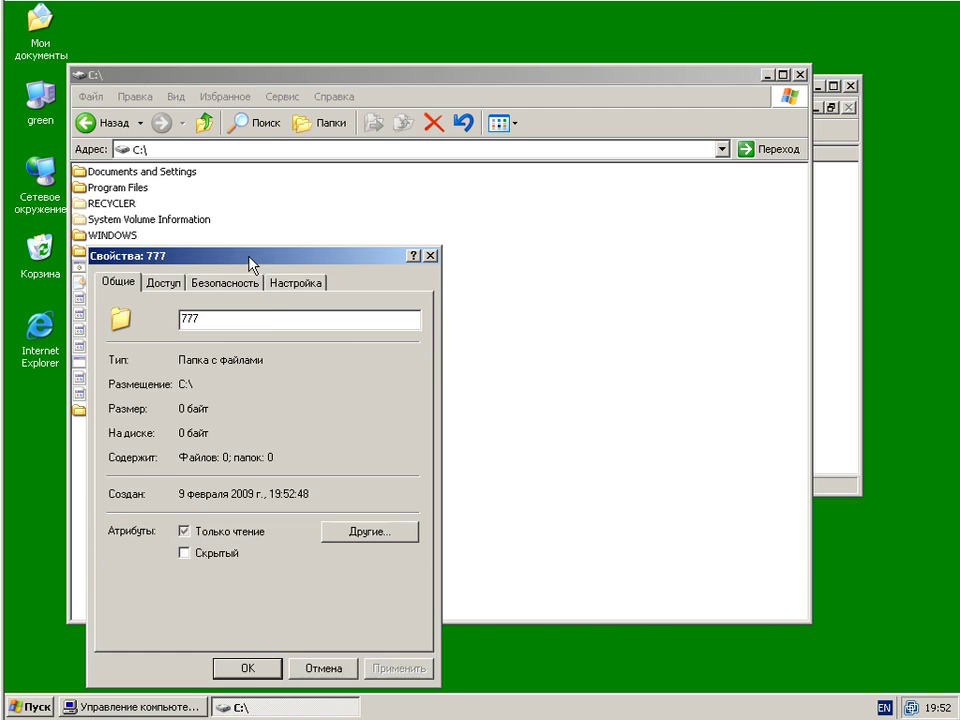
left_click_drag(250, 265, 402, 249)
left_click(389, 272)
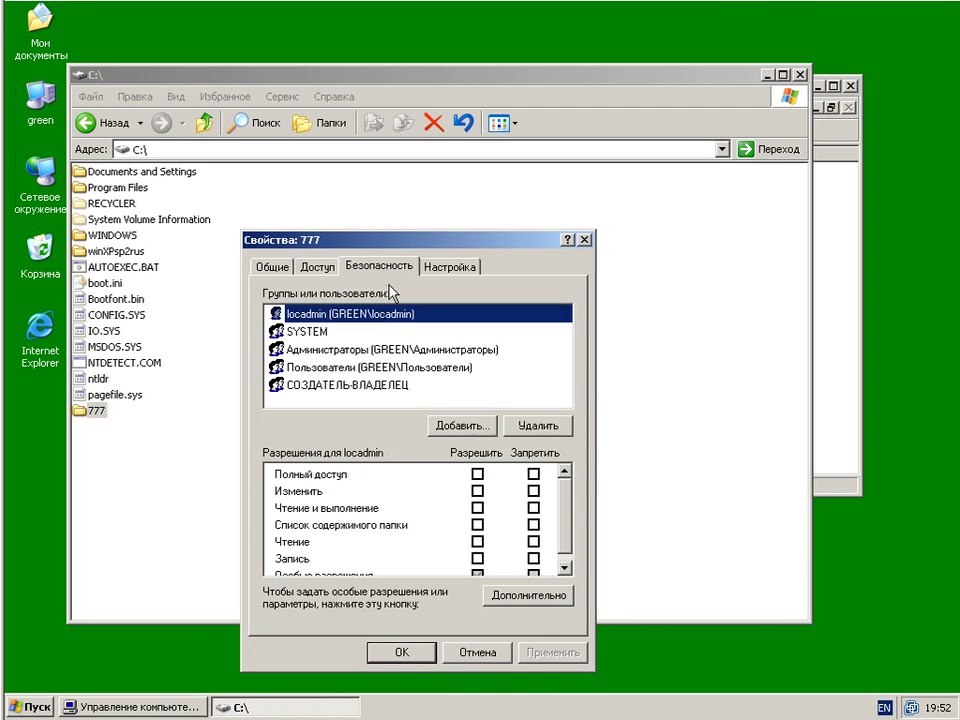
left_click(464, 425)
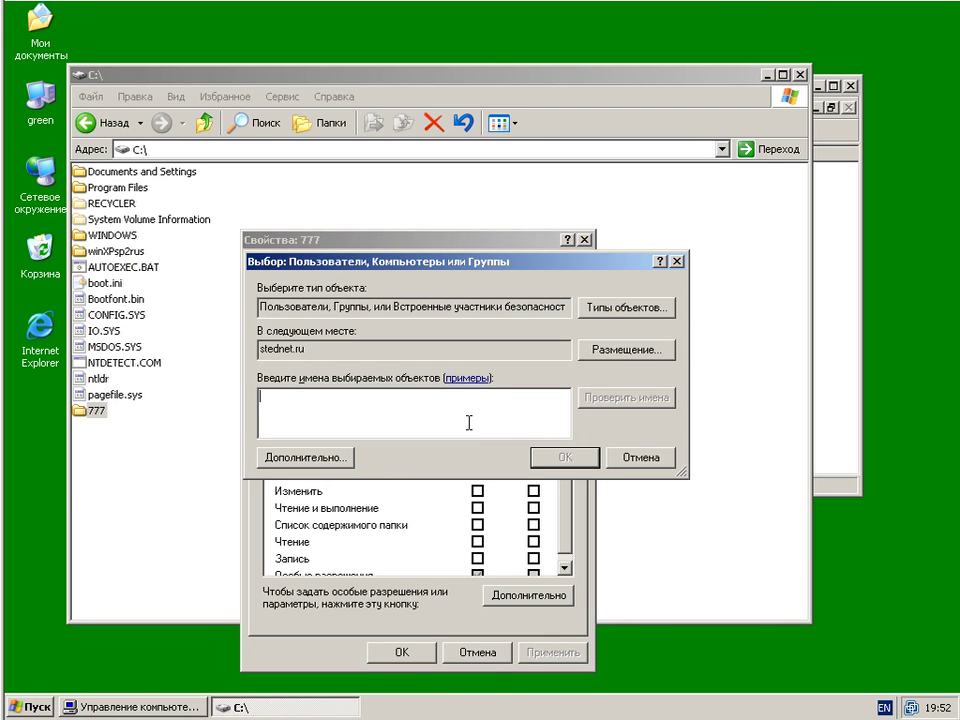
left_click(613, 352)
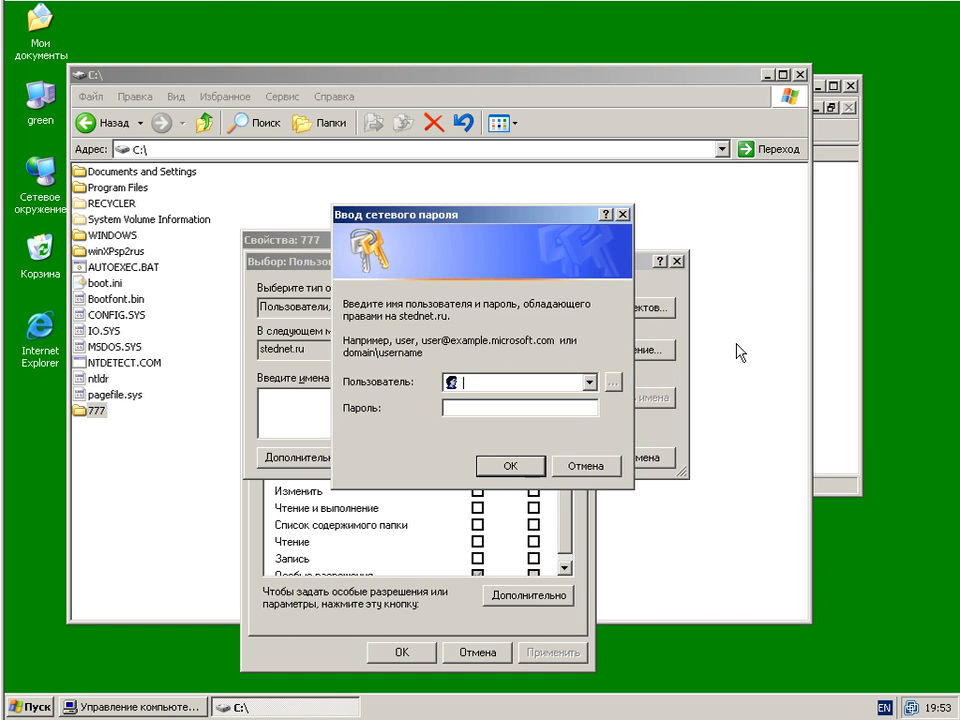
key("Return")
left_click(322, 357)
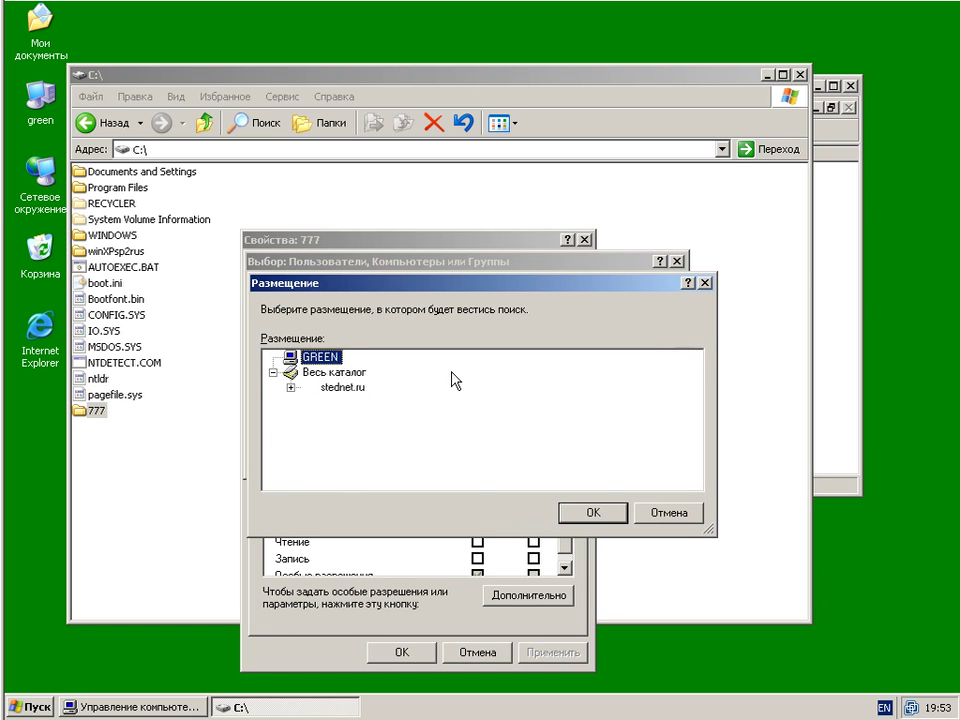
left_click(594, 511)
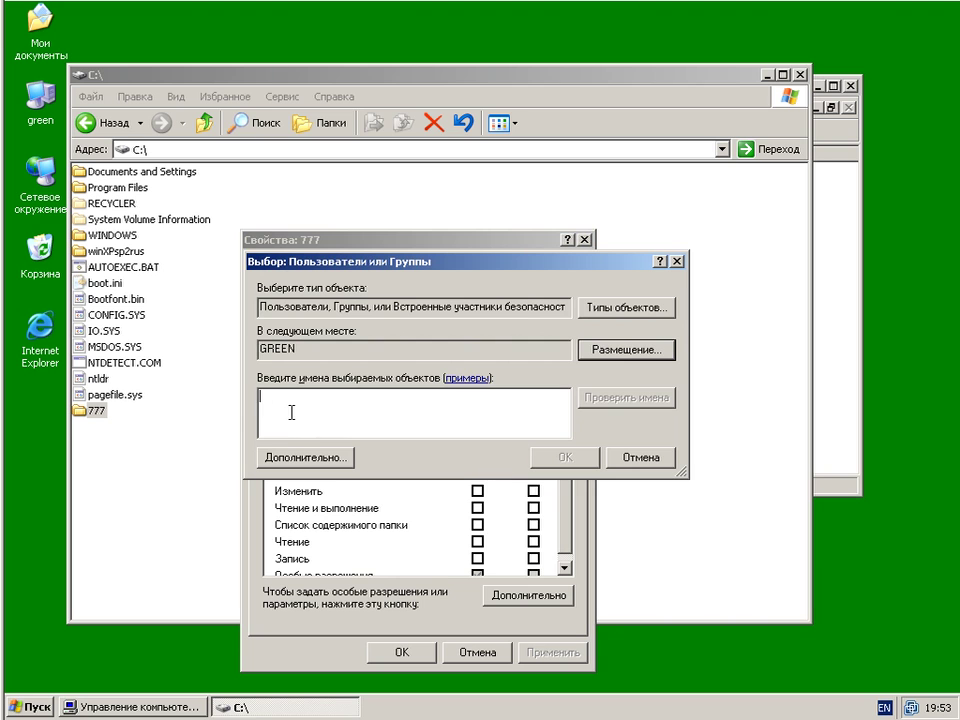
Step: Add GREEN\test to folder 777 with Full Control allowed and apply
type("test")
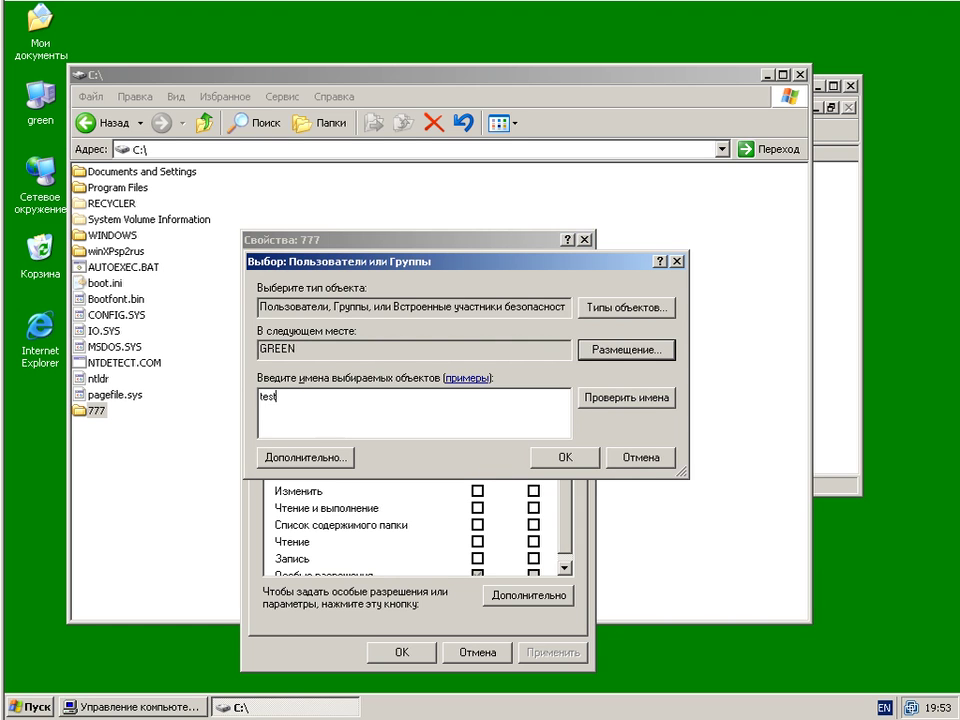
left_click(610, 396)
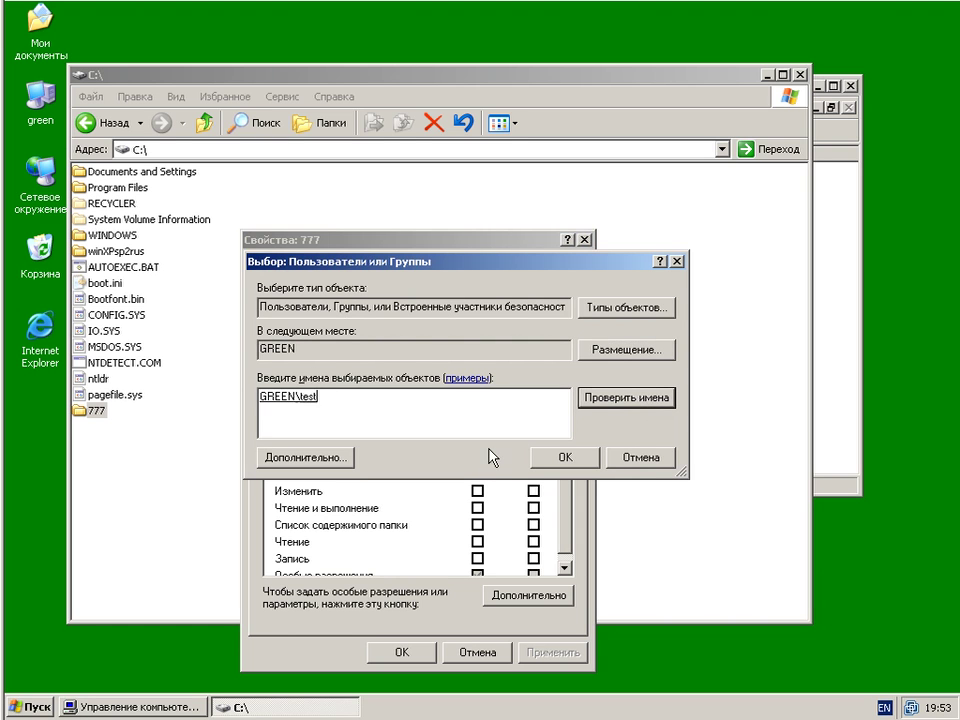
left_click(564, 456)
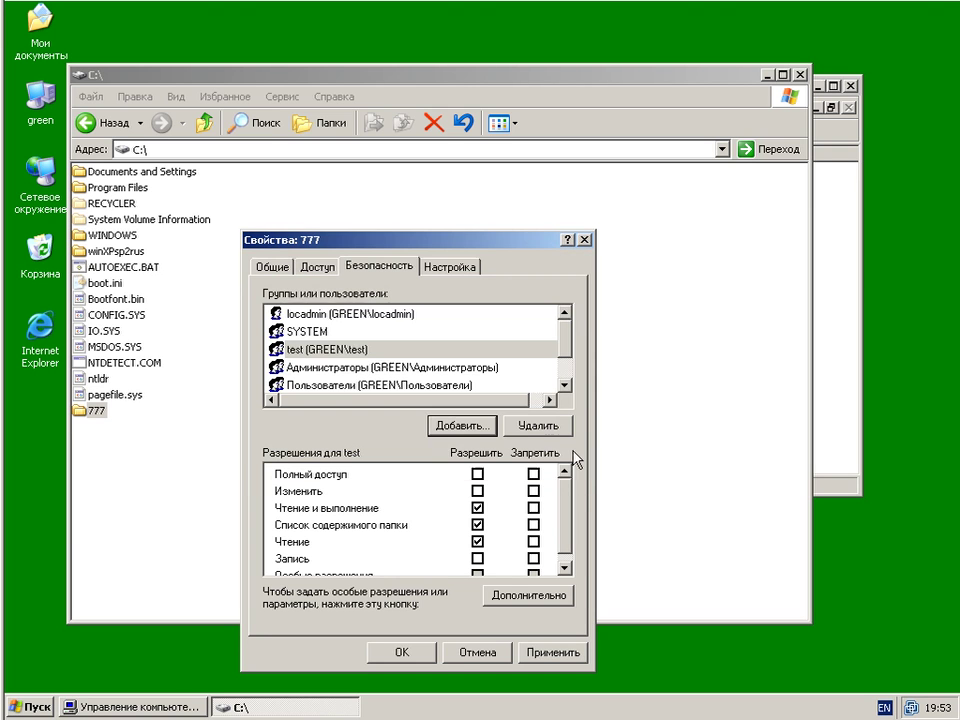
left_click(477, 491)
left_click(477, 474)
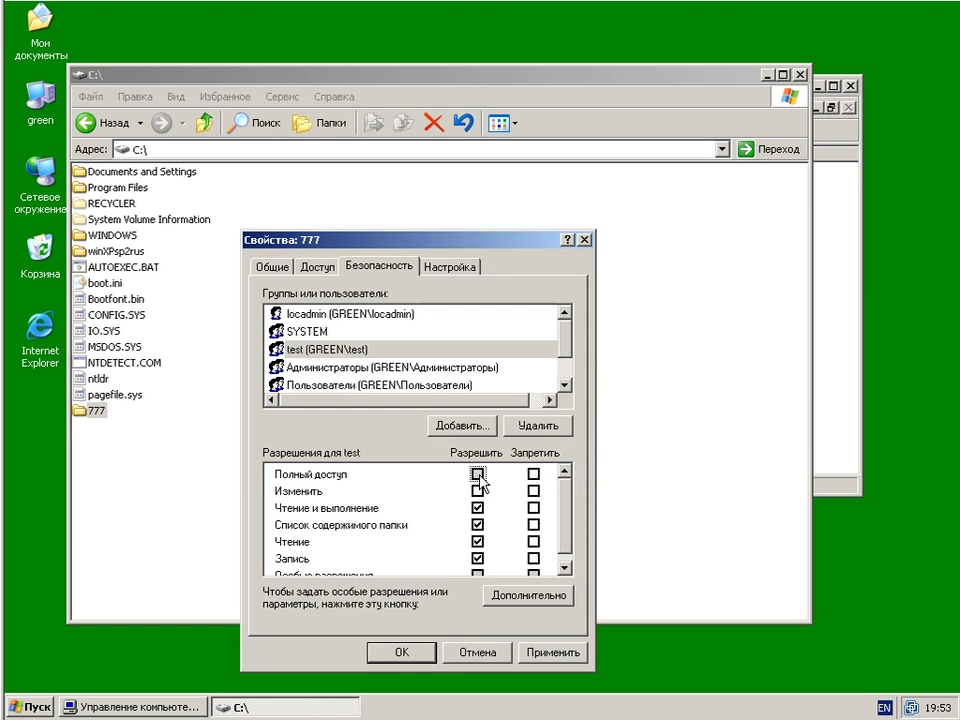
left_click(413, 650)
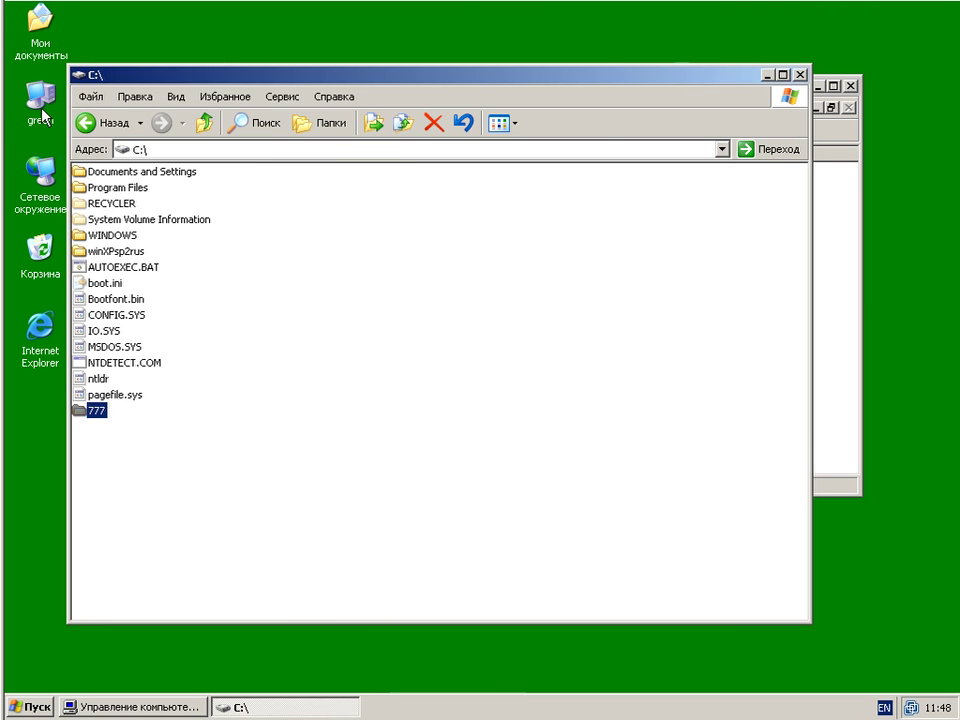
Step: Open Computer Management on green and review its local groups, confirming test is listed
right_click(30, 81)
left_click(100, 126)
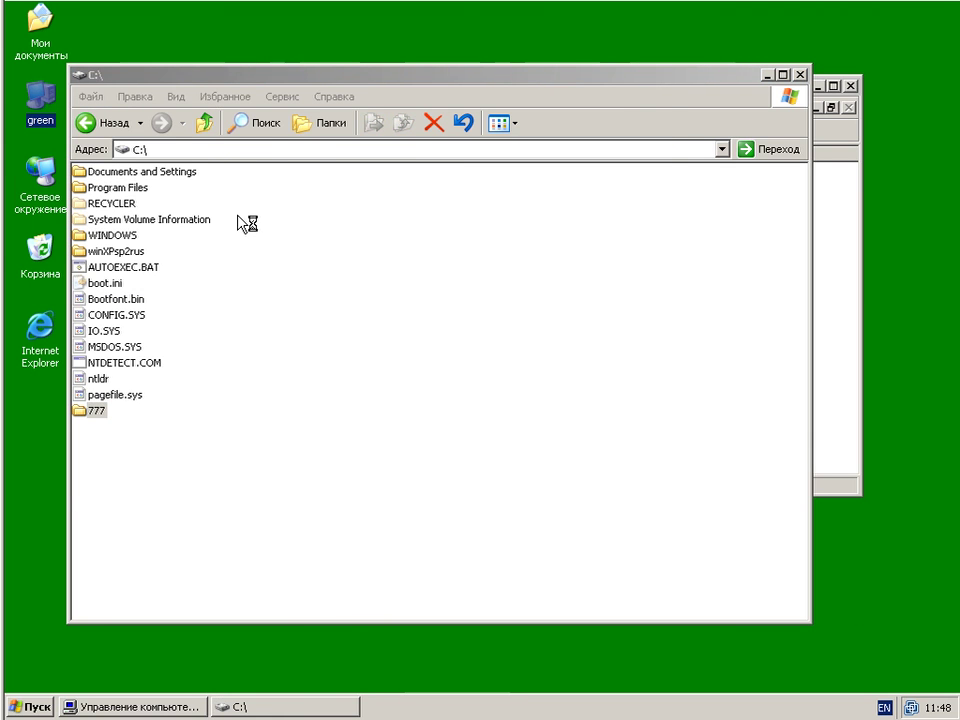
left_click(110, 213)
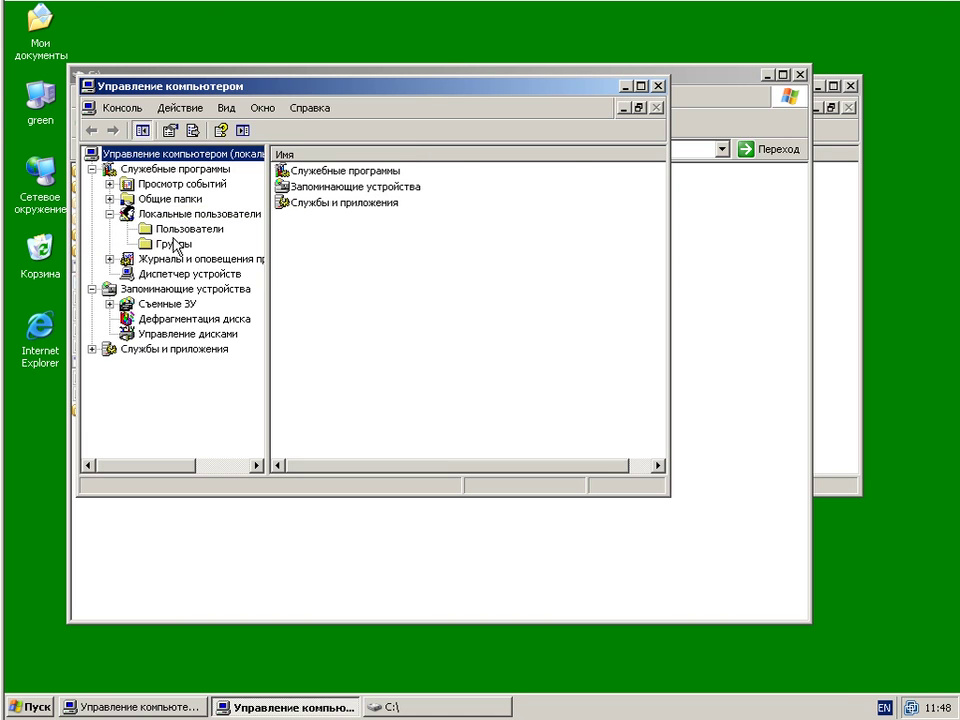
left_click(175, 243)
double_click(426, 90)
left_click(294, 96)
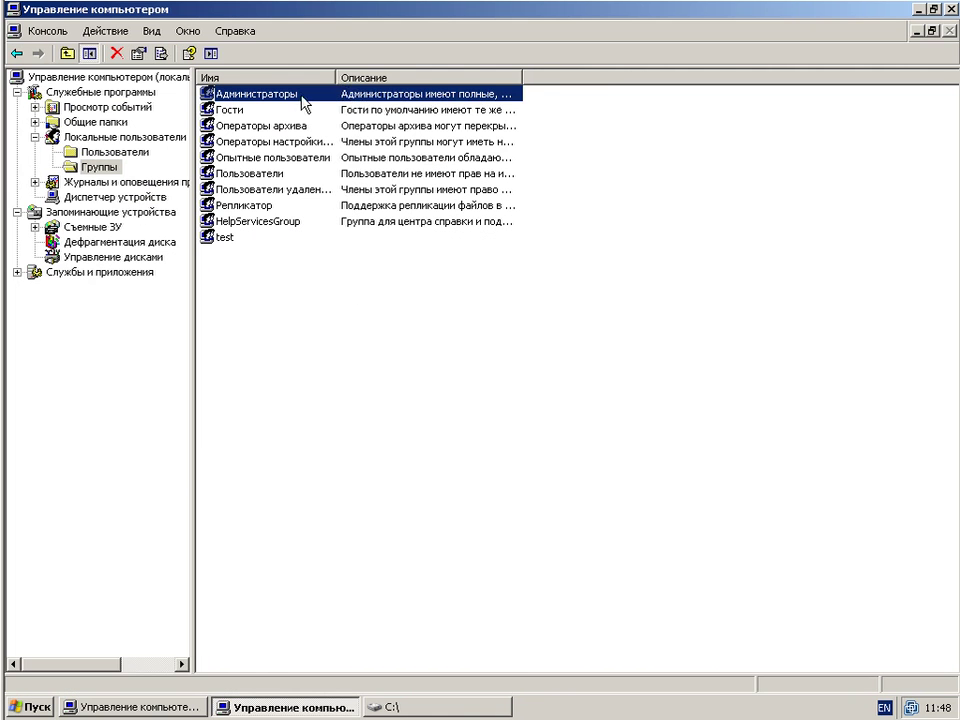
double_click(336, 77)
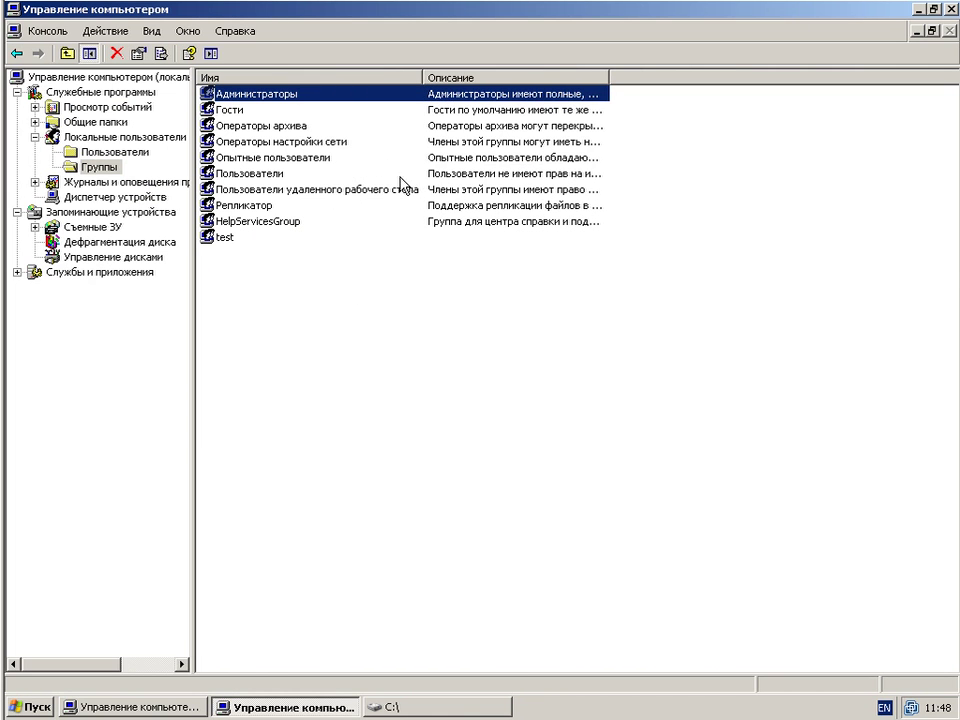
left_click(304, 160)
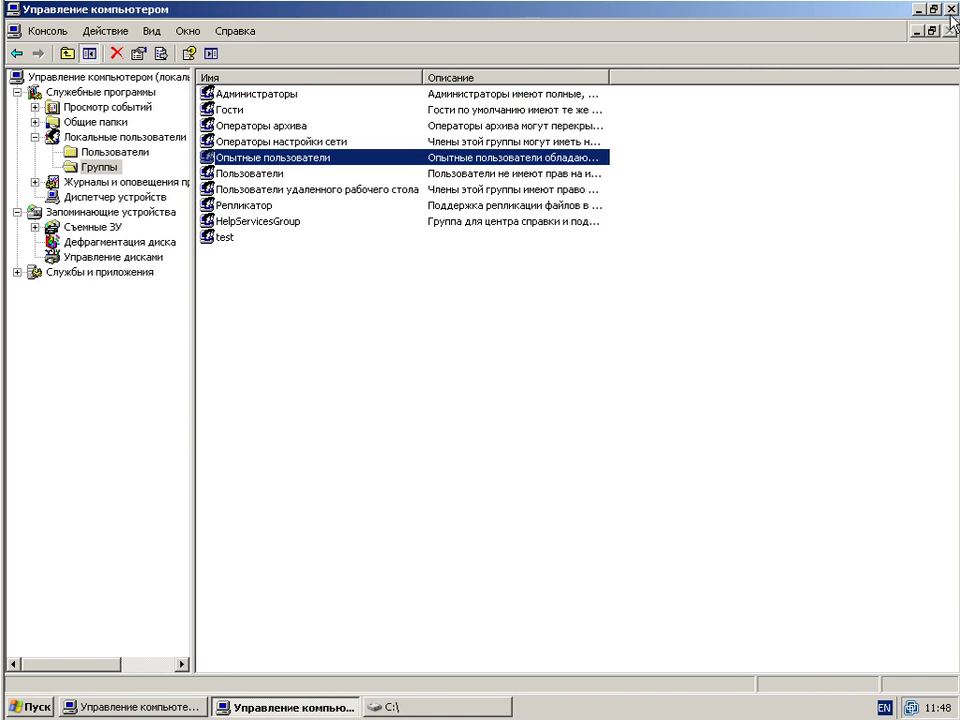
Step: Close the maximized Computer Management, the C:\ folder window and the other console
key("alt+F4")
left_click(801, 74)
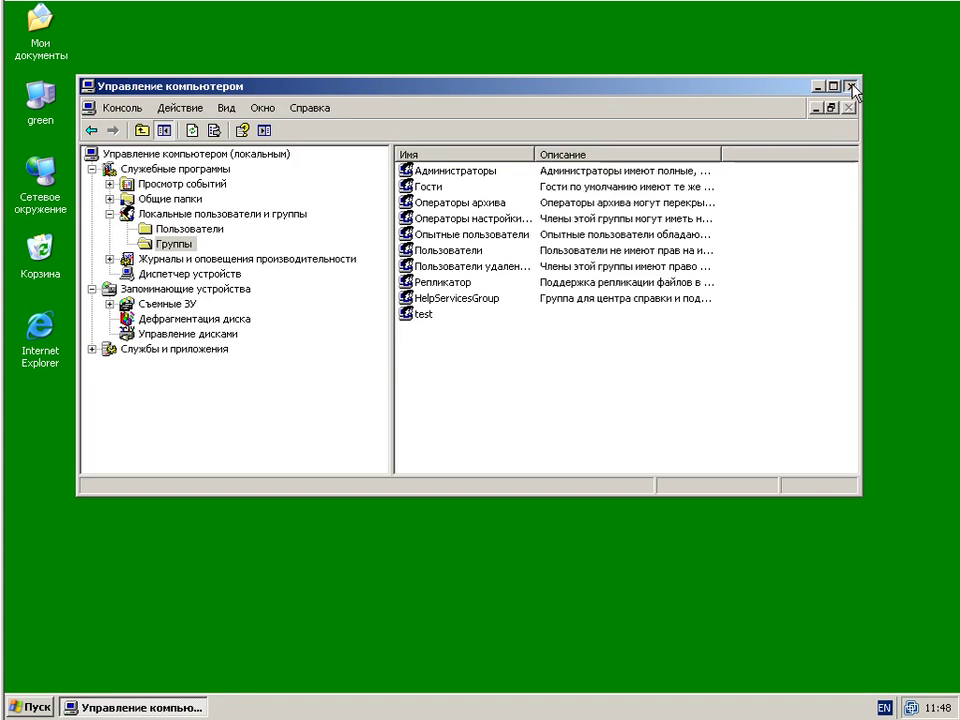
left_click(849, 86)
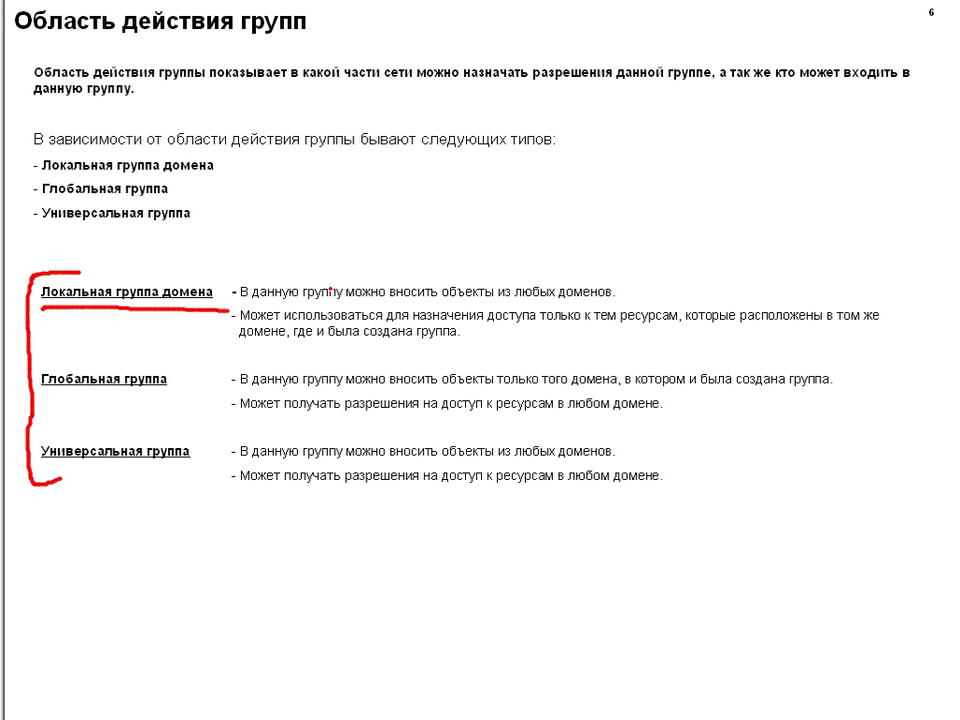
Step: Revisit the Типы групп slide, then ring the three group scope types on 'Область действия групп' in red ink
key("Left")
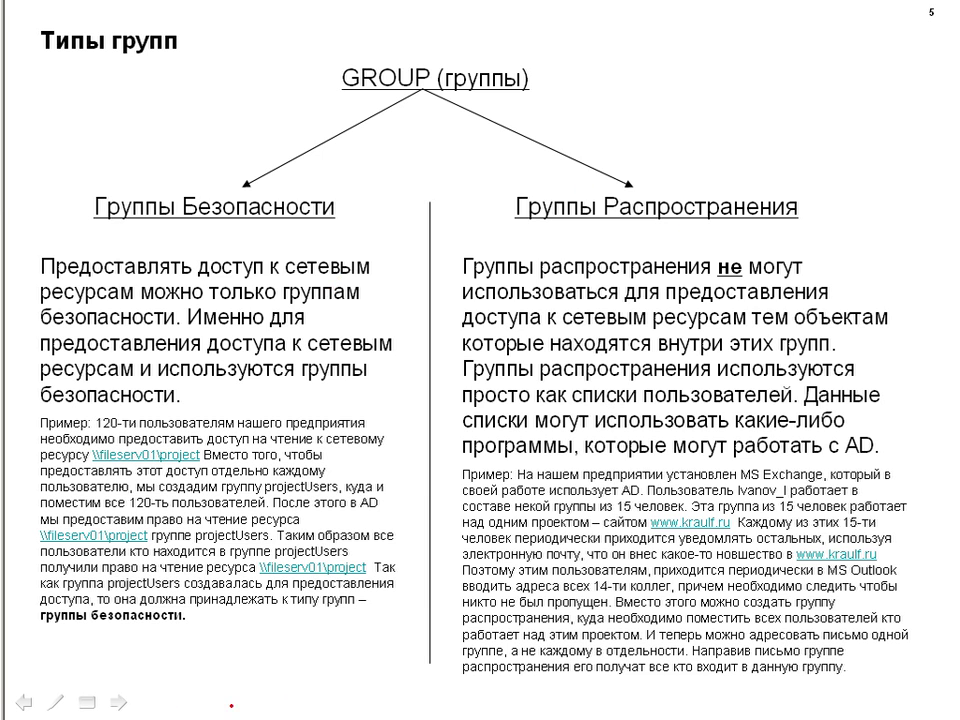
key("Right")
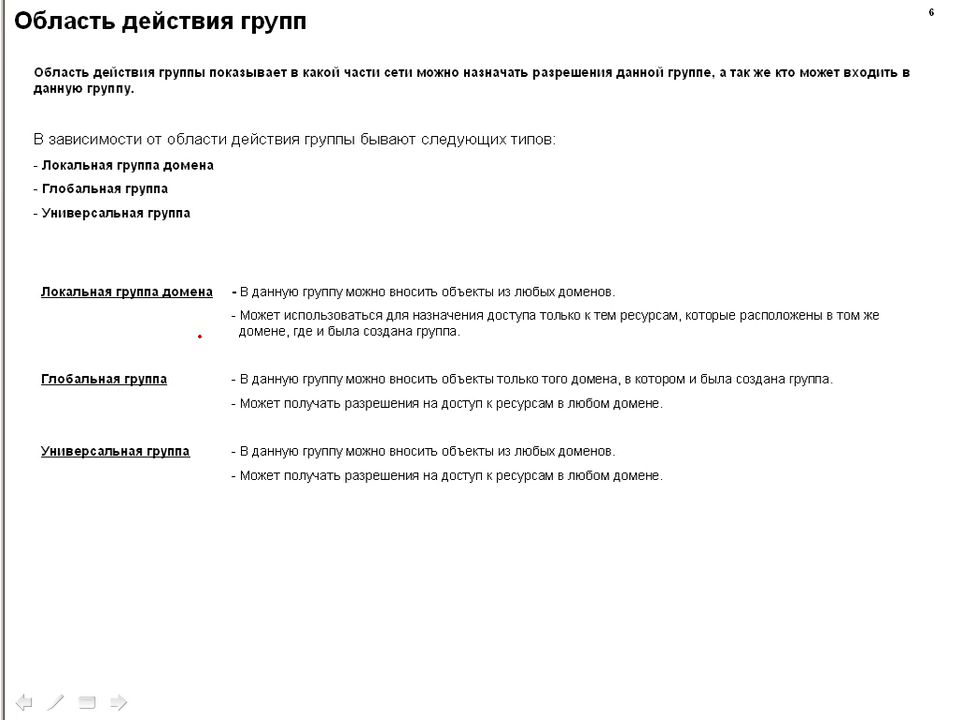
mouse_move(115, 253)
left_mouse_down()
mouse_move(10, 380)
mouse_move(276, 320)
mouse_move(12, 290)
left_mouse_up()
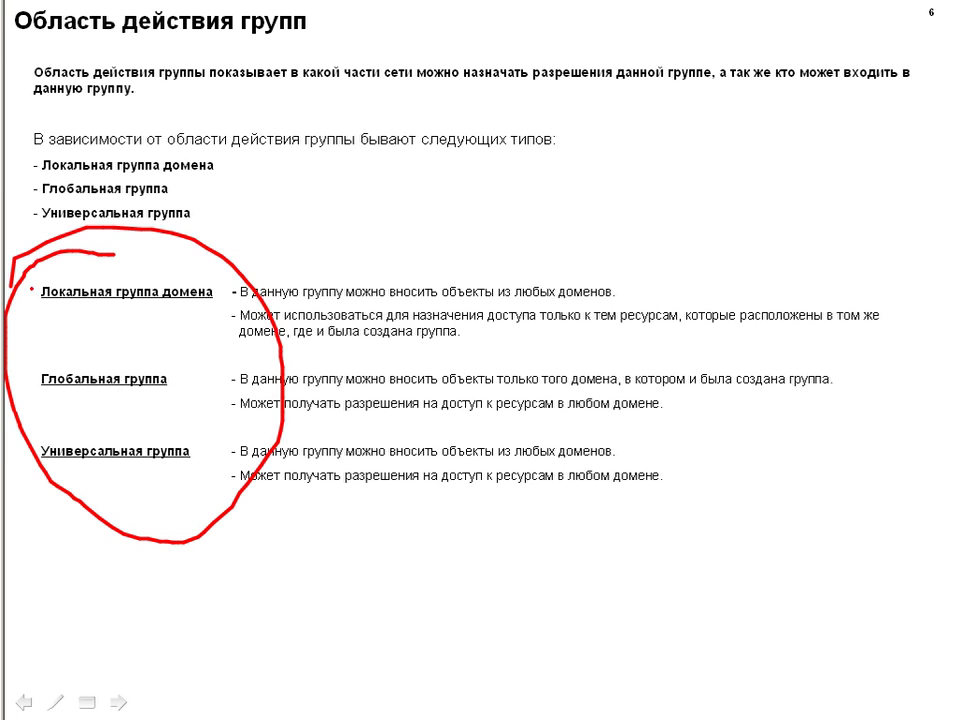
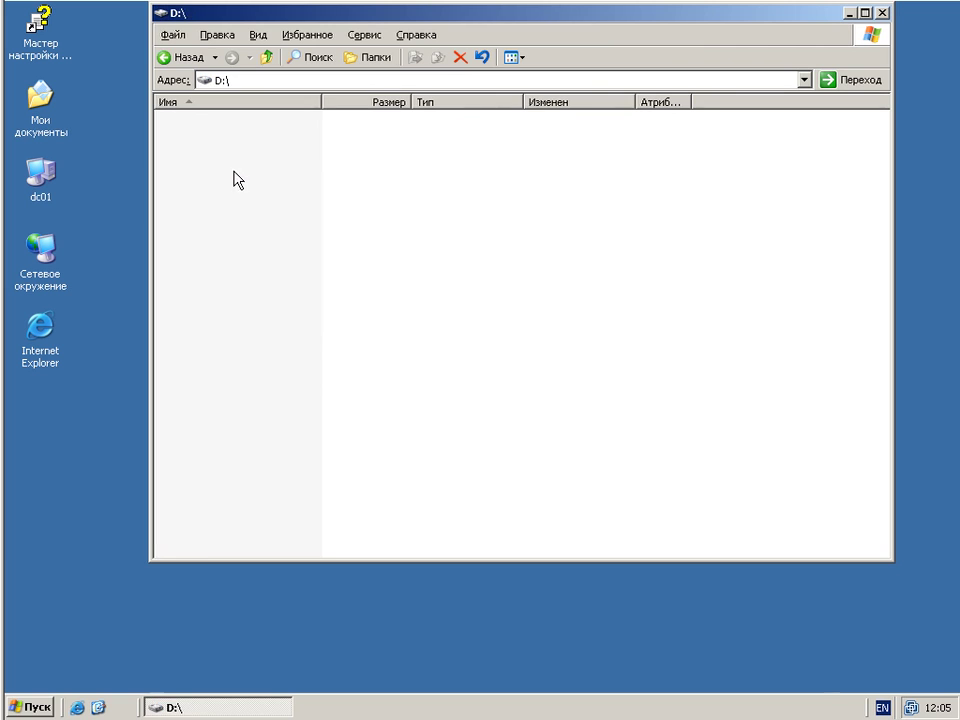
Step: Create a new folder named docStore on drive D: and open it
right_click(221, 163)
mouse_move(348, 288)
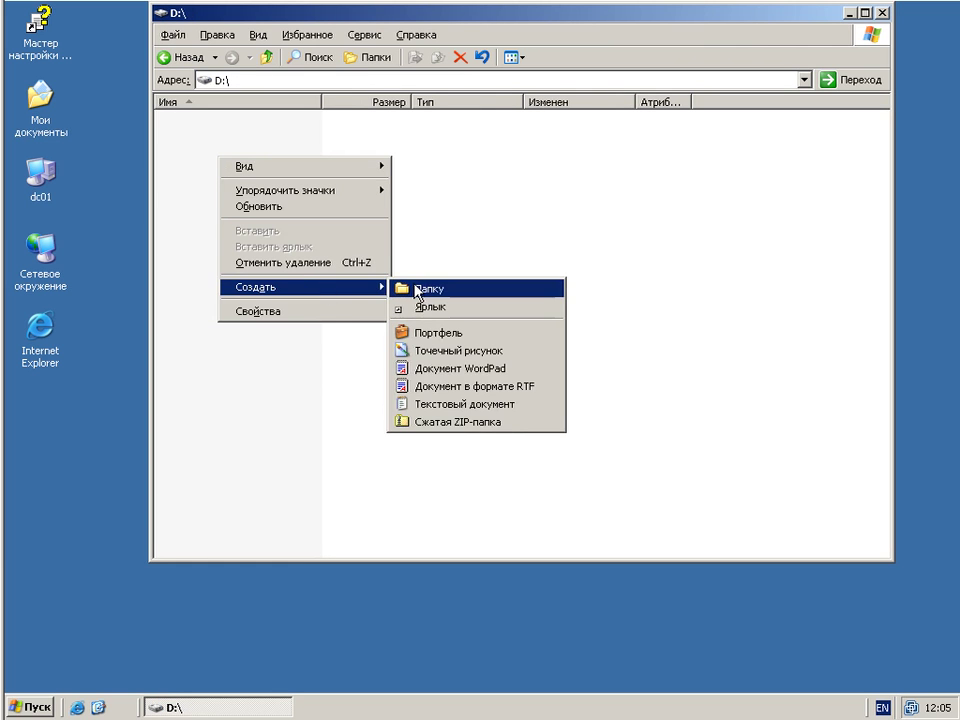
left_click(414, 289)
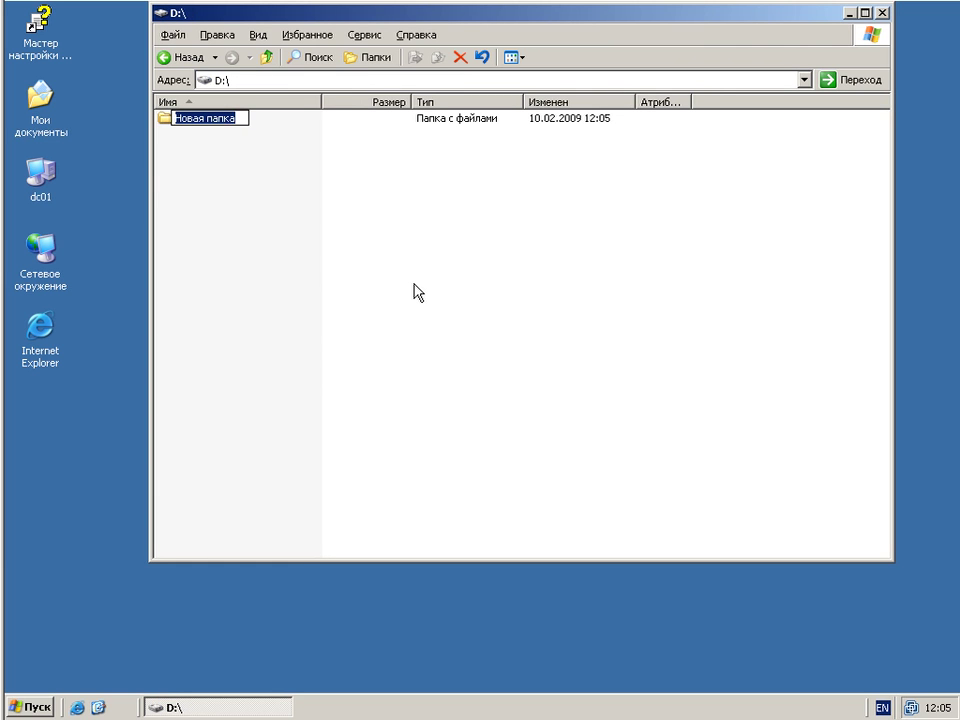
type("doc5")
type("tore")
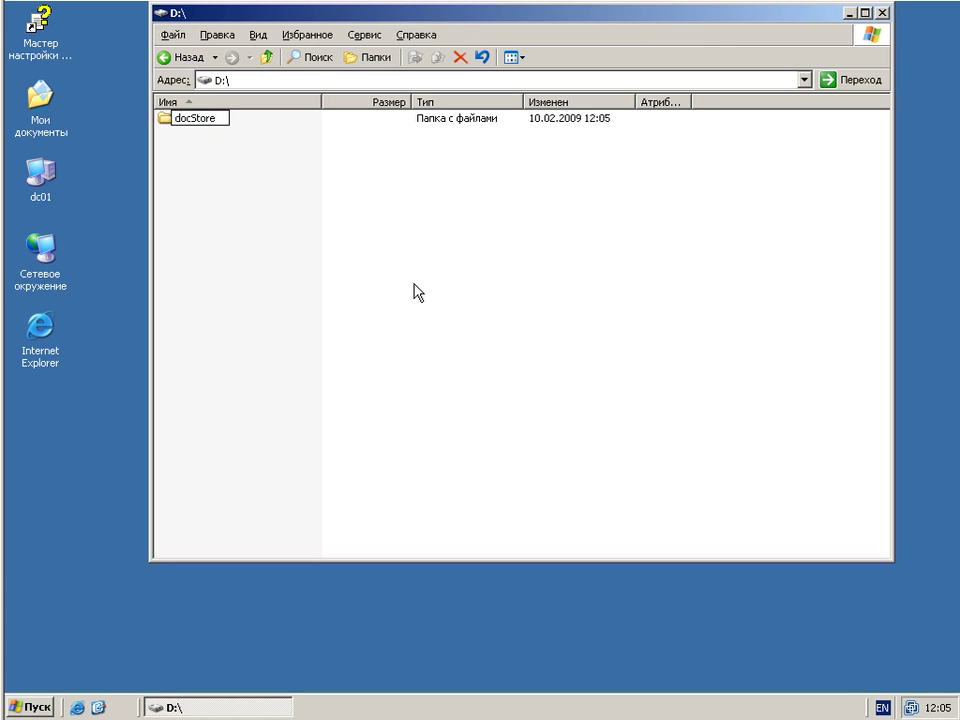
key("Return")
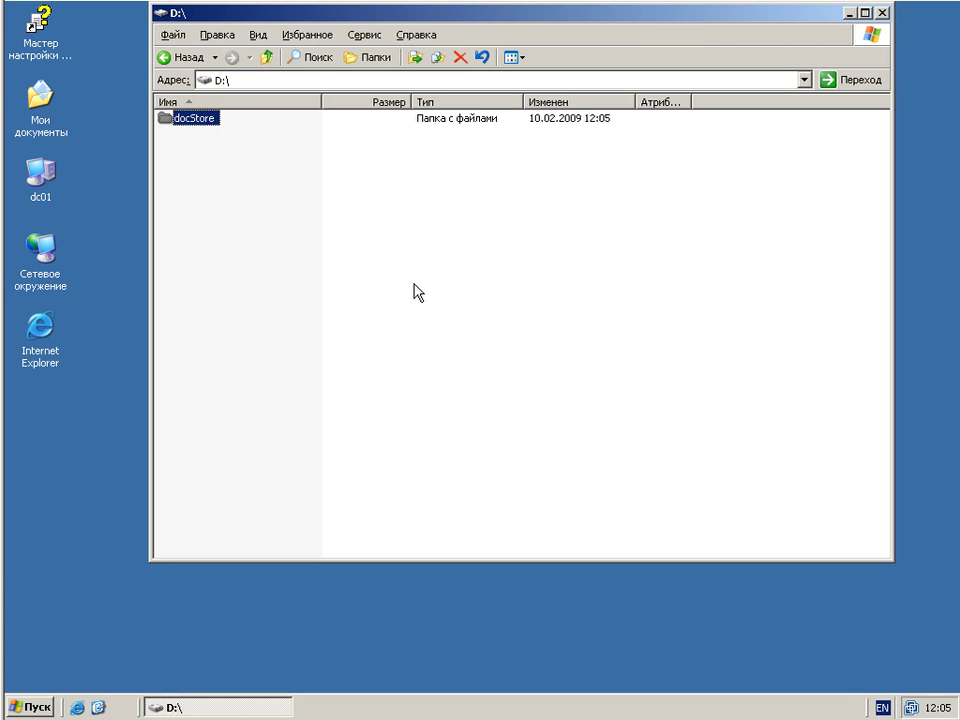
key("Return")
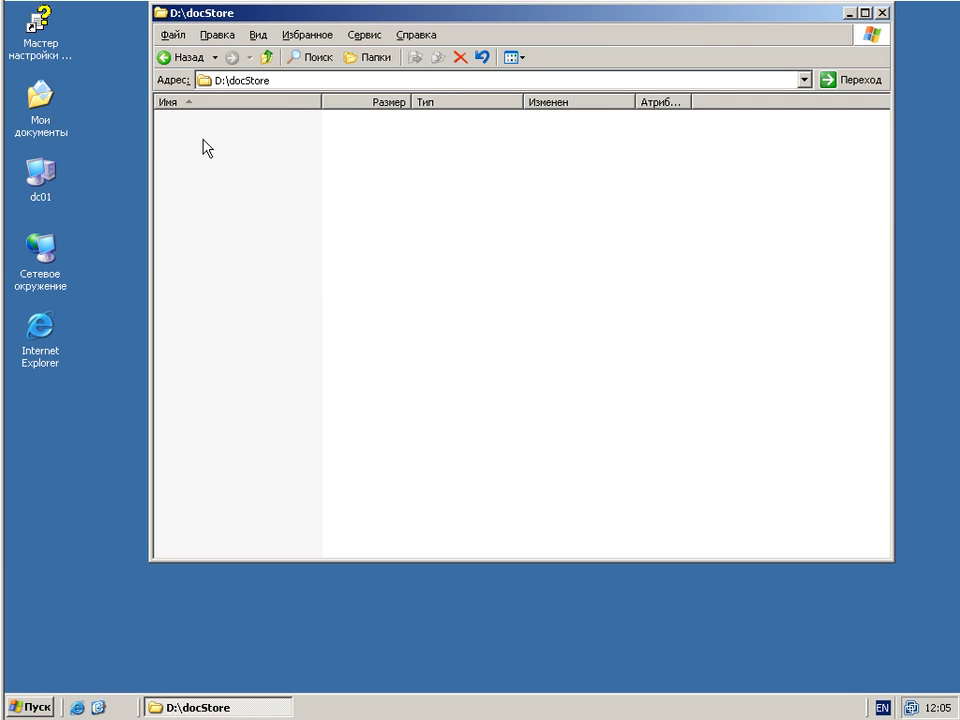
Step: Create a docSale subfolder inside docStore
right_click(203, 144)
mouse_move(310, 298)
left_click(466, 306)
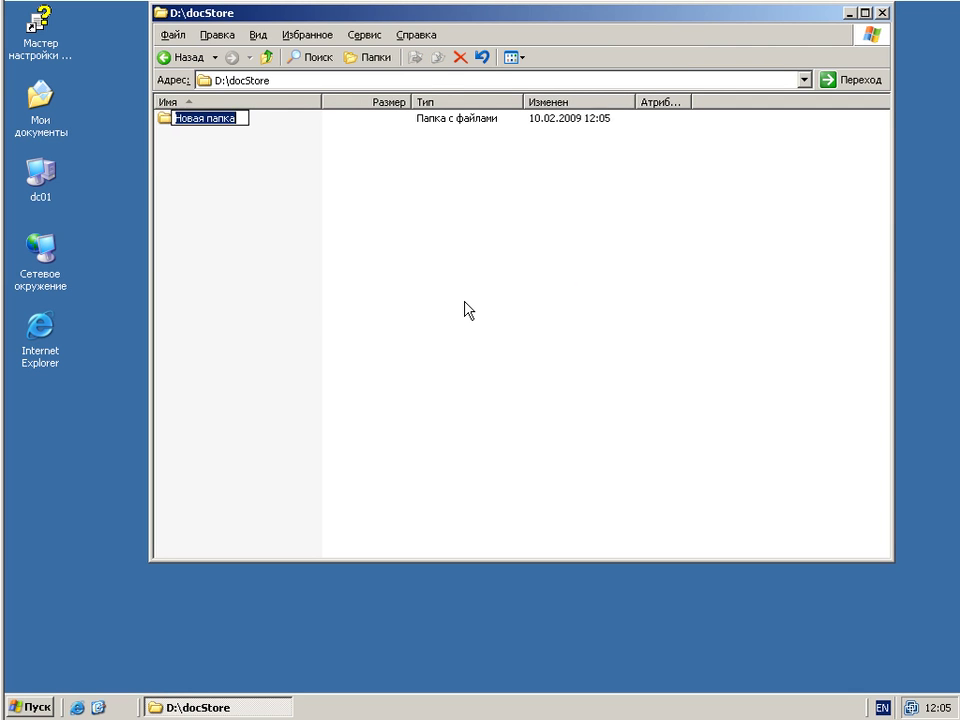
type("doc")
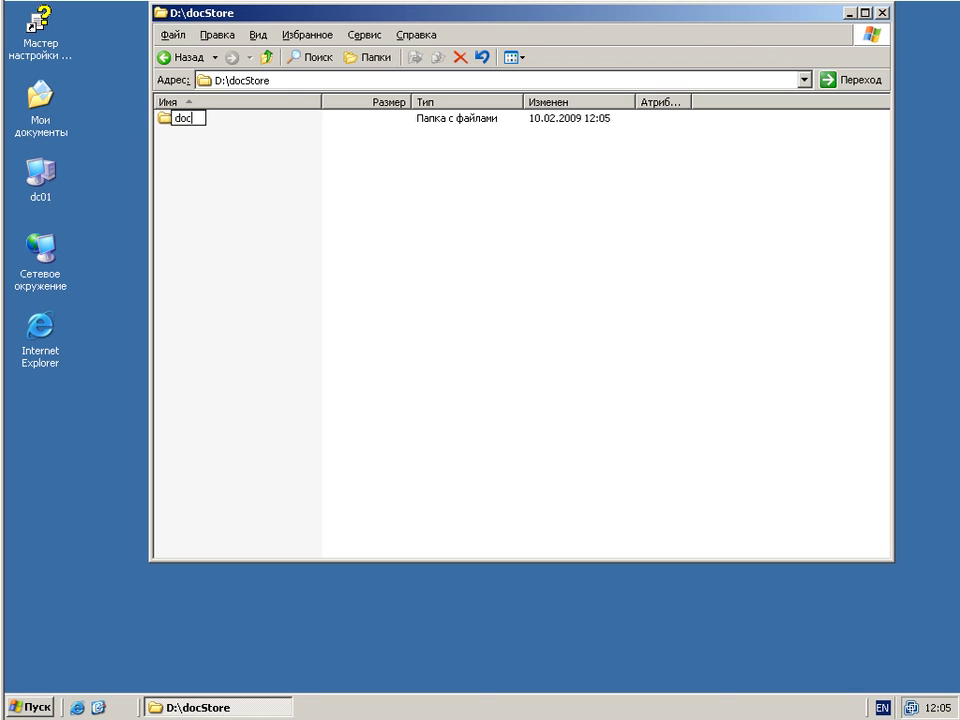
type("Sale")
left_click(199, 150)
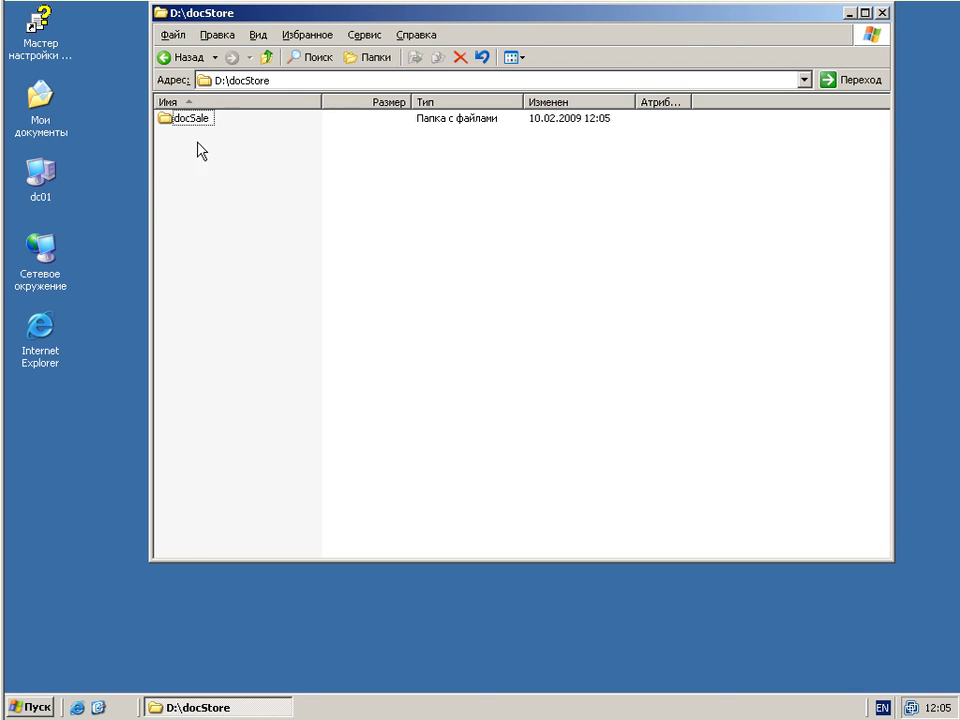
Step: Add docAccounting and docProduction subfolders to docStore
right_click(190, 154)
mouse_move(292, 316)
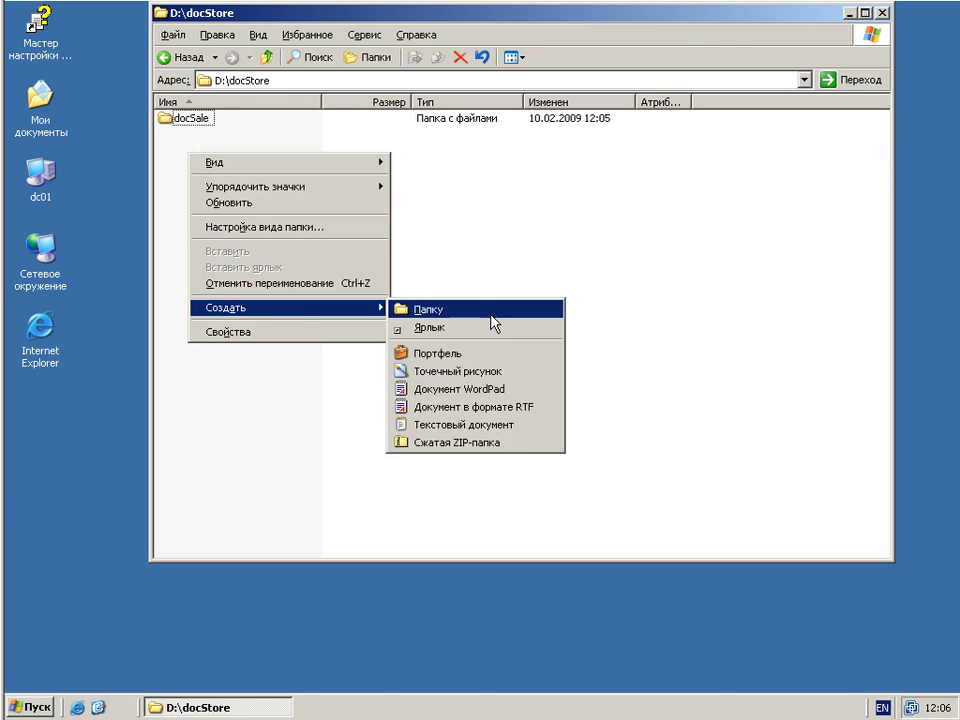
left_click(491, 312)
type("doc")
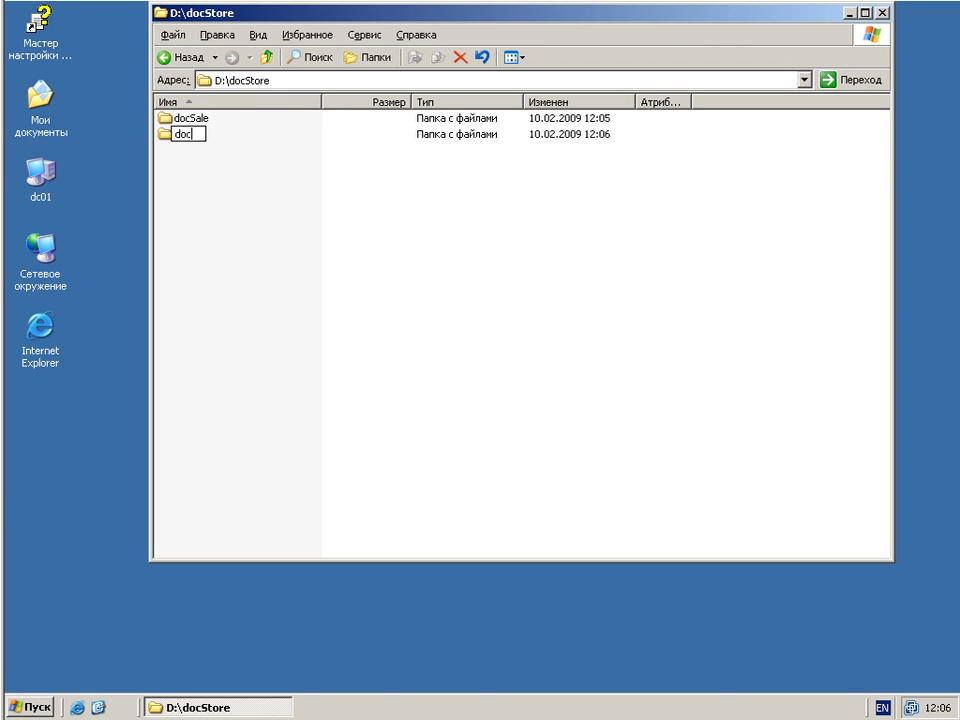
type("Accoun")
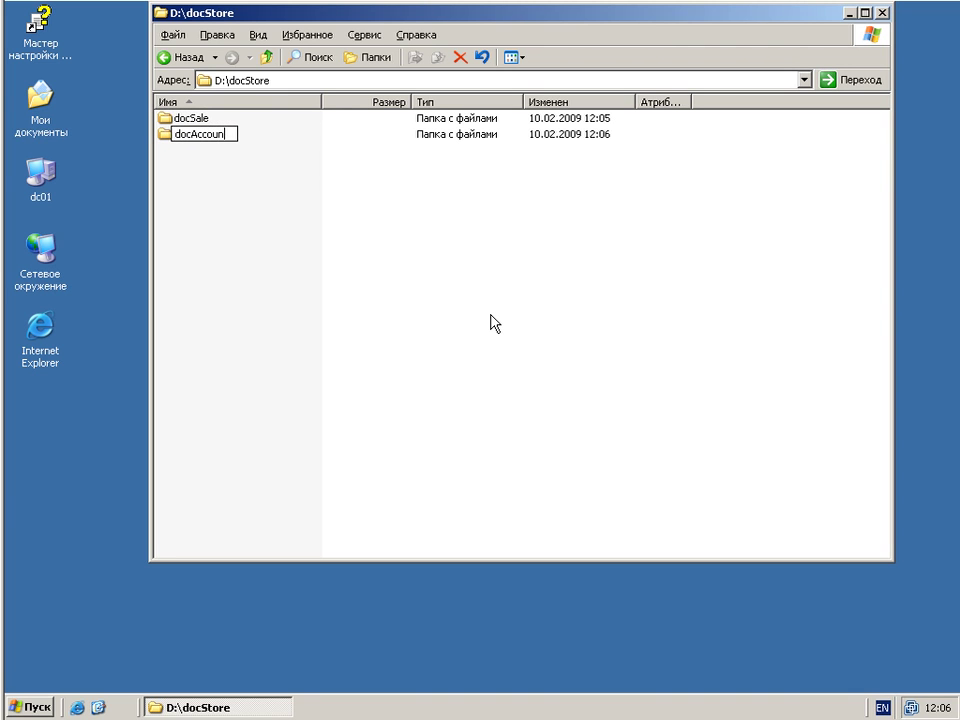
type("ting")
left_click(199, 178)
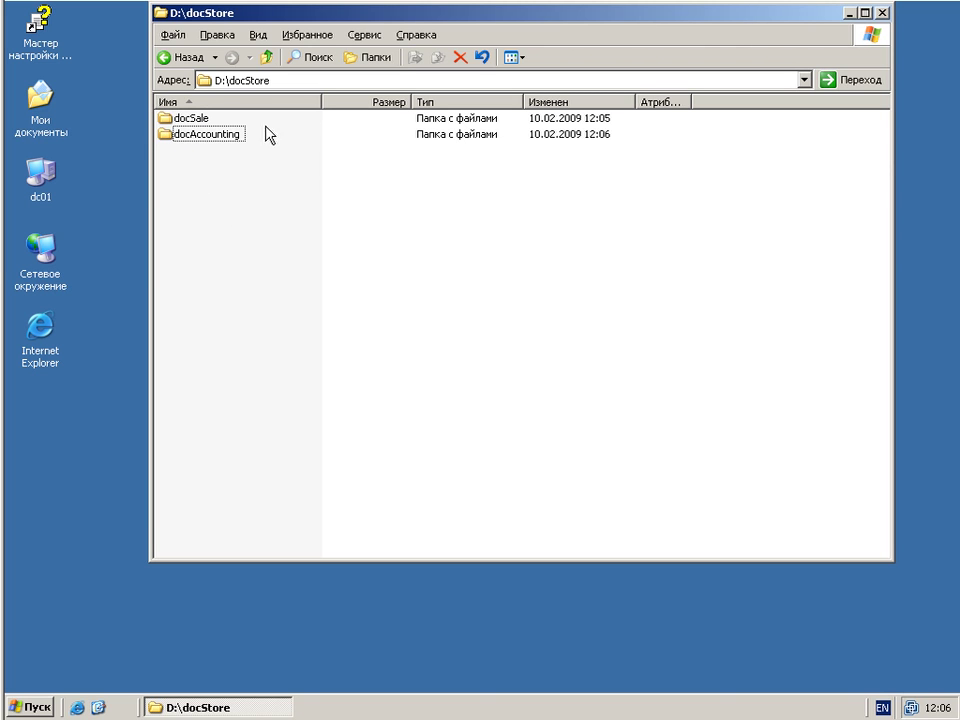
right_click(192, 171)
mouse_move(279, 332)
left_click(450, 330)
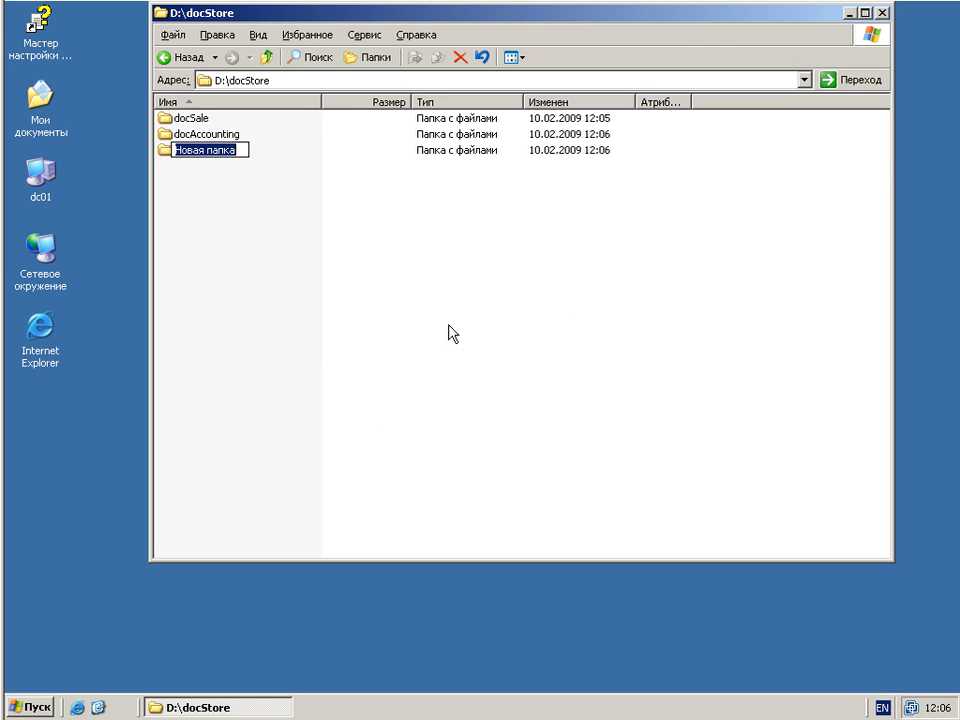
type("docP")
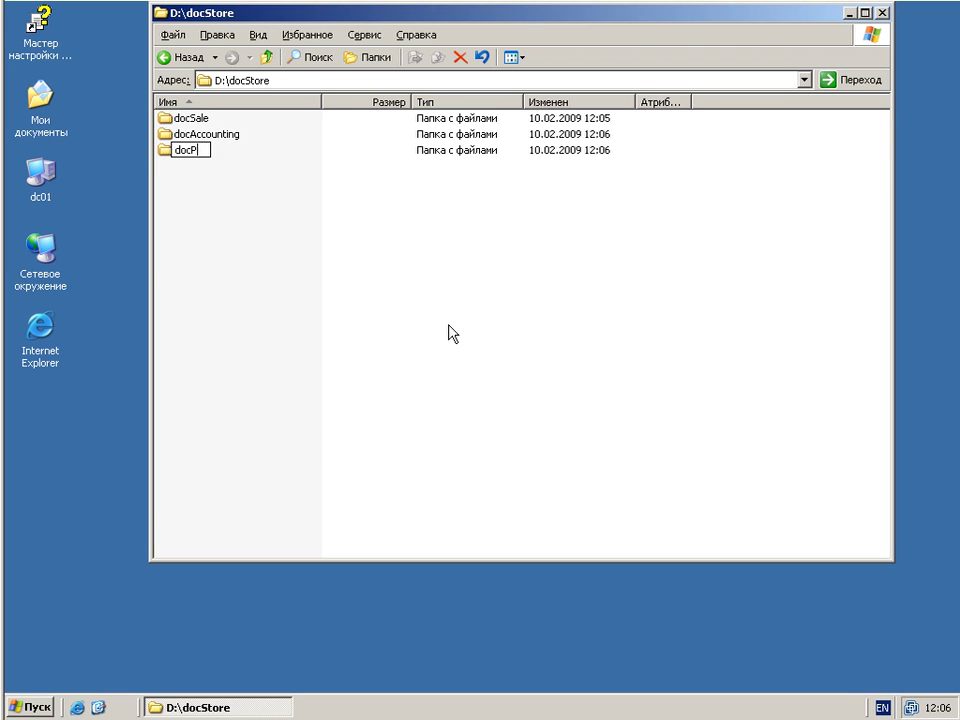
type("roduction")
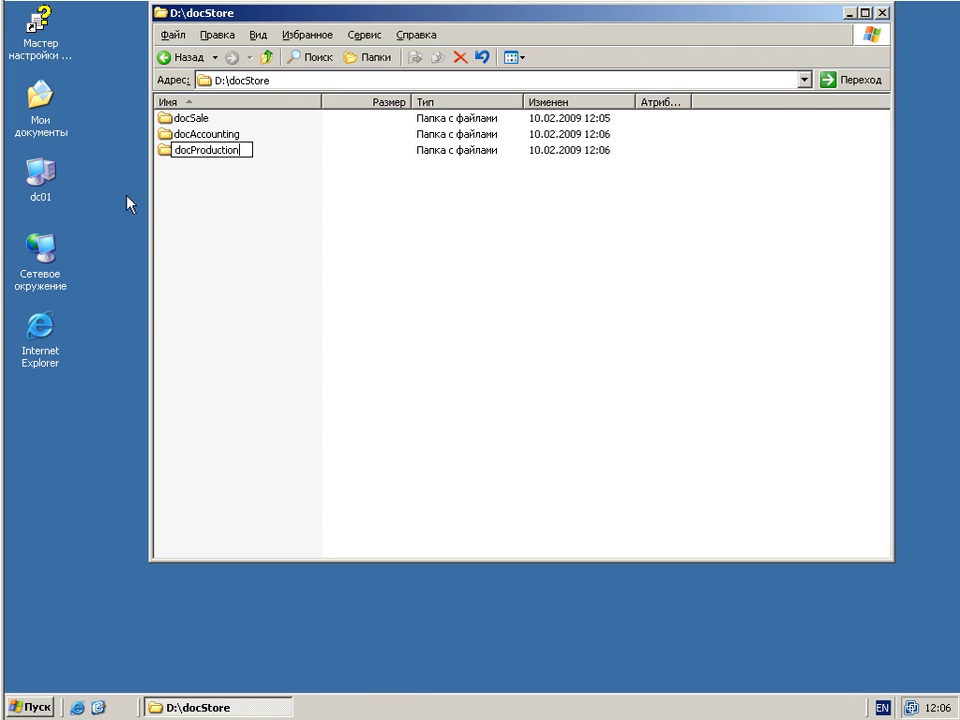
left_click(281, 306)
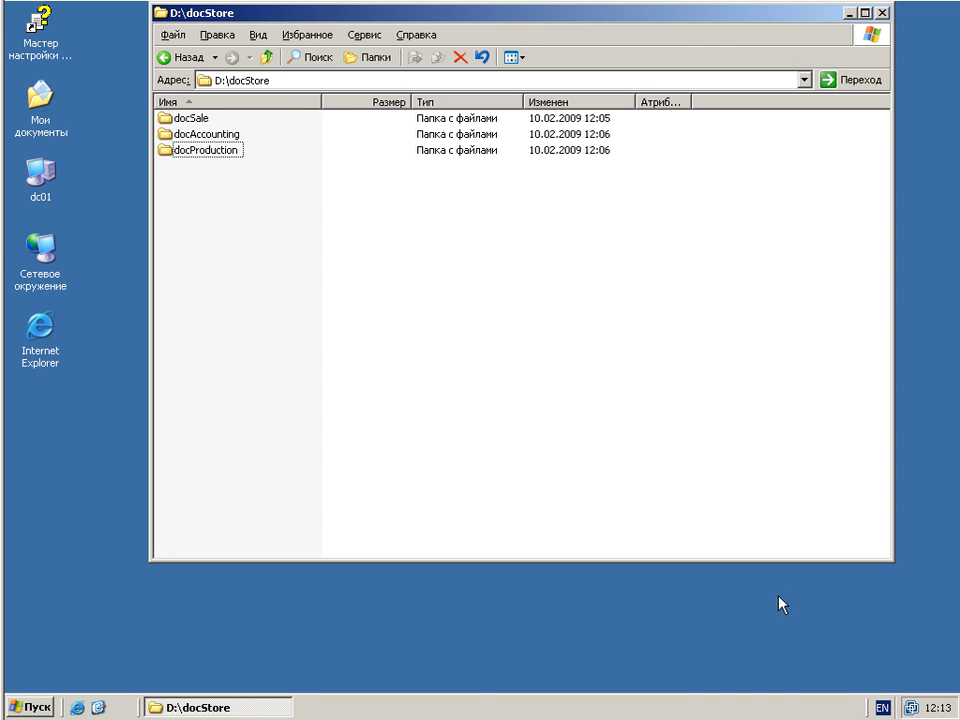
Step: Minimize Explorer and launch Active Directory Users and Computers from its desktop shortcut
left_click(850, 13)
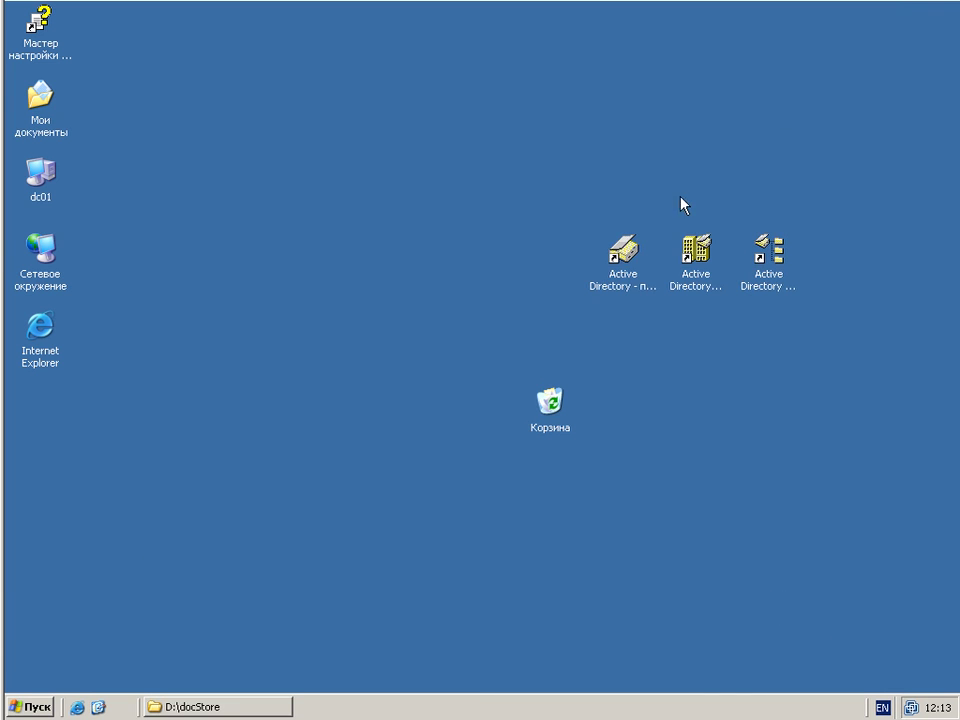
left_click(618, 272)
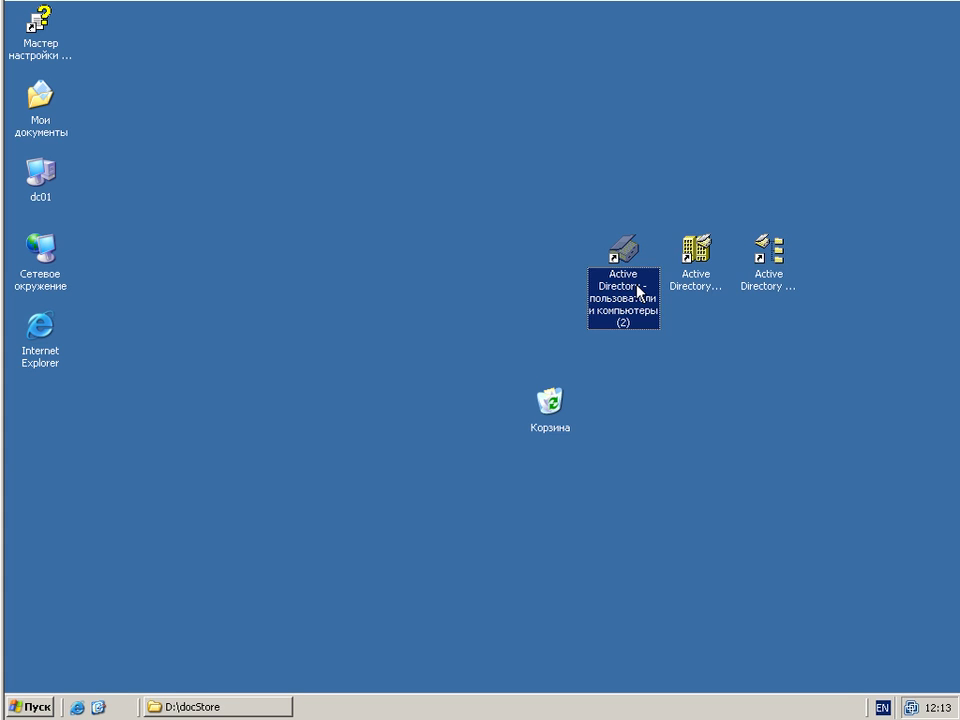
double_click(640, 291)
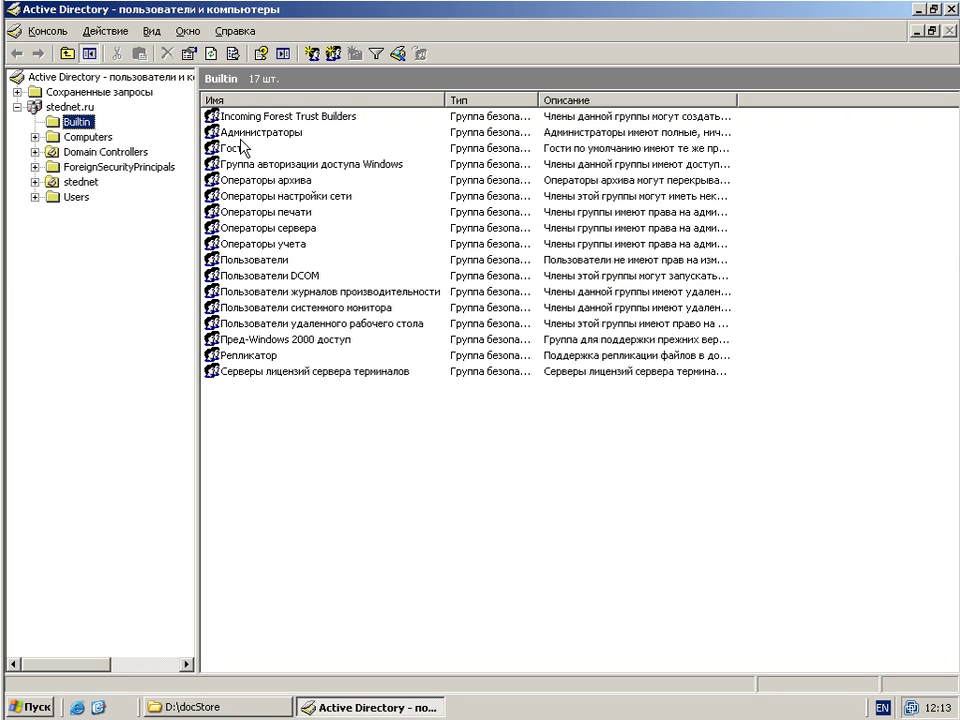
Step: Browse Builtin groups, then Users groups like Администраторы домена and Серверы RAS и IAS
left_click(257, 307)
left_click(259, 228)
left_click(262, 163)
left_click(78, 197)
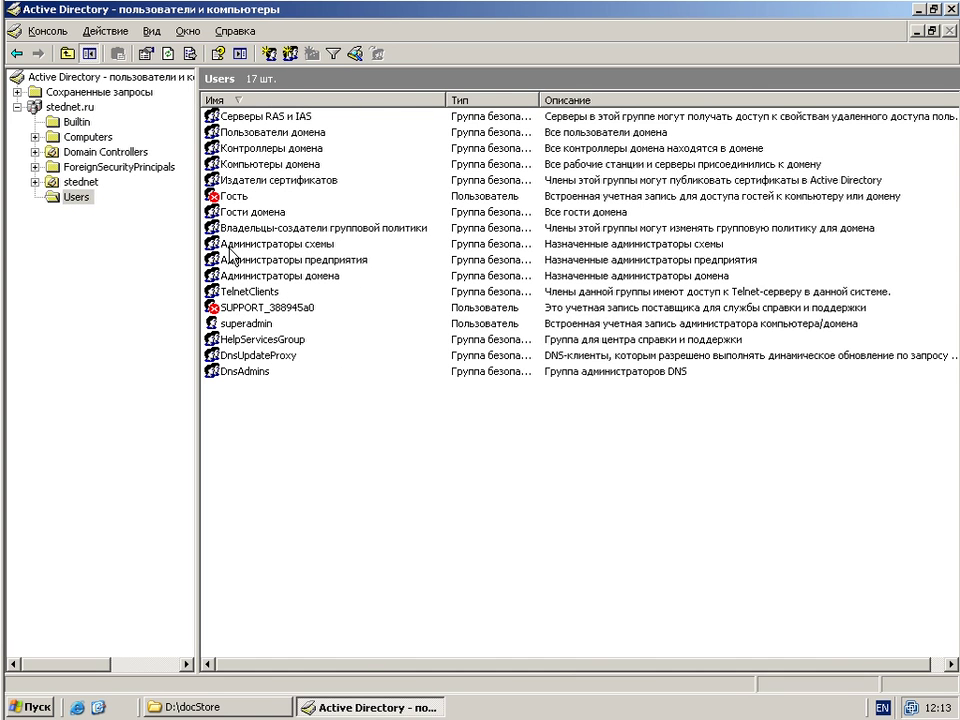
left_click(278, 259)
left_click(261, 277)
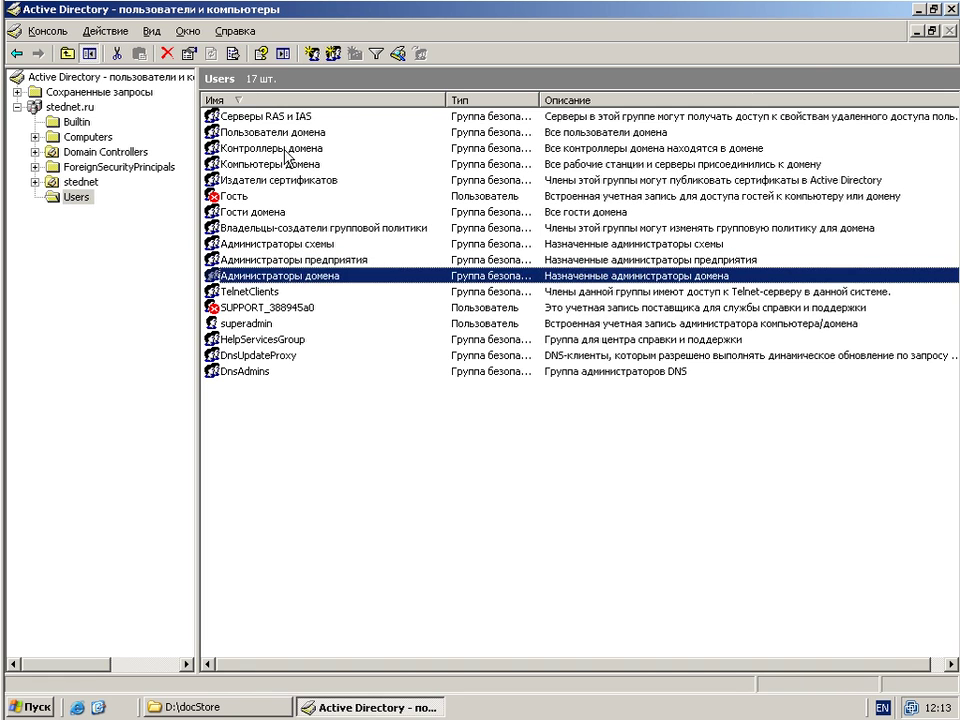
left_click(283, 148)
left_click(285, 117)
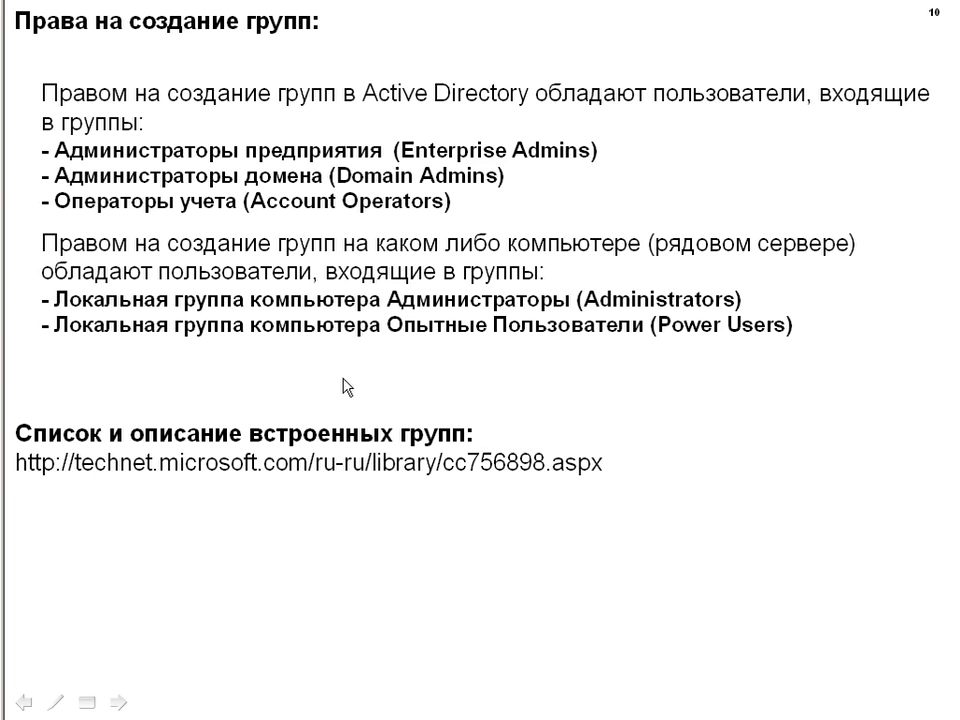
Step: Circle slide 10's built-in groups TechNet link with the felt-tip pen, then exit discarding ink
right_click(402, 606)
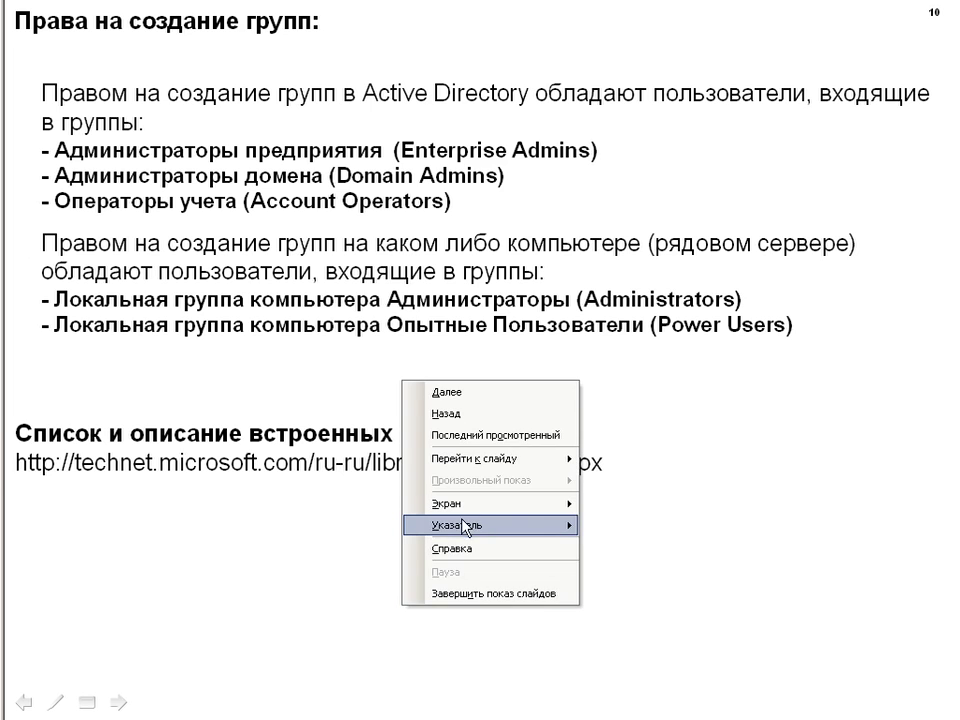
mouse_move(465, 525)
left_click(650, 569)
mouse_move(643, 530)
left_mouse_down()
mouse_move(375, 392)
mouse_move(12, 410)
mouse_move(450, 541)
mouse_move(646, 531)
left_mouse_up()
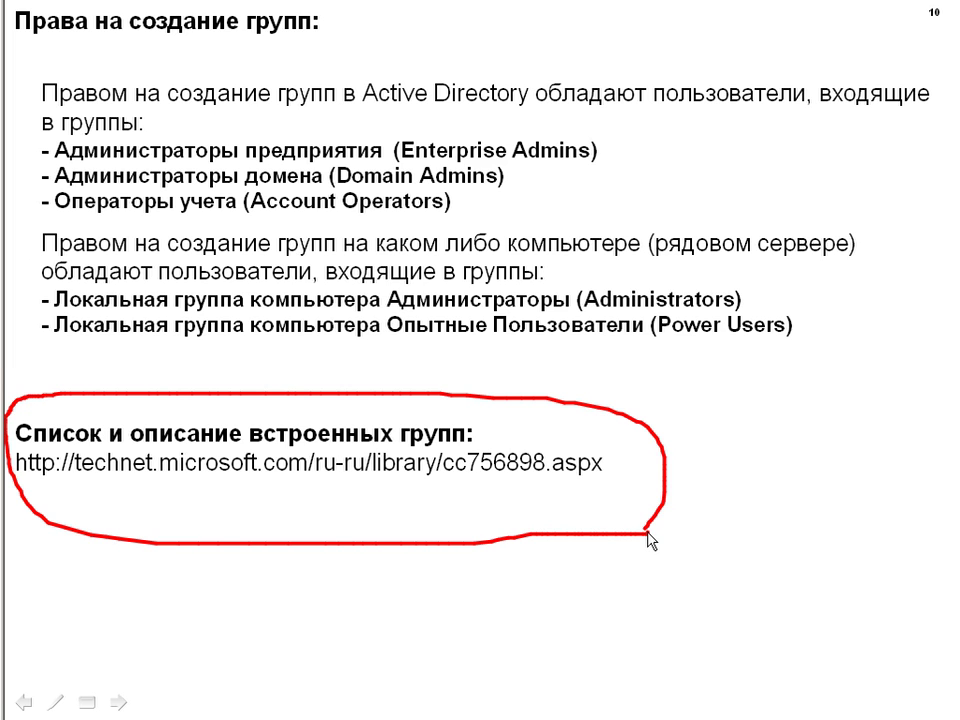
key("Escape")
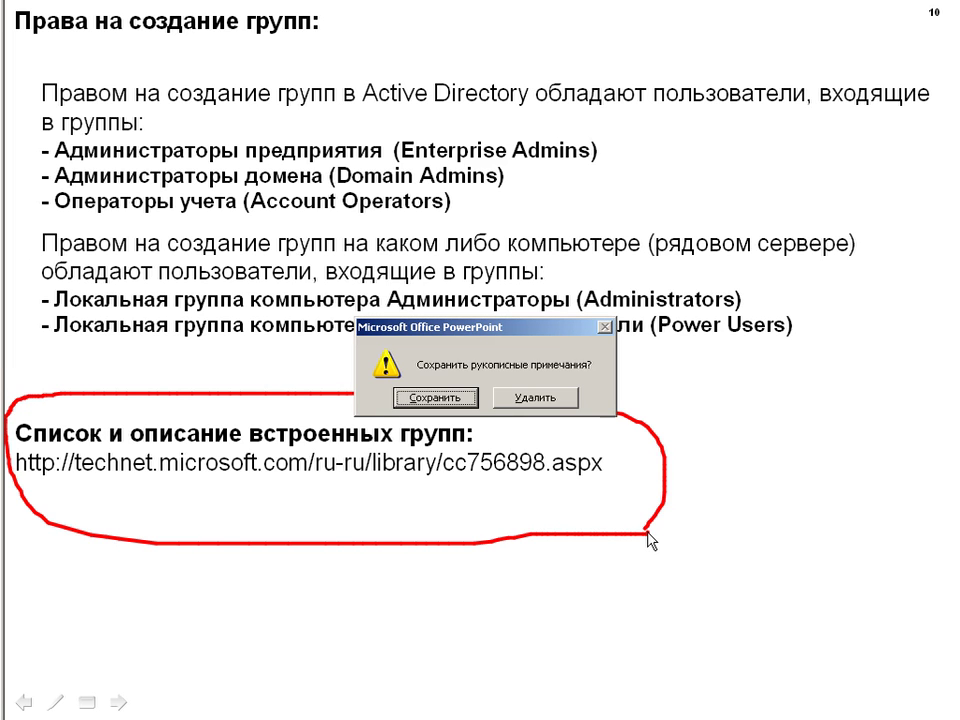
left_click(525, 398)
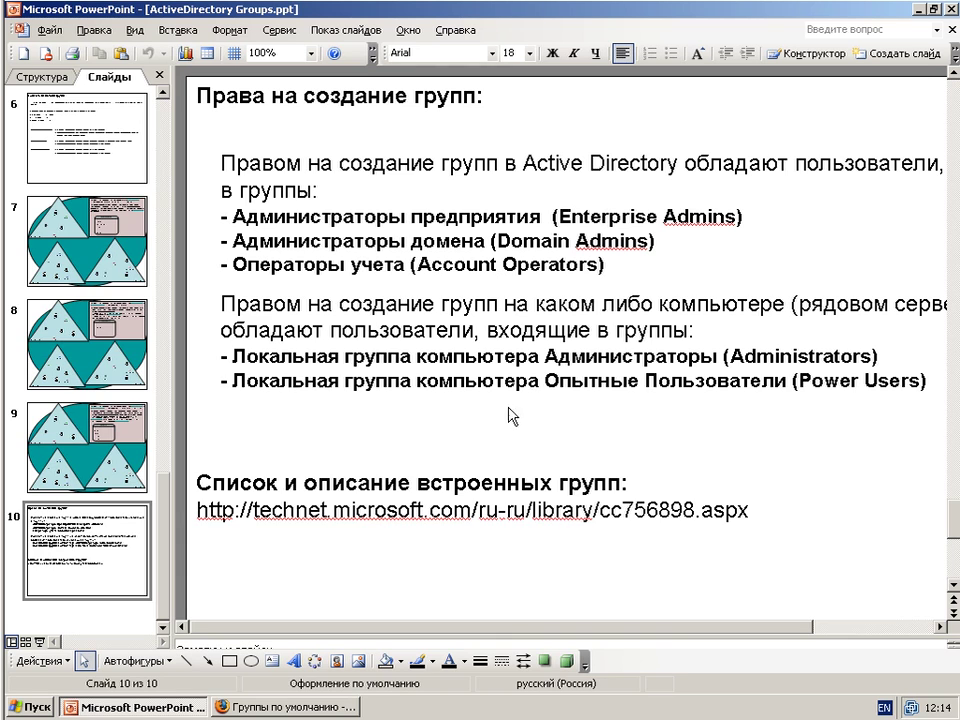
Step: Bring up the Firefox TechNet 'Группы по умолчанию' page and scroll to its default groups table
left_click(300, 710)
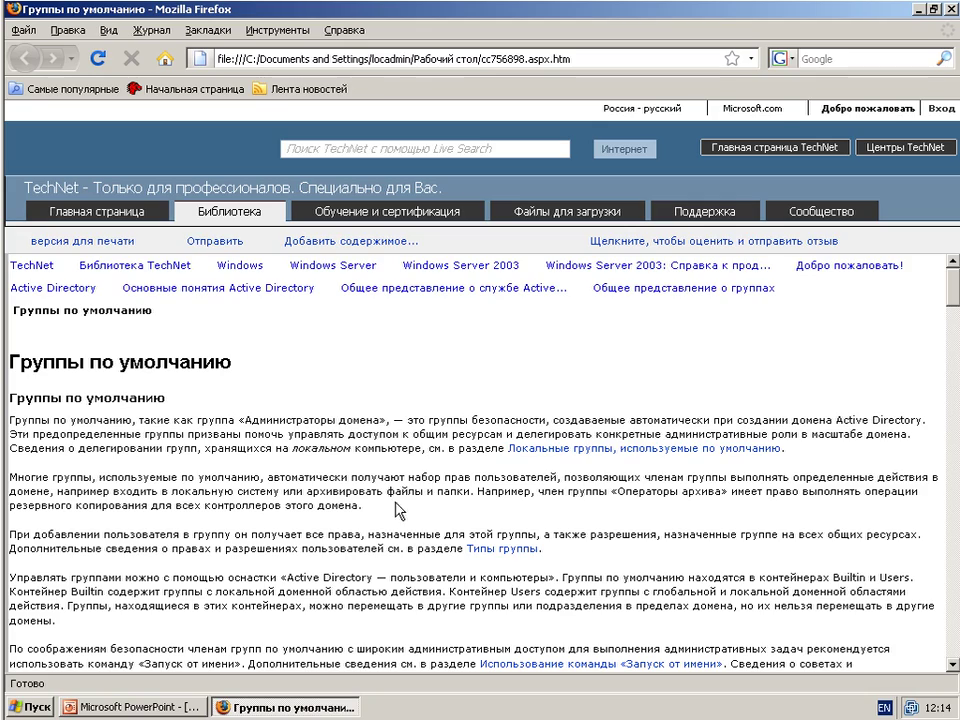
left_click_drag(176, 434, 420, 478)
scroll(420, 478, "down", 15)
scroll(403, 484, "down", 6)
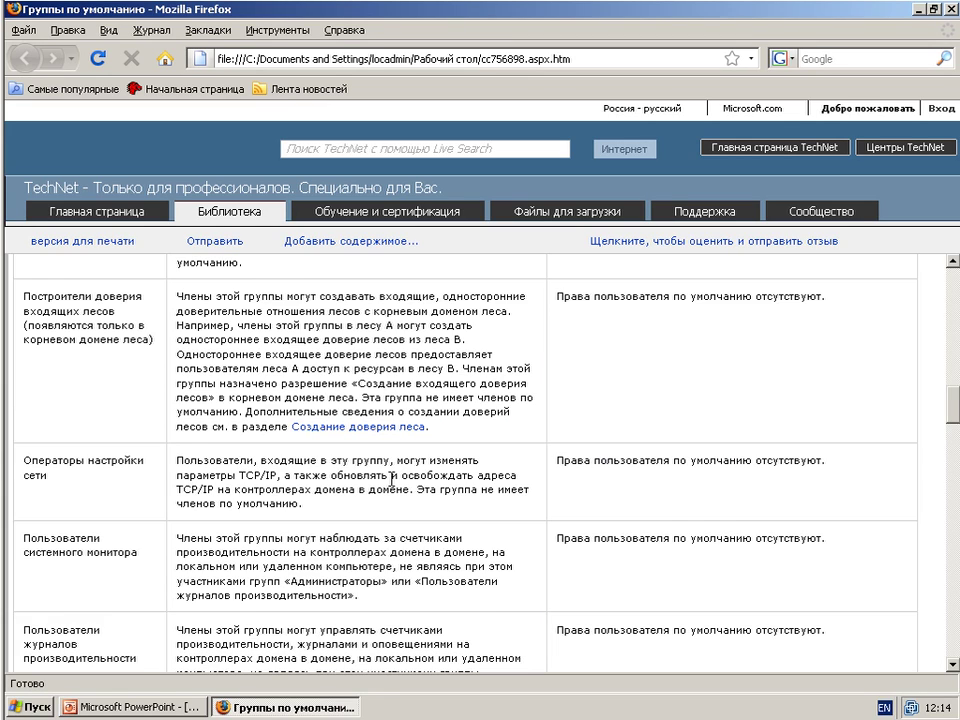
scroll(391, 480, "down", 20)
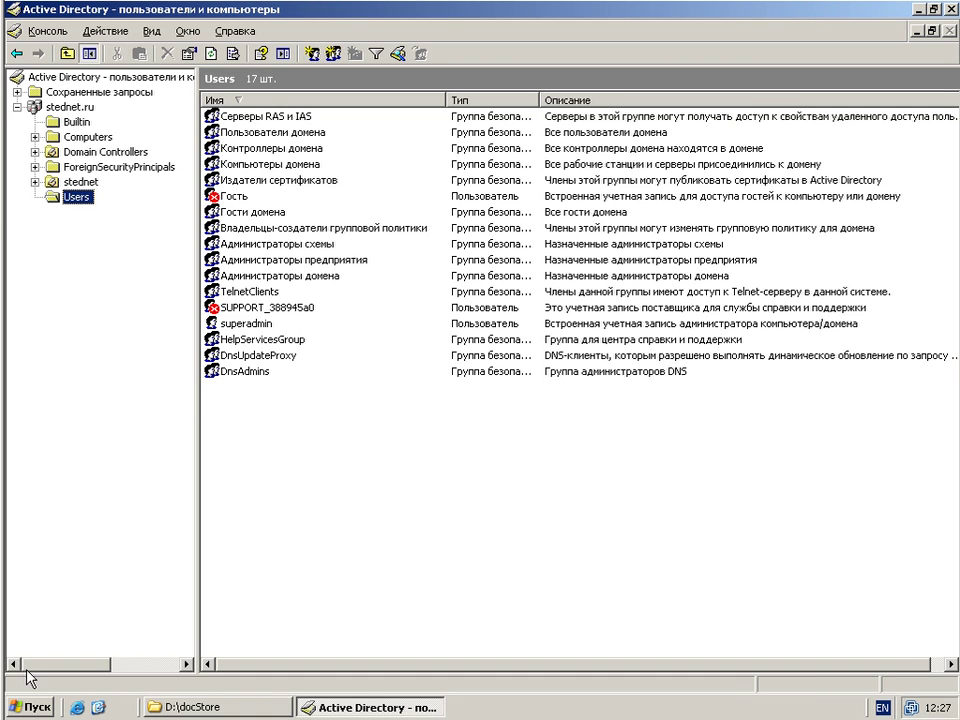
Step: Launch Manage Your Server from Start > Programs > Administrative Tools
left_click(33, 707)
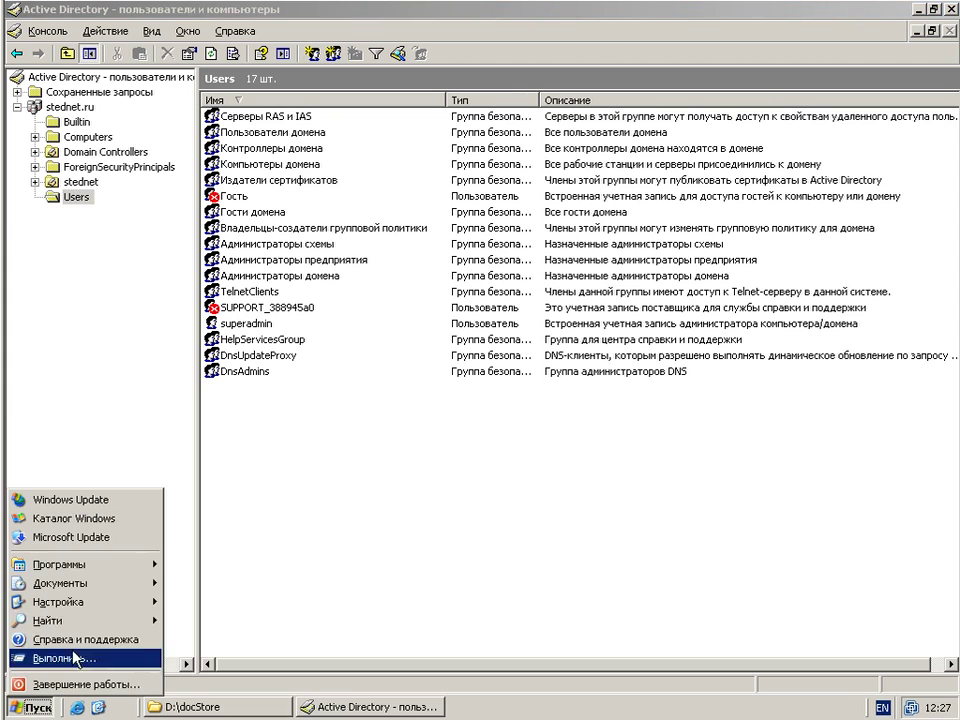
mouse_move(117, 575)
mouse_move(292, 581)
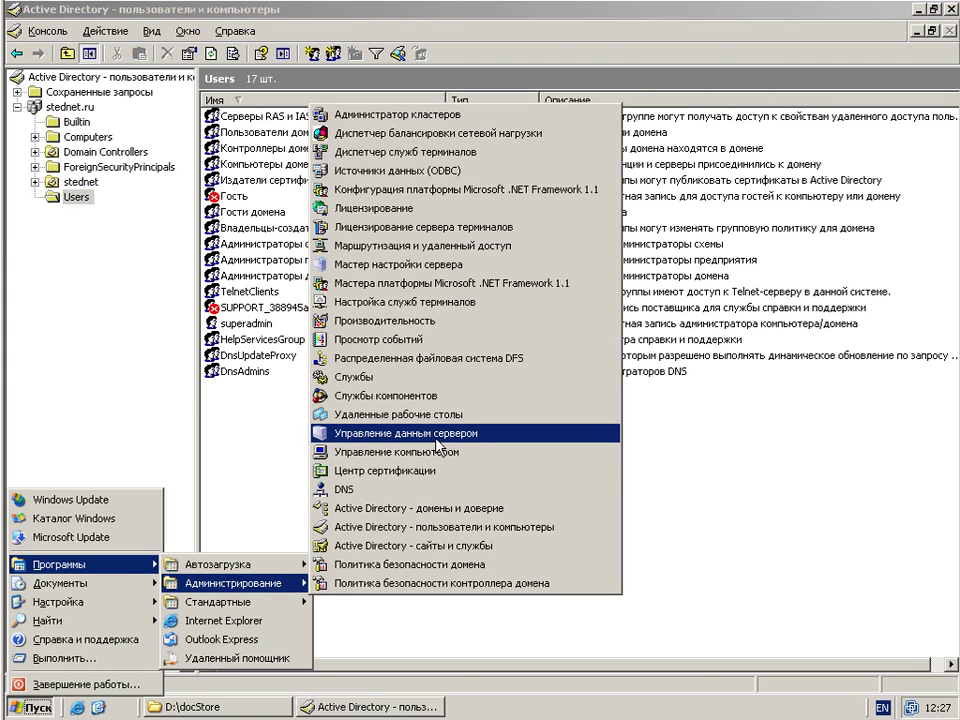
left_click(437, 438)
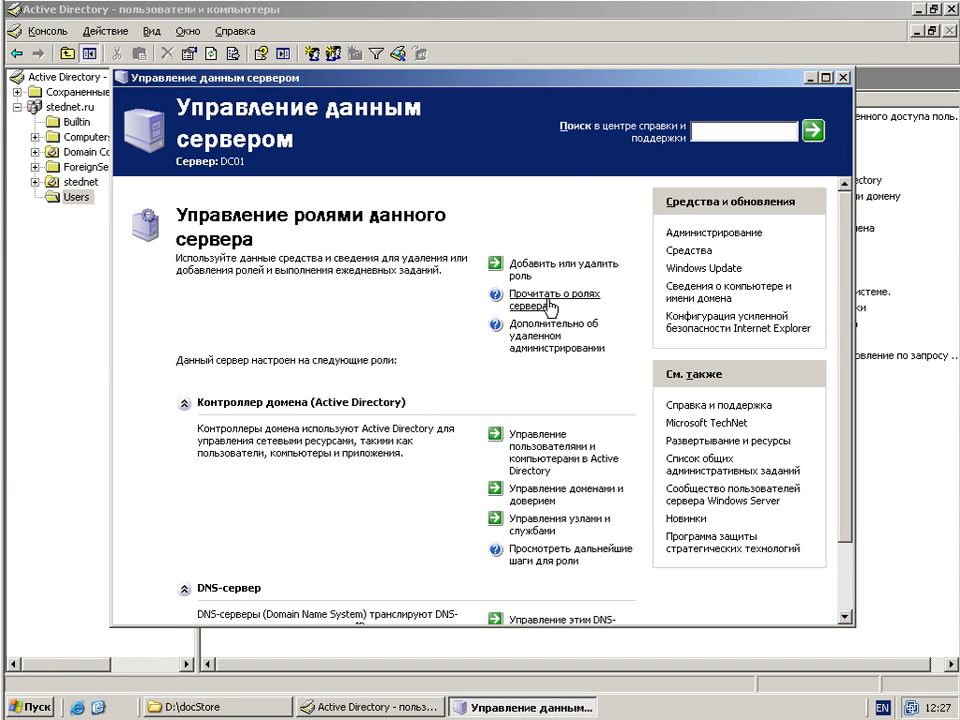
Step: Start adding a role, select DHCP server, and advance to the settings summary
left_click(553, 270)
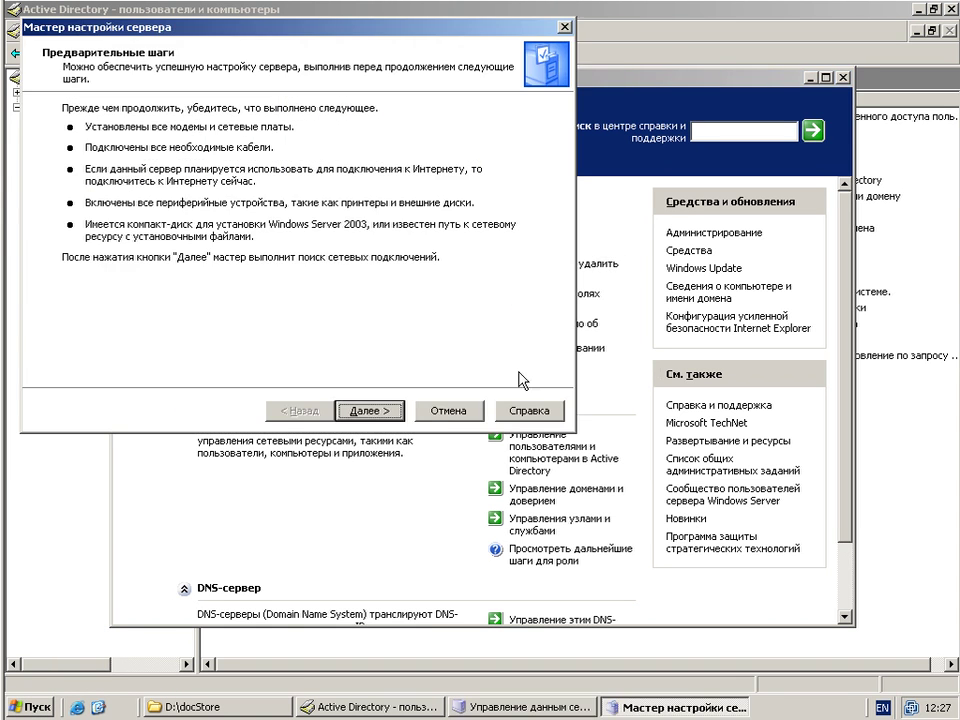
left_click(395, 413)
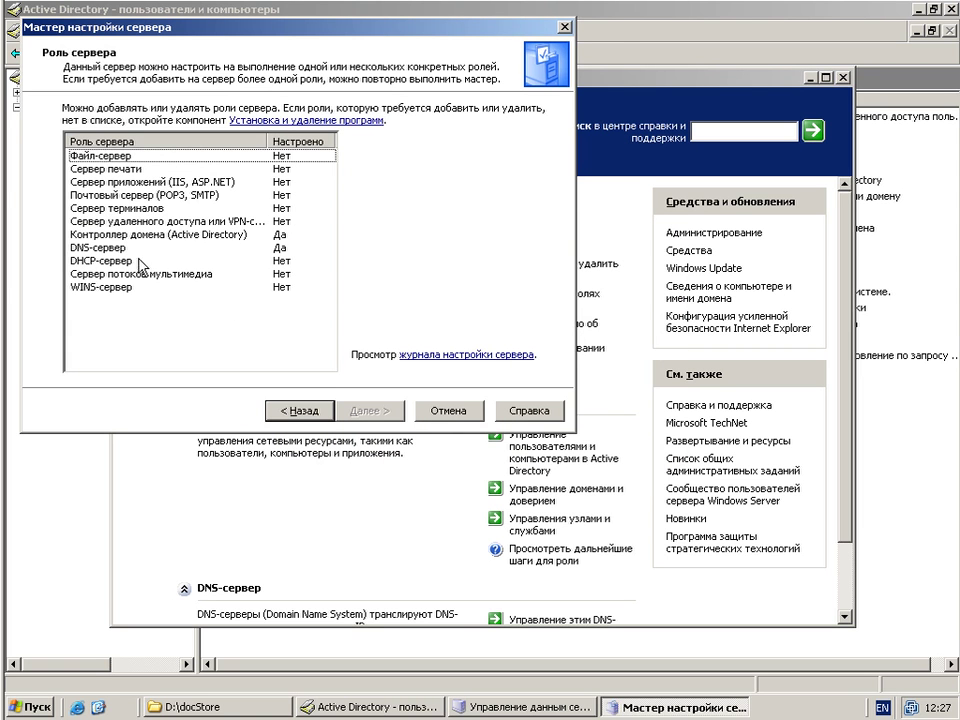
left_click(100, 260)
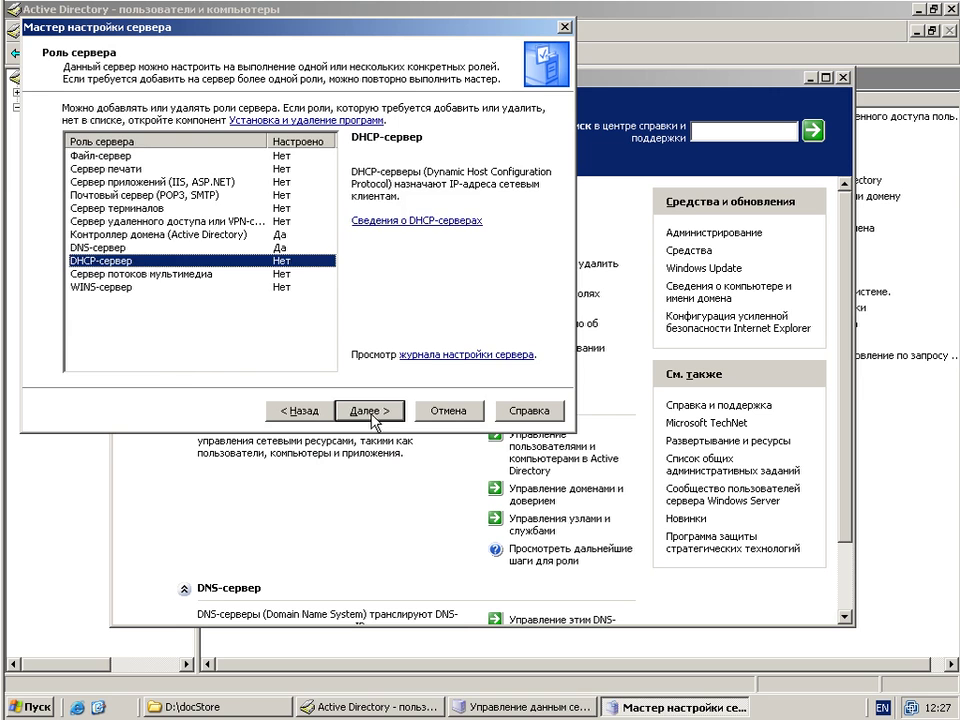
left_click(372, 413)
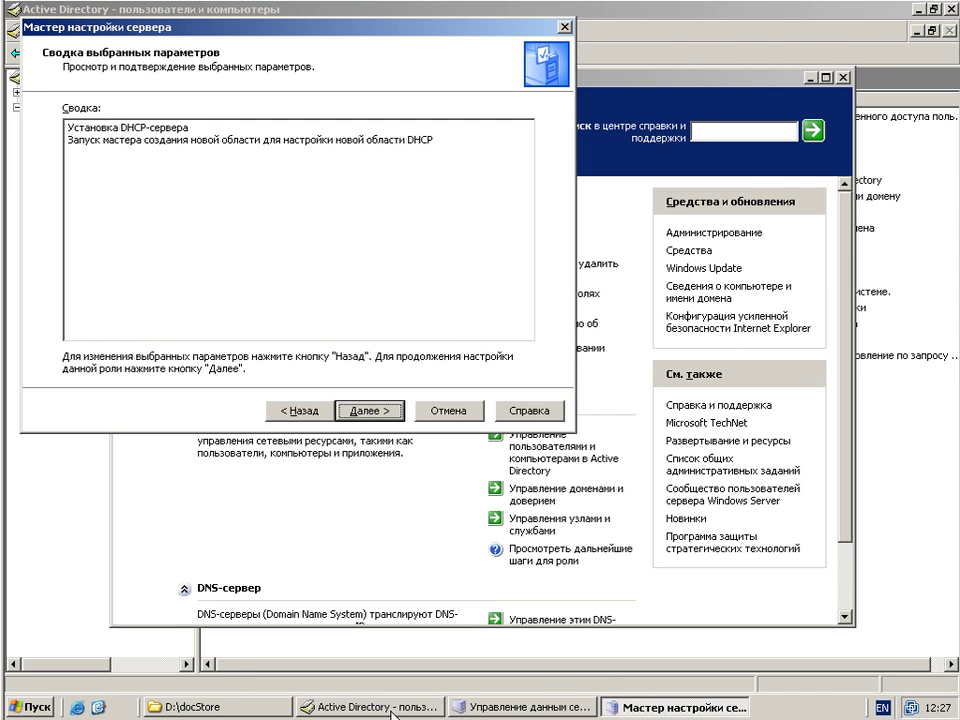
Step: Review the Builtin and Users groups in Active Directory, then return to the wizard
left_click(395, 710)
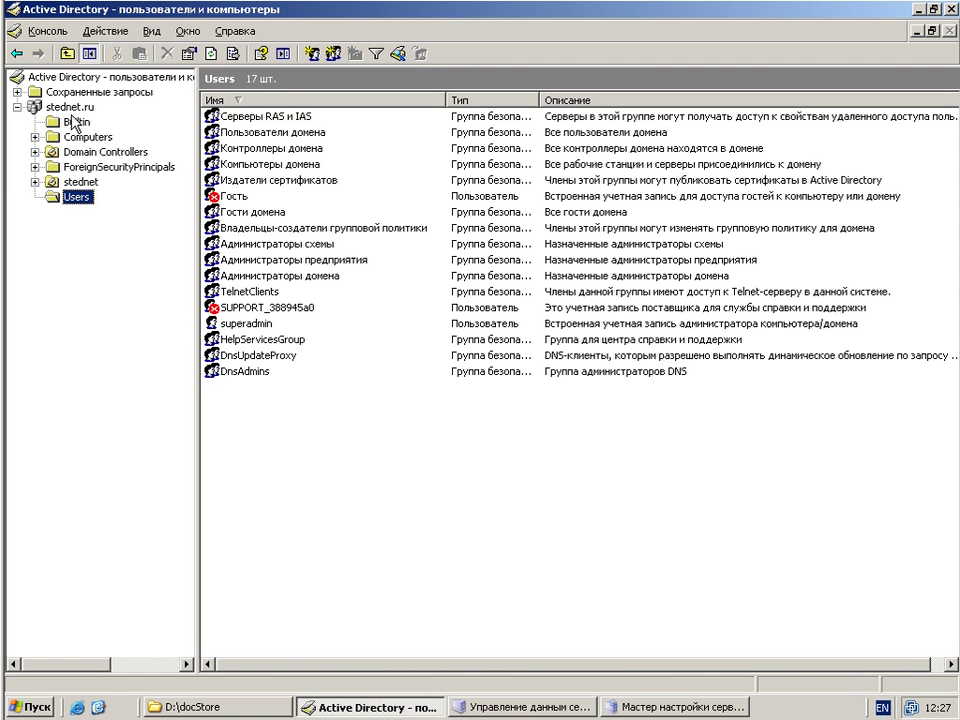
left_click(70, 121)
left_click(75, 197)
left_click(74, 122)
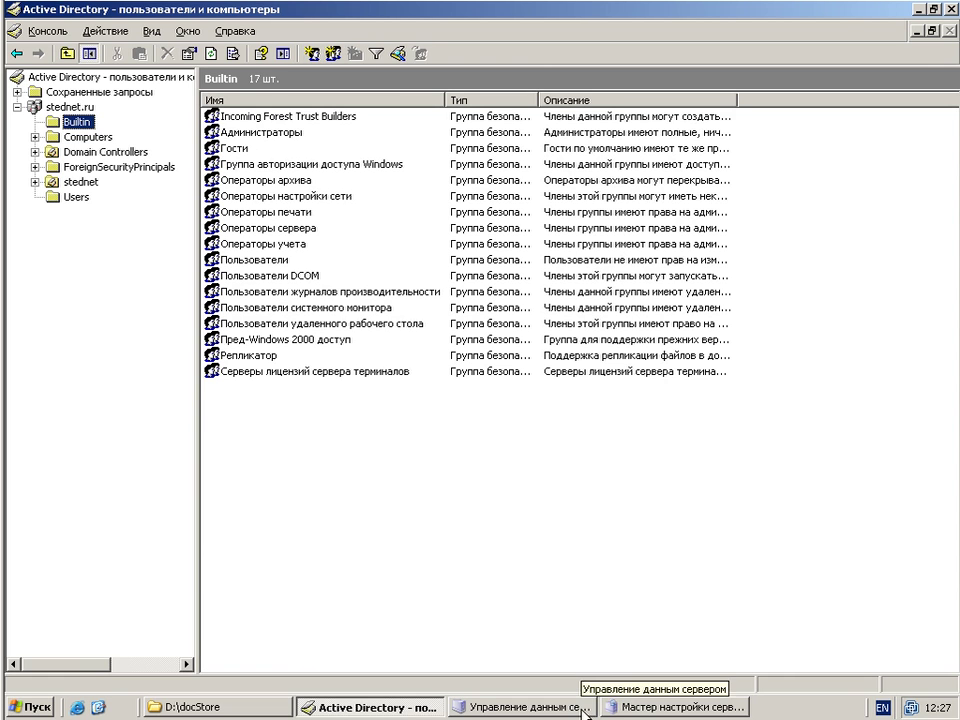
left_click(918, 9)
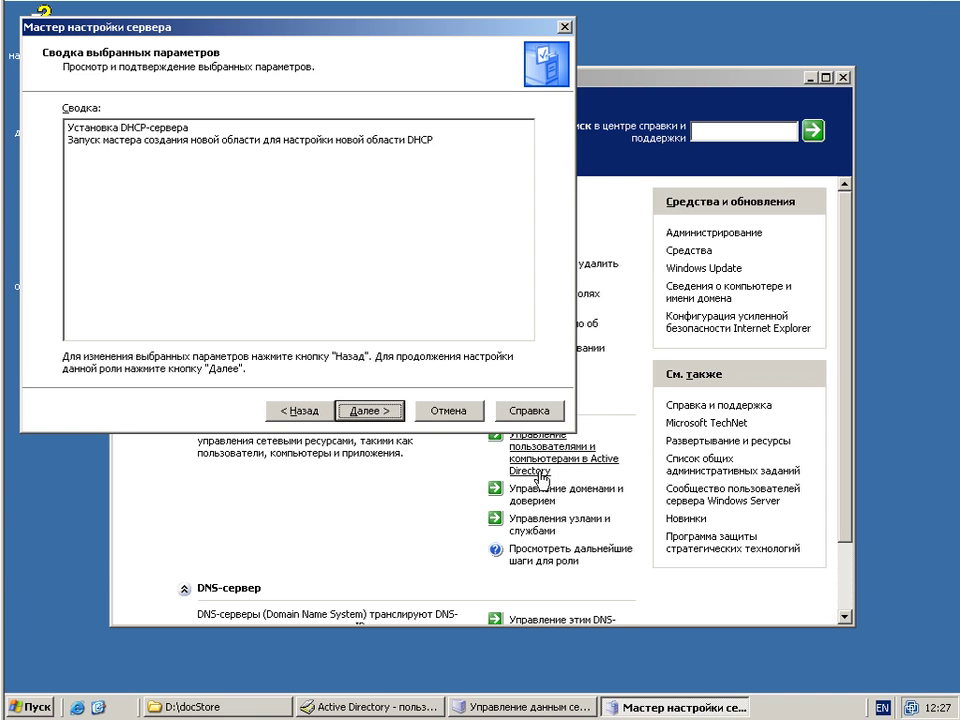
Step: Install the DHCP server role, skip creating a new scope, and finish the wizard
left_click(378, 412)
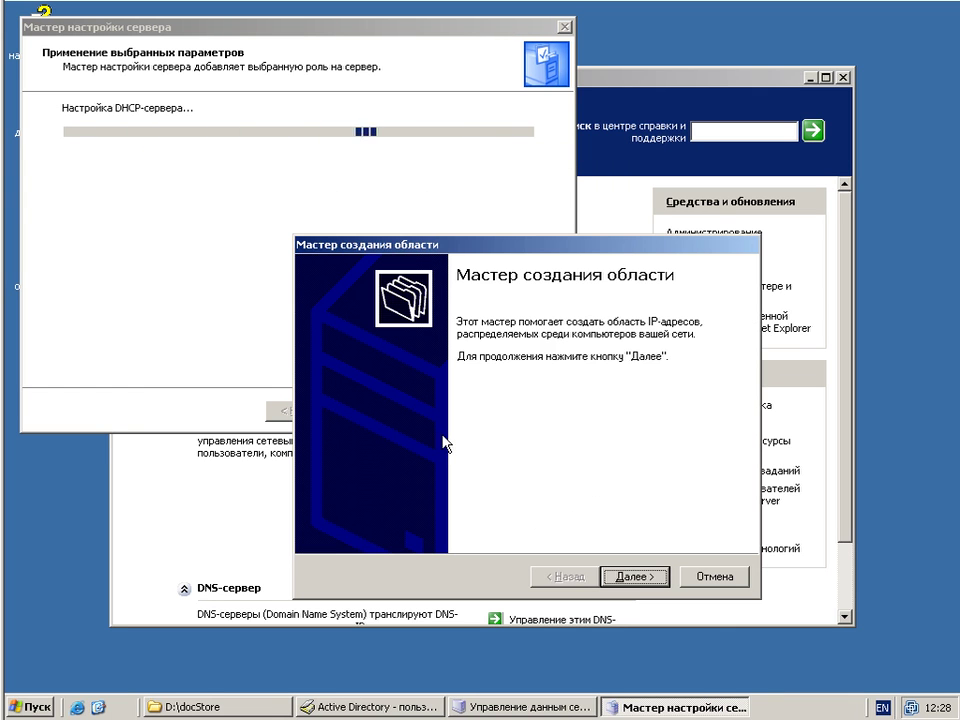
left_click(714, 584)
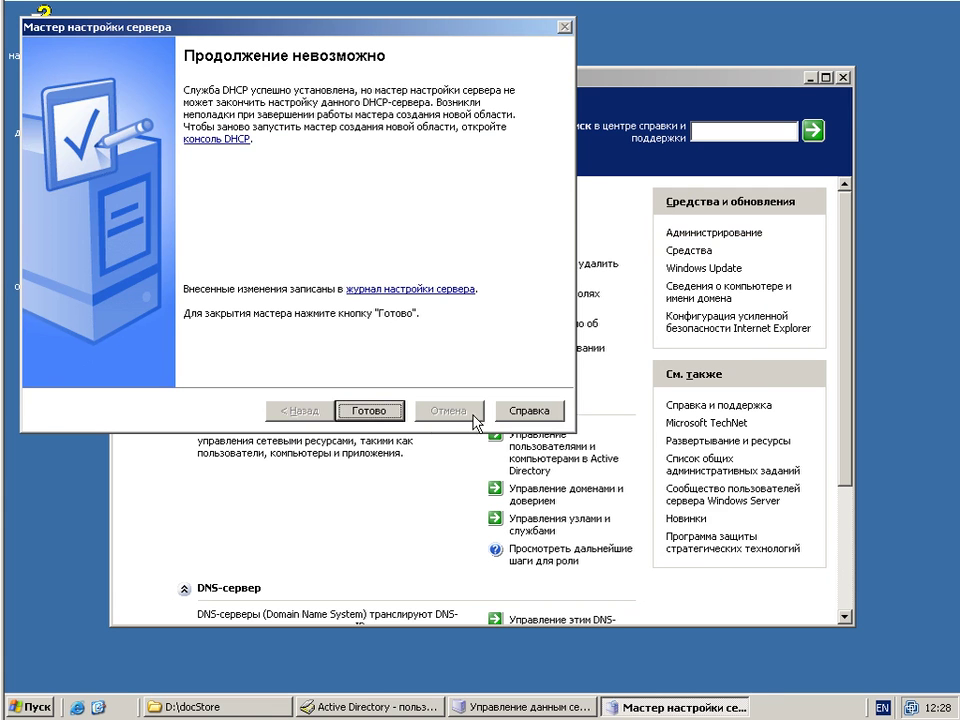
left_click(372, 413)
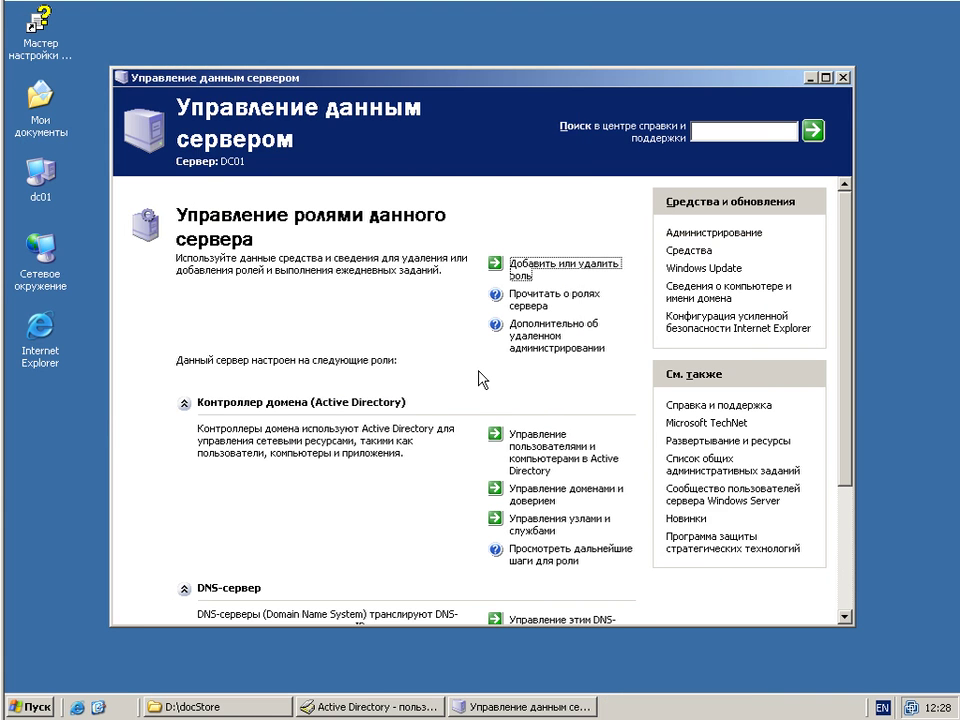
scroll(360, 491, "down", 4)
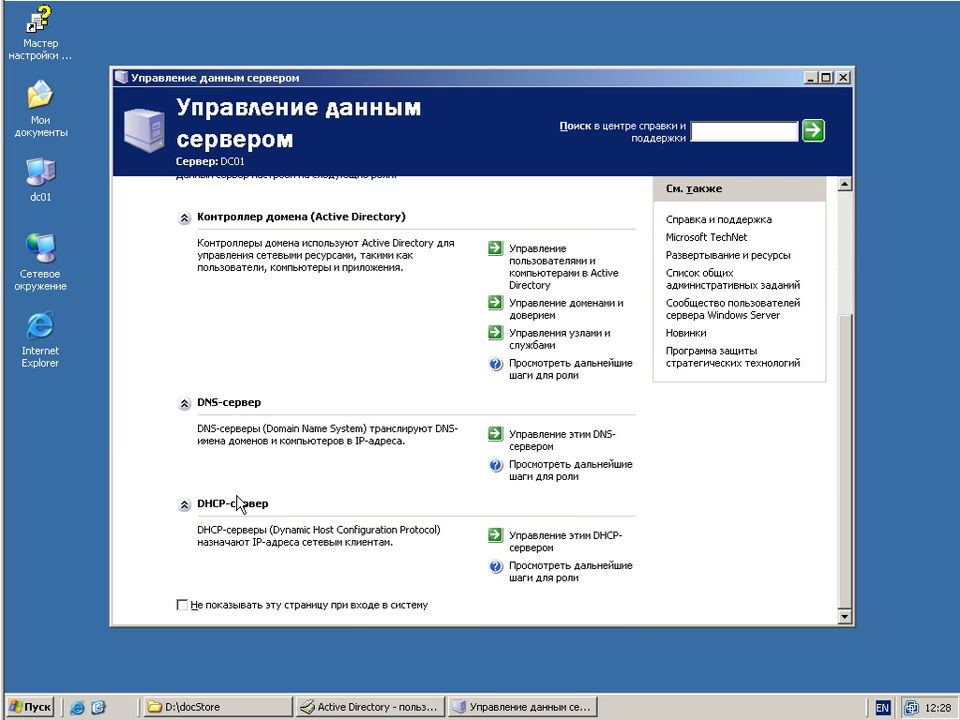
Step: List the Users container and inspect the new Администраторы DHCP and Пользователи DHCP groups
left_click(363, 707)
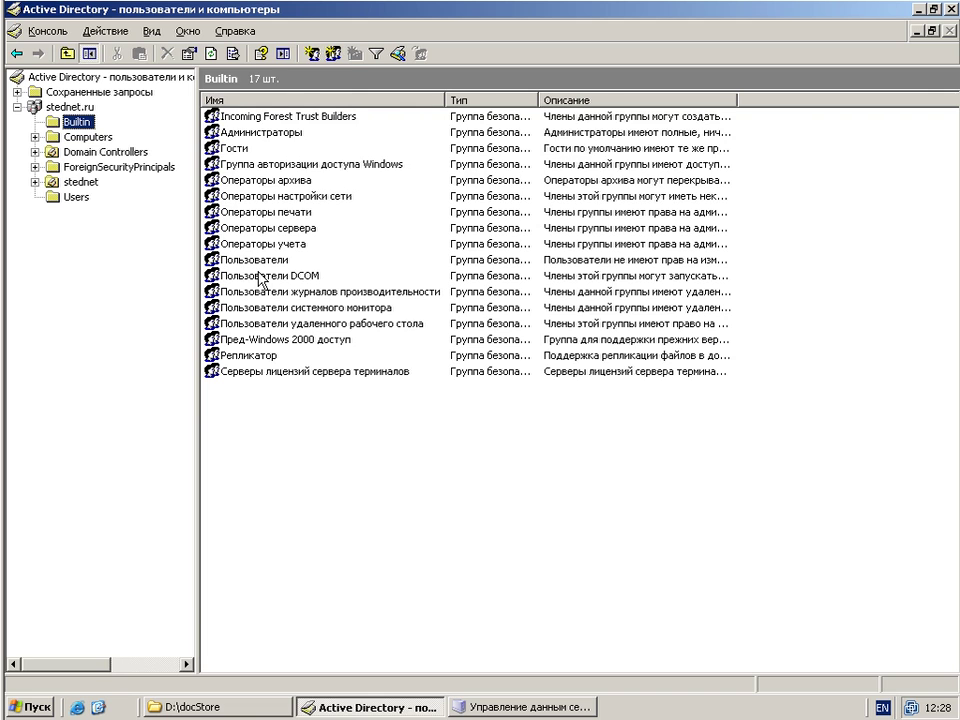
left_click(76, 197)
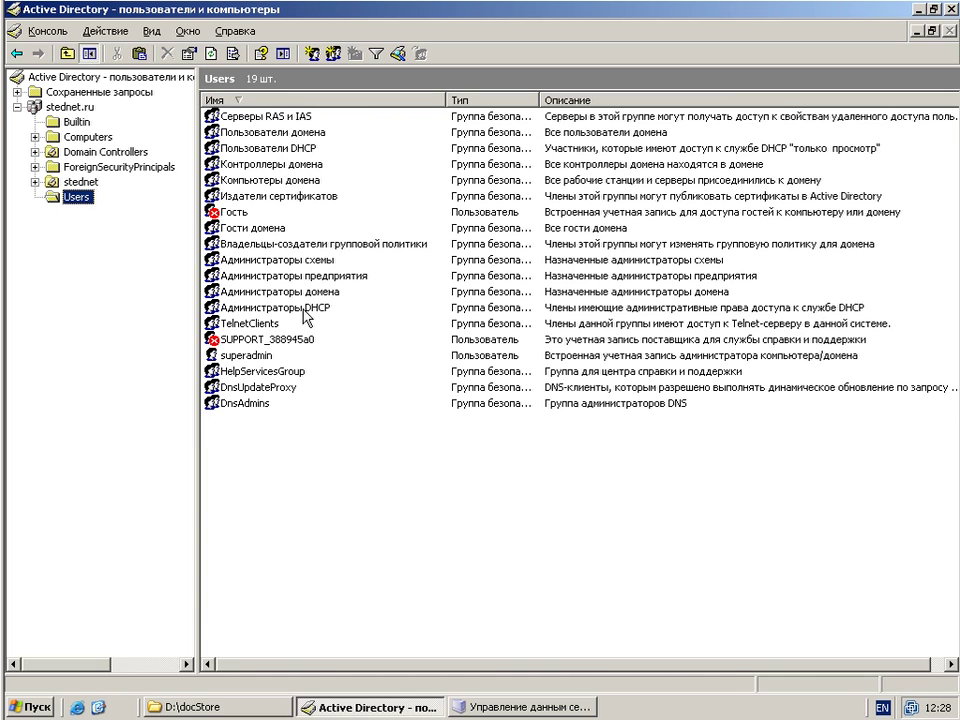
left_click(256, 310)
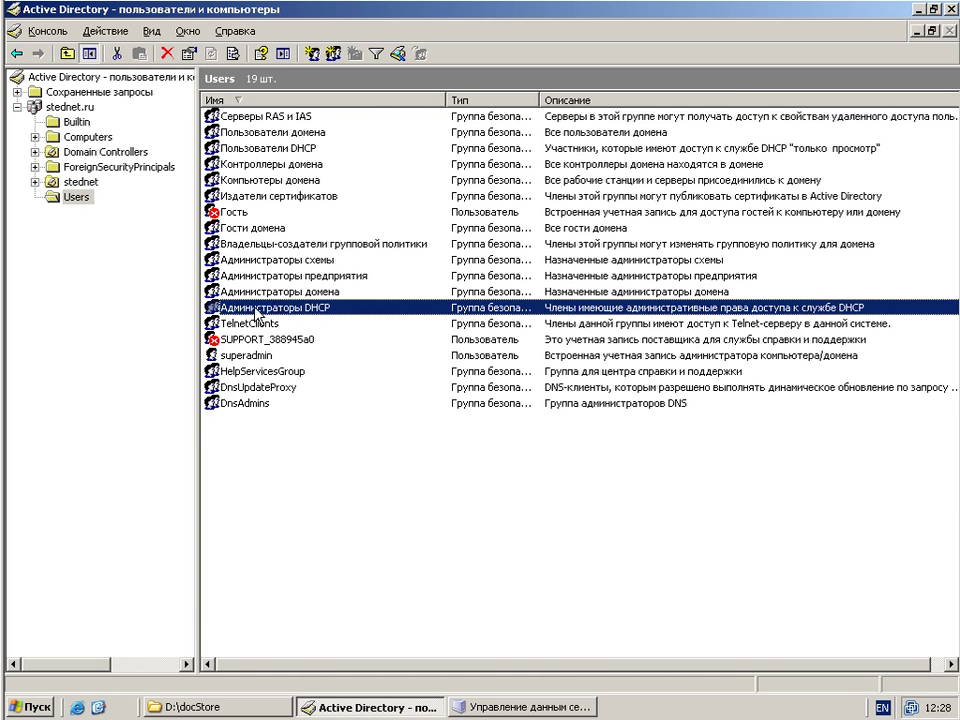
left_click(283, 150)
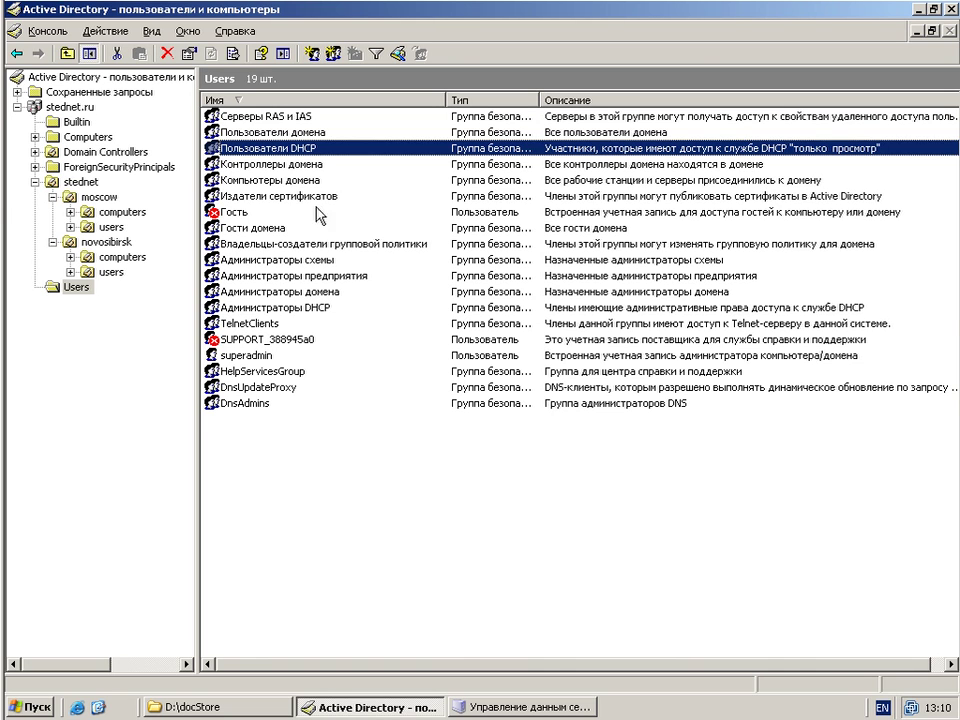
left_click(295, 308)
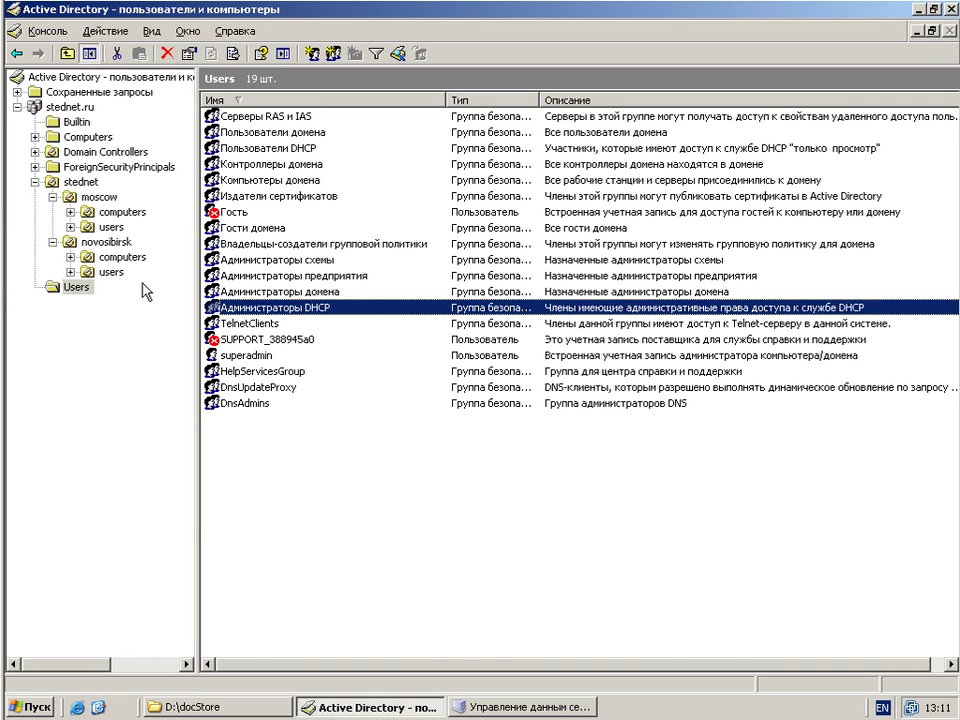
Step: Create an organizational unit named groups inside novosibirsk
left_click(114, 243)
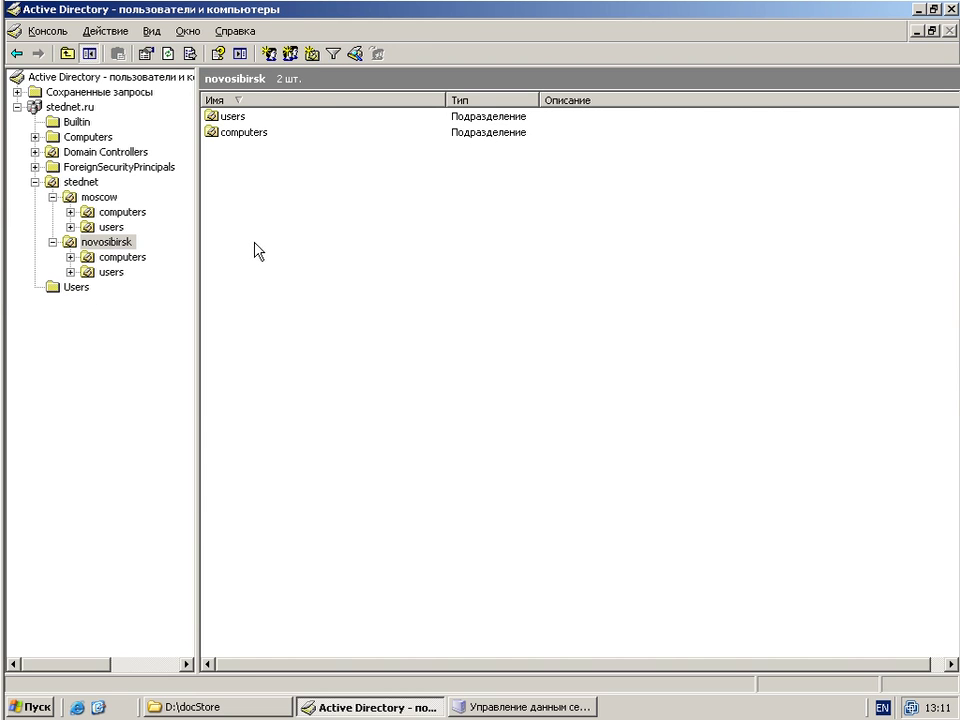
right_click(250, 228)
mouse_move(380, 296)
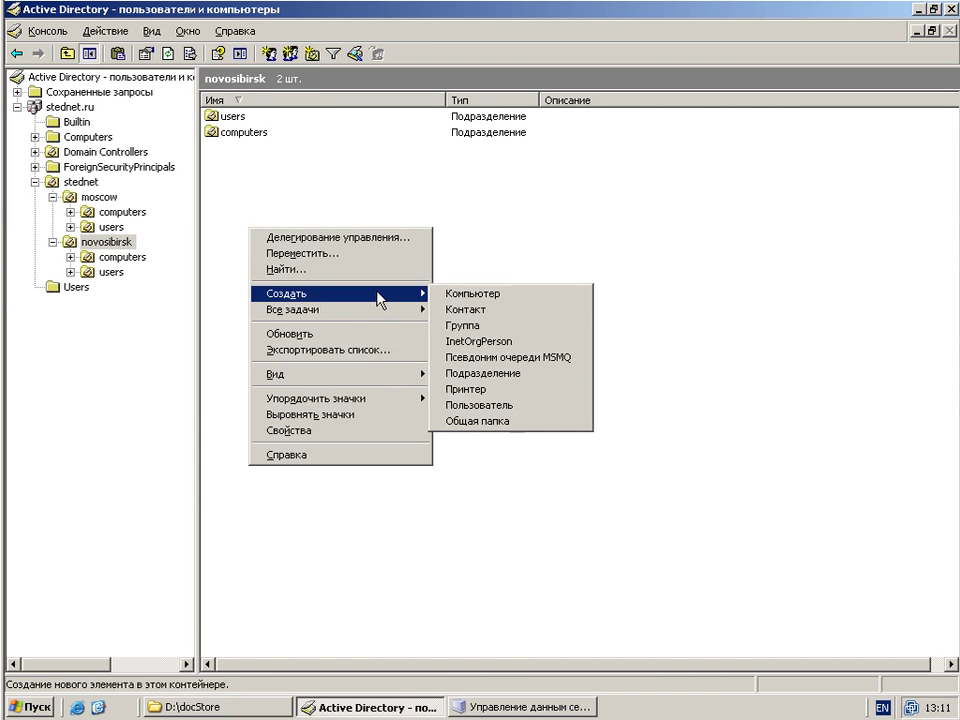
left_click(552, 386)
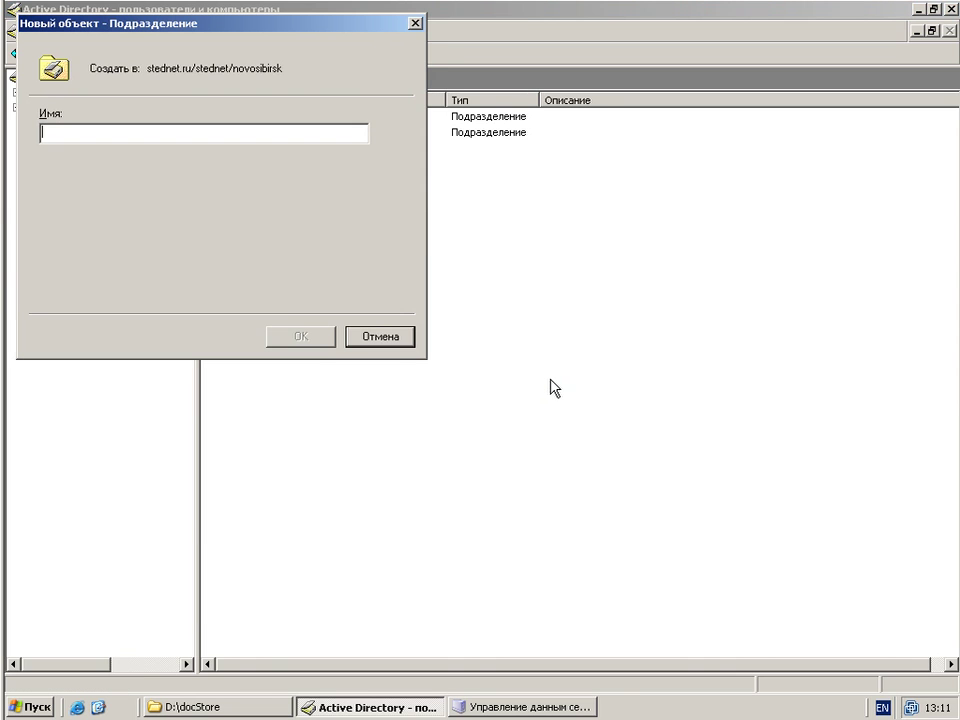
type("gro")
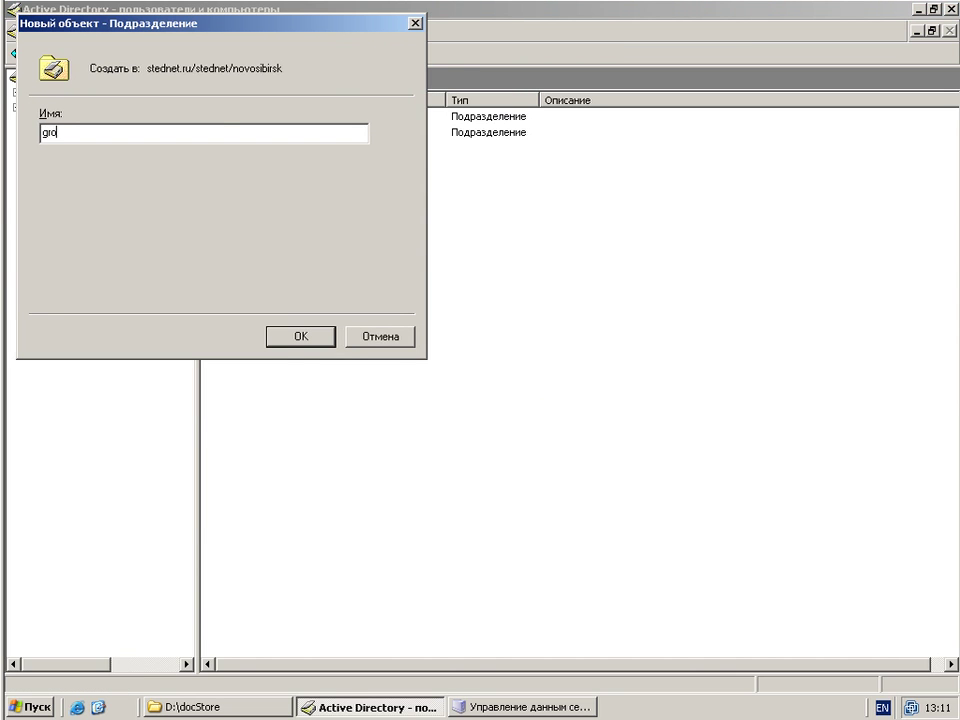
type("ups")
left_click(293, 337)
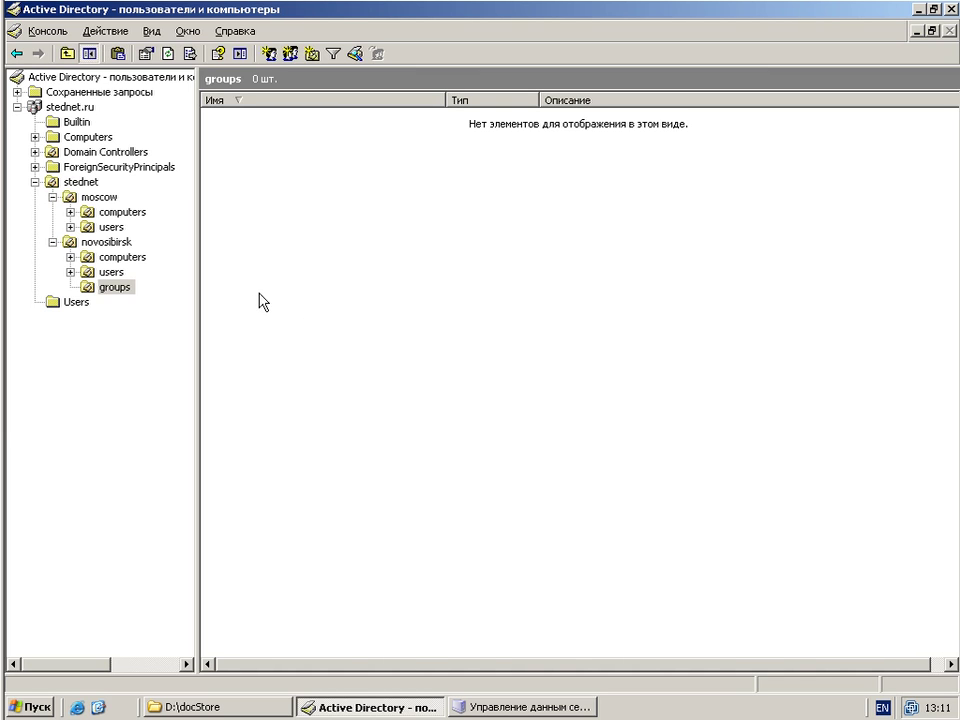
Step: Create an organizational unit named groups inside moscow
left_click(102, 199)
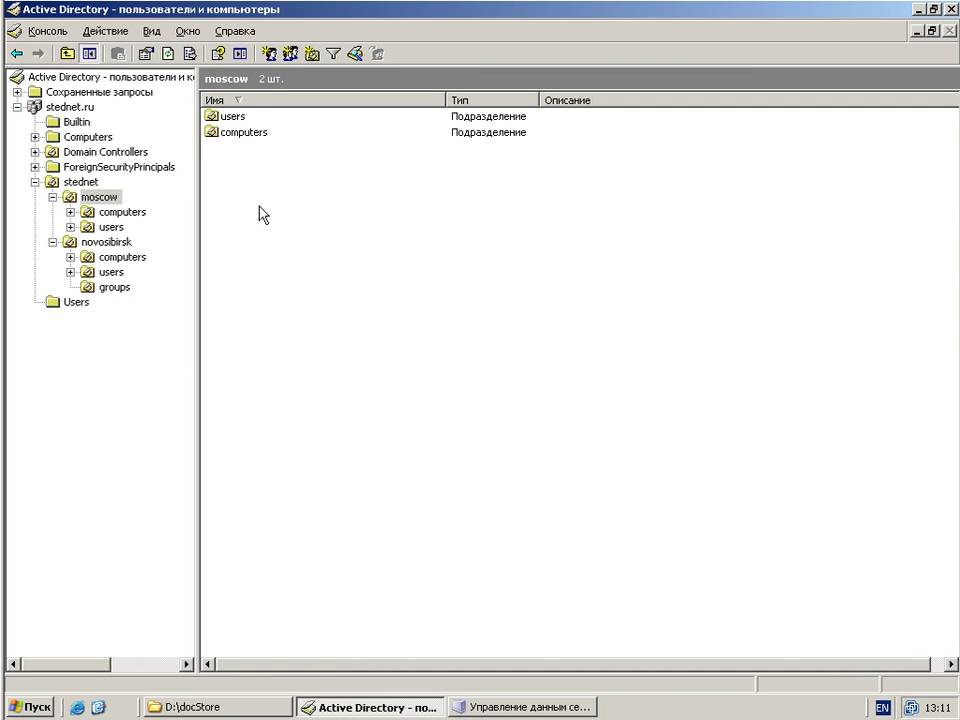
right_click(260, 208)
mouse_move(392, 282)
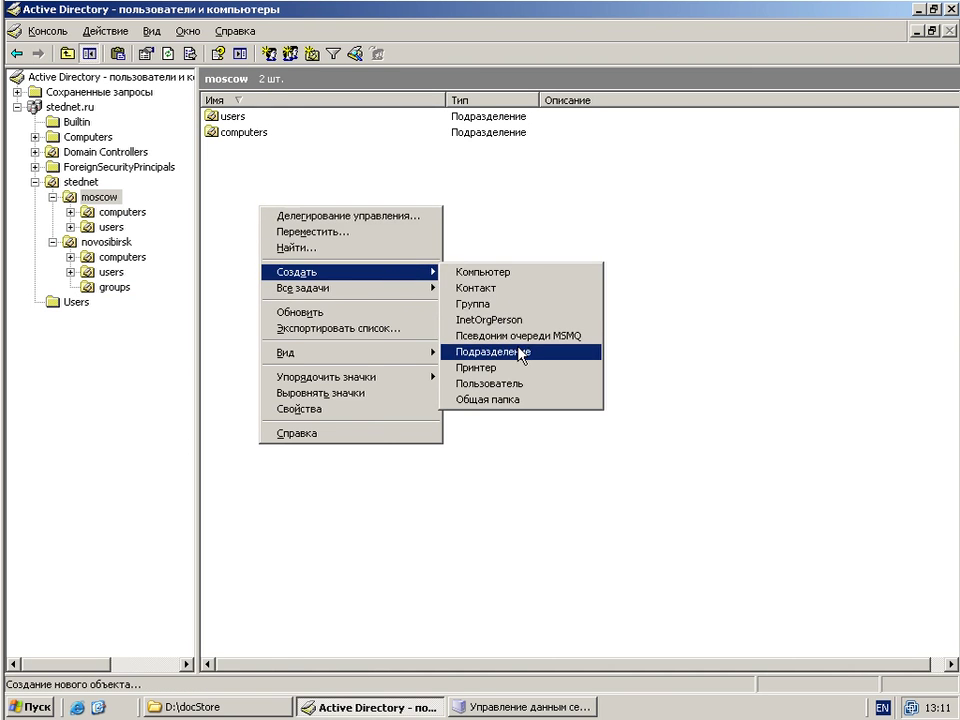
left_click(520, 354)
type("gr")
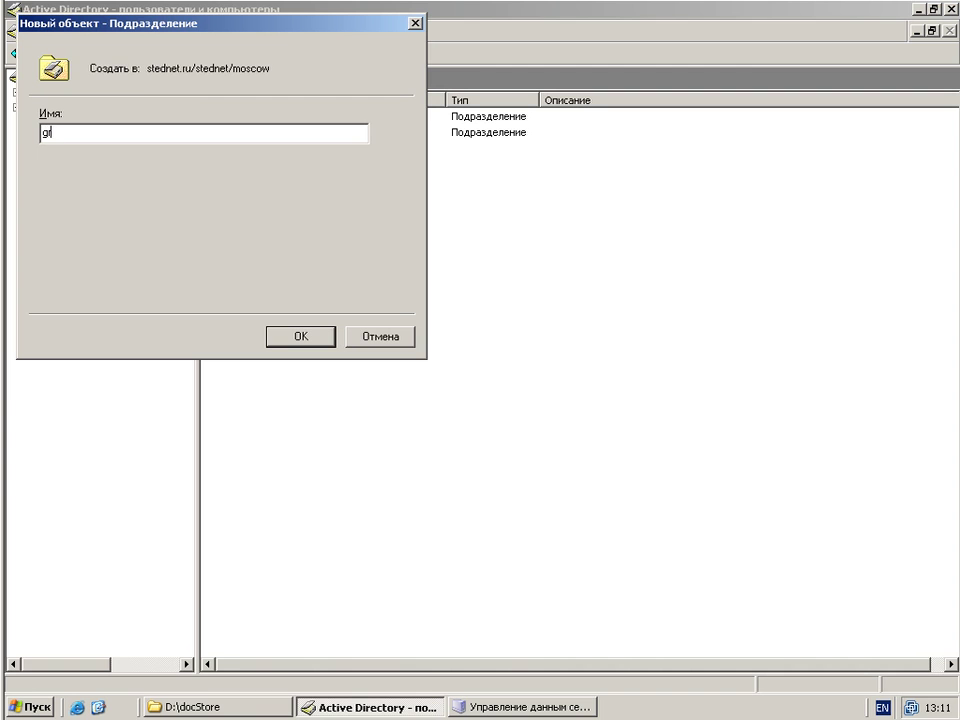
type("oups")
left_click(300, 337)
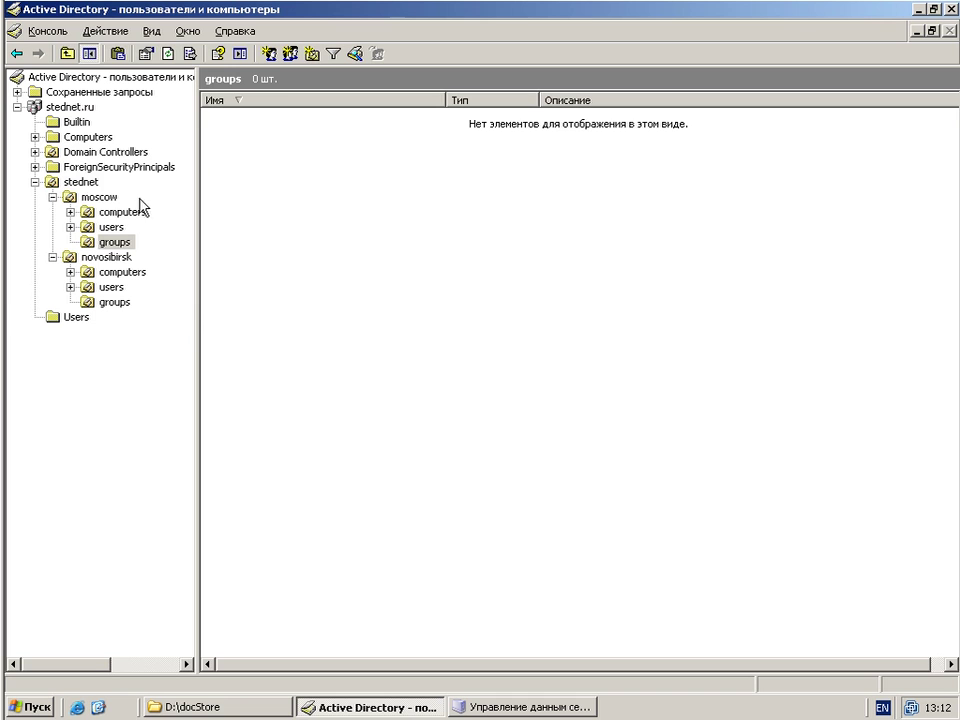
Step: Create an organizational unit named groups directly under stednet
left_click(78, 183)
right_click(267, 230)
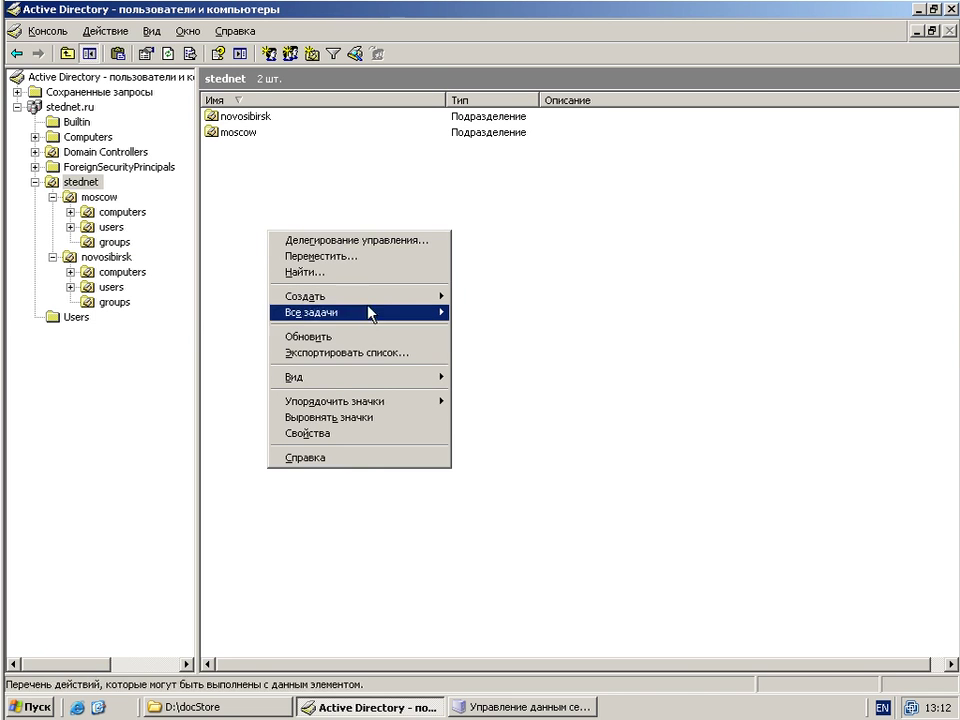
mouse_move(370, 297)
left_click(505, 373)
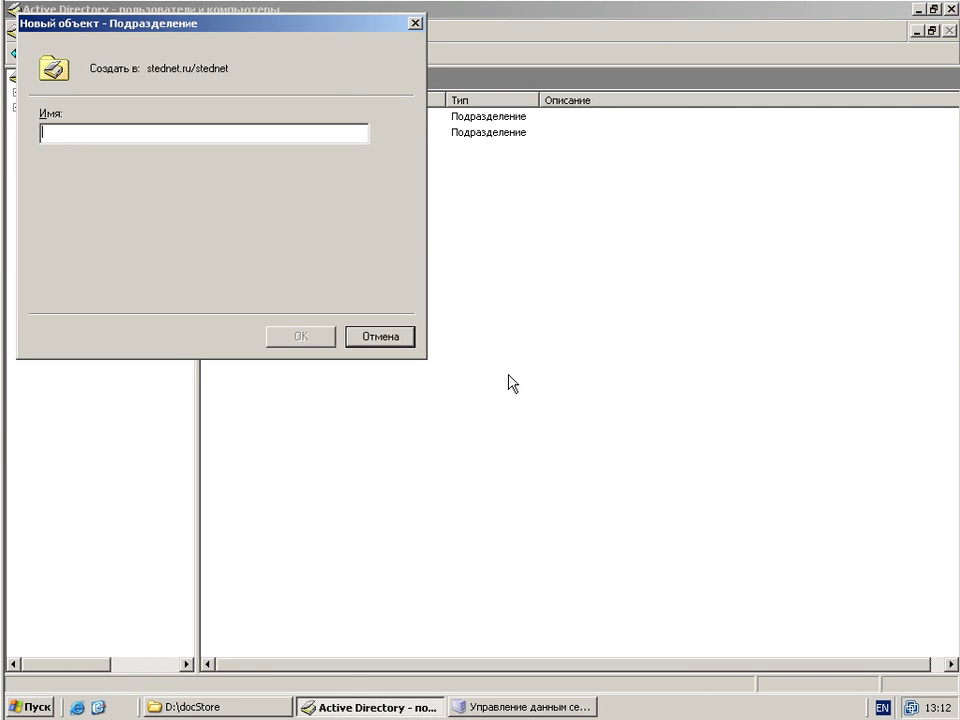
type("groups")
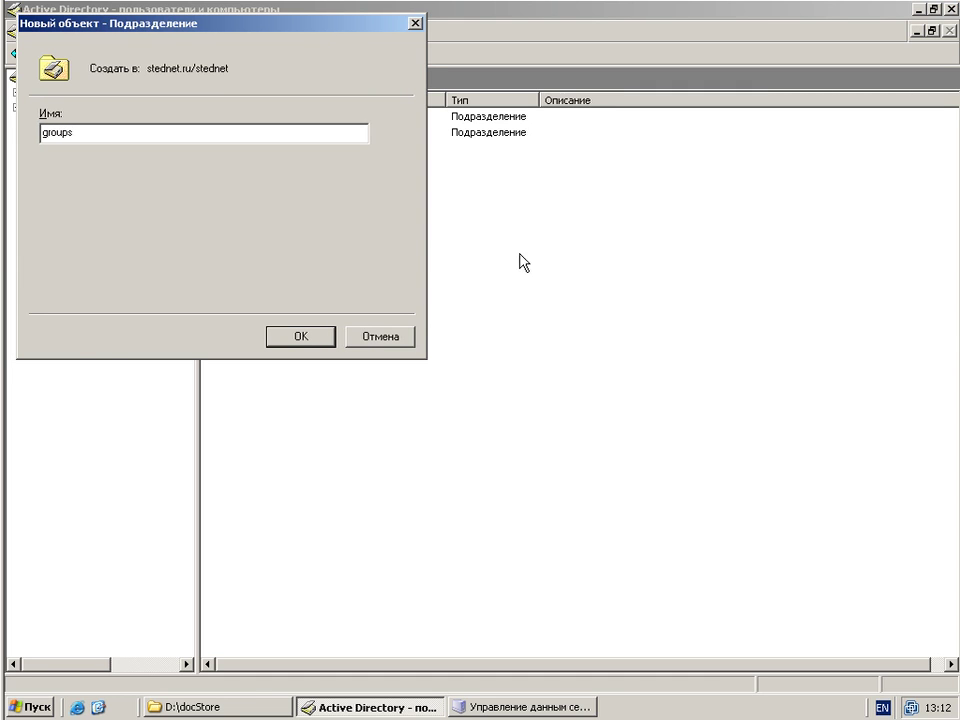
left_click(298, 341)
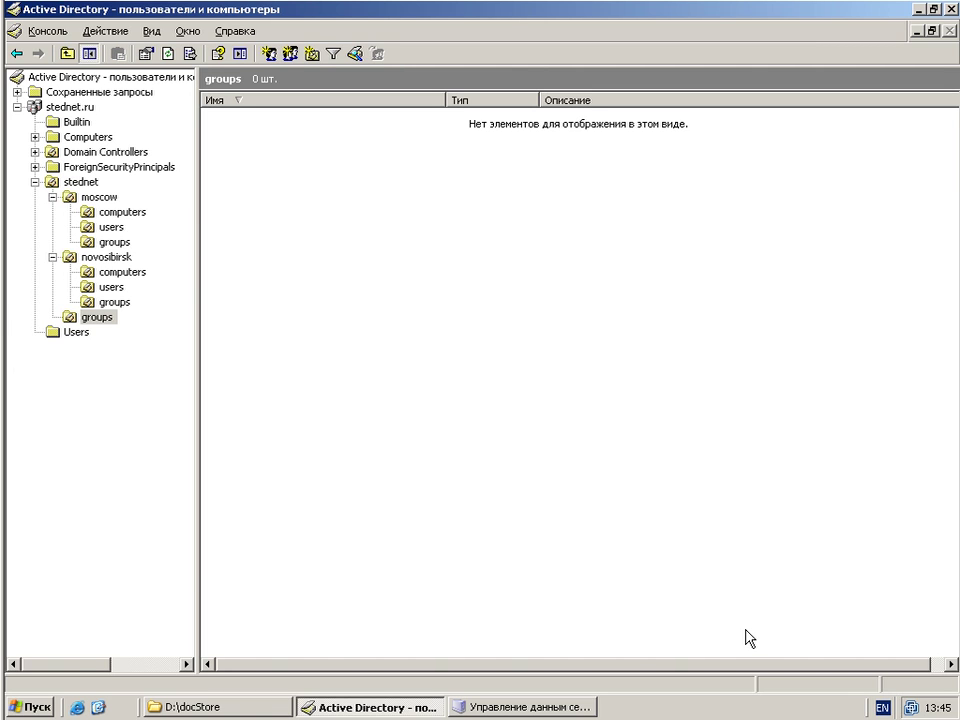
Step: Browse the groups and computers OUs of moscow, novosibirsk and stednet, ending on moscow/groups
left_click(113, 301)
left_click(114, 242)
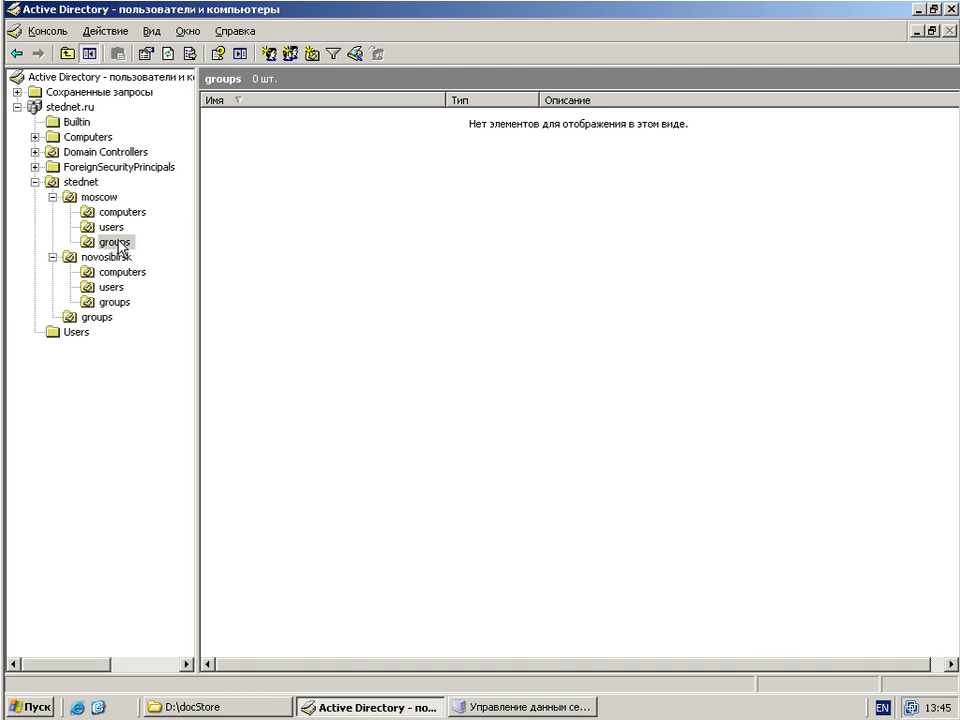
left_click(118, 213)
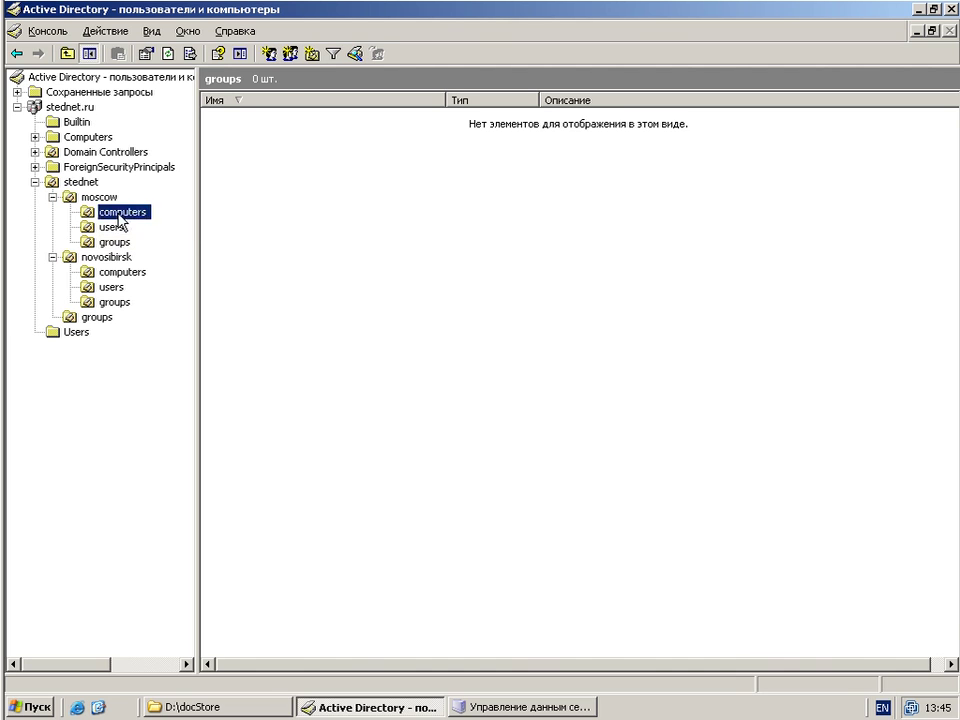
left_click(98, 198)
left_click(118, 258)
left_click(124, 273)
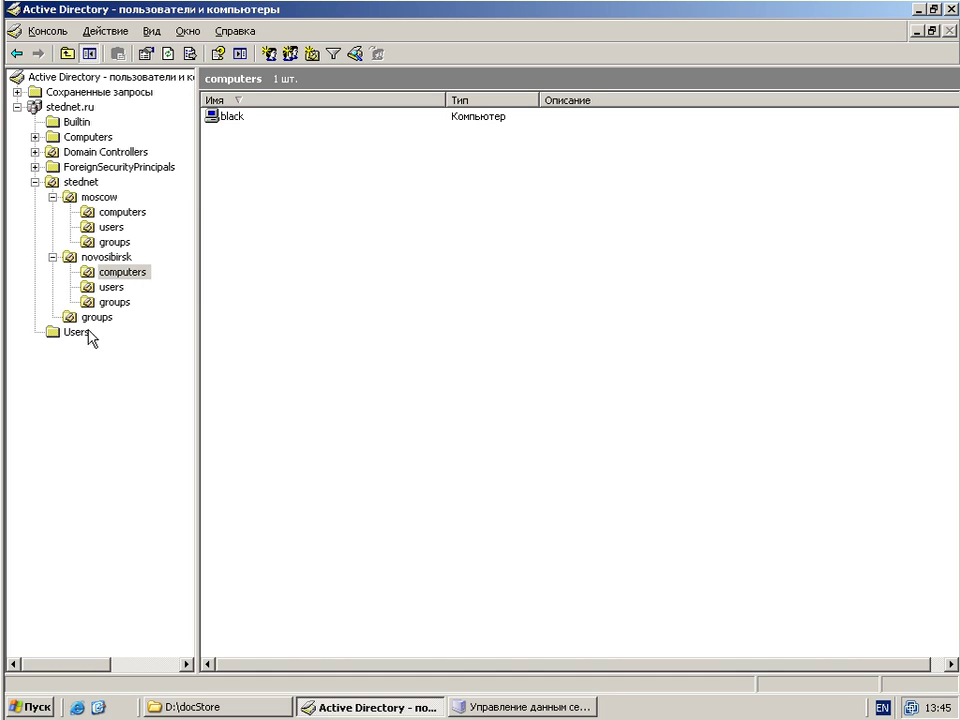
left_click(98, 318)
left_click(114, 303)
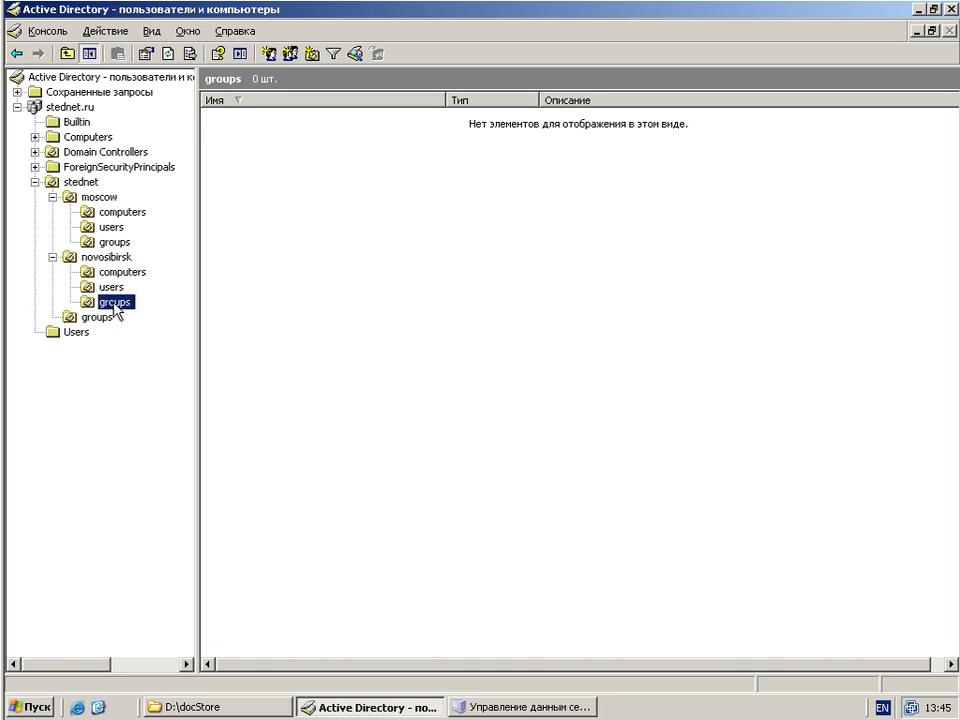
left_click(116, 244)
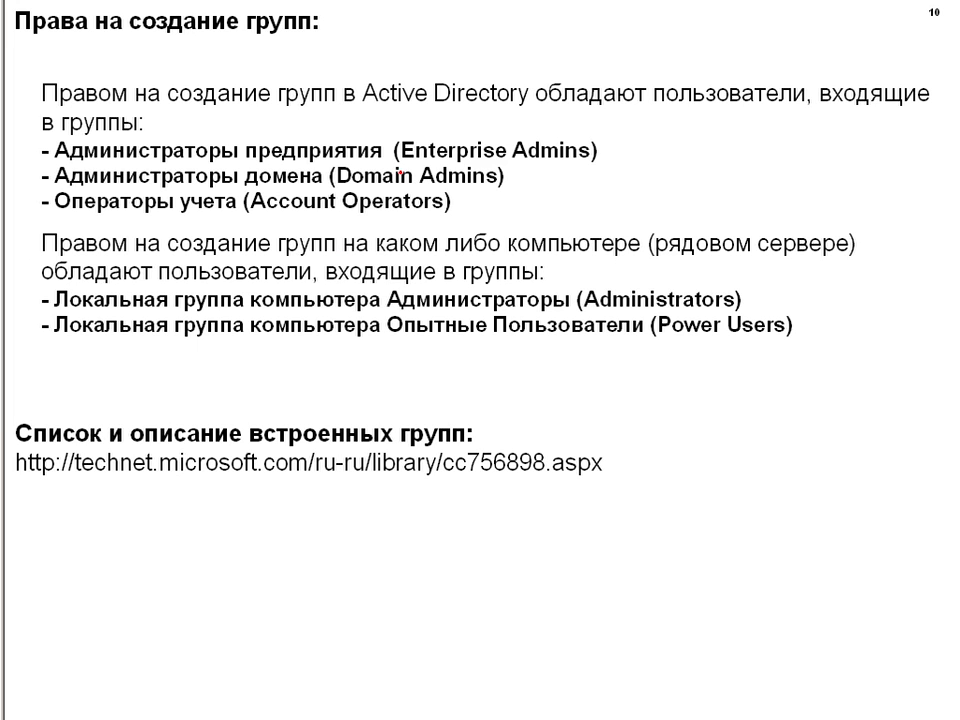
Step: Circle the group-creation rights paragraph, mark the Enterprise and Domain Admins lines, then return to the console
mouse_move(463, 219)
left_mouse_down()
mouse_move(628, 200)
mouse_move(906, 146)
mouse_move(903, 84)
mouse_move(240, 100)
mouse_move(50, 88)
mouse_move(22, 122)
mouse_move(42, 212)
mouse_move(236, 228)
mouse_move(489, 214)
left_mouse_up()
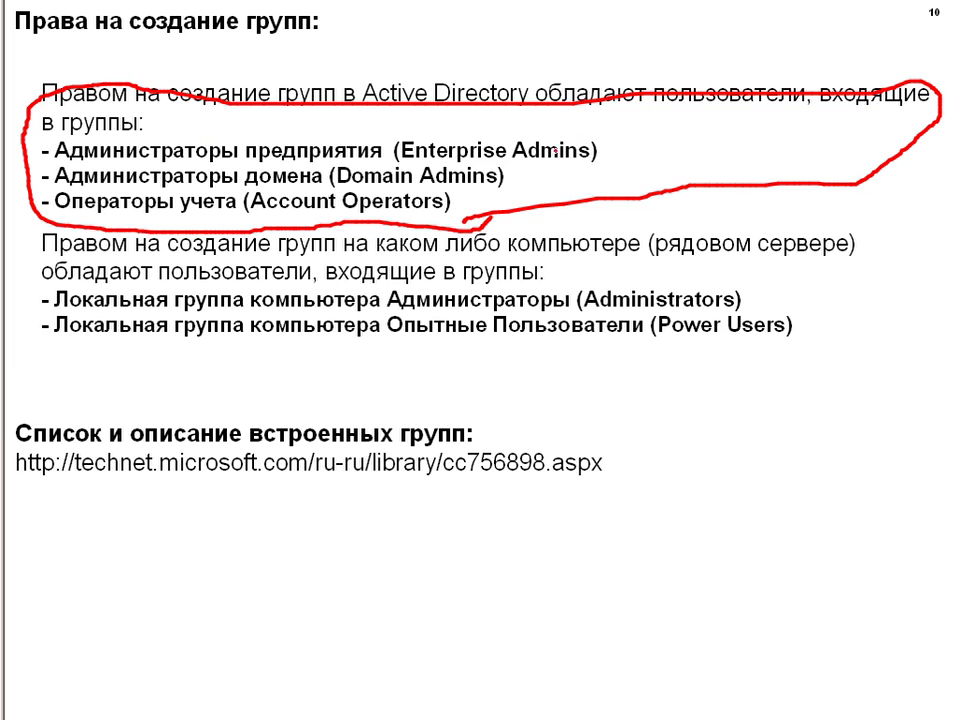
left_click_drag(597, 151, 650, 147)
left_click_drag(490, 175, 542, 179)
key("alt+Tab")
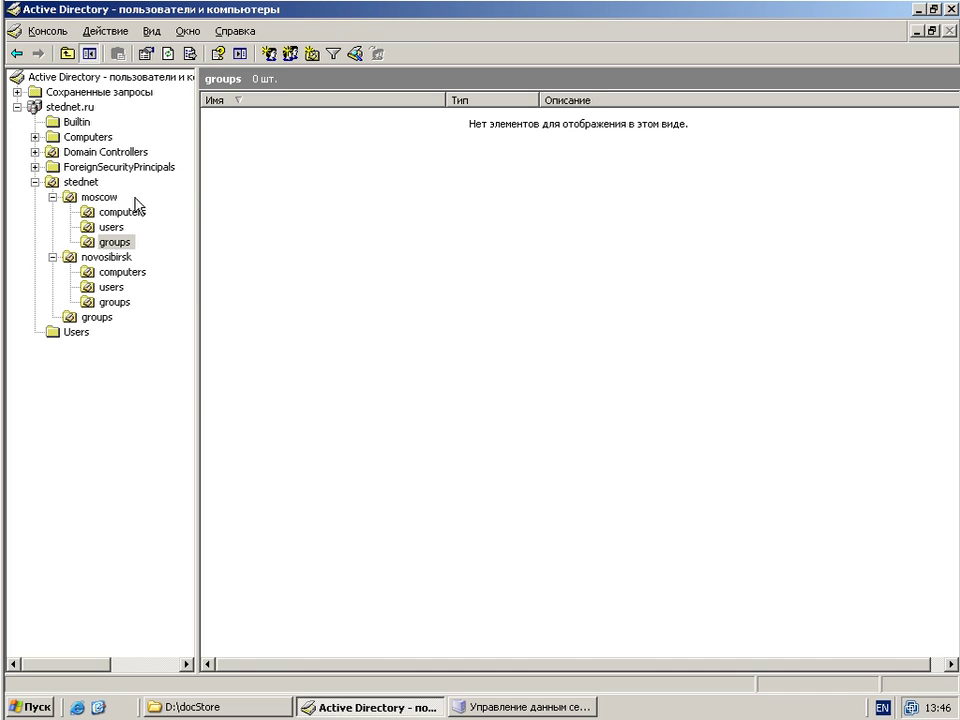
Step: Start creating a new group in the moscow/groups OU
left_click(116, 243)
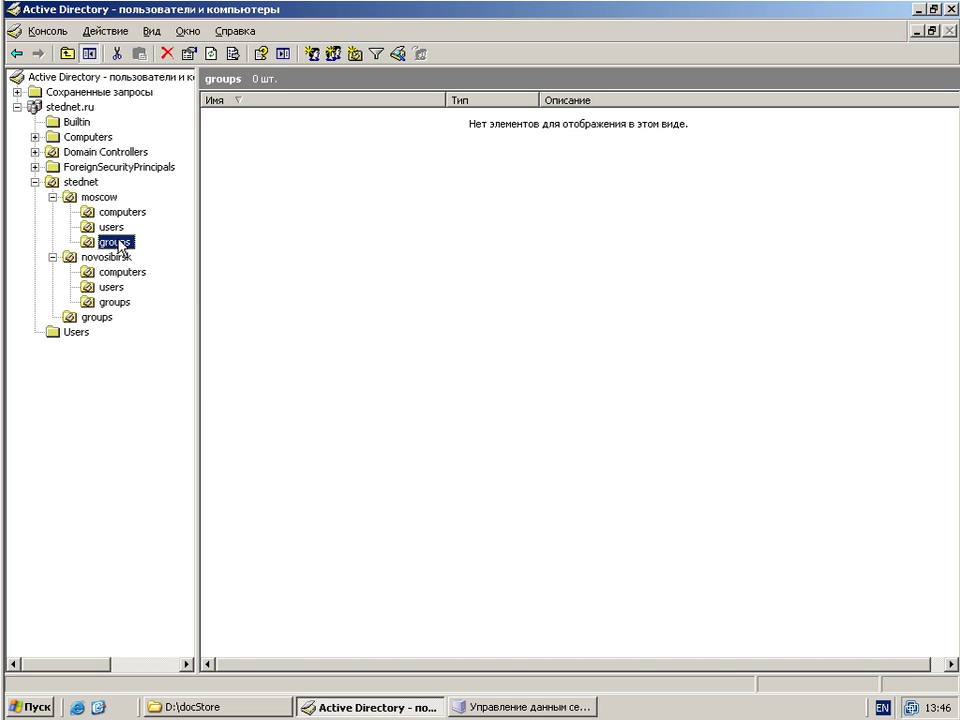
right_click(340, 256)
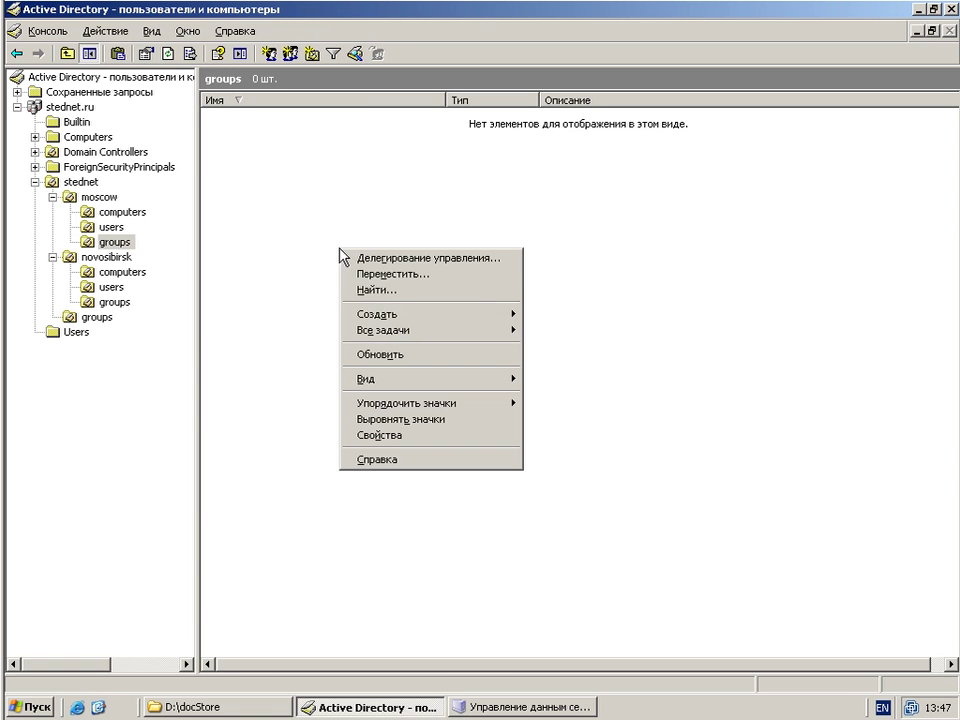
mouse_move(487, 325)
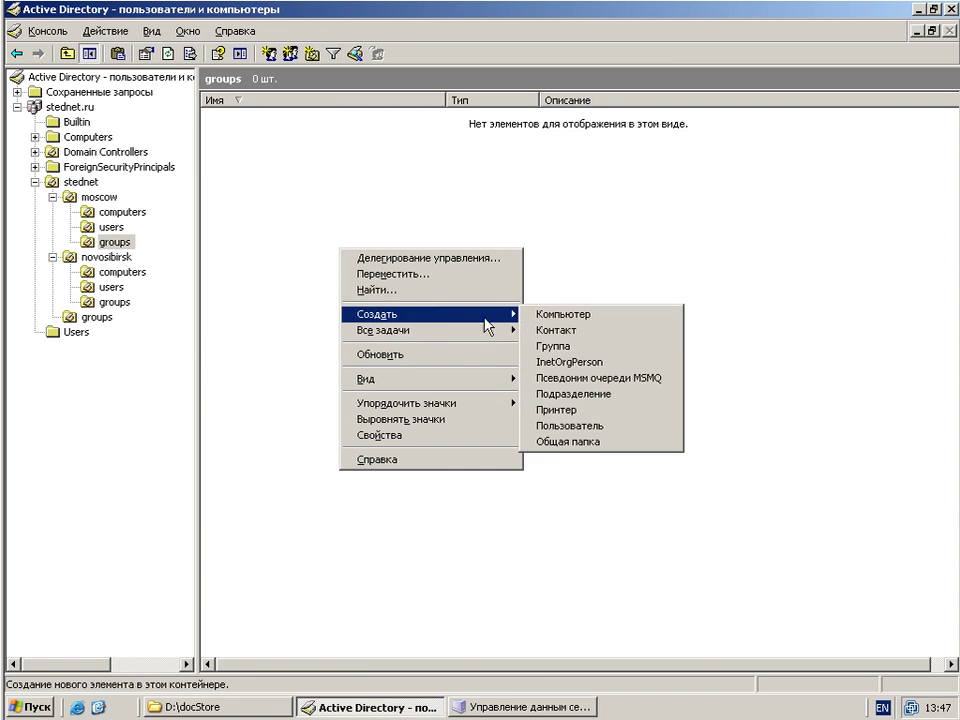
left_click(577, 350)
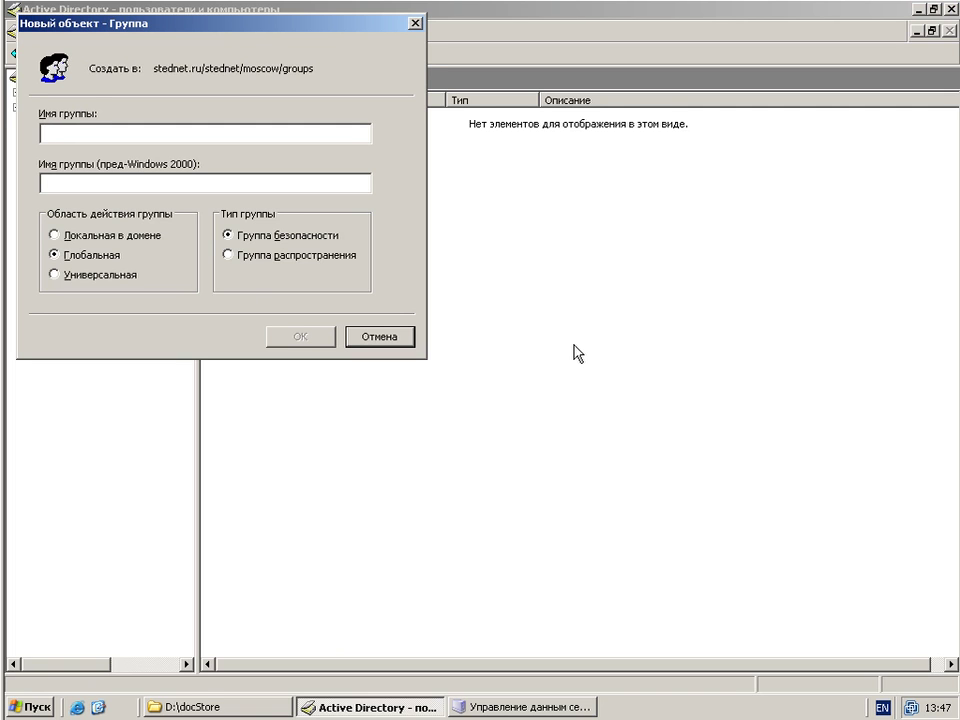
Step: Name the group SaleEmployees, with Универсальная scope and Группа безопасности type
type("Sale")
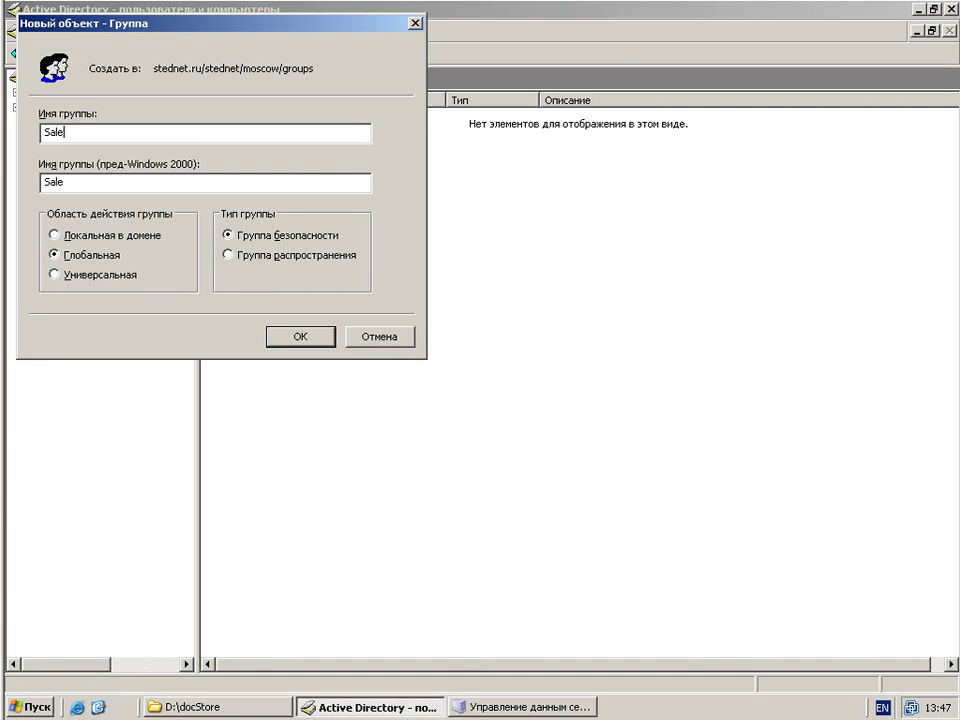
type("Employees")
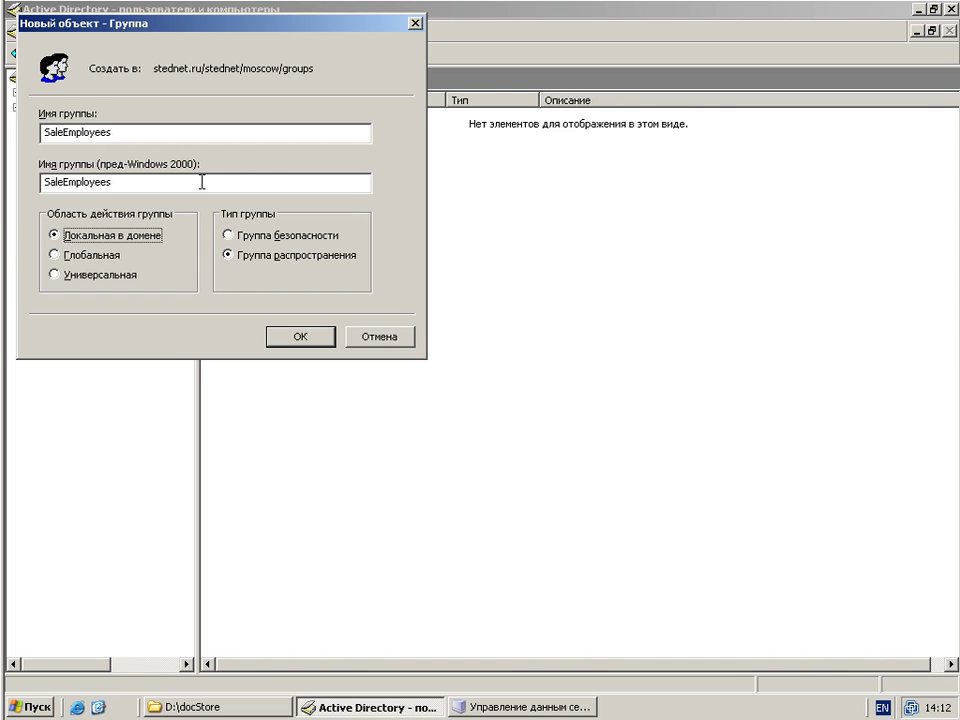
left_click(238, 237)
left_click(56, 257)
left_click(68, 274)
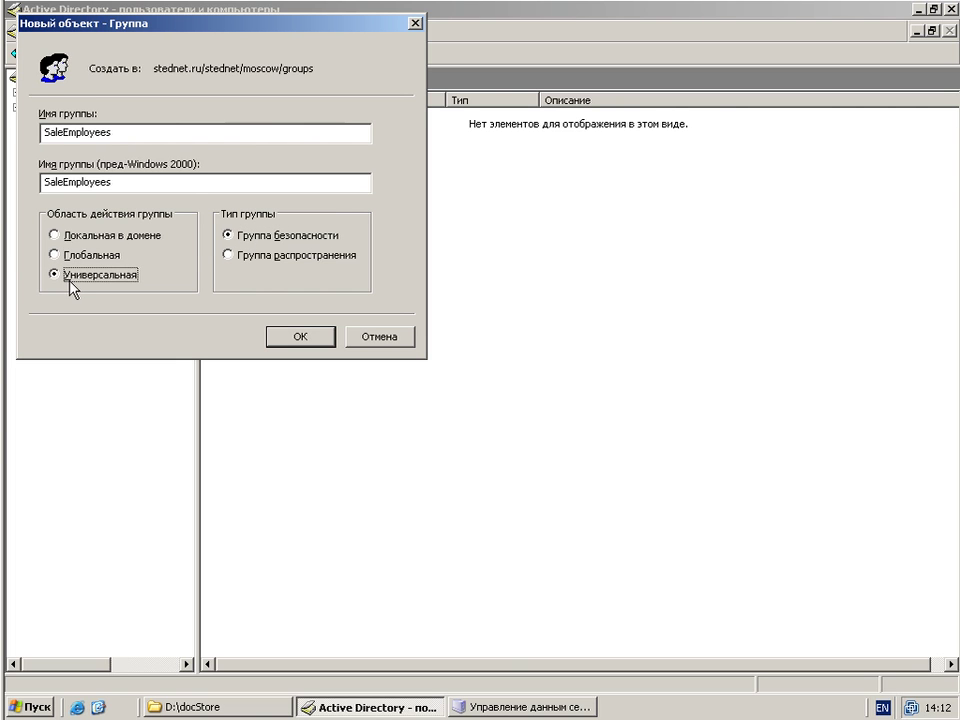
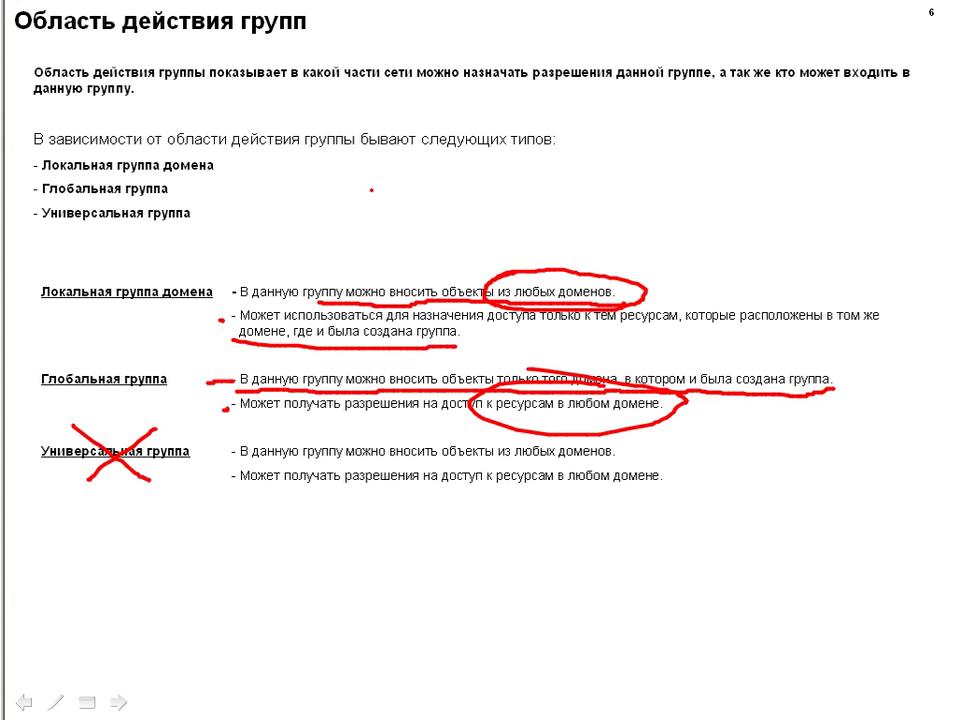
Step: Go back to slide 3 and draw a red bracket beside the four Sale department lines
key("Left")
key("Left")
key("Left")
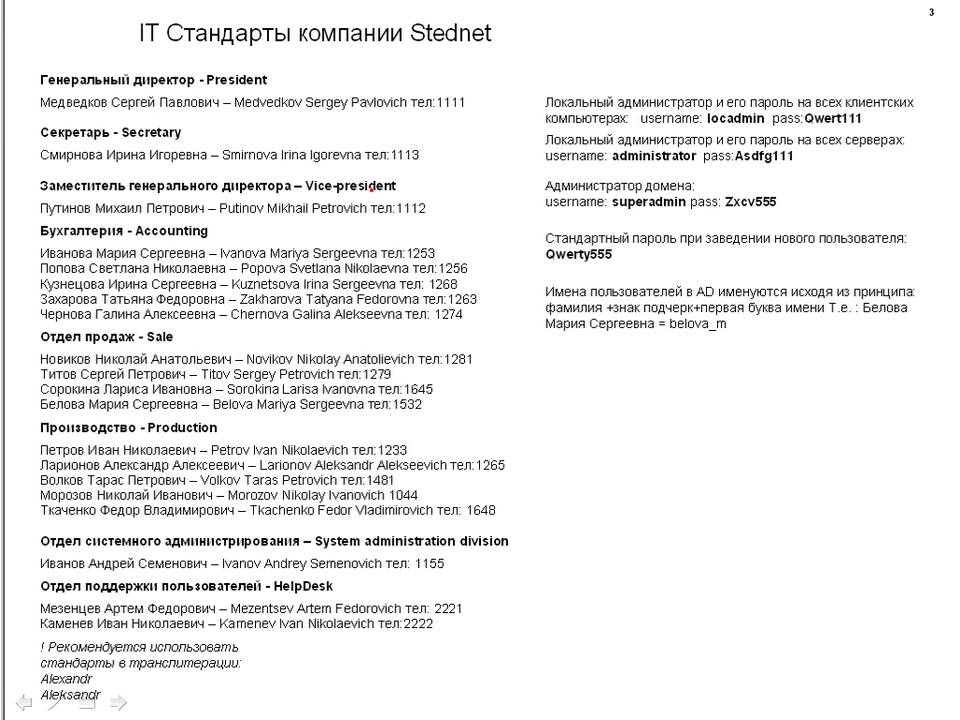
mouse_move(62, 352)
left_mouse_down()
mouse_move(22, 355)
mouse_move(20, 400)
mouse_move(42, 413)
left_mouse_up()
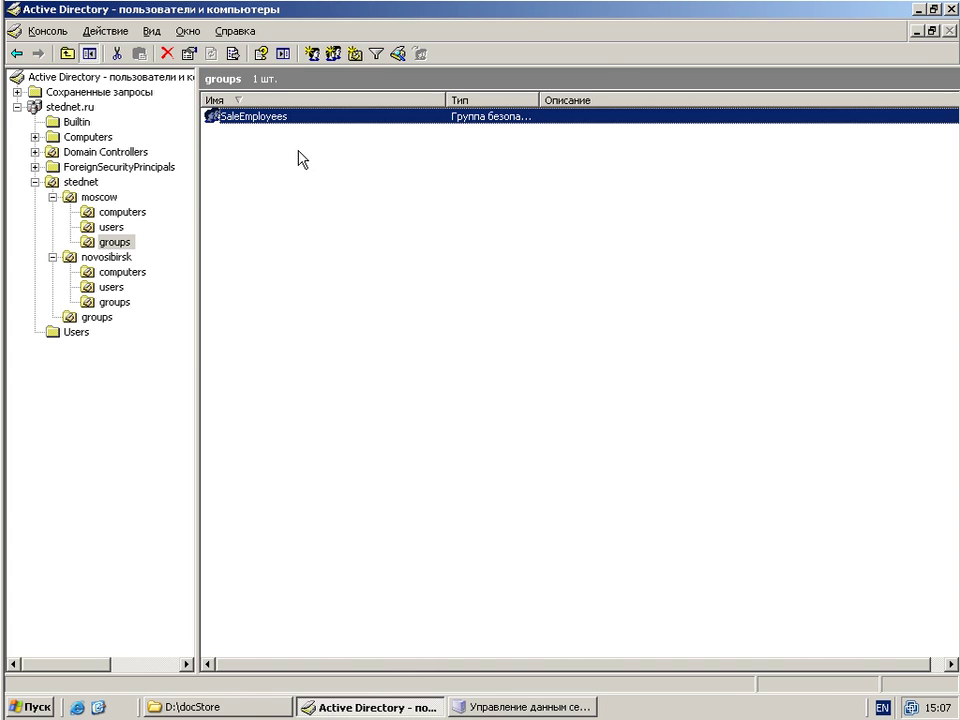
Step: Open the SaleEmployees properties and start adding members on the Члены группы tab
right_click(252, 122)
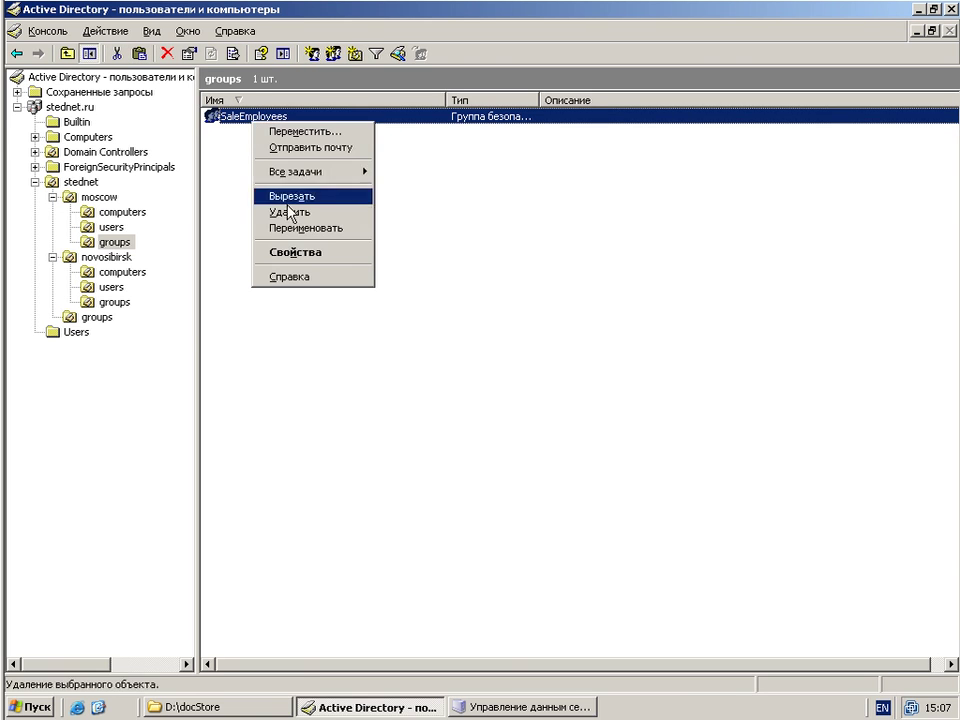
left_click(303, 252)
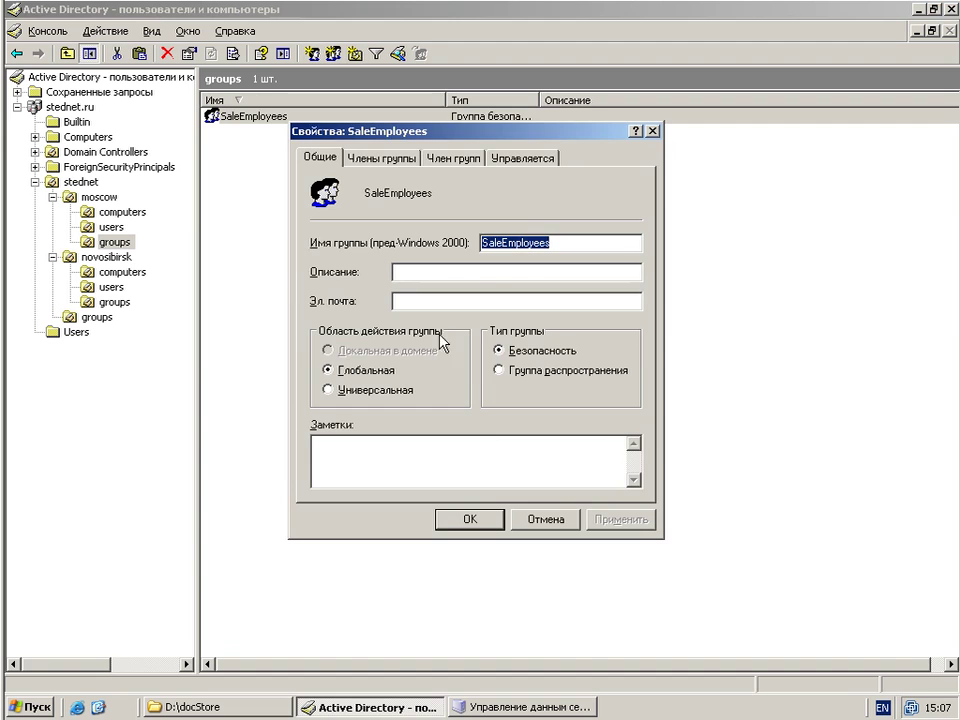
left_click(563, 517)
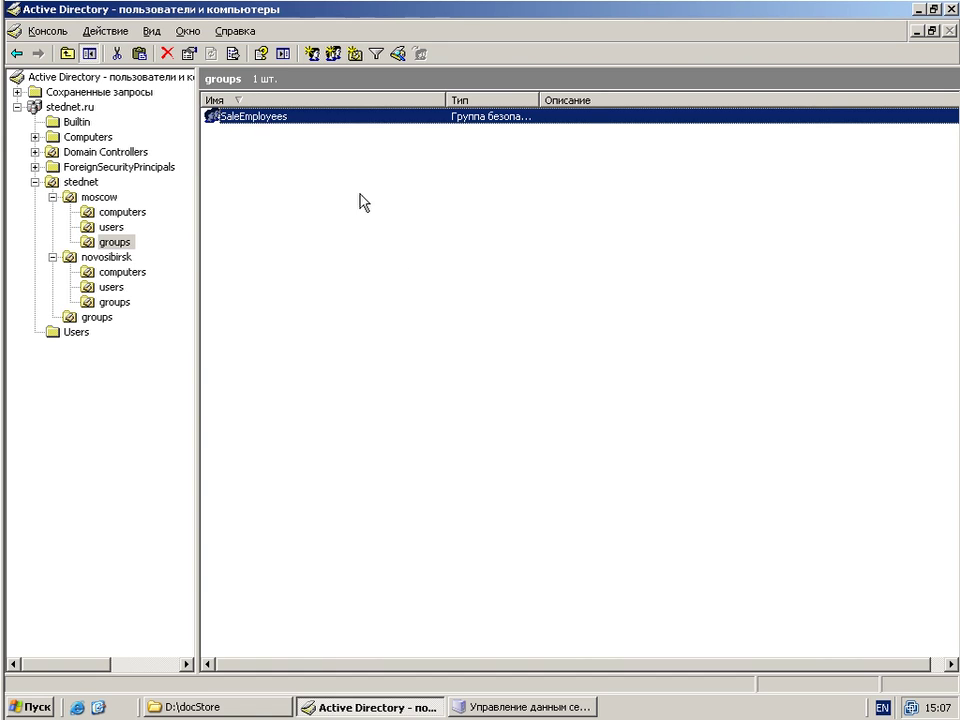
double_click(268, 125)
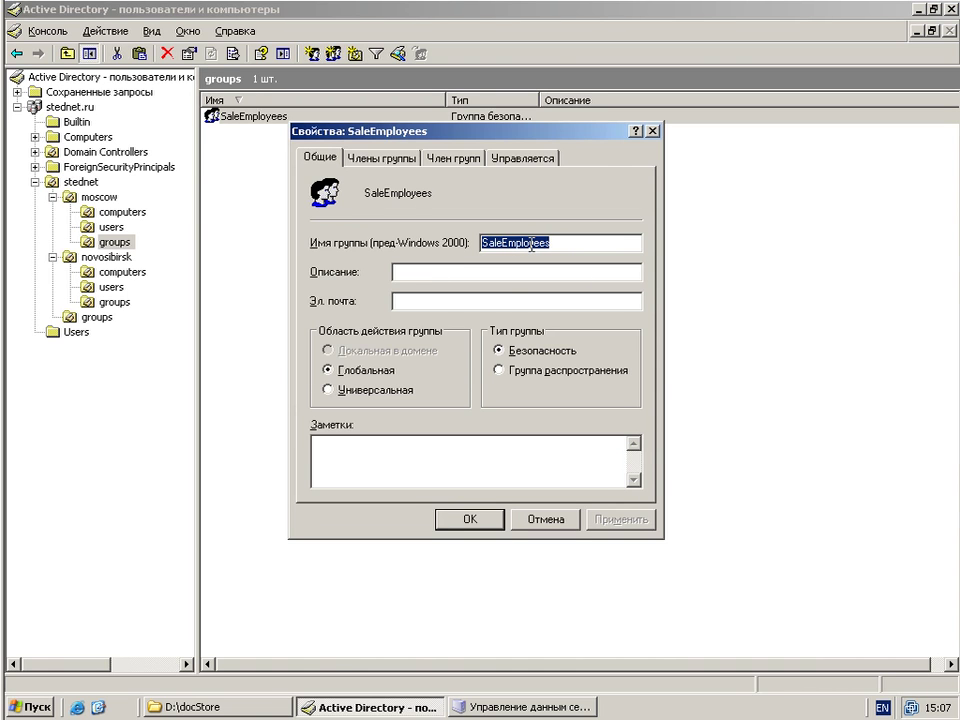
left_click(392, 160)
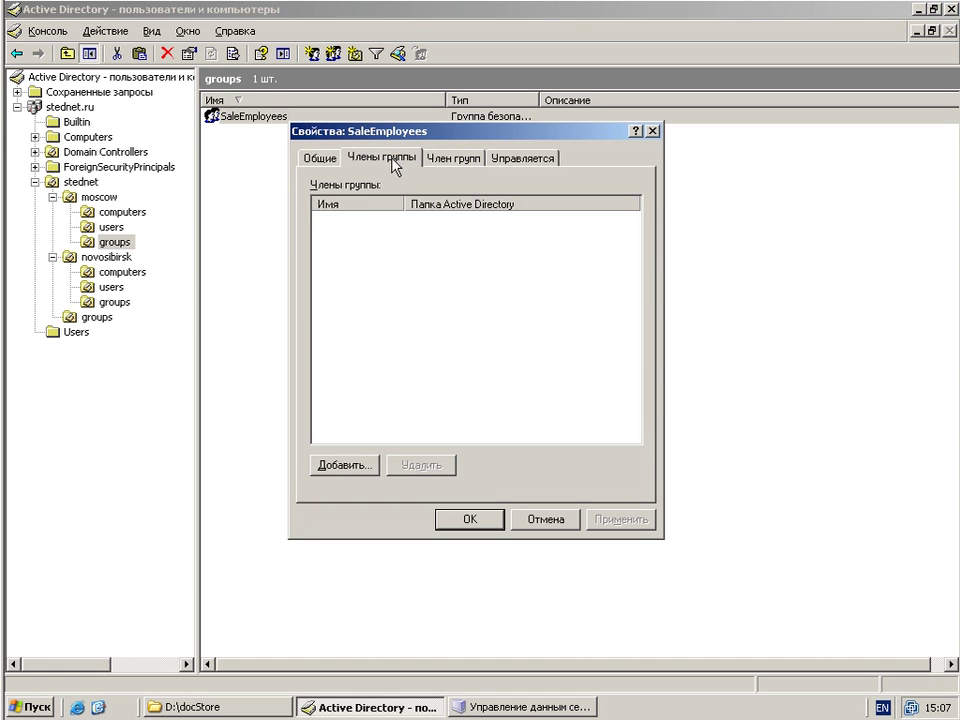
left_click(348, 466)
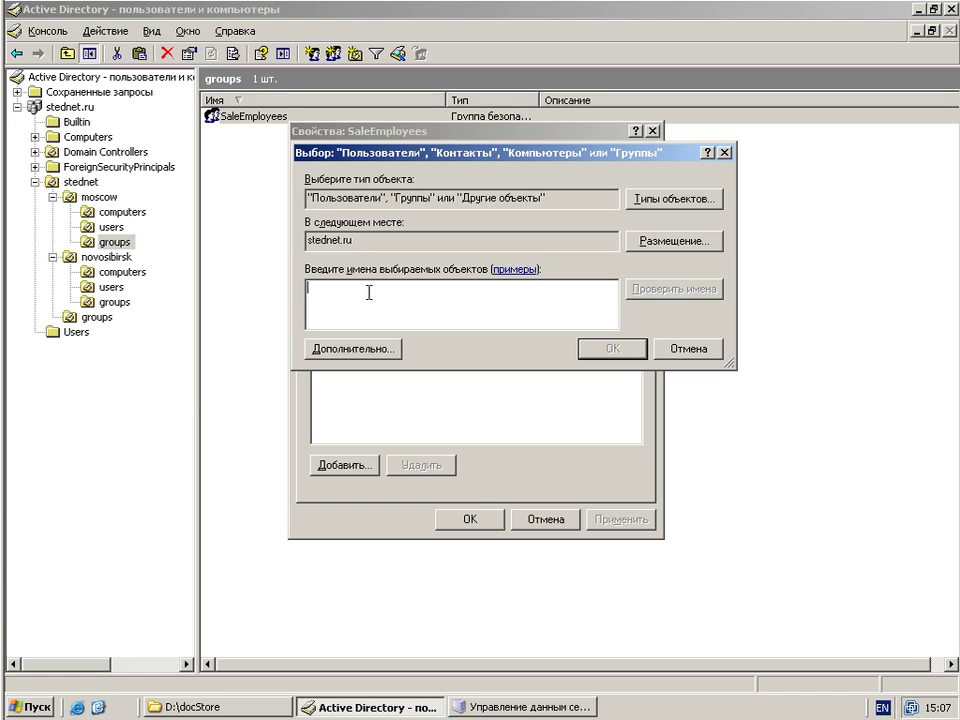
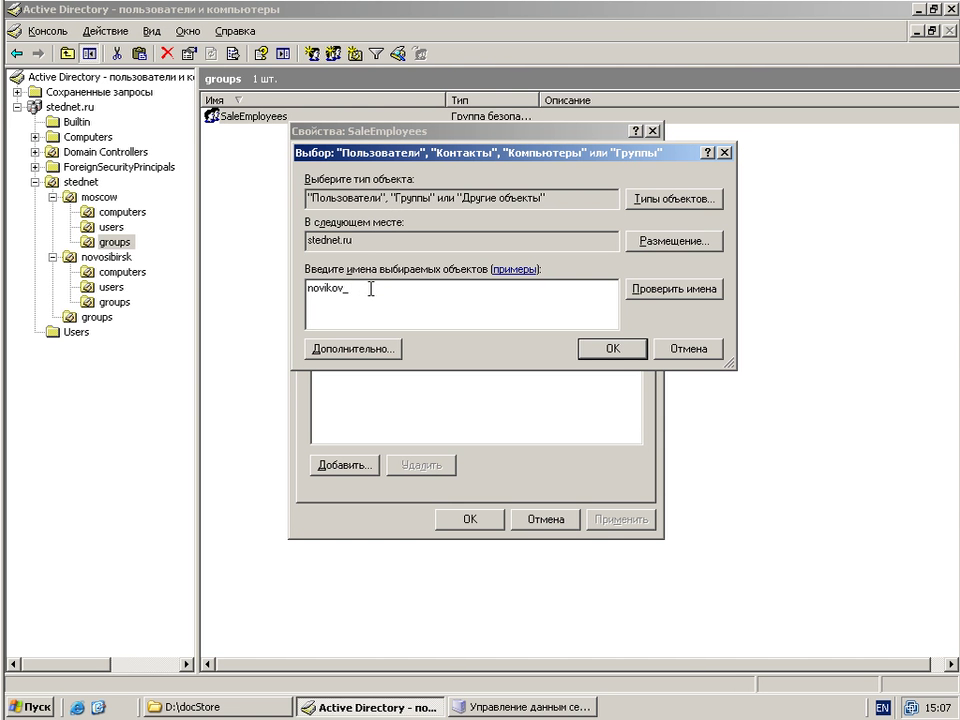
Step: Add the first Sale employee to SaleEmployees by logon name, then widen the Имя column
left_click(668, 292)
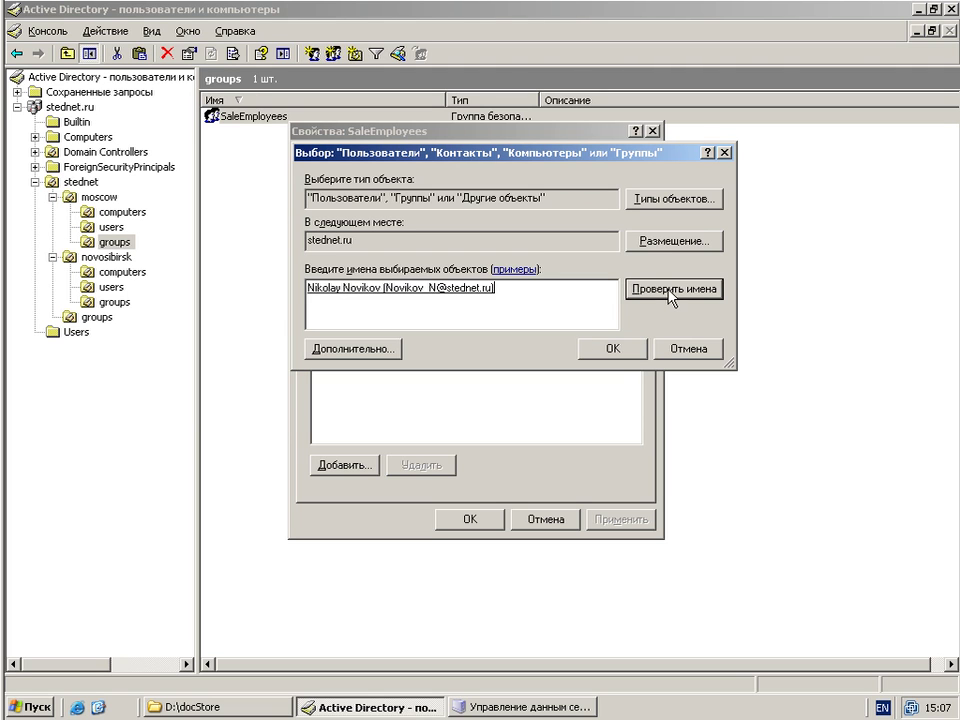
left_click(628, 350)
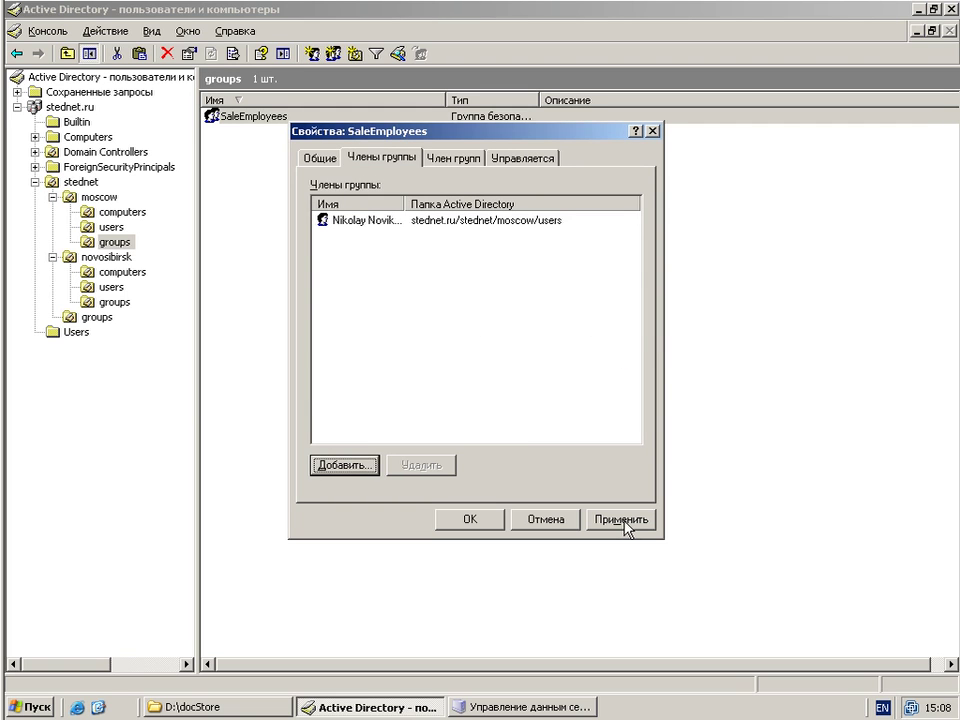
double_click(405, 204)
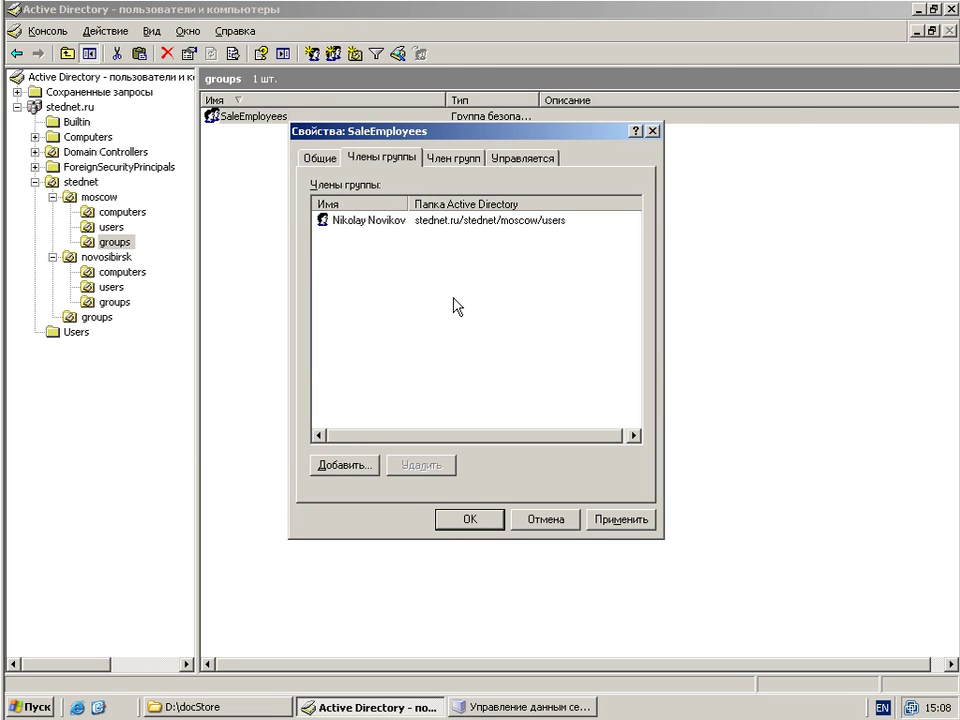
Step: Save the group membership, then underline the second Sale employee's surname in red
left_click(468, 517)
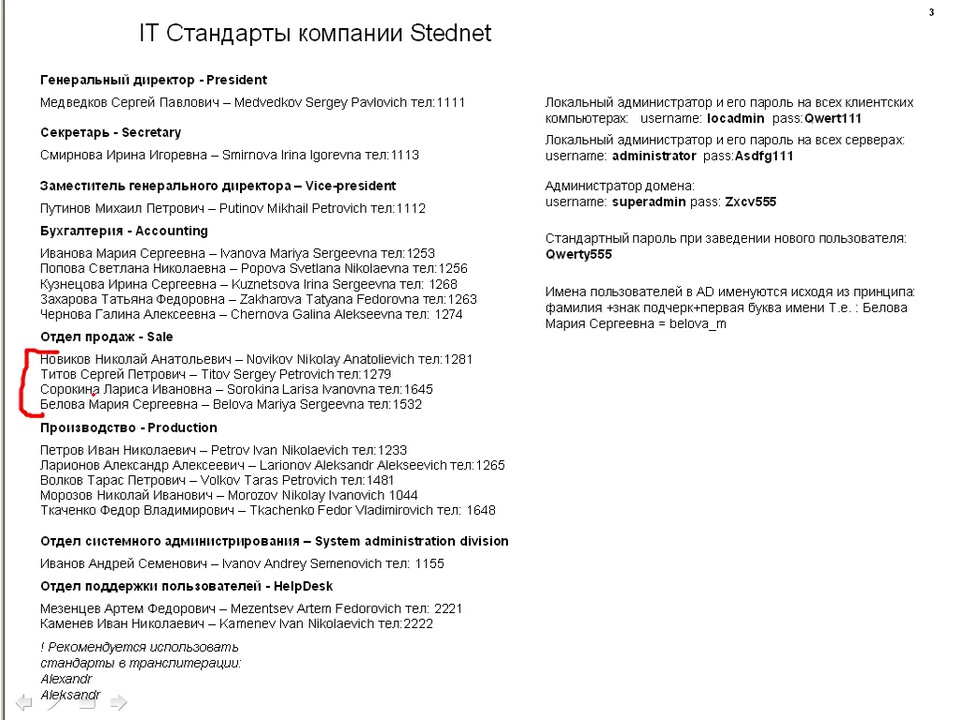
left_click_drag(38, 381, 57, 381)
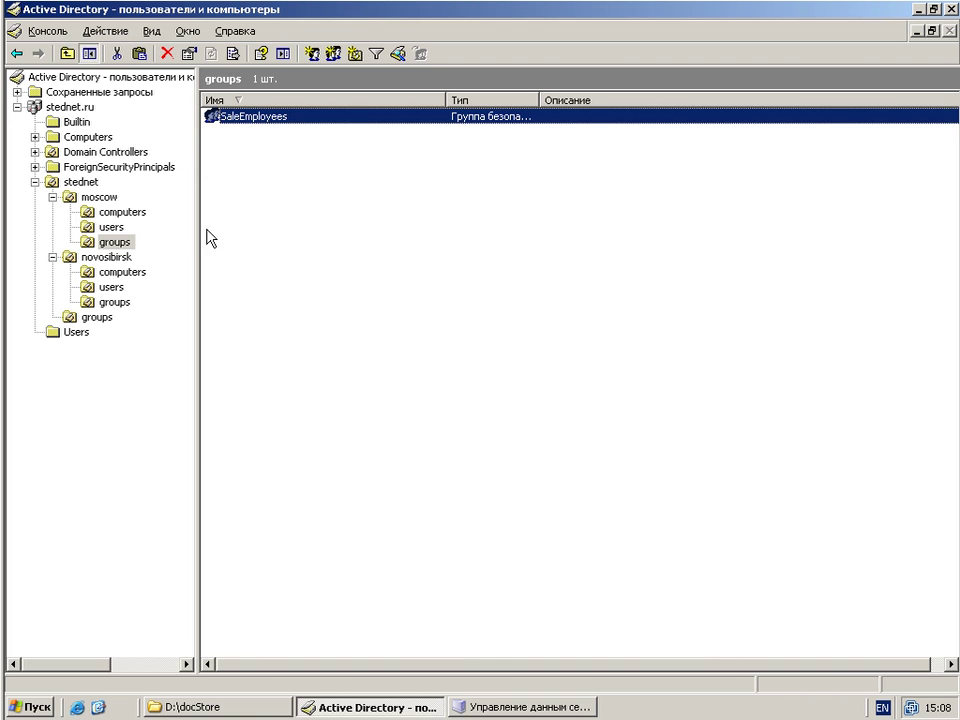
Step: Open the second Sale employee's account properties in moscow > users
left_click(110, 228)
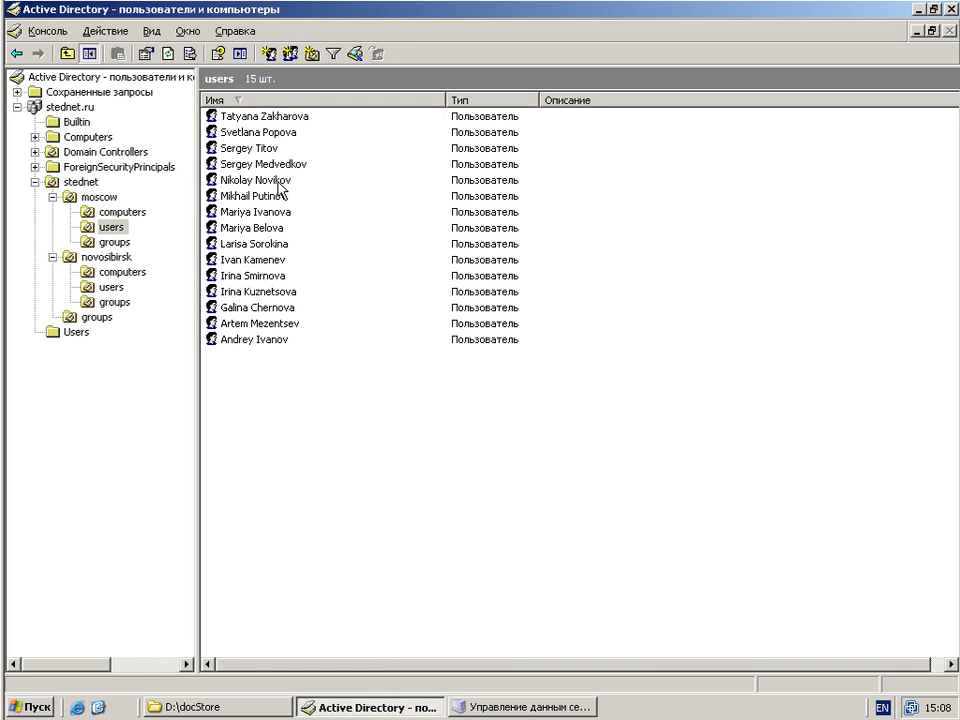
left_click(259, 150)
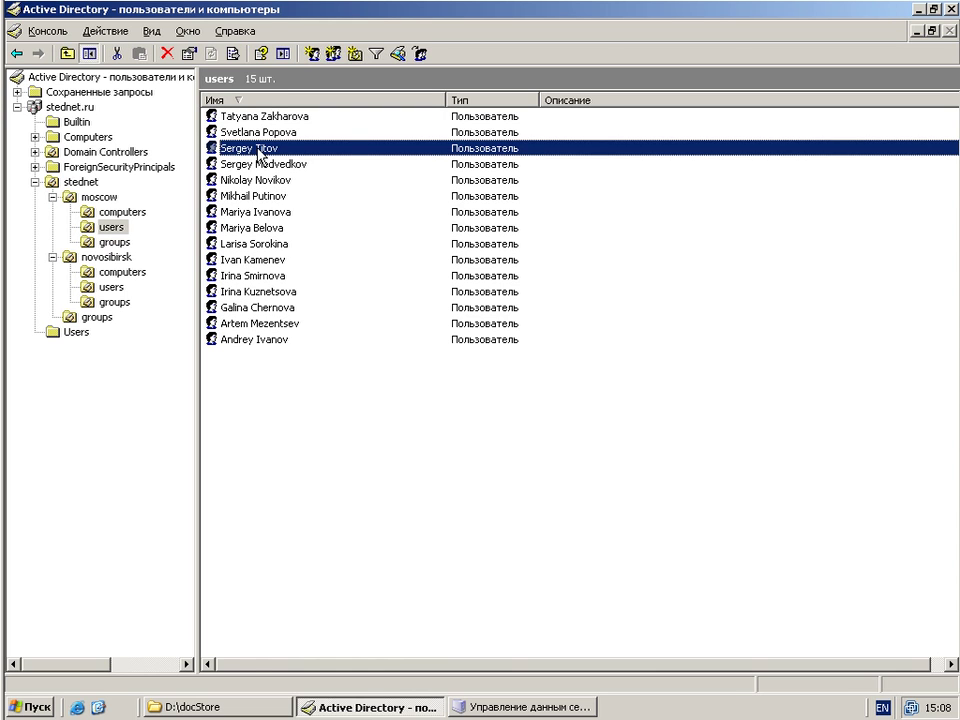
right_click(259, 150)
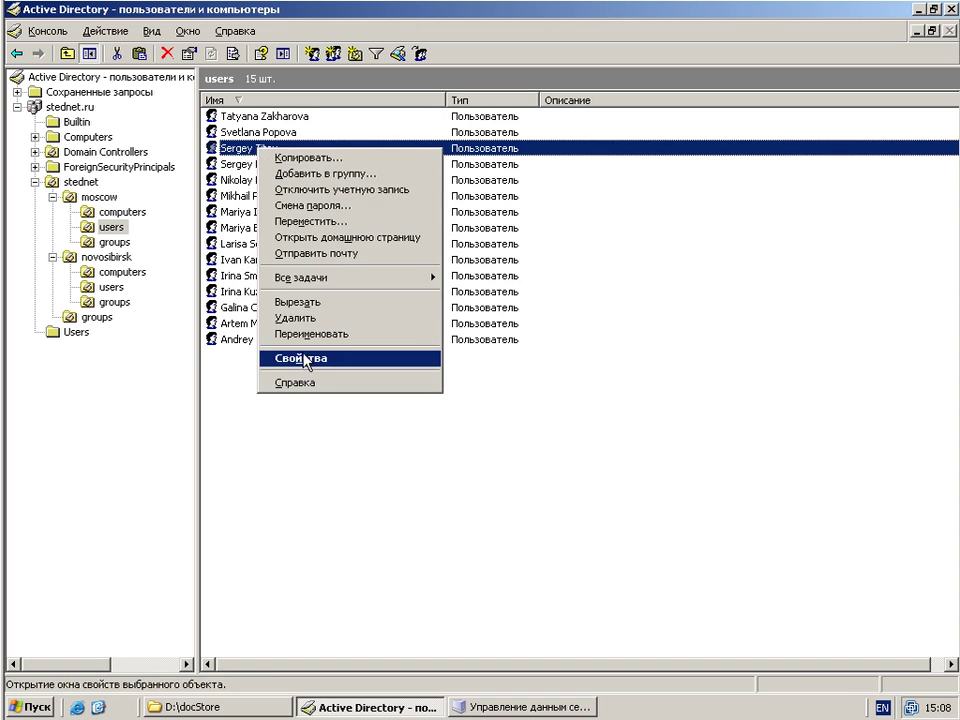
left_click(290, 361)
left_click(545, 552)
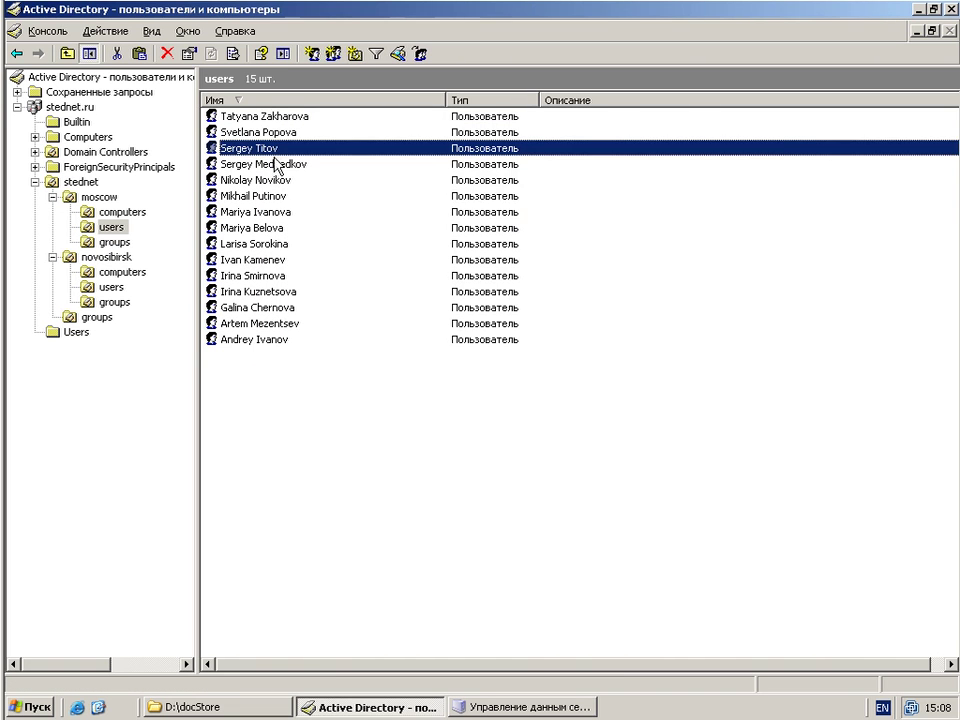
double_click(277, 150)
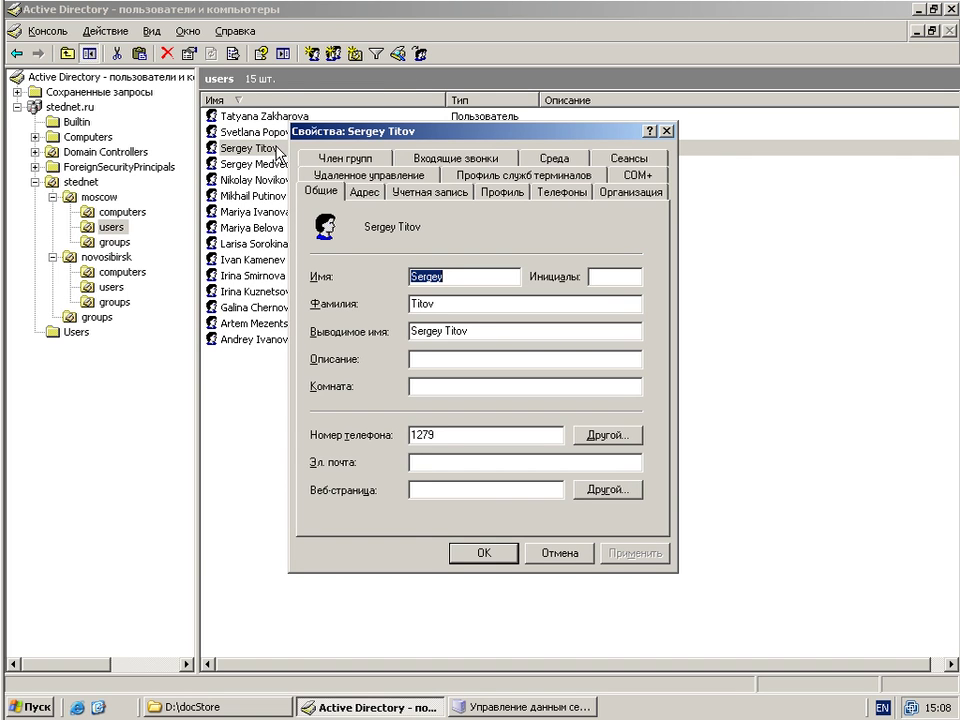
Step: Add the user to the SaleEmployees group on the Член групп tab and save
left_click(356, 160)
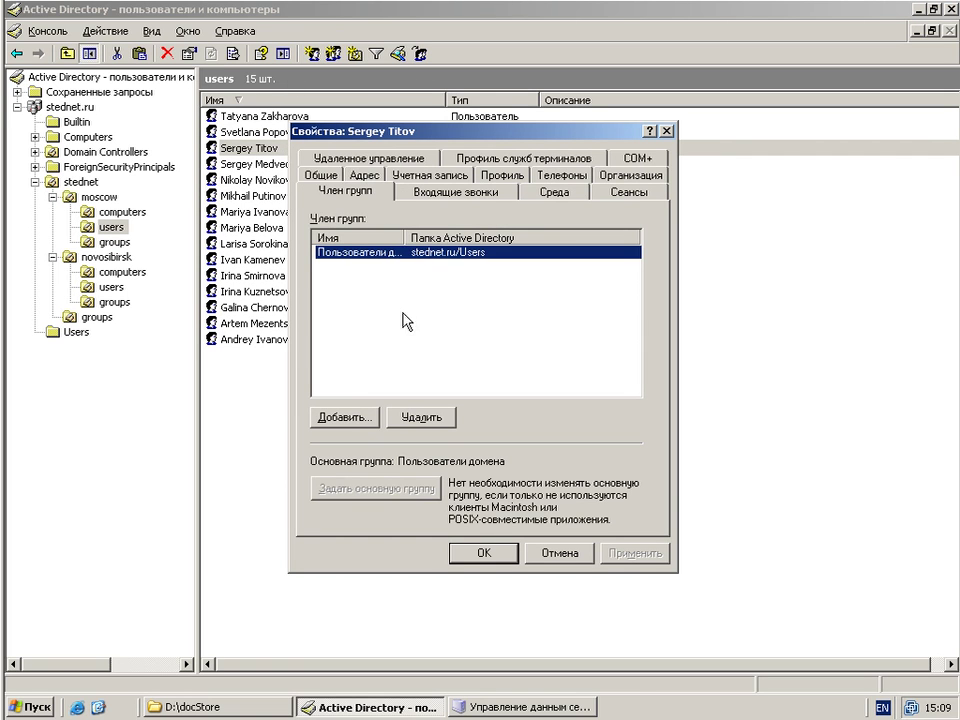
left_click(340, 417)
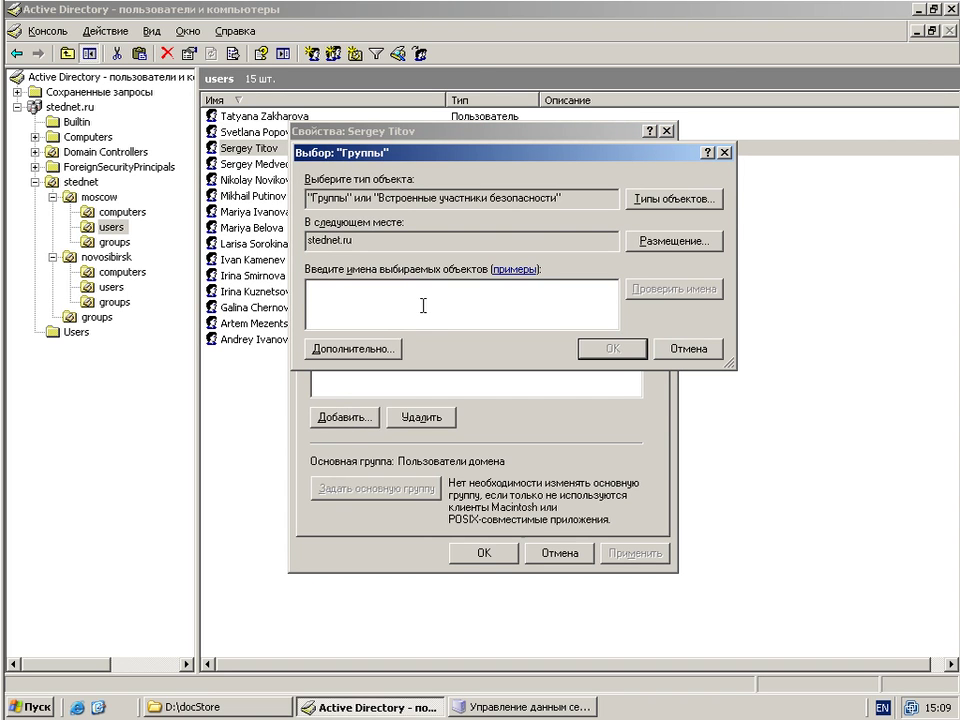
type("sa")
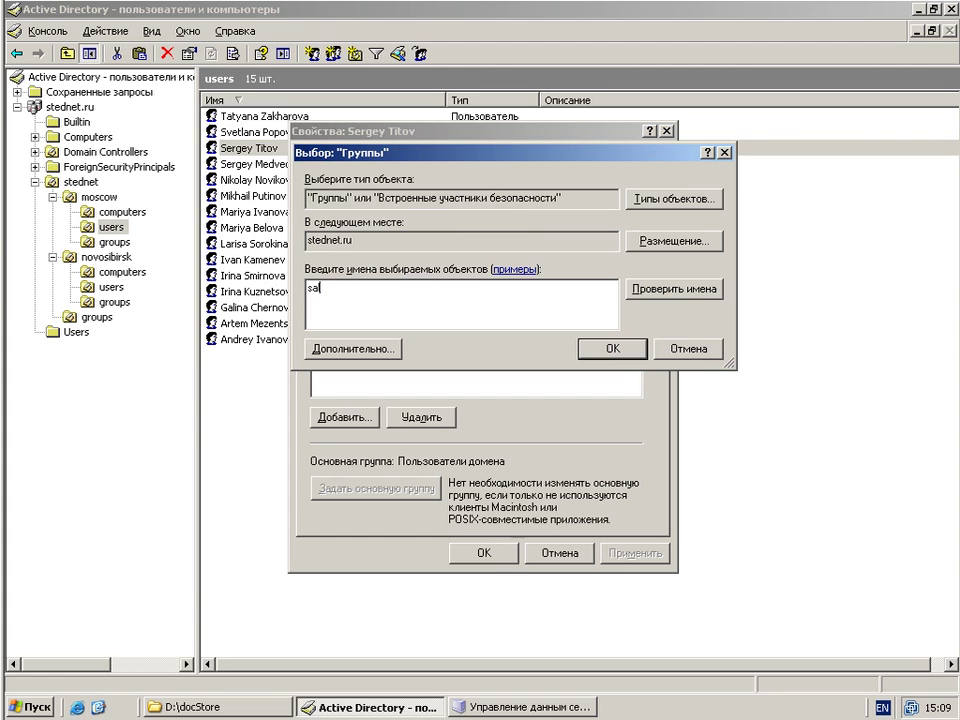
type("le")
left_click(687, 298)
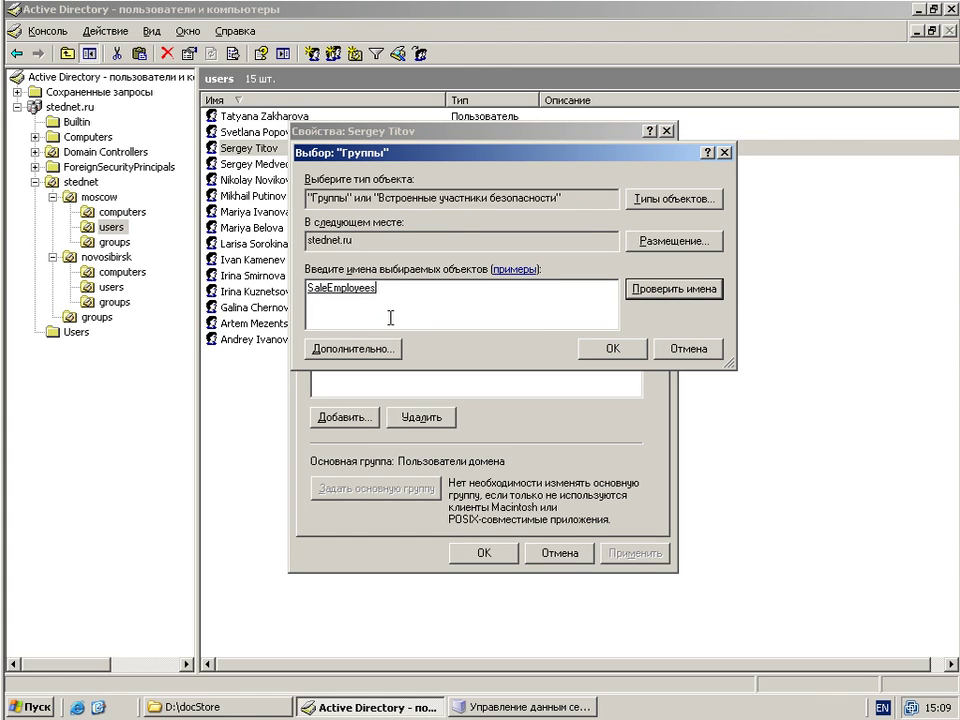
left_click(610, 350)
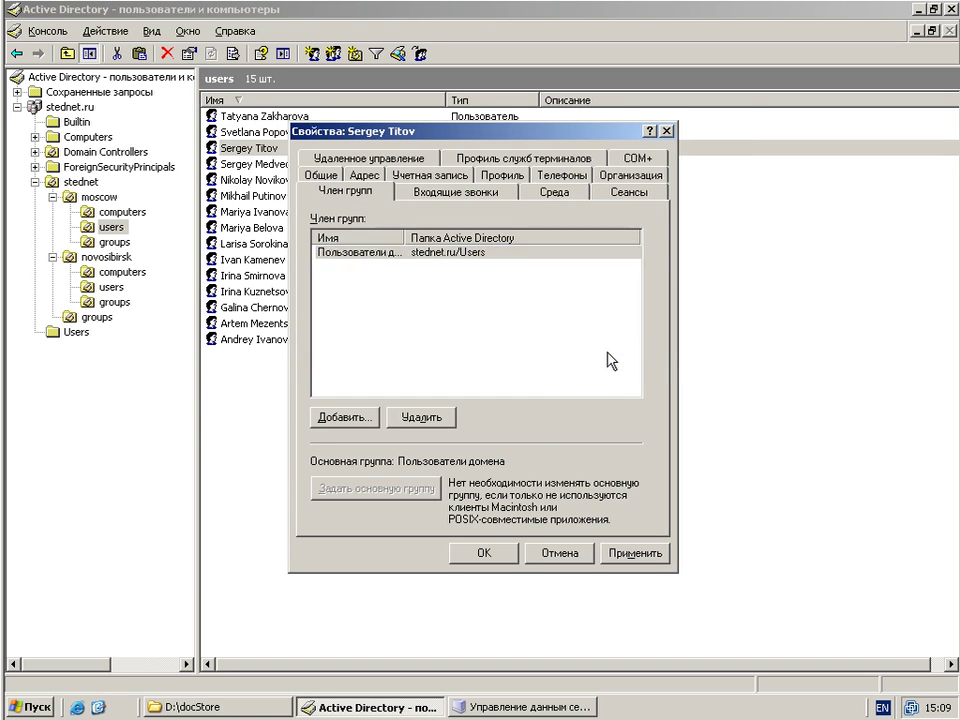
left_click(490, 556)
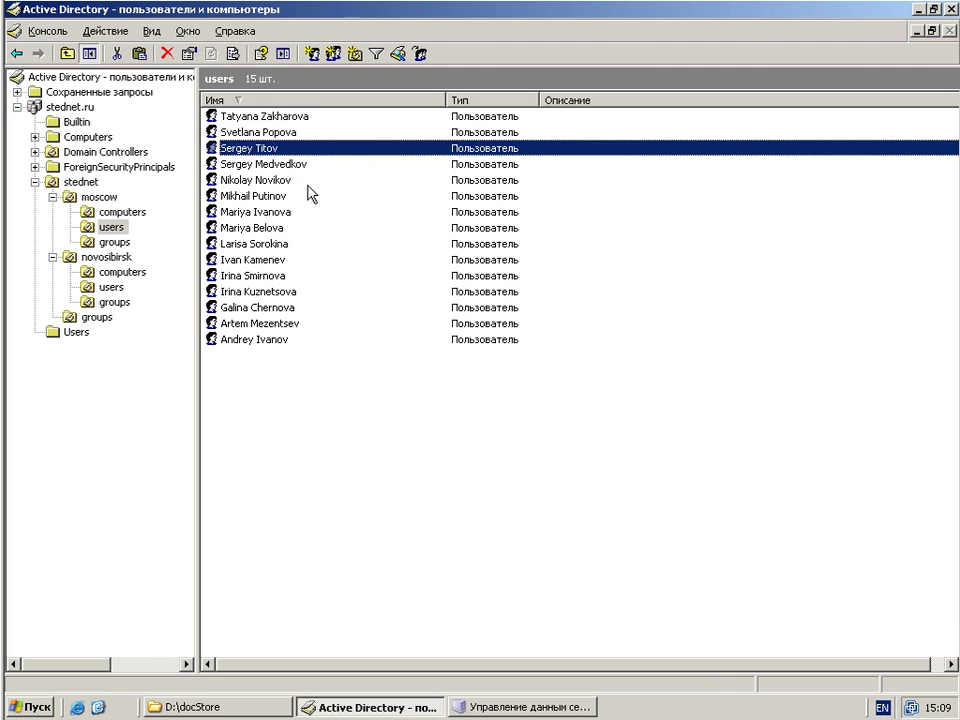
Step: Open SaleEmployees' Члены группы tab in moscow > groups and widen the Имя column
left_click(115, 243)
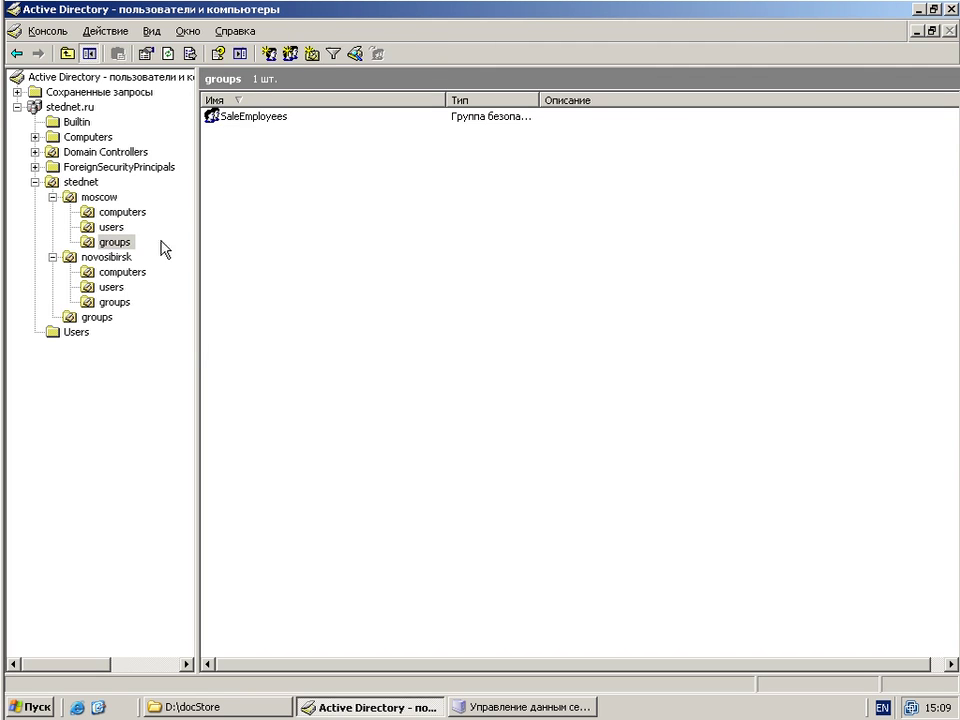
left_click(249, 118)
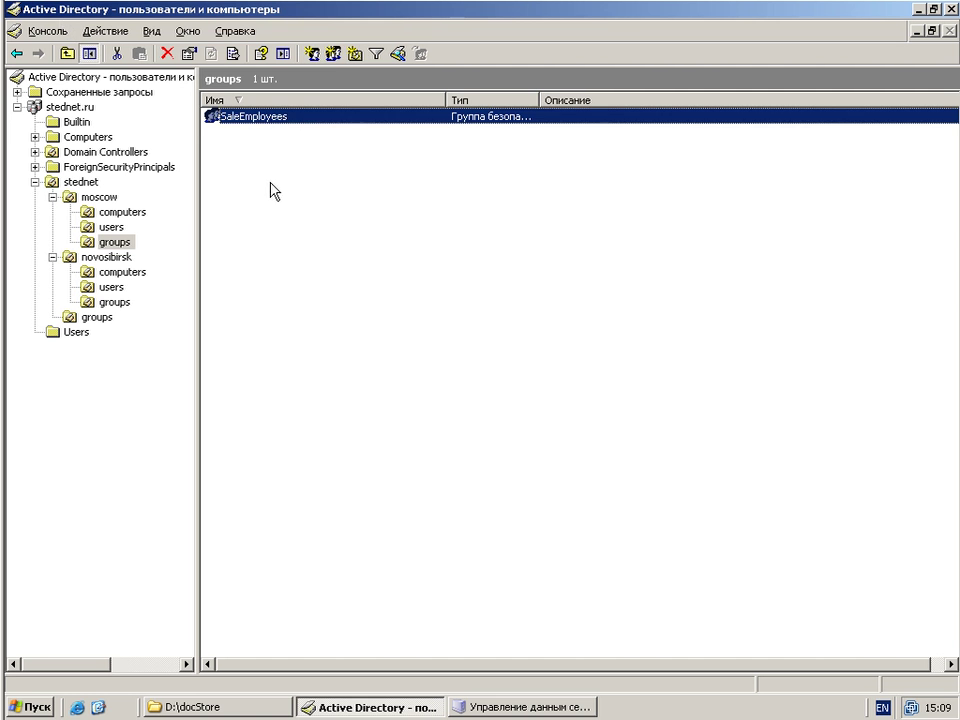
double_click(251, 120)
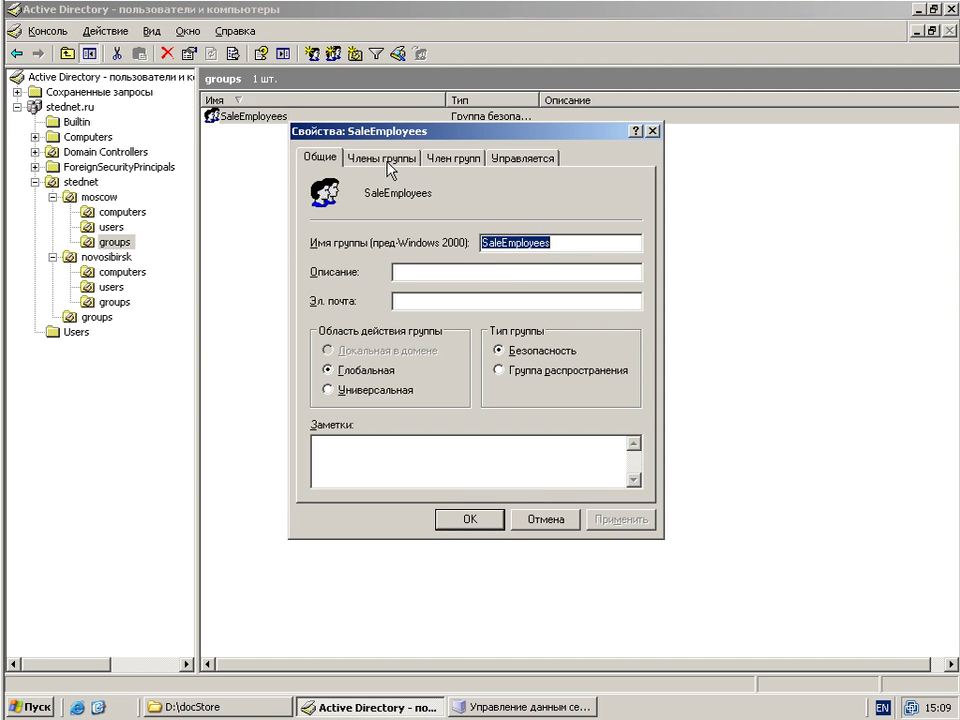
left_click(387, 163)
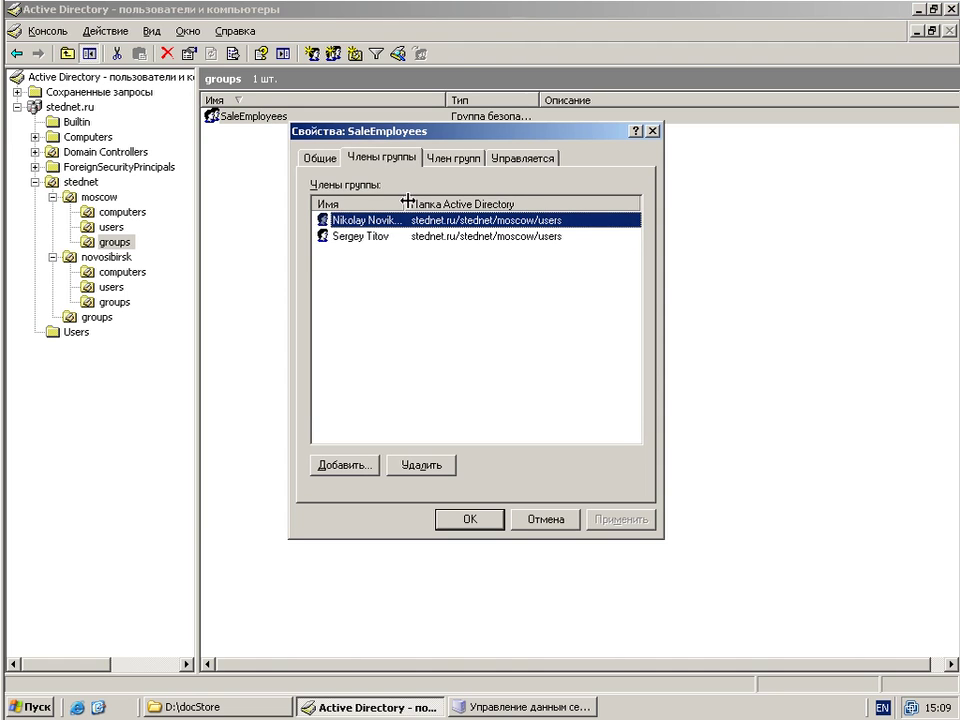
double_click(406, 203)
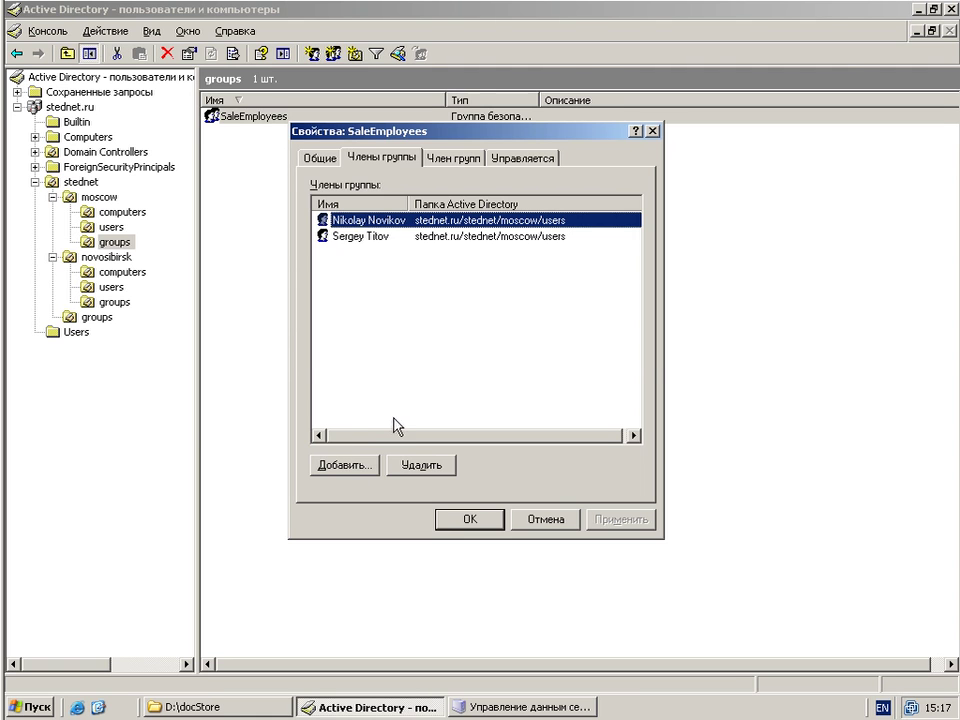
Step: Add two more Sale department accounts to SaleEmployees by name and apply the membership
left_click(343, 466)
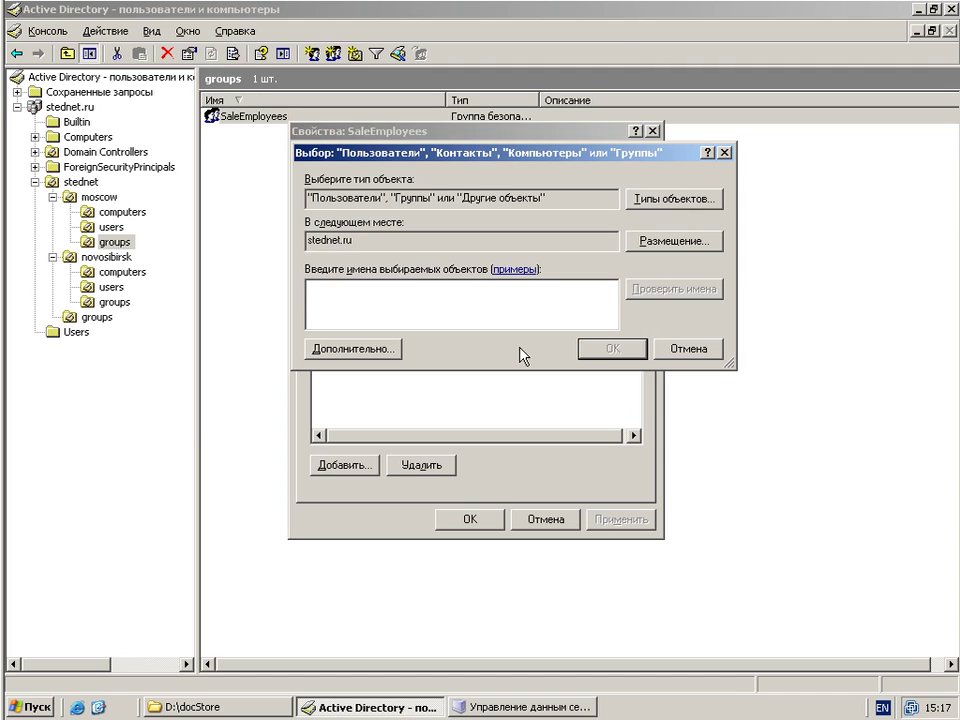
type("sorokina_")
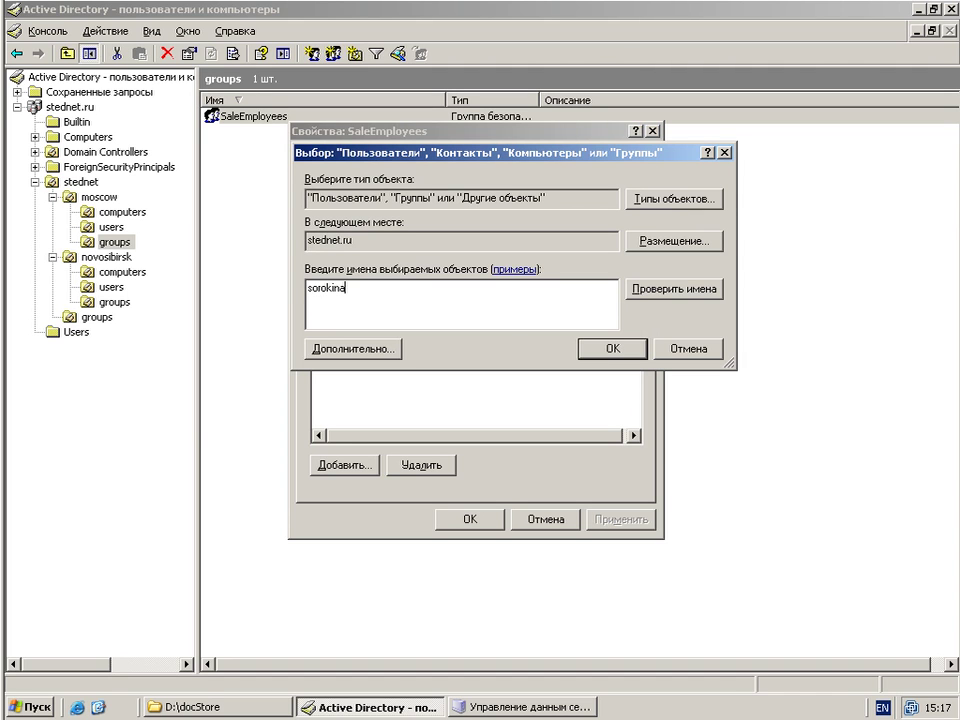
left_click(655, 290)
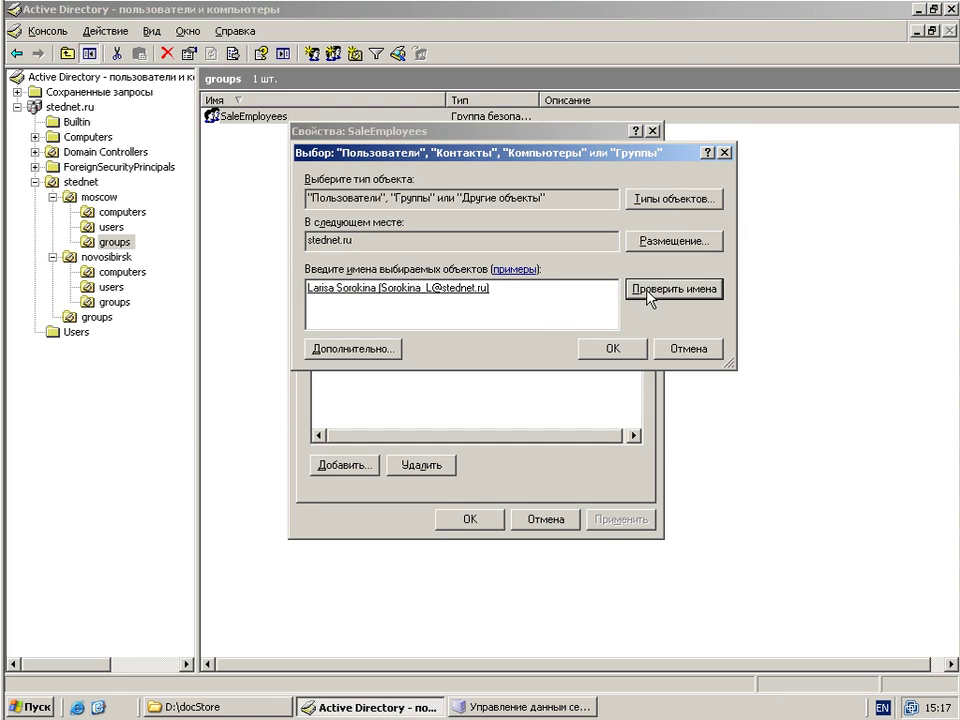
type("belova")
left_click(660, 290)
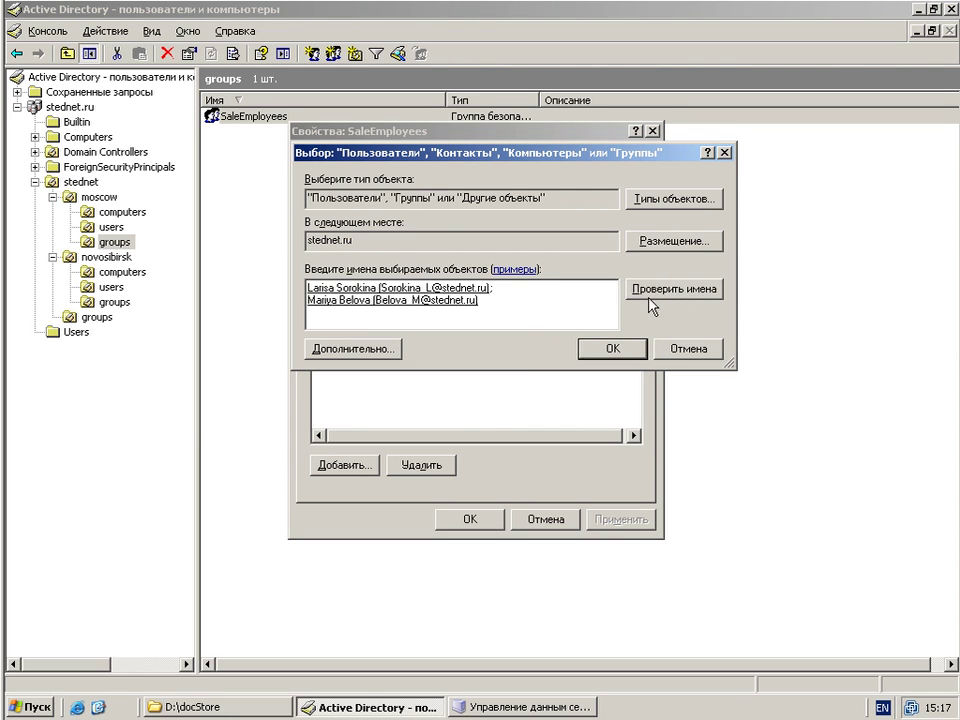
left_click(609, 348)
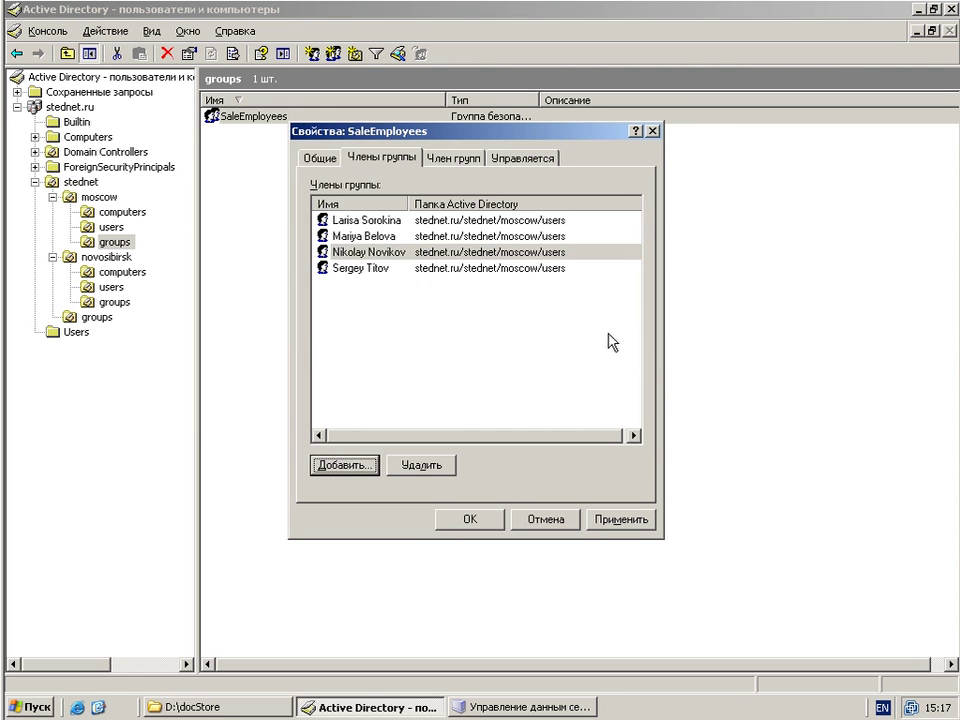
left_click(624, 519)
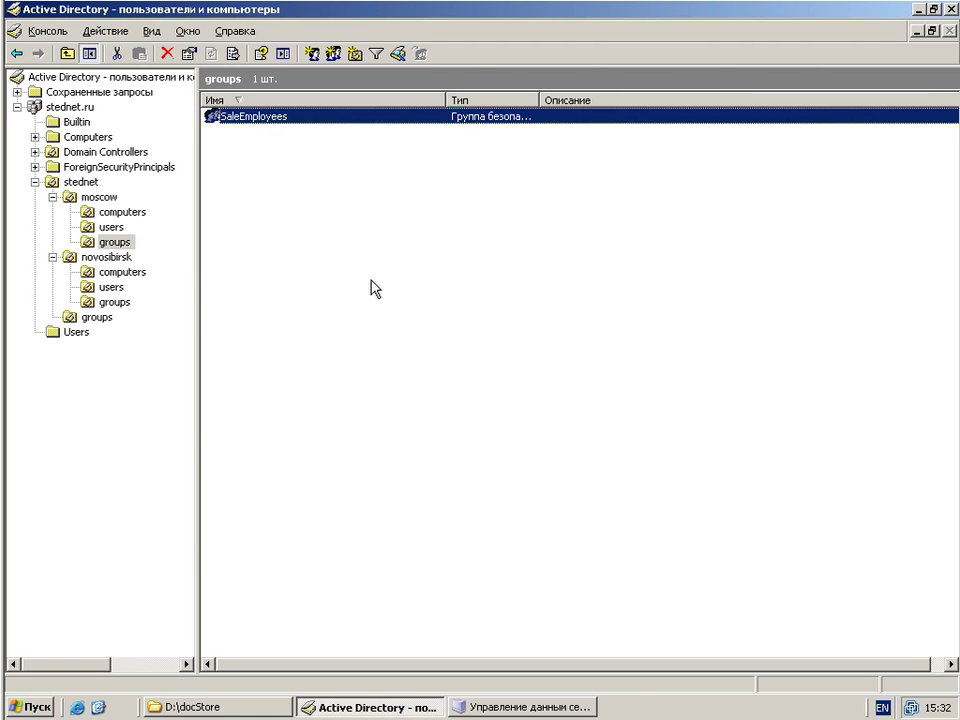
Step: Set the SaleEmployees description to 'Все сотрудники отдела продаж.' and save it
right_click(251, 120)
left_click(308, 246)
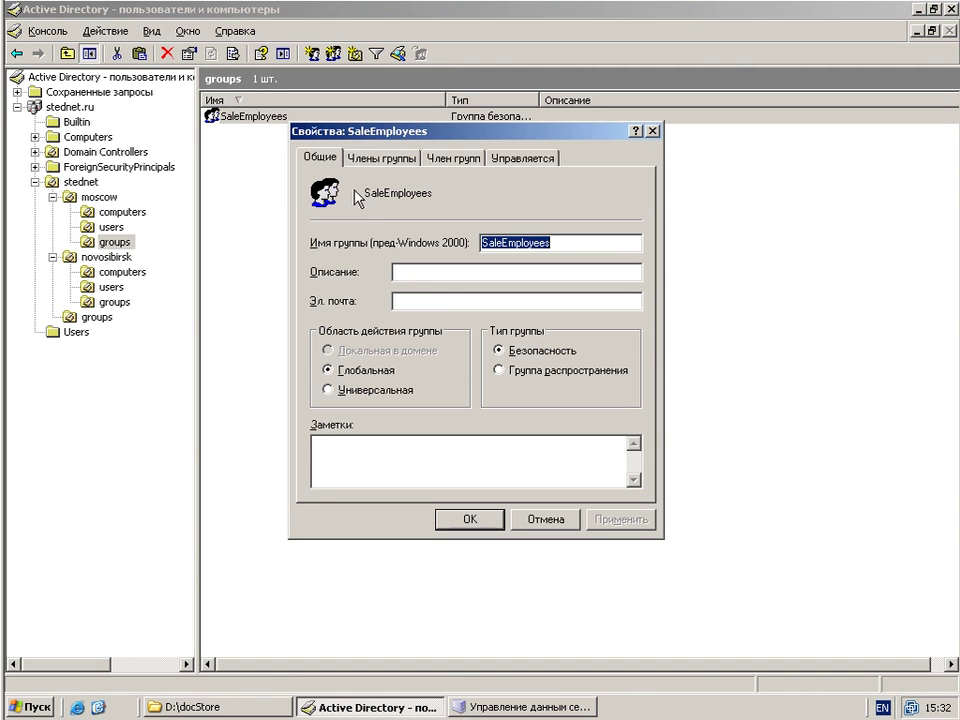
left_click(438, 273)
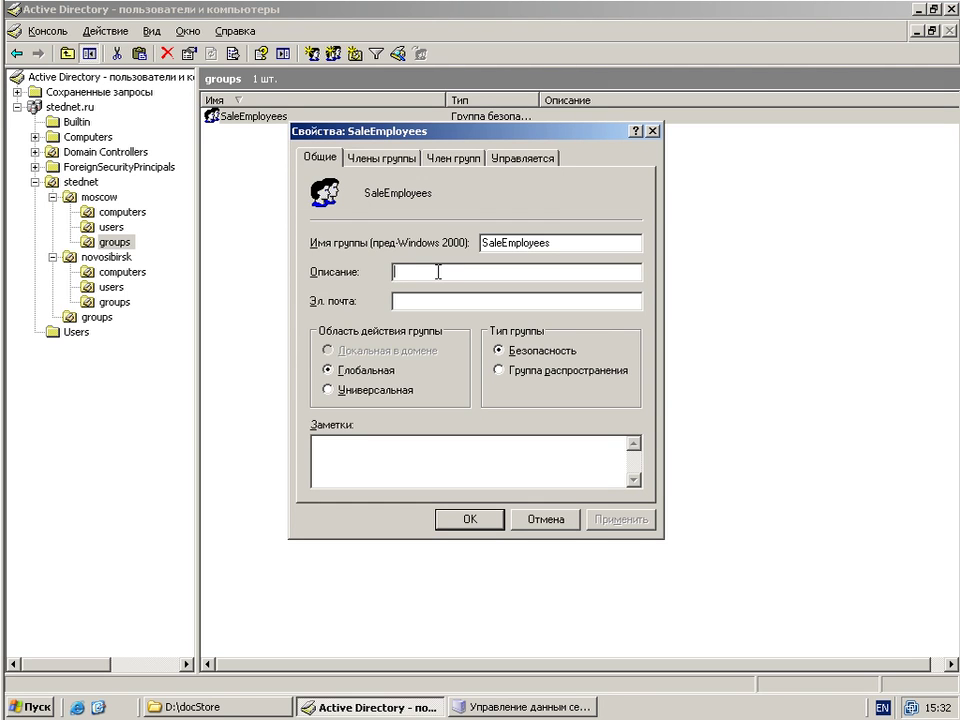
type("Dct cjn")
key("BackSpace")
key("BackSpace")
key("BackSpace")
key("BackSpace")
key("BackSpace")
key("BackSpace")
key("BackSpace")
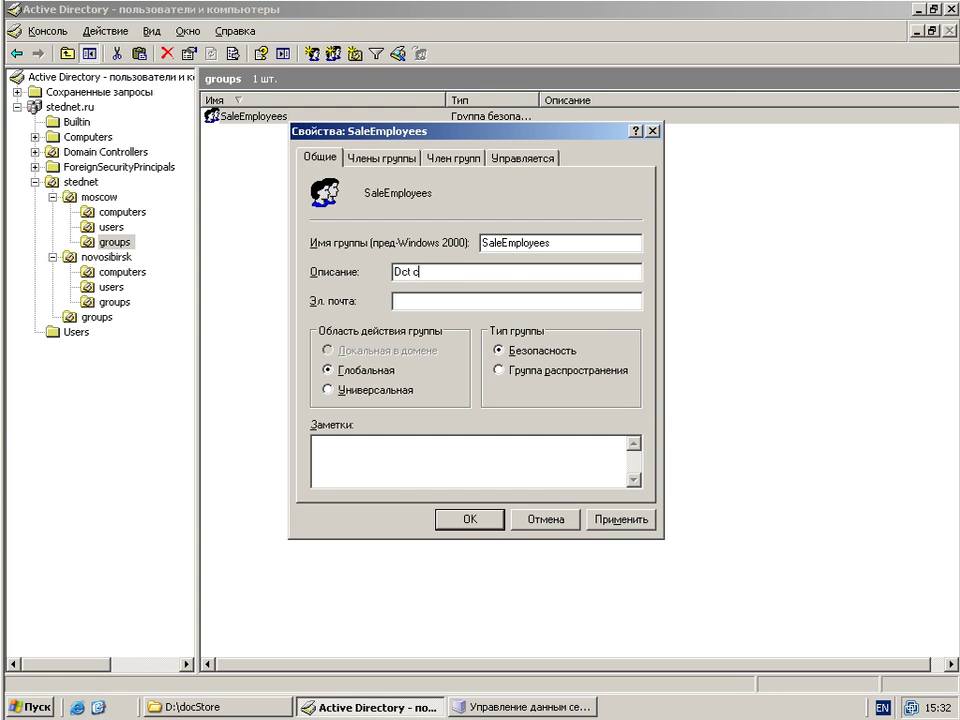
key("alt+shift")
type("Все сотрудники отдела")
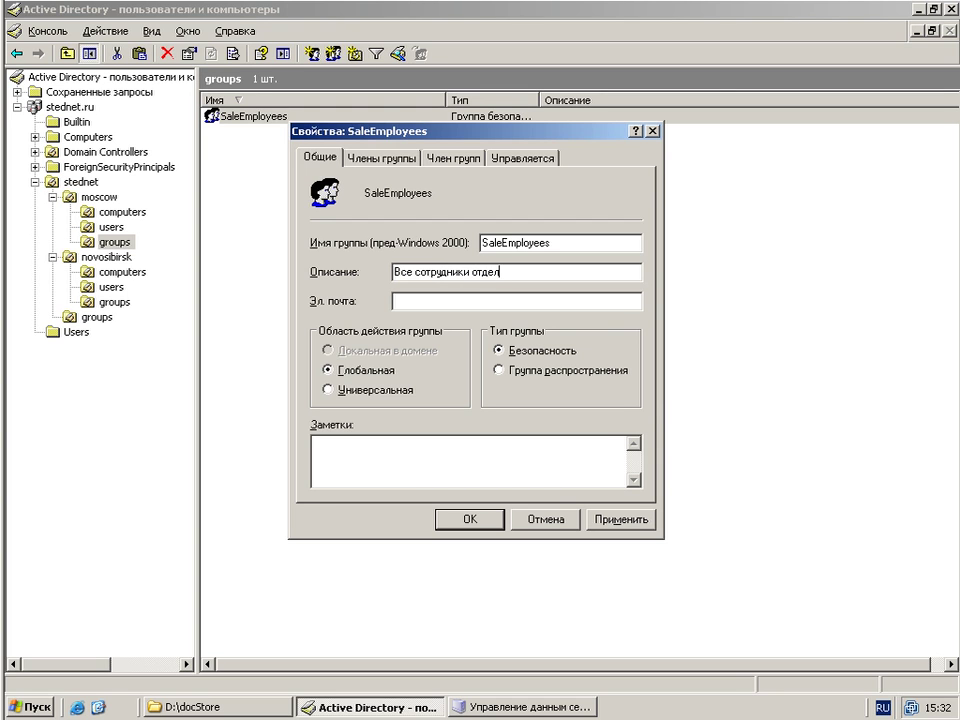
type(" продаж.")
left_click(464, 519)
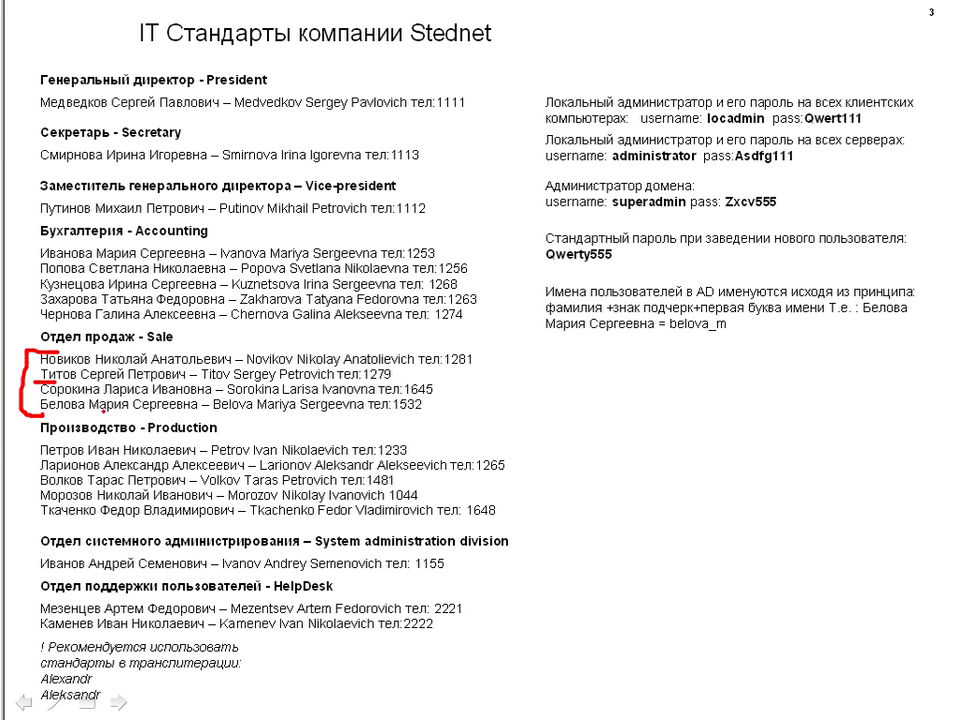
Step: Draw a red mark beside the Отдел продаж staff names on the slide
mouse_move(63, 334)
left_mouse_down()
mouse_move(93, 343)
mouse_move(86, 347)
left_mouse_up()
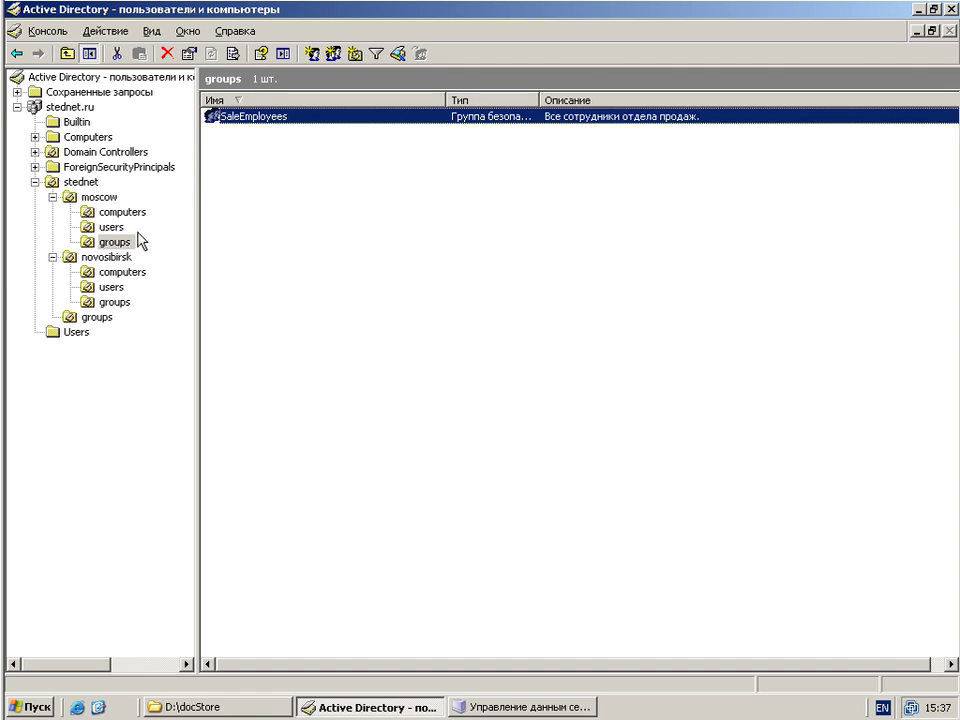
Step: Check the Novosibirsk groups container, then select AccountingEmployees in moscow groups
left_click(110, 243)
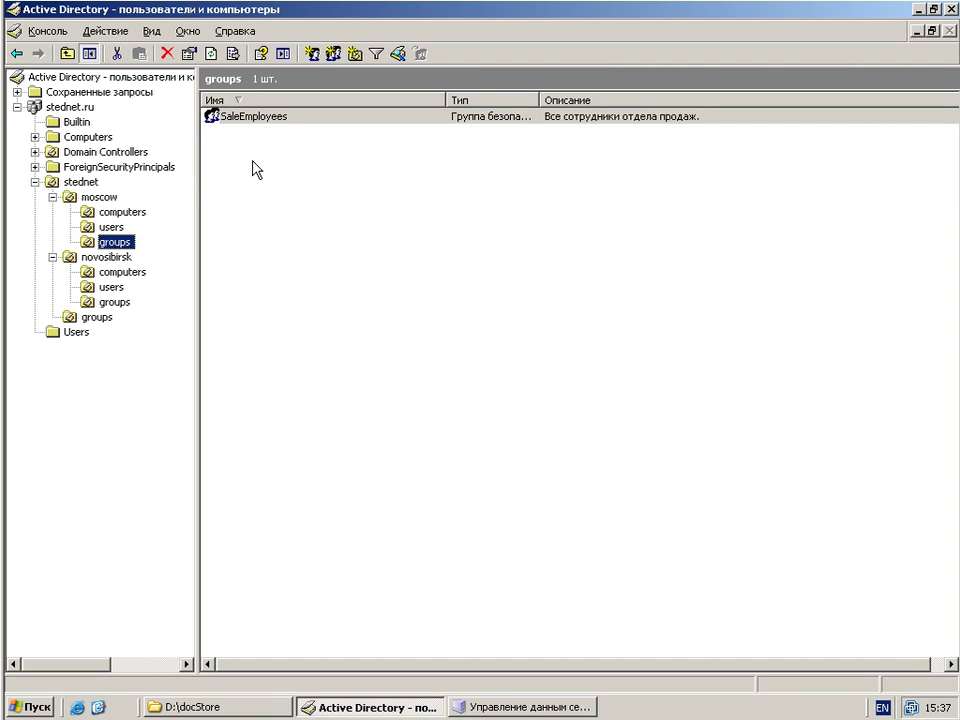
left_click(124, 305)
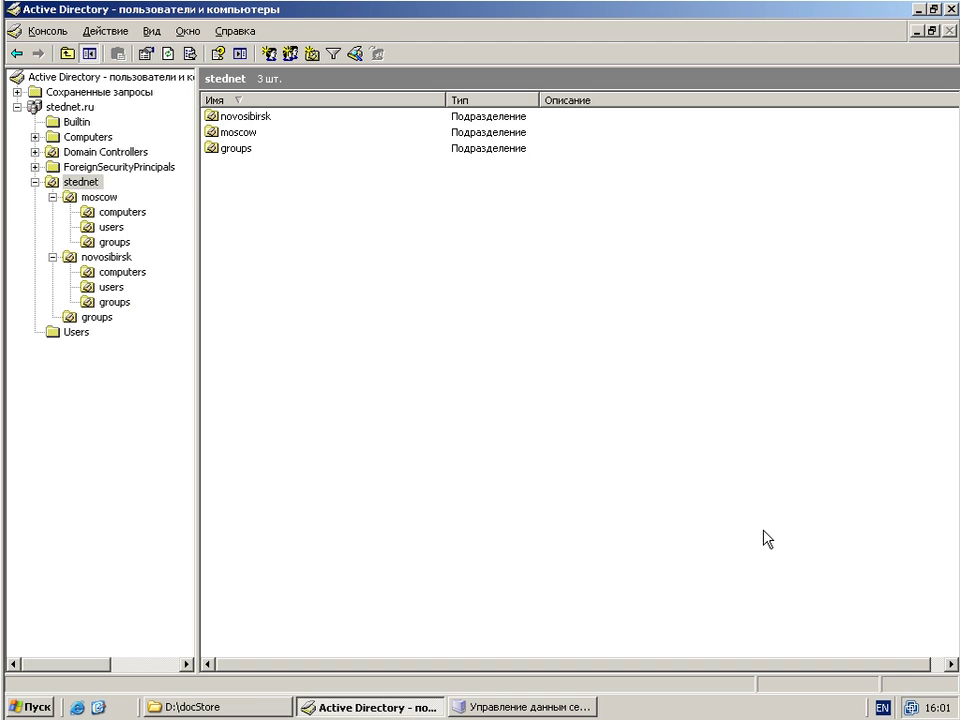
left_click(116, 244)
left_click(252, 131)
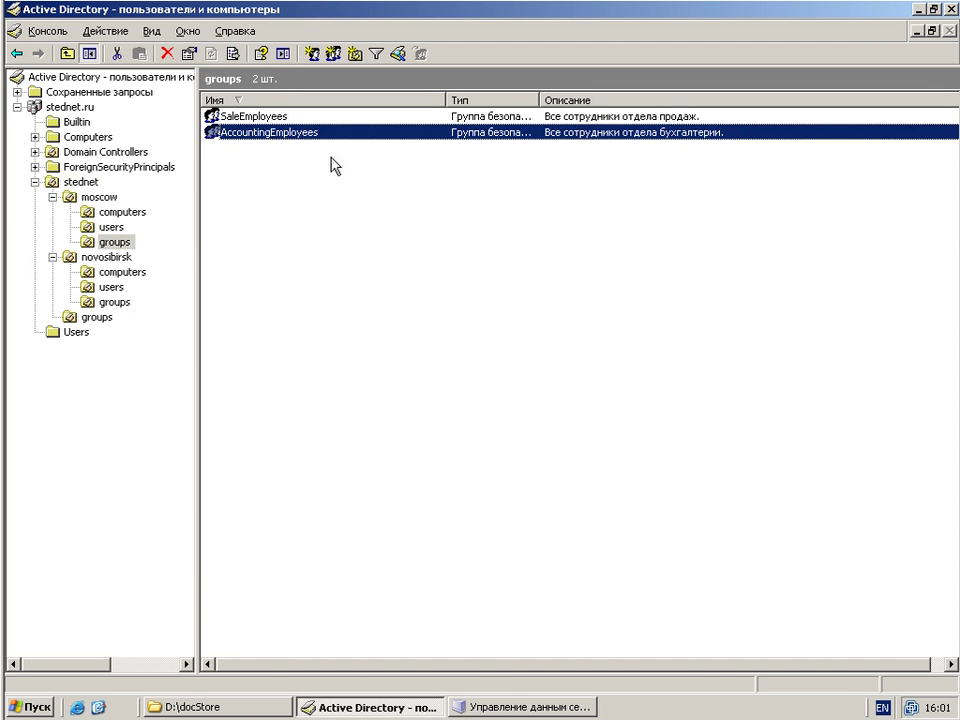
Step: Check that AccountingEmployees has five members, widening the name column, then cancel
double_click(274, 133)
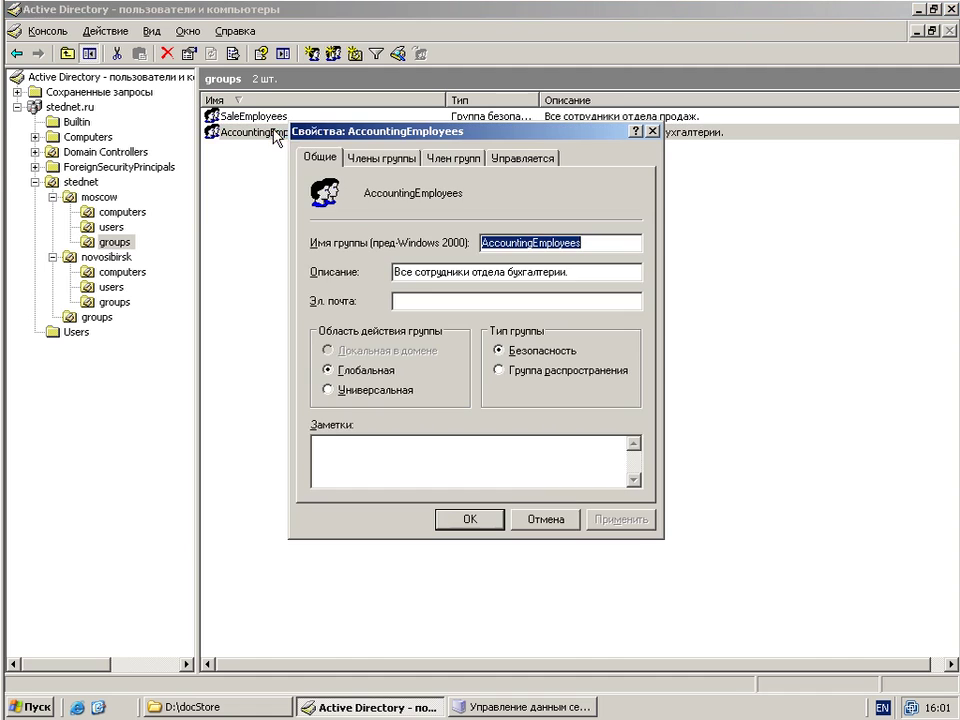
left_click(352, 162)
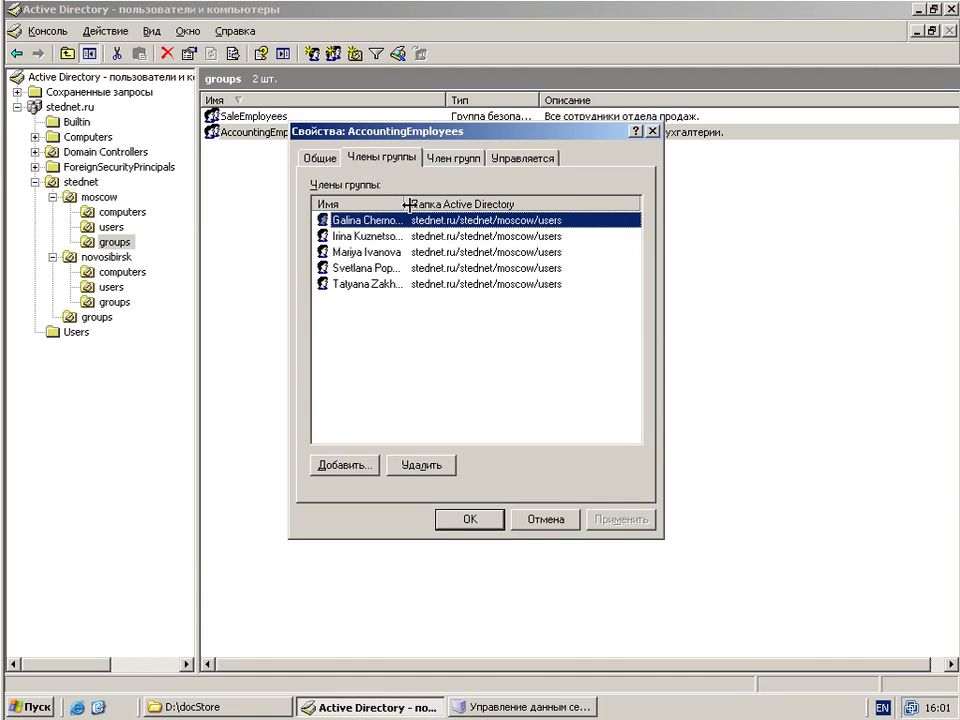
double_click(407, 204)
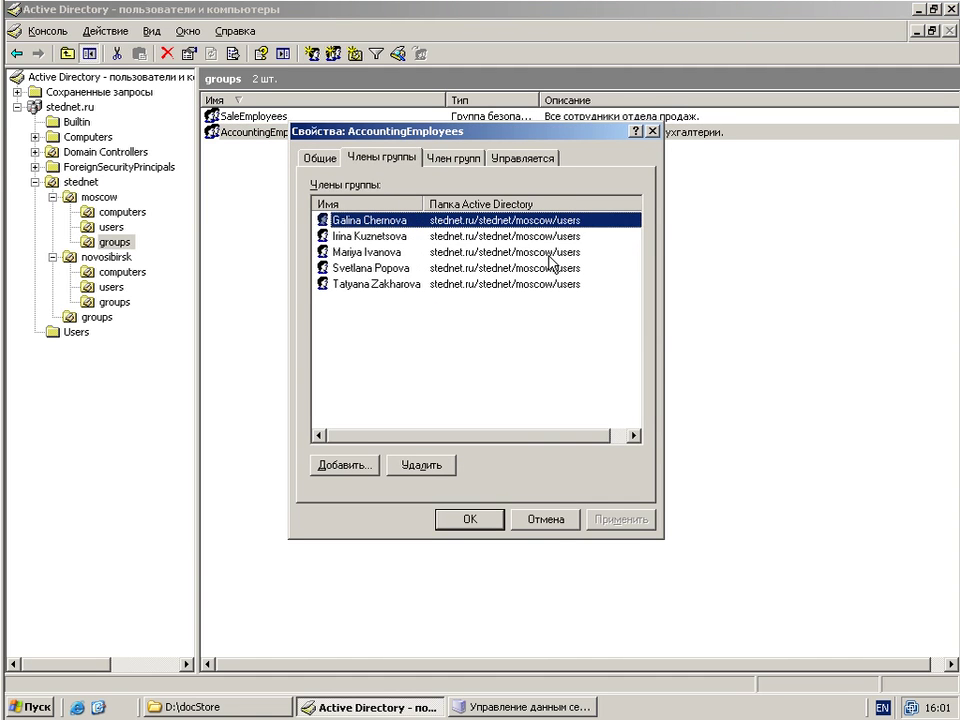
left_click(553, 516)
Step: In the novosibirsk groups, check ProductionEmployees' five members, then cancel without changes
left_click(112, 302)
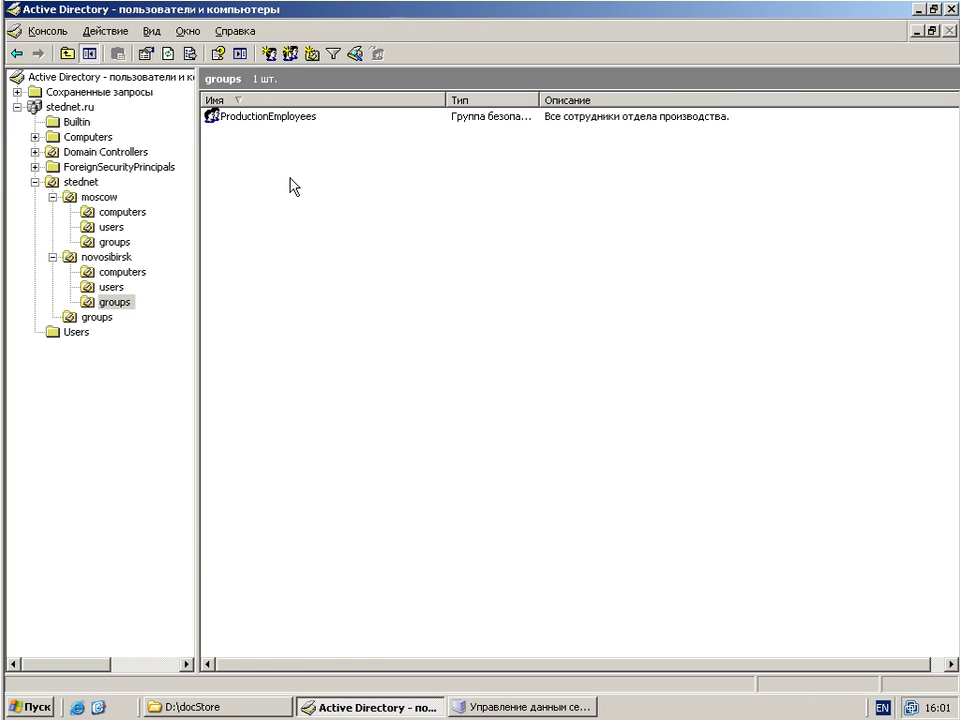
double_click(281, 120)
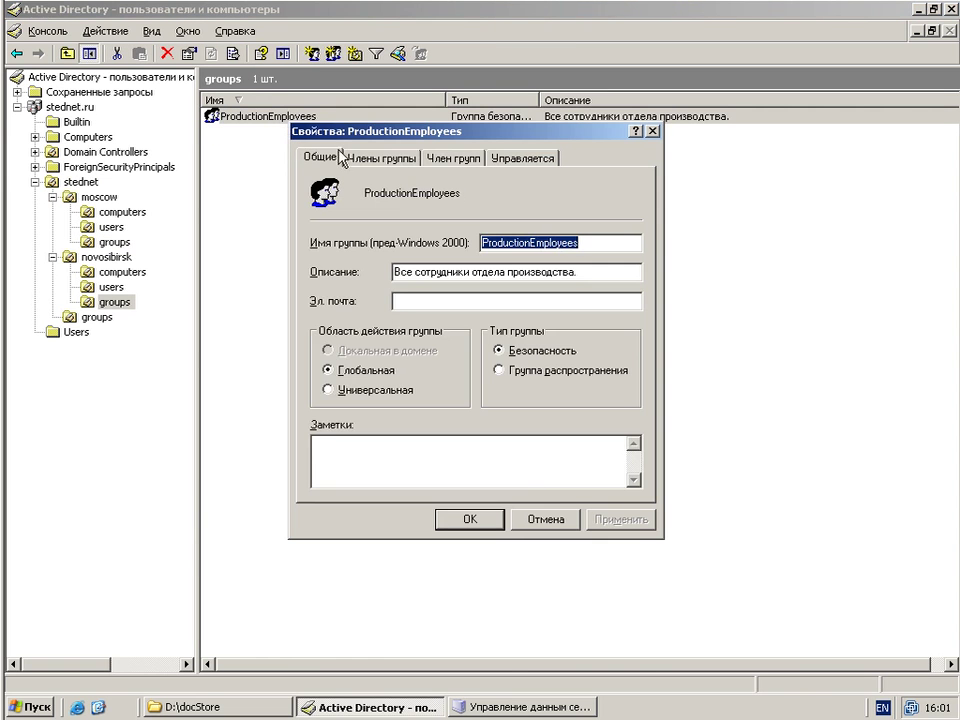
left_click(378, 160)
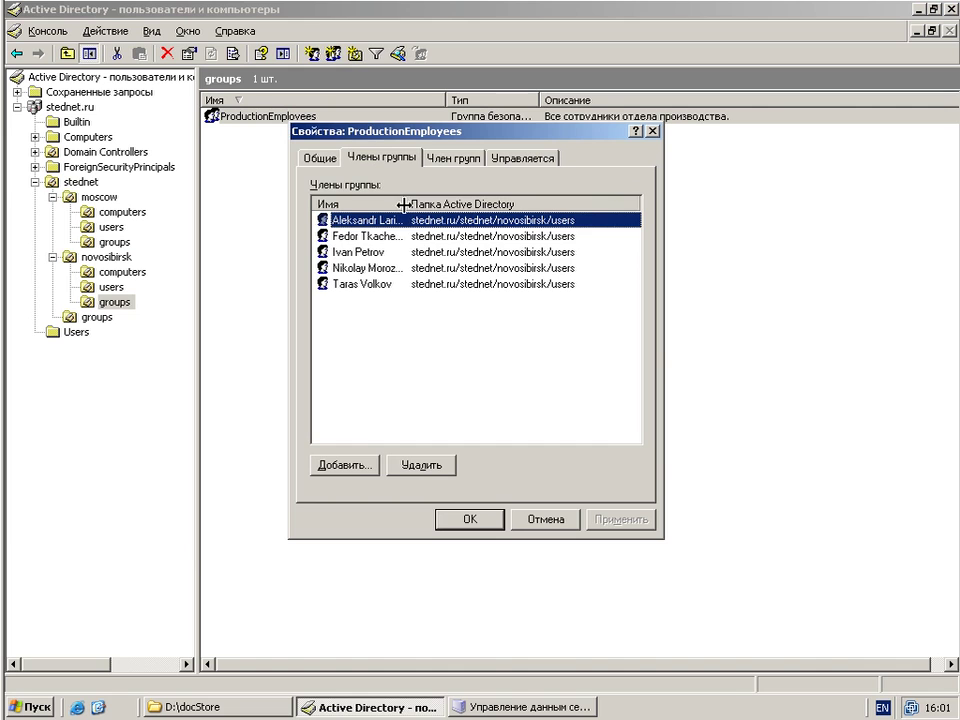
double_click(406, 204)
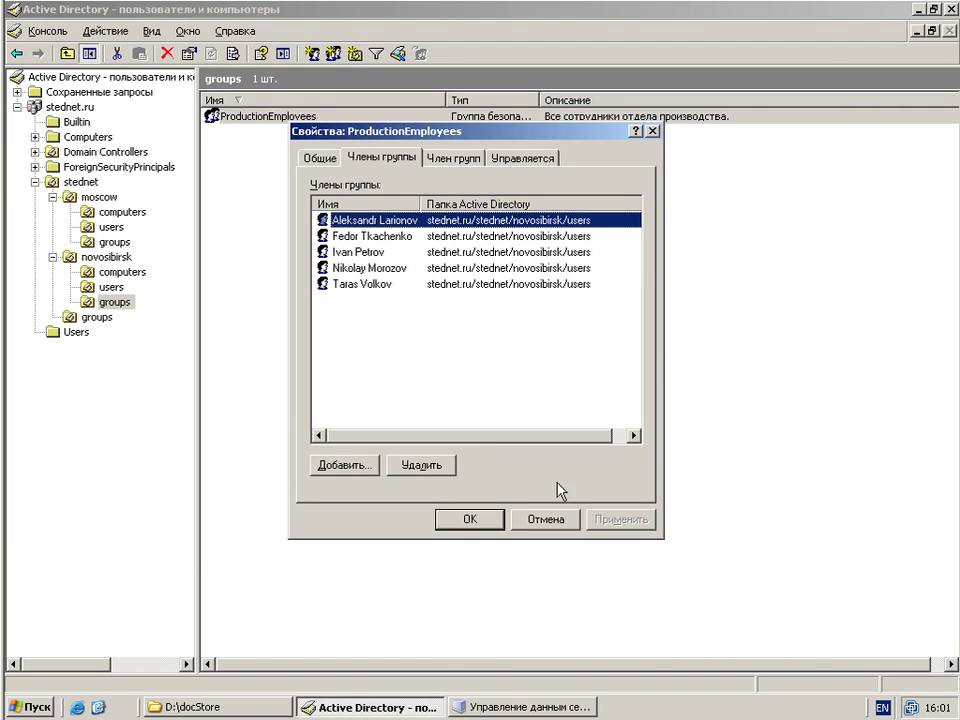
left_click(318, 160)
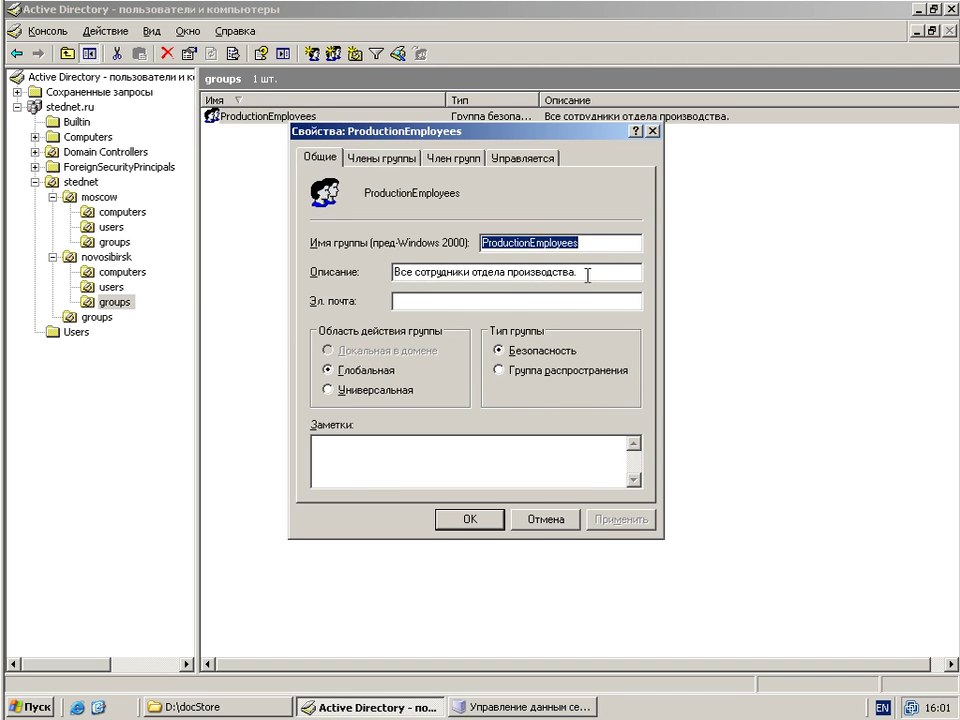
left_click(546, 519)
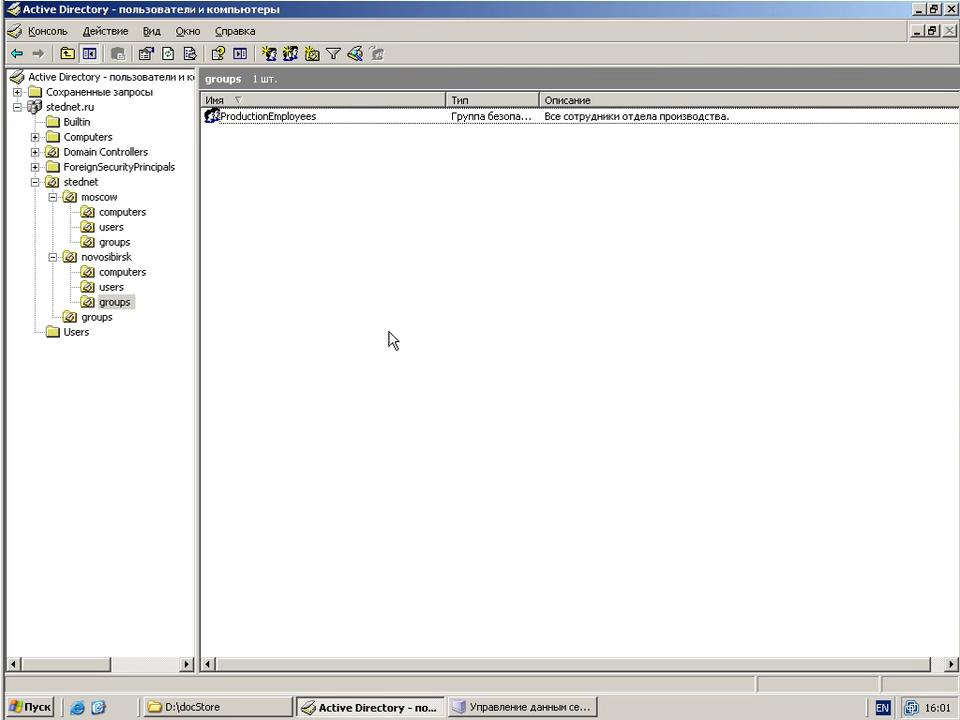
Step: Browse the 15 user accounts in moscow > users, then open the empty stednet > groups container
left_click(112, 229)
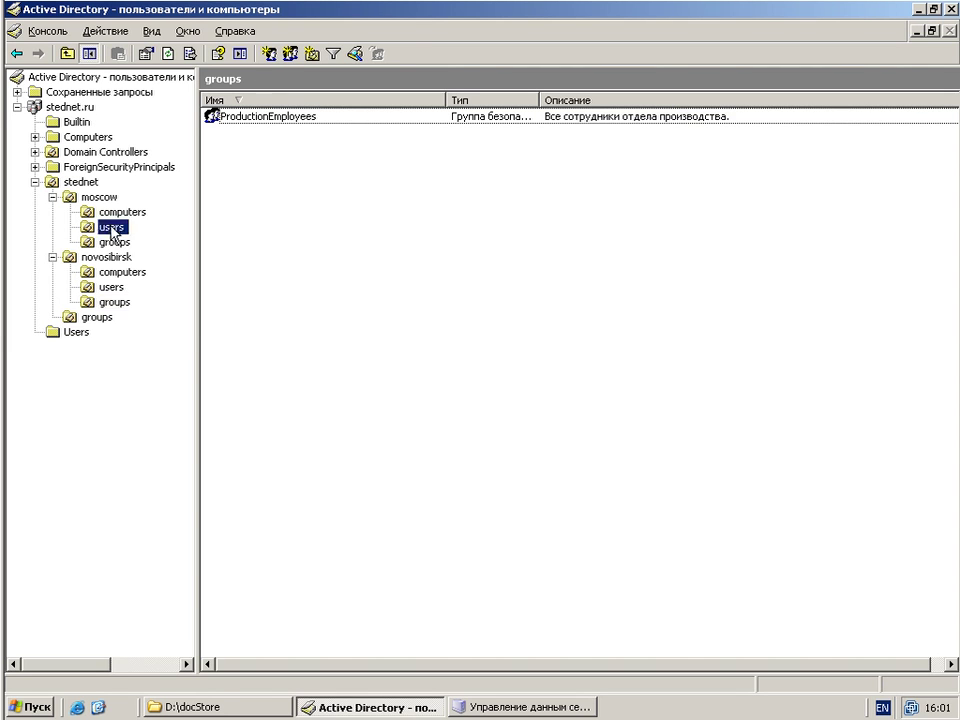
left_click(228, 197)
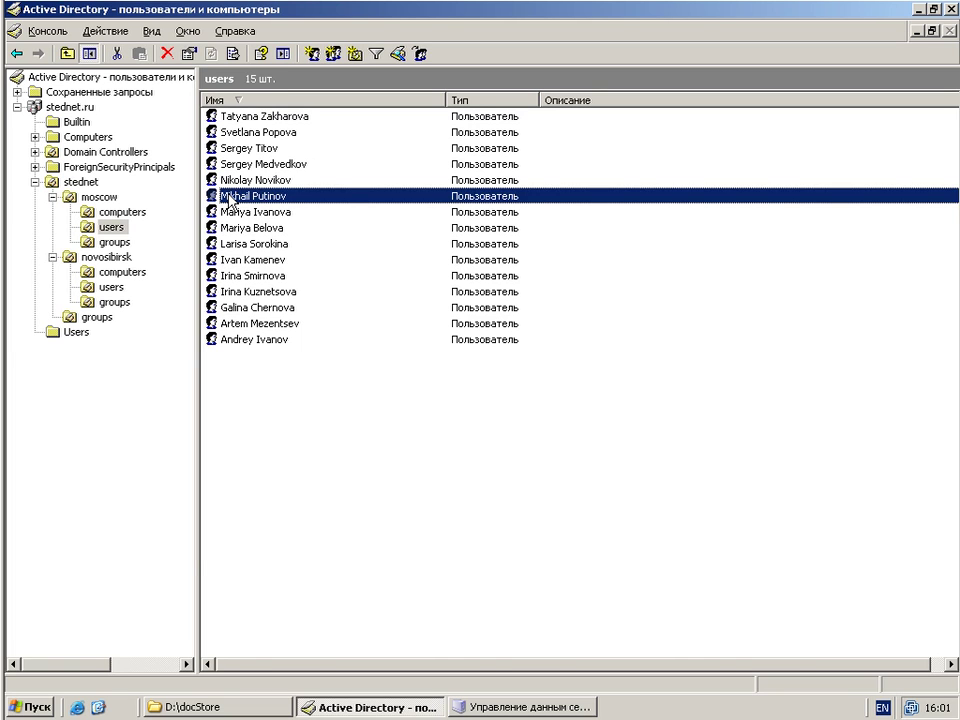
left_click(113, 214)
left_click(115, 227)
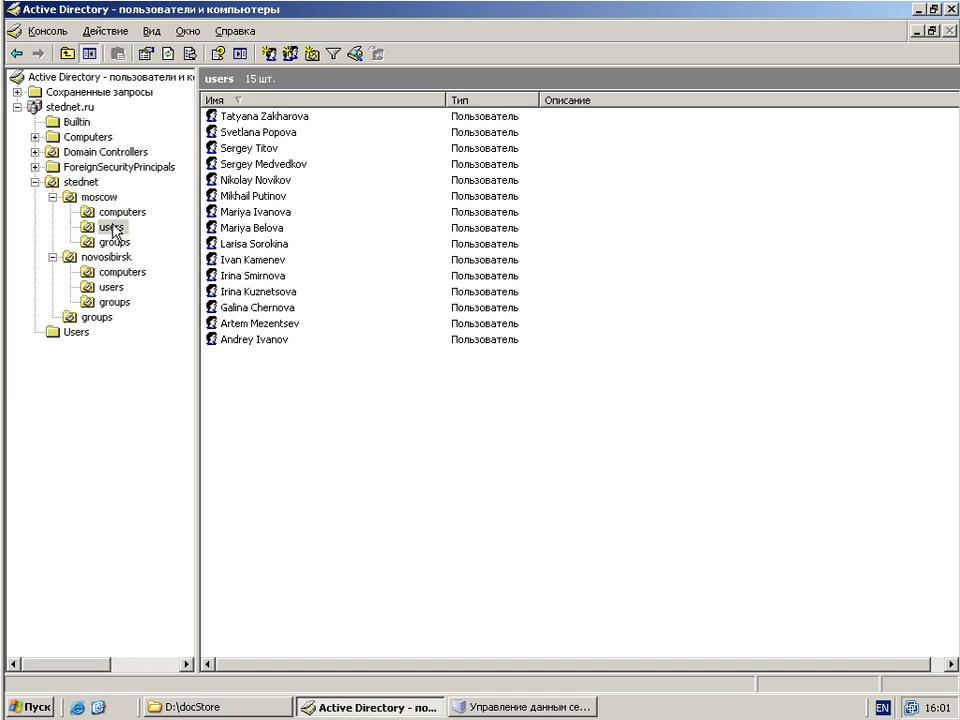
left_click(243, 213)
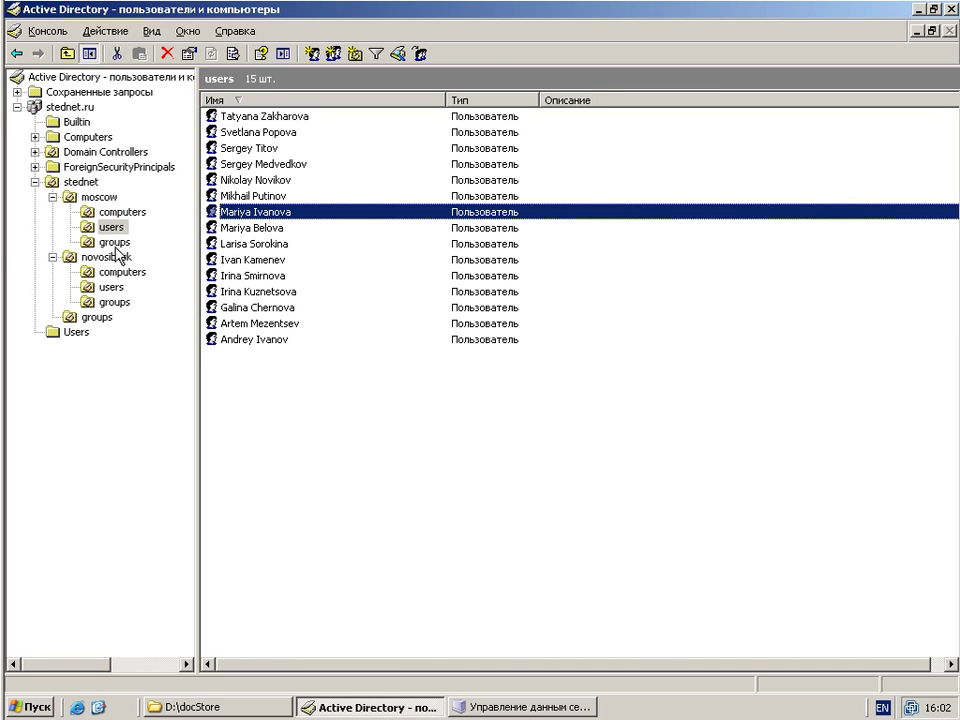
left_click(101, 317)
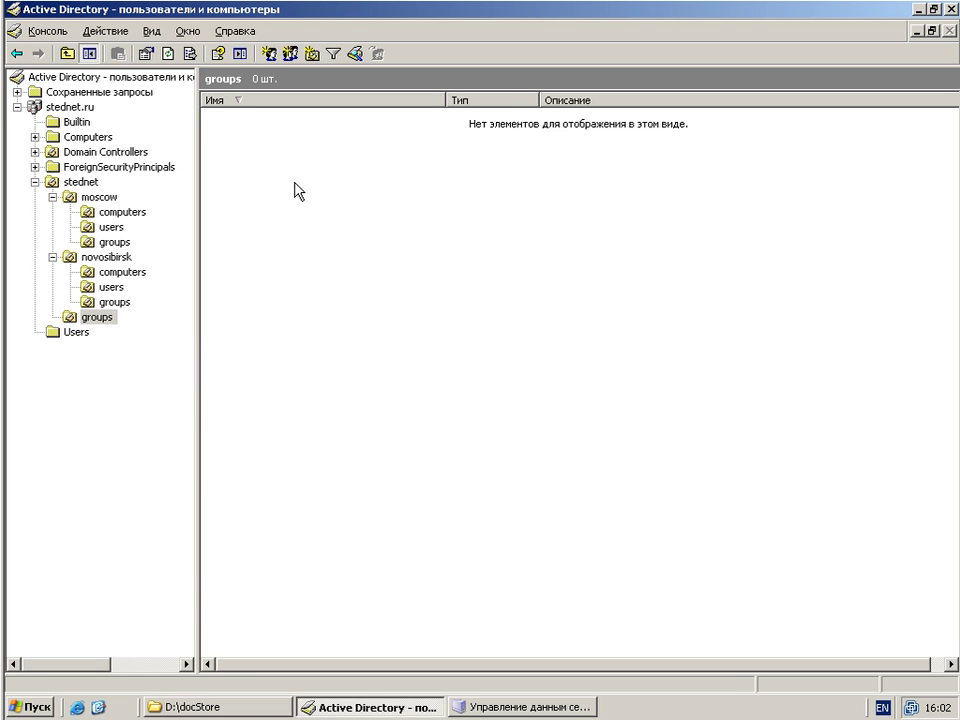
Step: Create the Global Security group AllDepartmentsEmployees in stednet > groups and open its properties
right_click(272, 180)
mouse_move(342, 249)
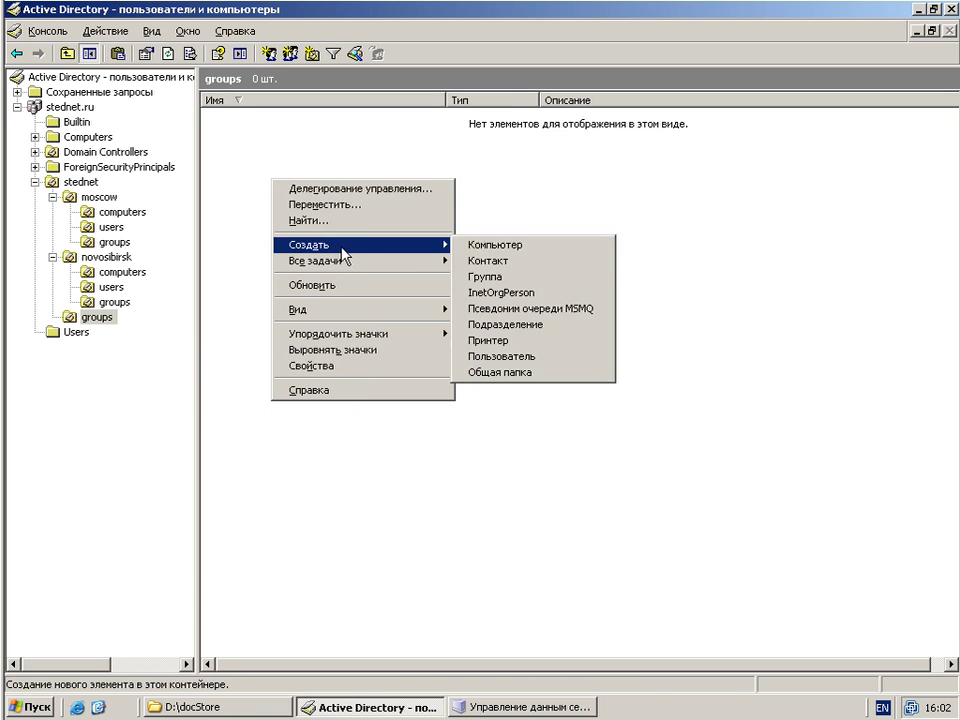
left_click(538, 276)
type("AllDe")
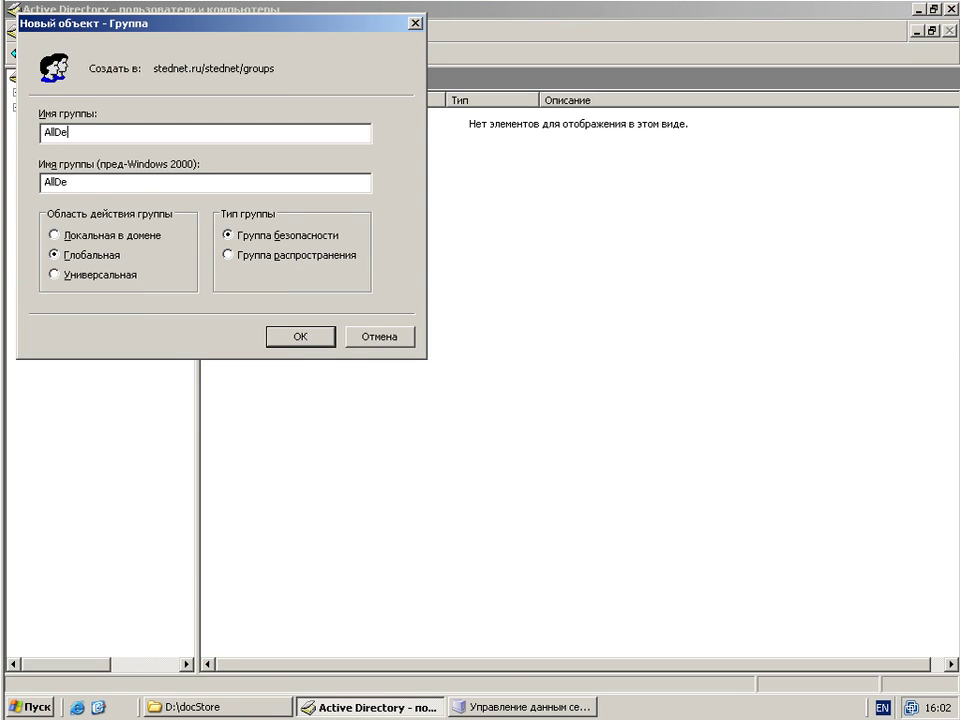
type("partmentsE")
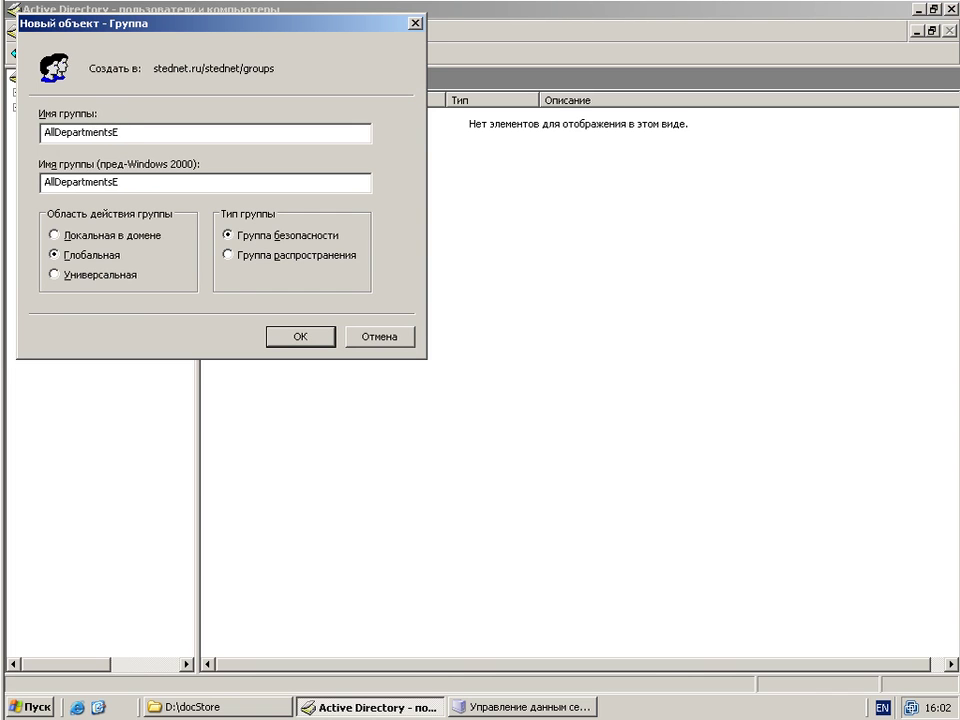
type("mployees")
left_click(328, 340)
double_click(245, 116)
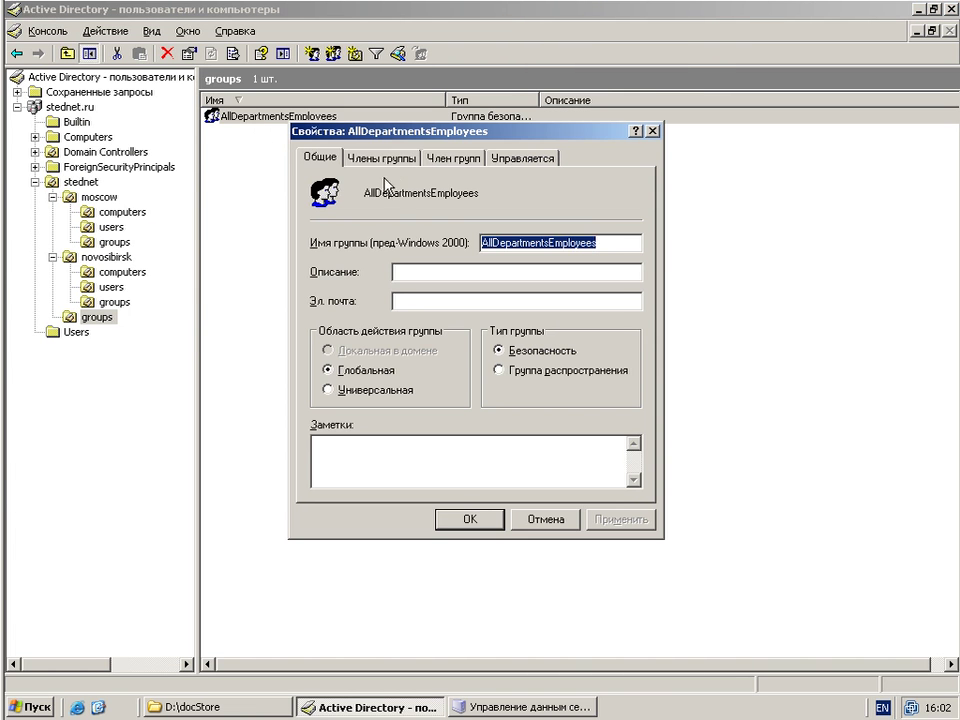
Step: Enter the description 'Сотрудники всех отделов (Sale, Accounting, Production)', apply it and close
left_click(404, 270)
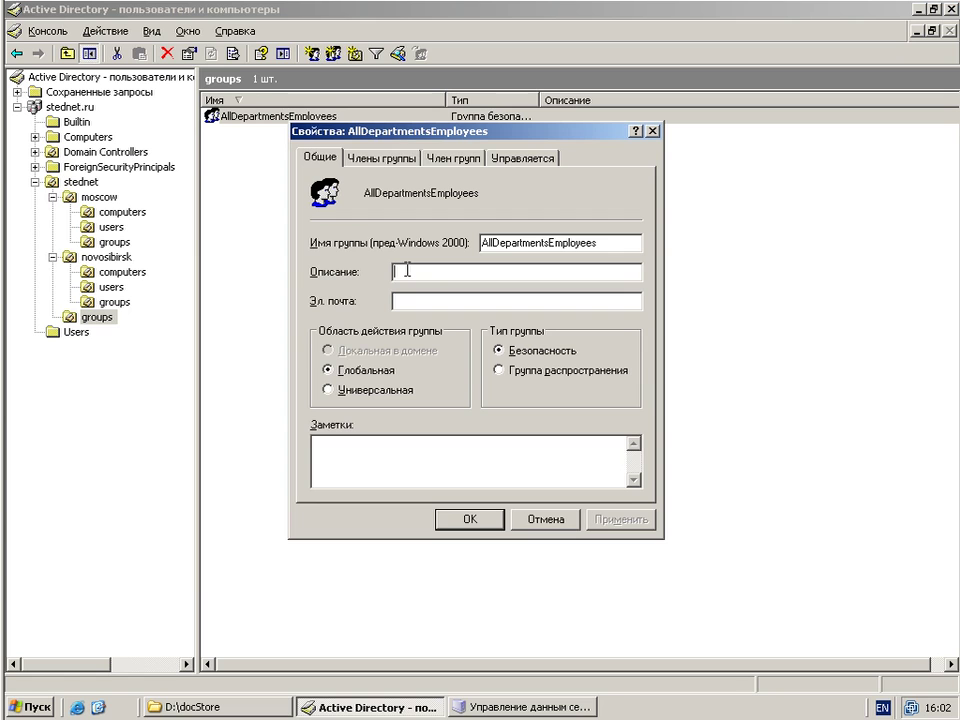
key("alt+shift")
type("Сотрудники всех отделов")
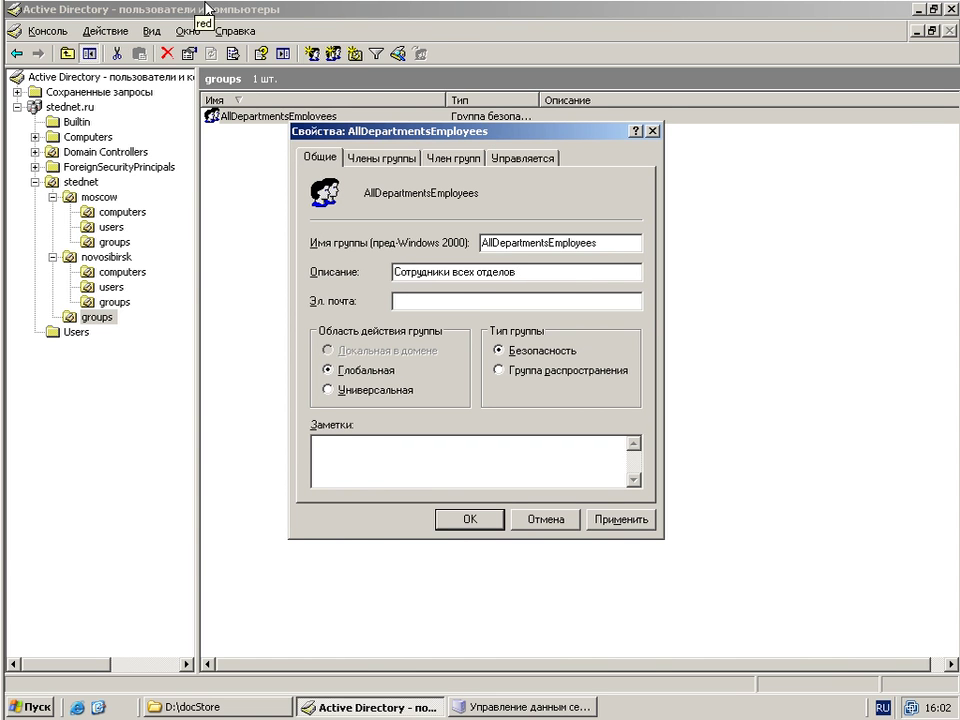
key("alt+Tab")
mouse_move(36, 214)
left_mouse_down()
mouse_move(8, 412)
mouse_move(22, 505)
mouse_move(44, 512)
left_mouse_up()
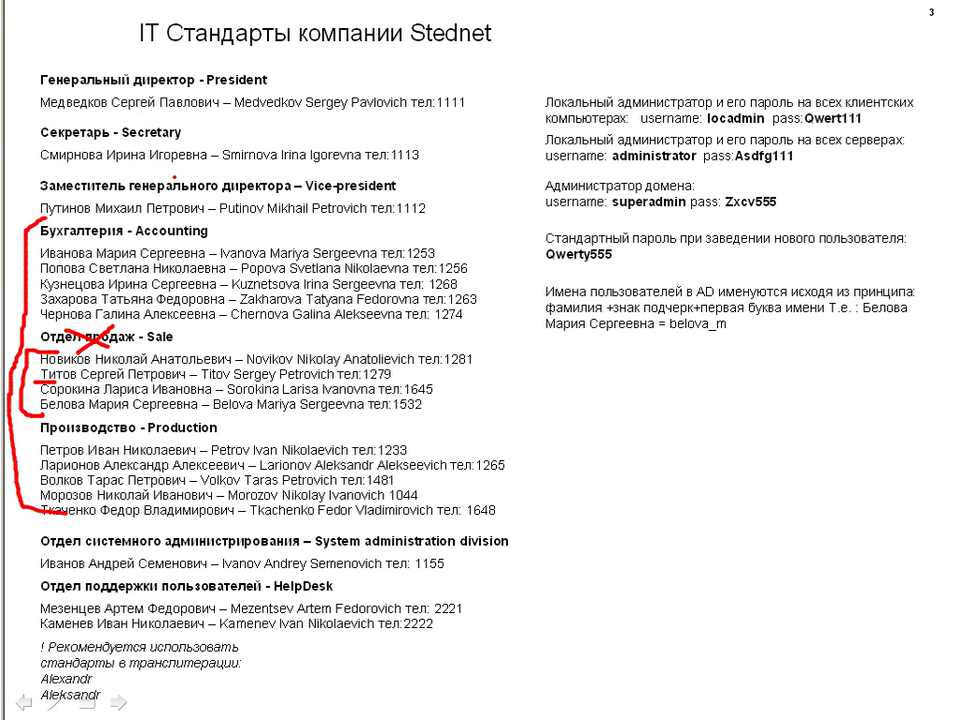
key("alt+Tab")
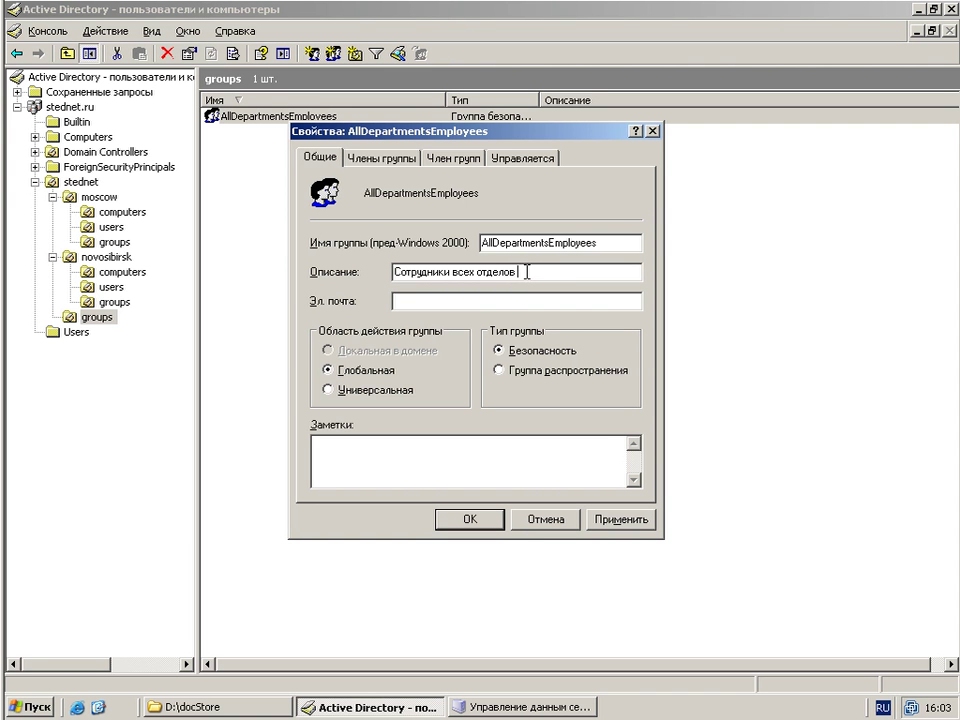
type("(")
type("Ыфду")
key("BackSpace")
key("BackSpace")
key("BackSpace")
key("BackSpace")
key("alt+shift")
type("Sale, Accounting, Produ")
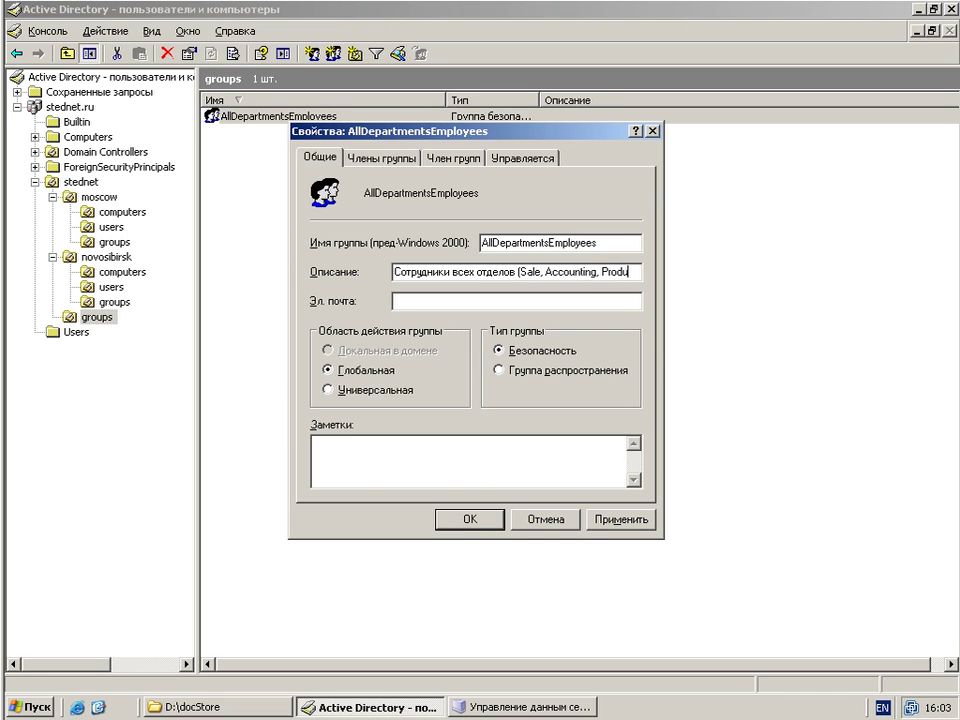
type("ction")
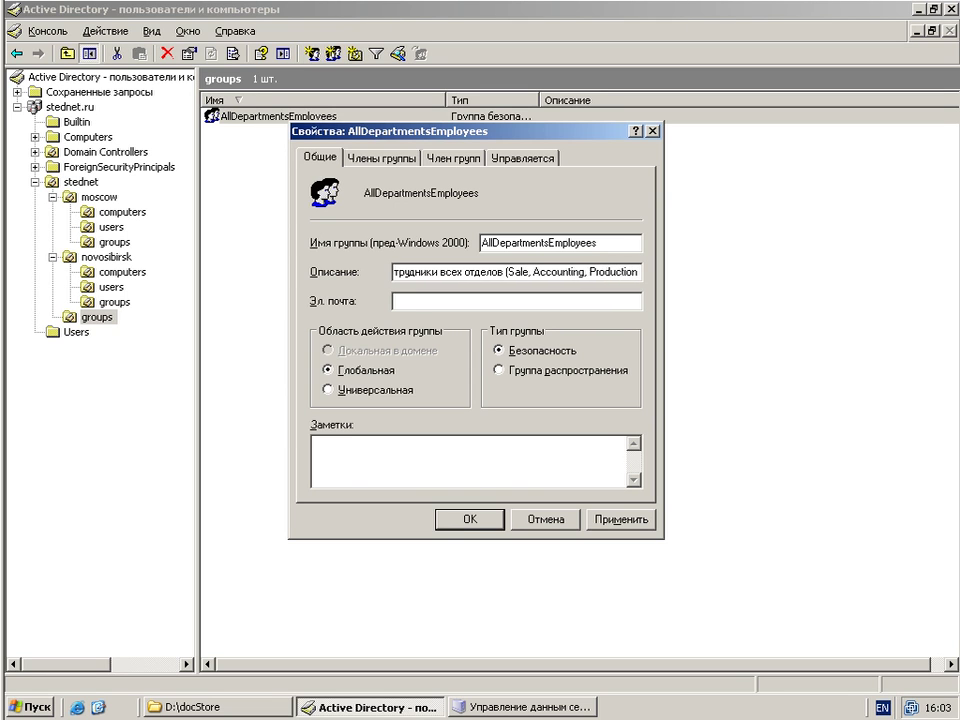
type(")")
left_click(629, 520)
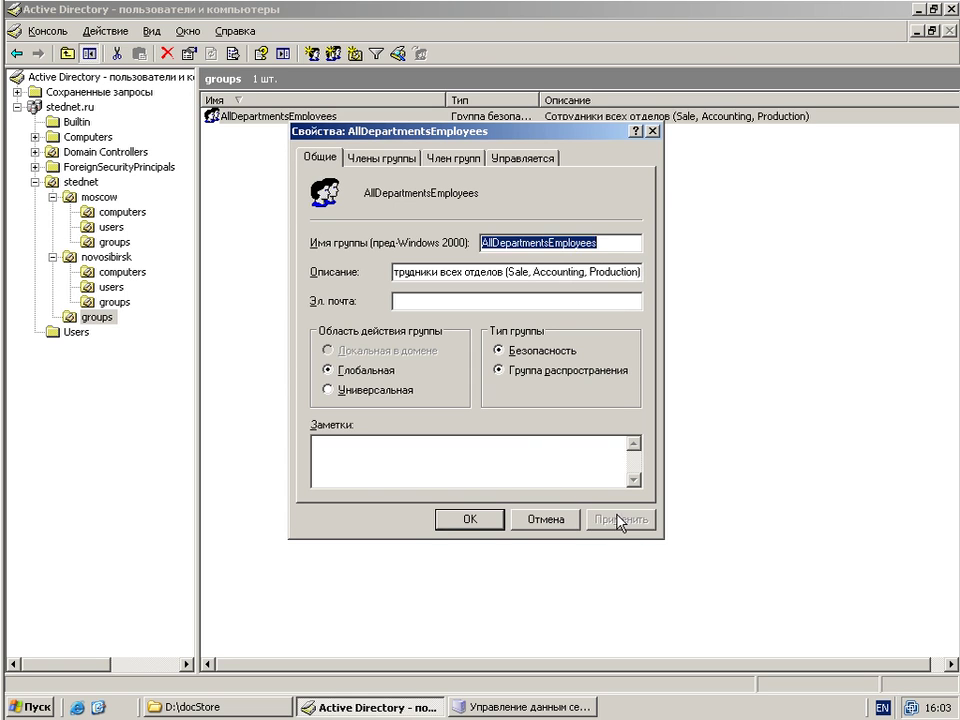
left_click(467, 519)
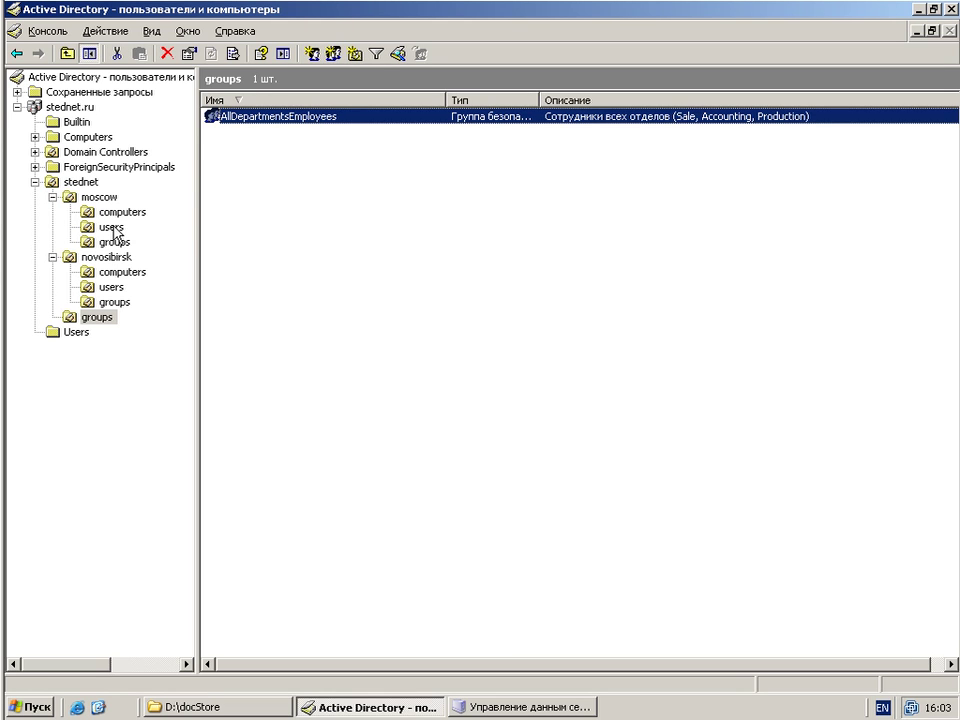
Step: Review the SaleEmployees member list in moscow > groups, then open AllDepartmentsEmployees' properties
left_click(113, 243)
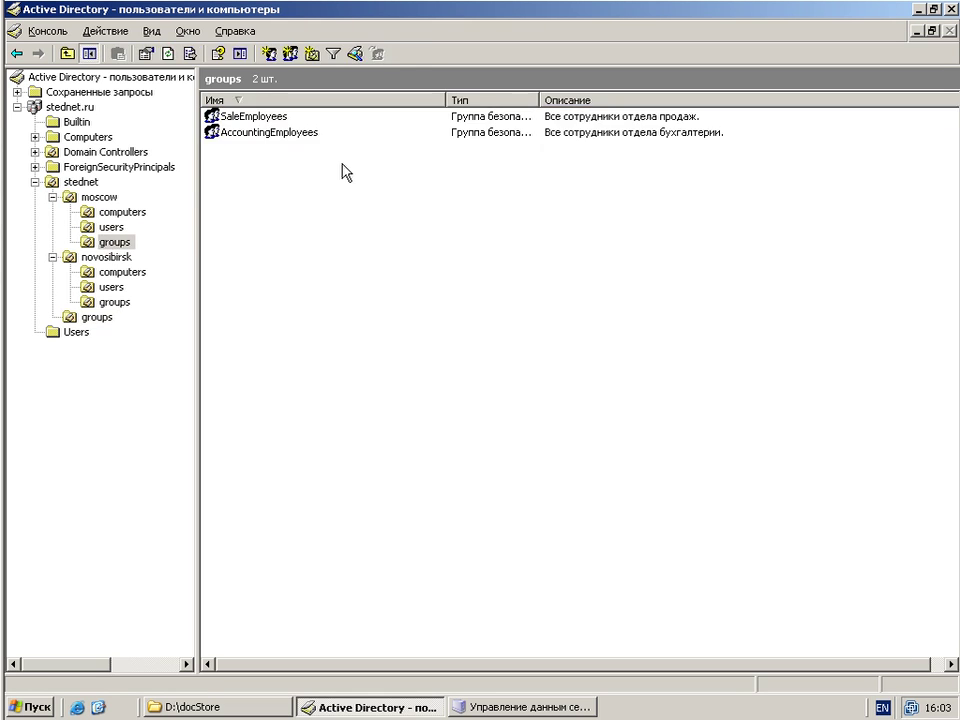
double_click(249, 117)
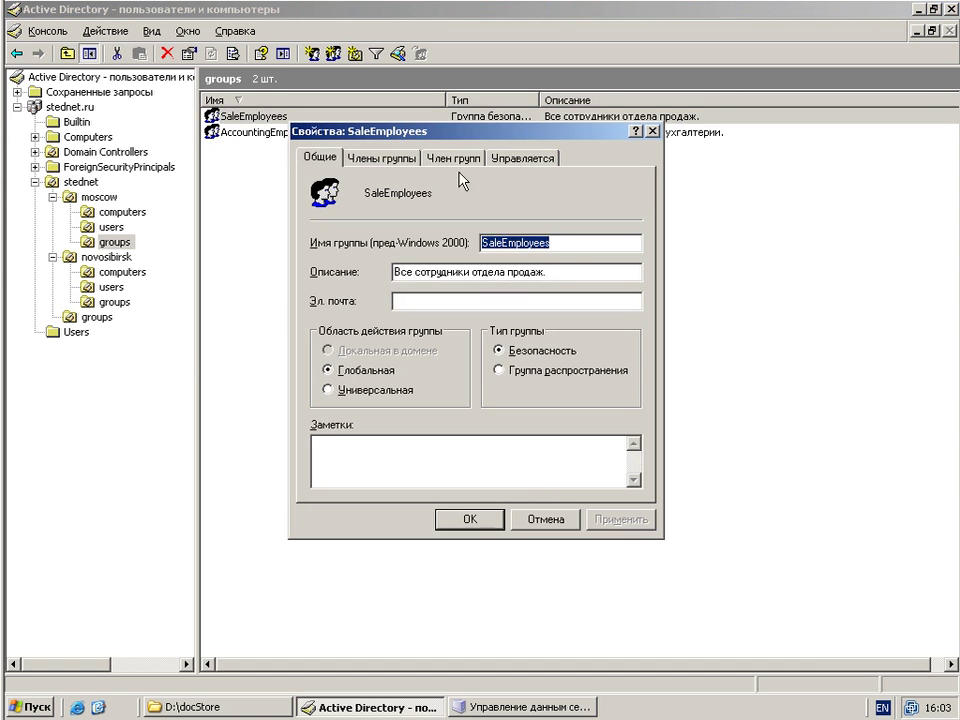
left_click(375, 158)
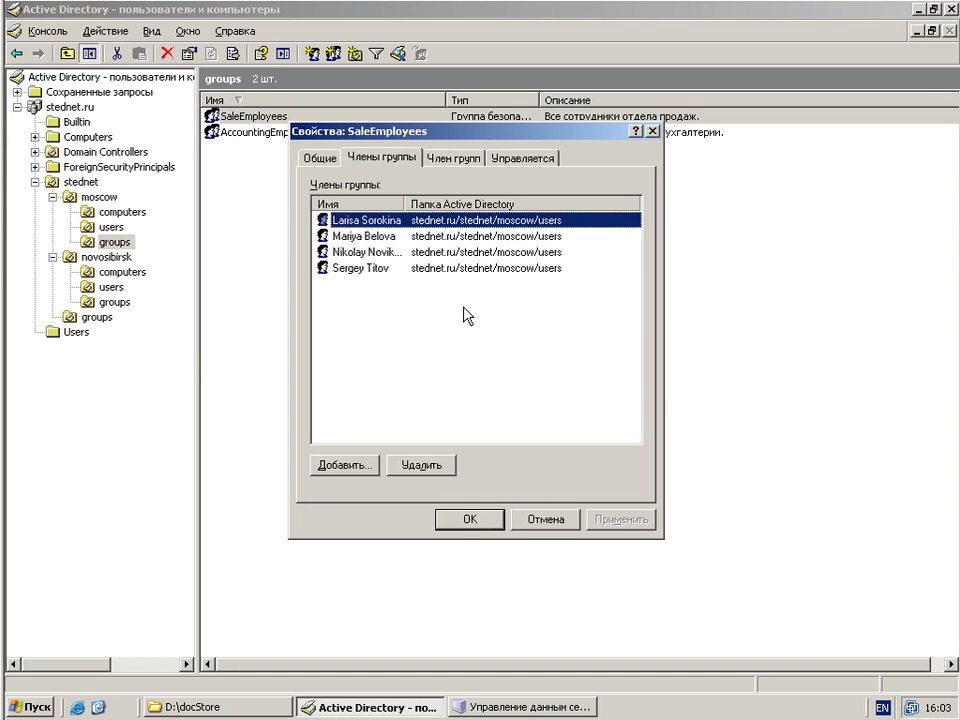
double_click(407, 204)
left_click(488, 253)
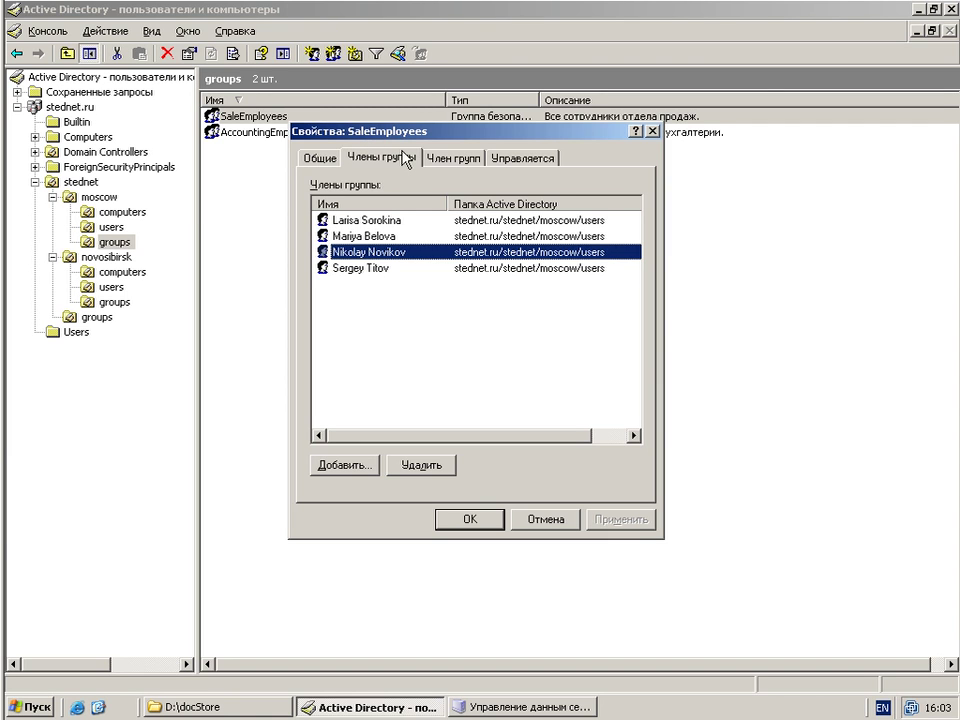
left_click(535, 519)
left_click(97, 317)
double_click(280, 117)
Step: Add a moscow user, entered by logon name and resolved, to AllDepartmentsEmployees and save
left_click(354, 159)
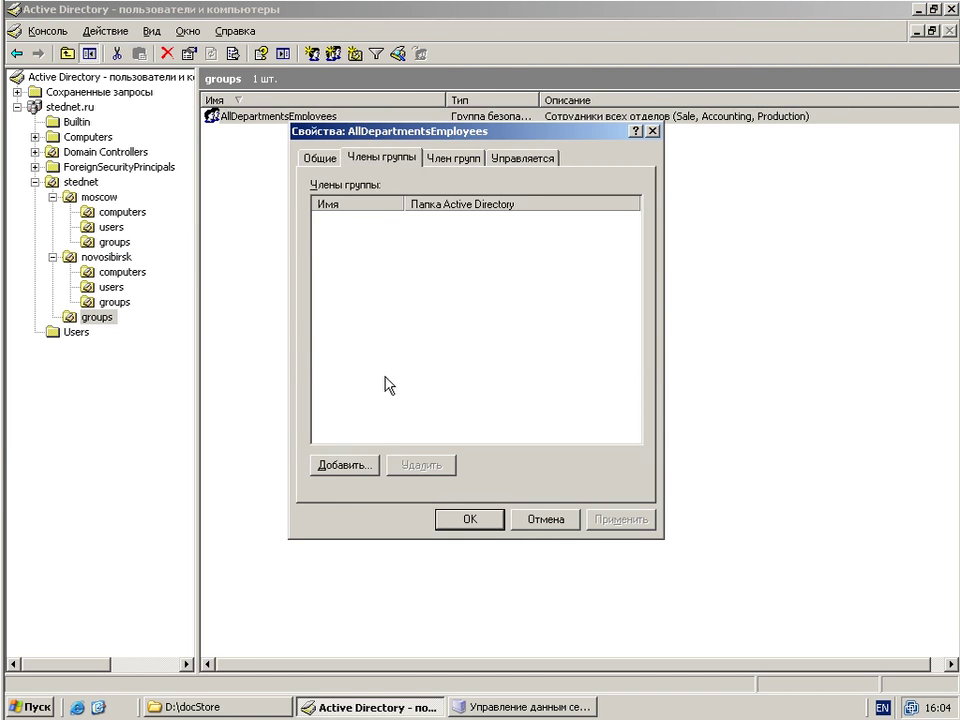
left_click(345, 465)
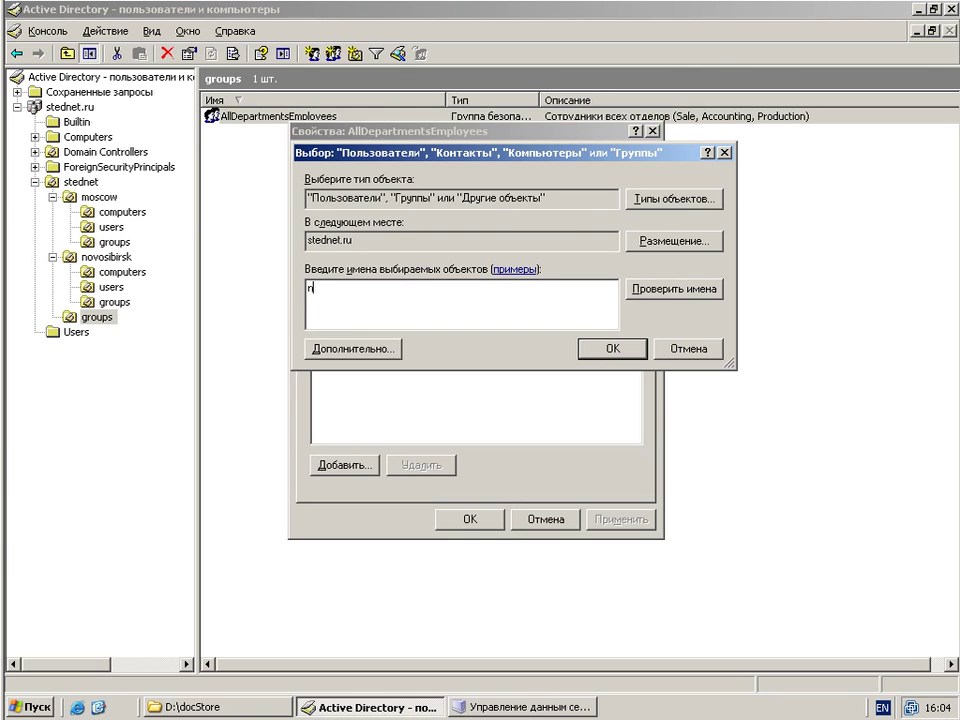
left_click(705, 291)
left_click(622, 348)
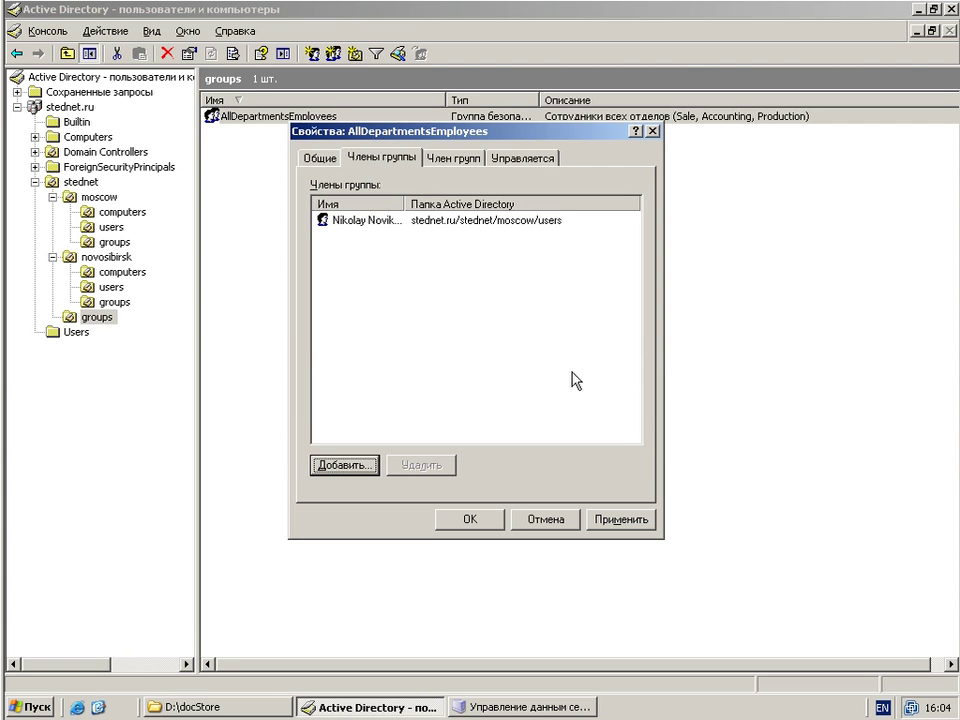
left_click(624, 518)
left_click(468, 519)
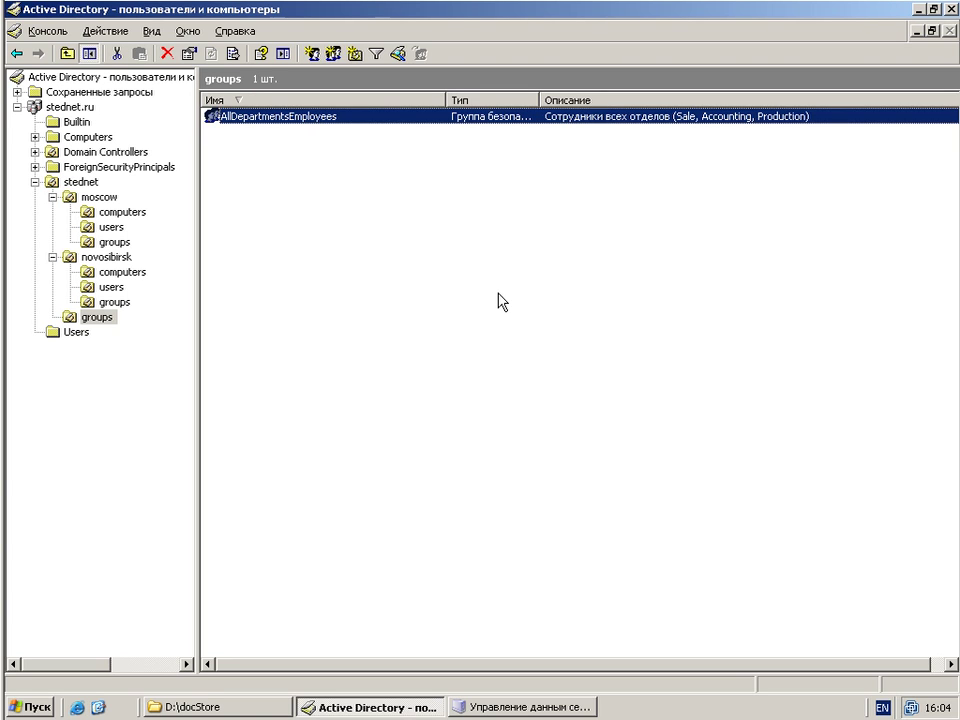
double_click(264, 118)
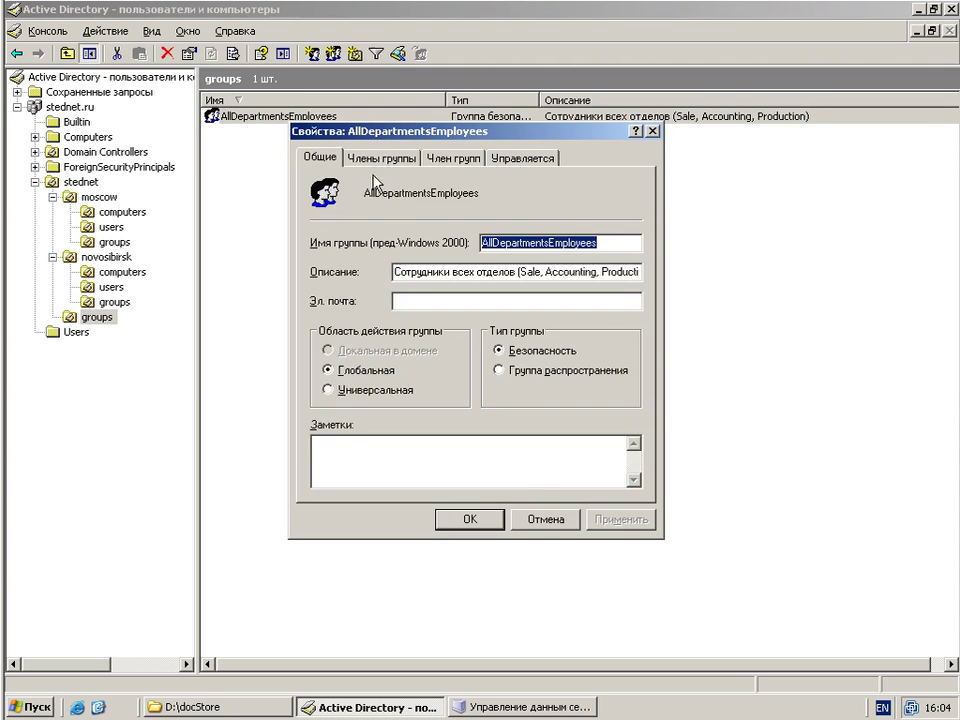
left_click(381, 159)
left_click(551, 521)
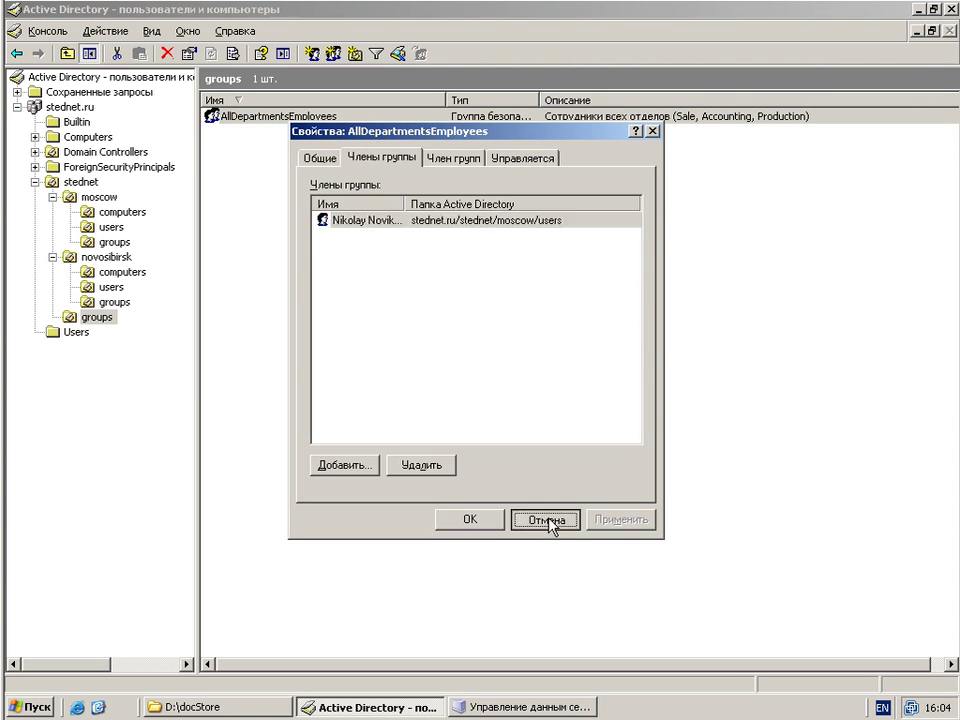
left_click(122, 242)
double_click(259, 118)
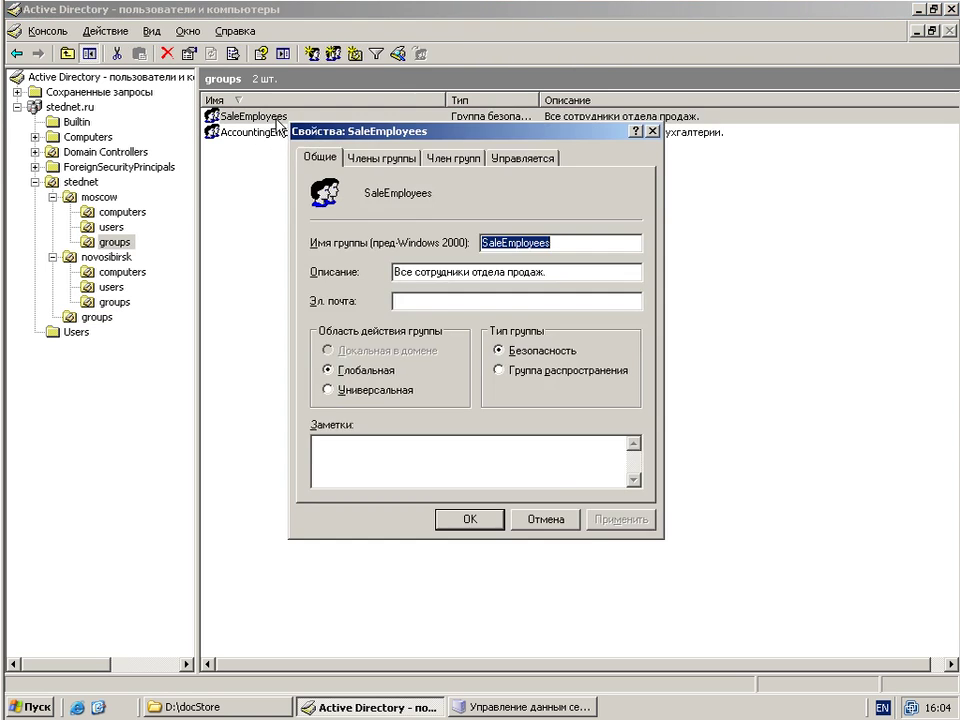
left_click(385, 159)
left_click(328, 251)
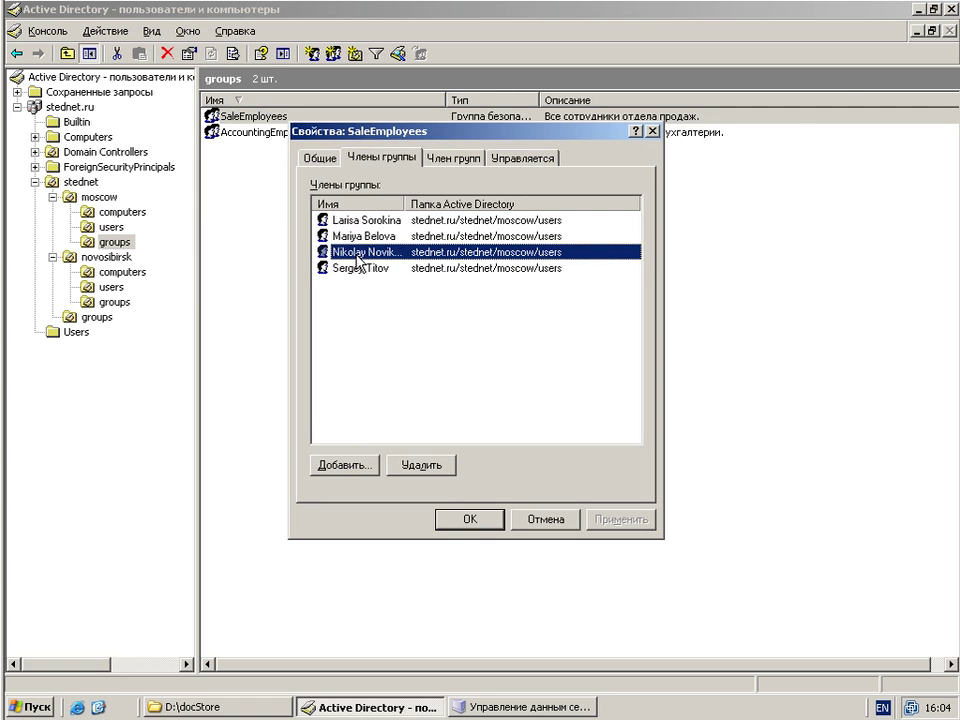
double_click(406, 204)
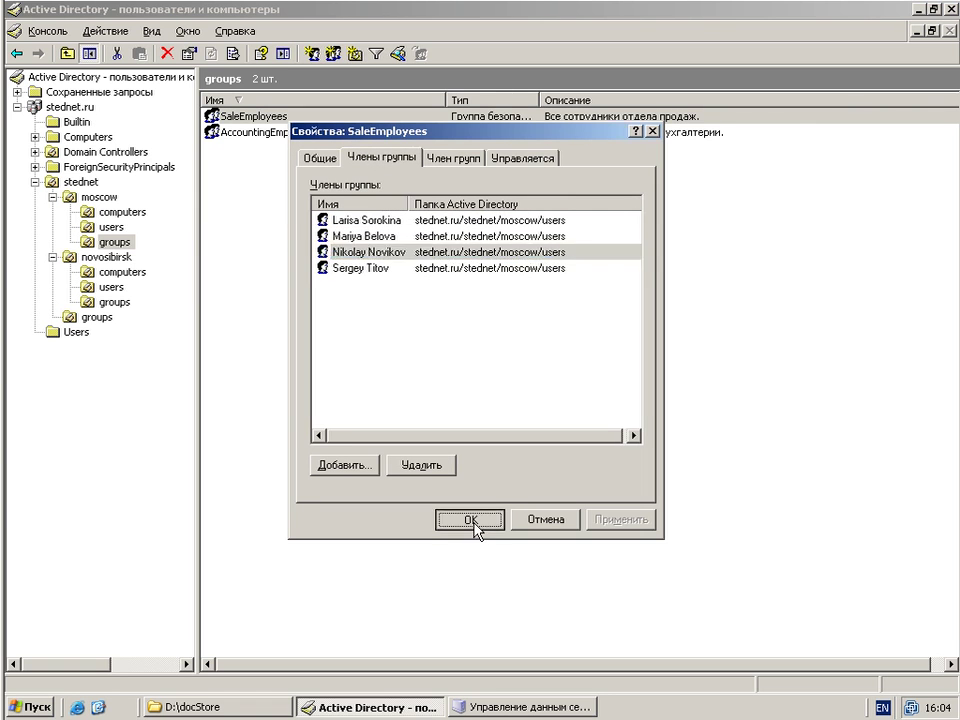
left_click(470, 520)
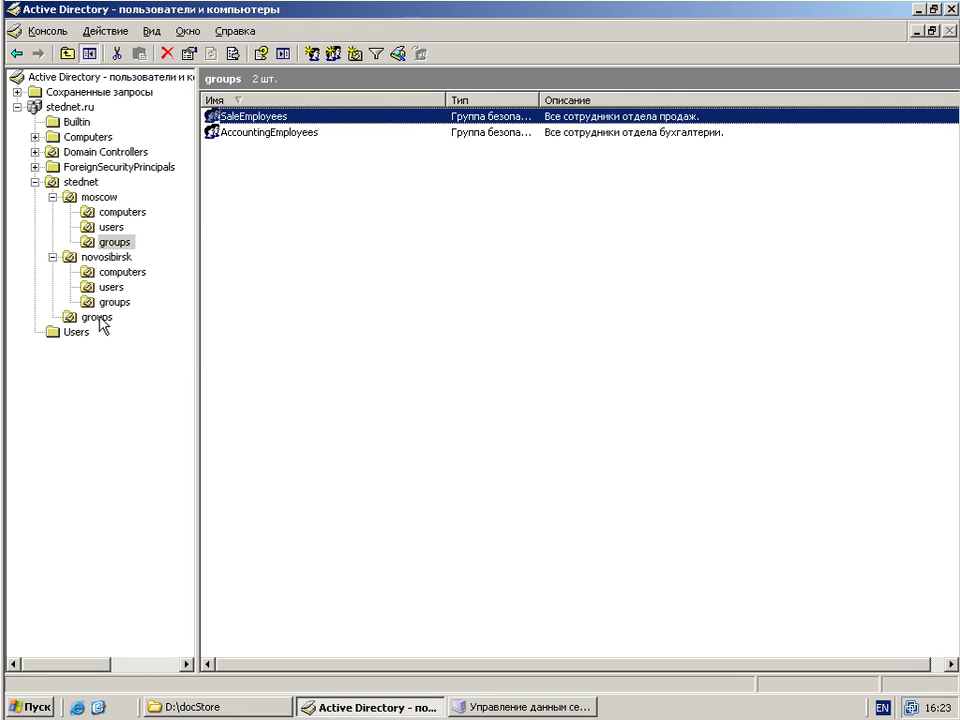
left_click(97, 318)
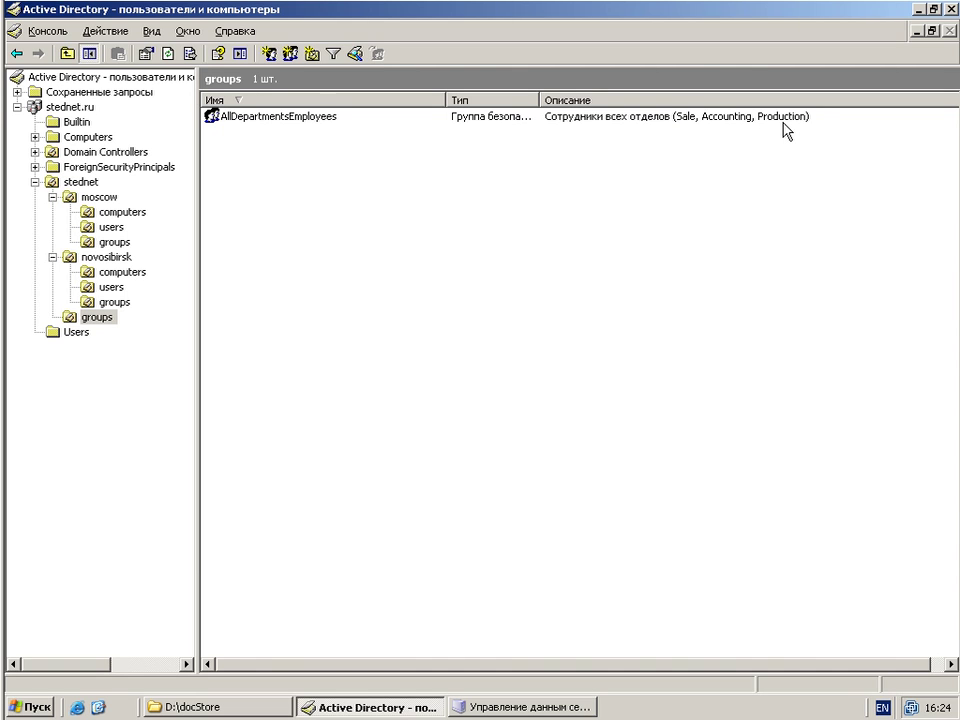
double_click(292, 117)
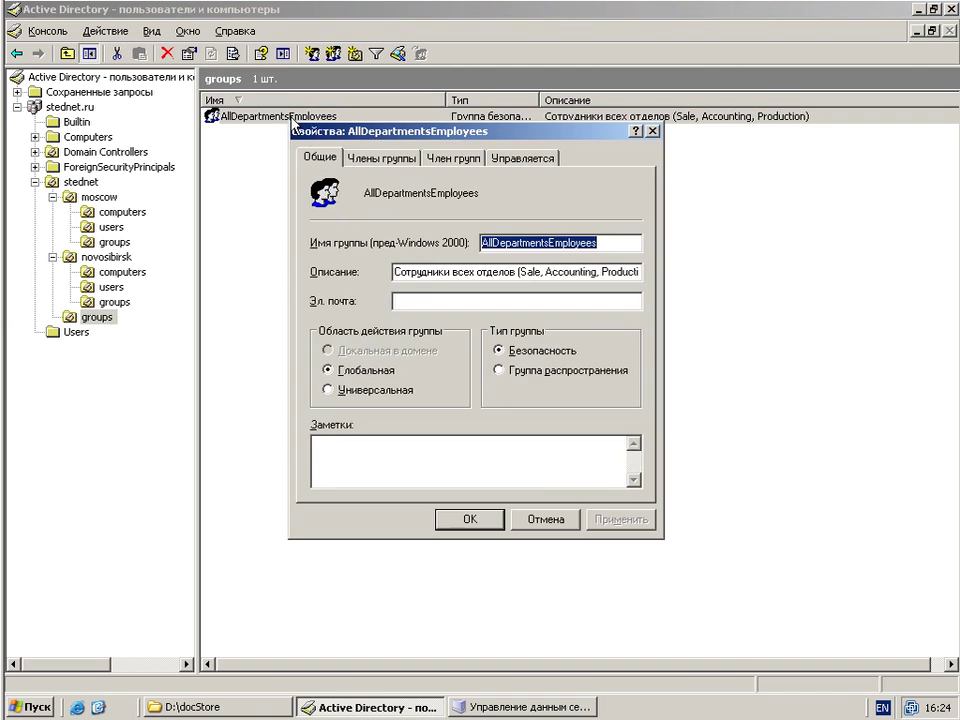
left_click(380, 158)
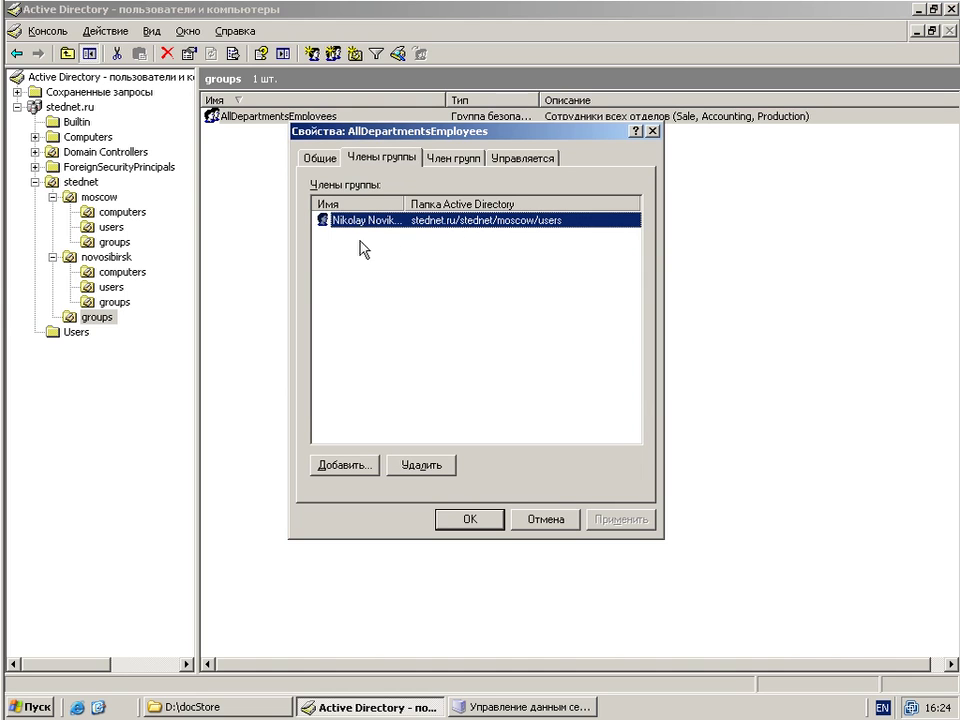
double_click(403, 205)
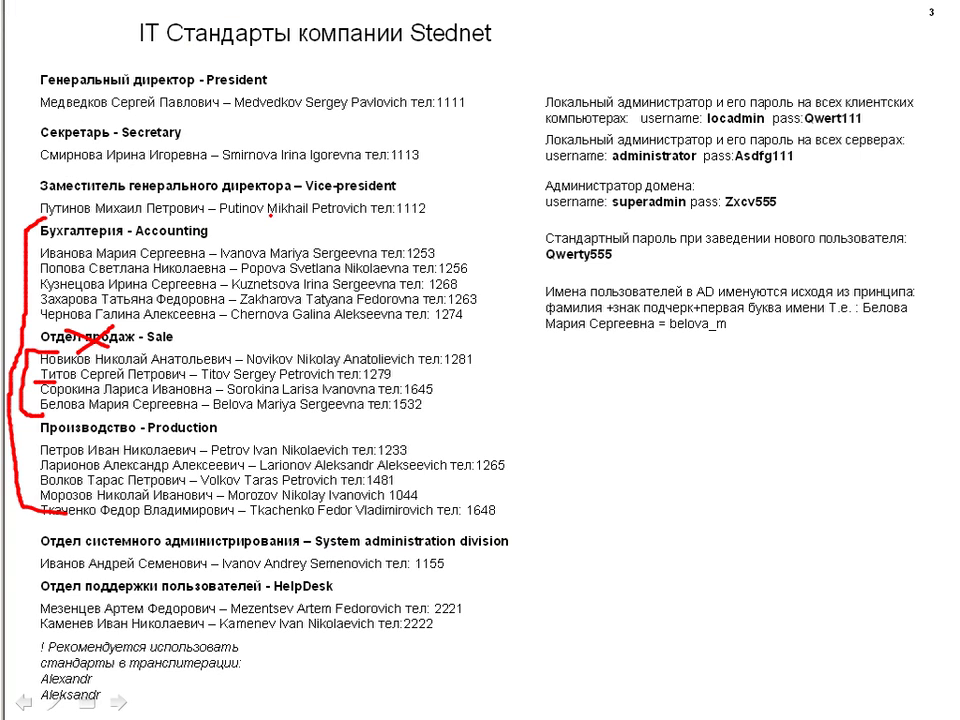
mouse_move(35, 228)
left_mouse_down()
mouse_move(125, 222)
mouse_move(490, 272)
mouse_move(510, 515)
mouse_move(88, 528)
mouse_move(45, 497)
left_mouse_up()
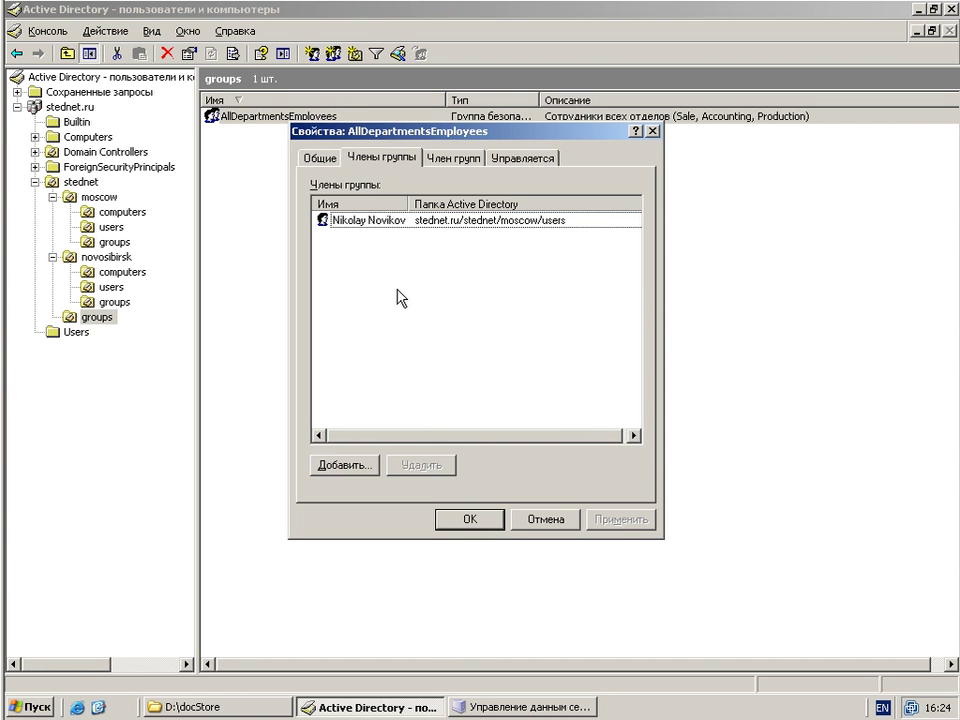
Step: Glance over the novosibirsk and moscow groups, then show AllDepartmentsEmployees' single-member list
left_click(559, 523)
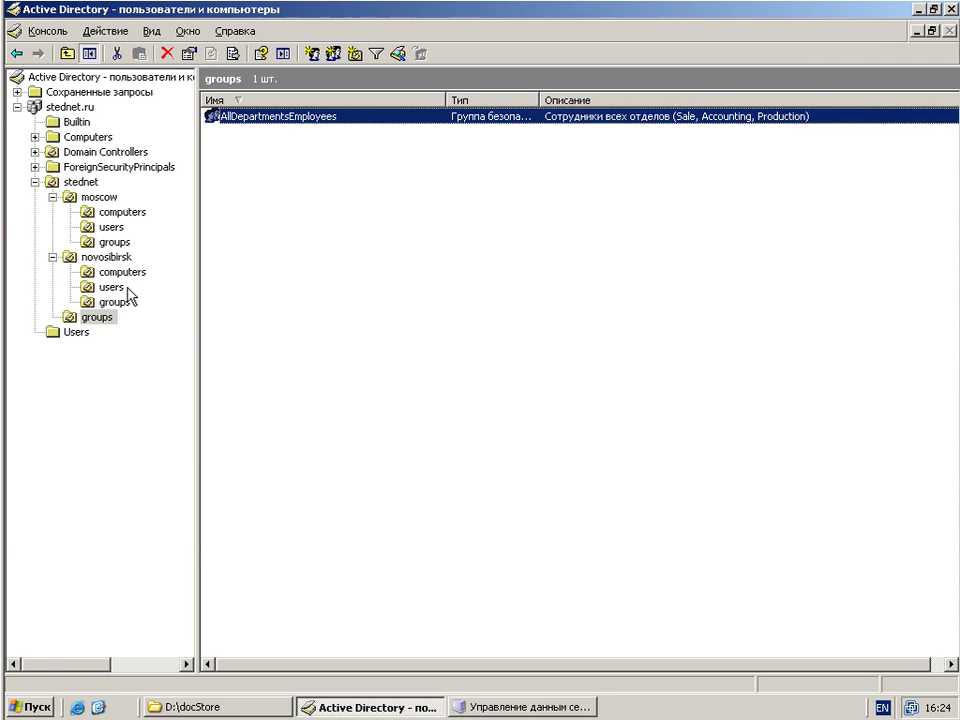
left_click(114, 302)
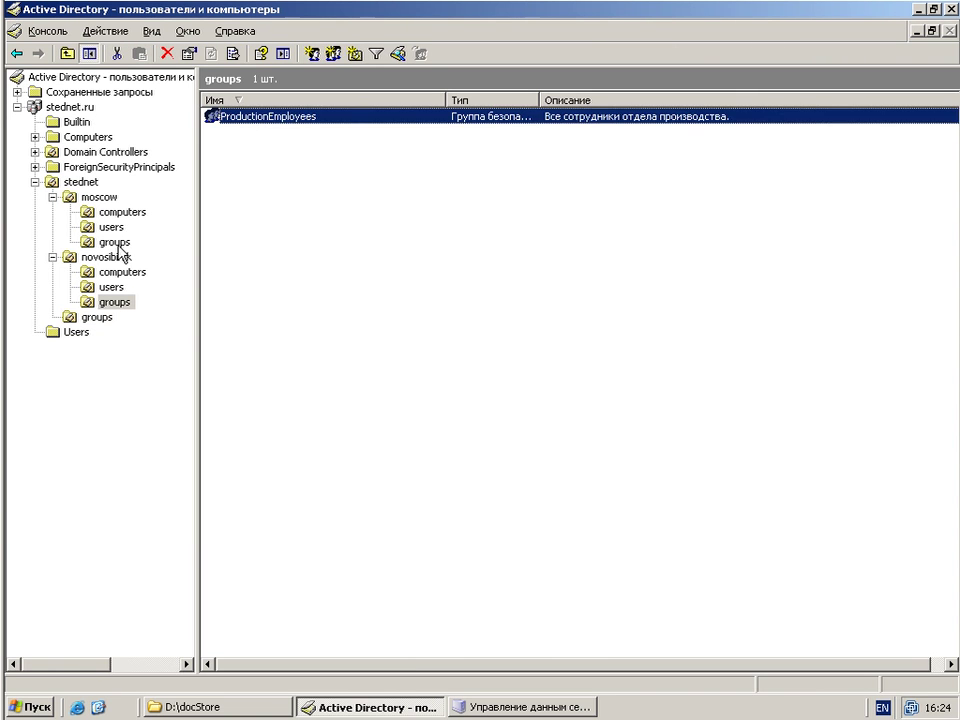
left_click(114, 242)
left_click(238, 132)
left_click(247, 117)
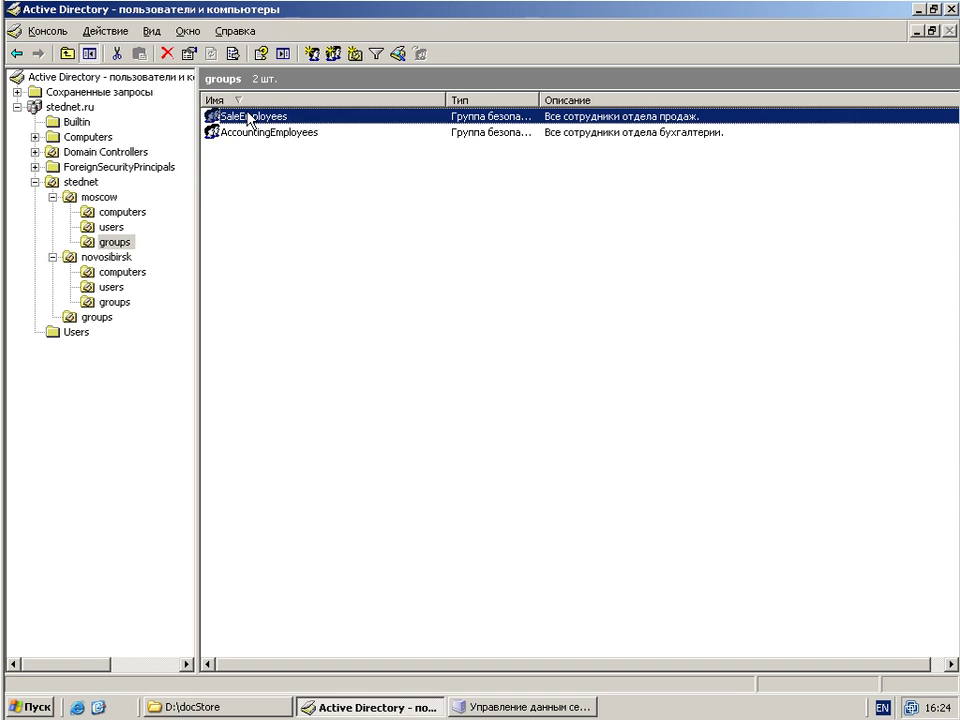
left_click(100, 318)
double_click(287, 117)
left_click(362, 158)
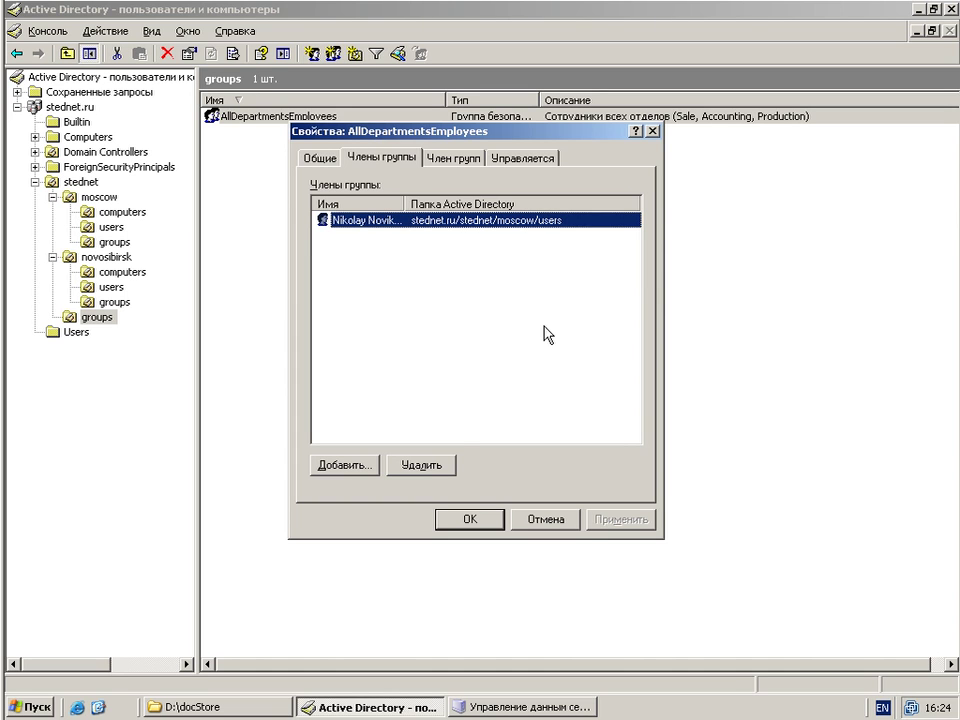
Step: Remove the lone moscow user from AllDepartmentsEmployees, confirming with Да
left_click(424, 467)
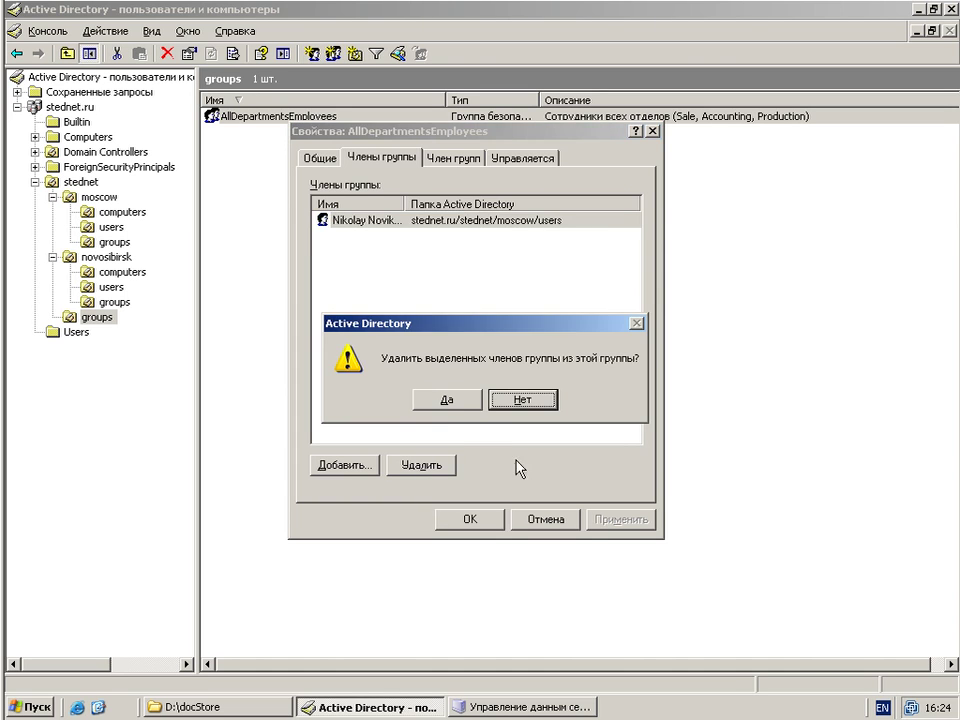
left_click(457, 403)
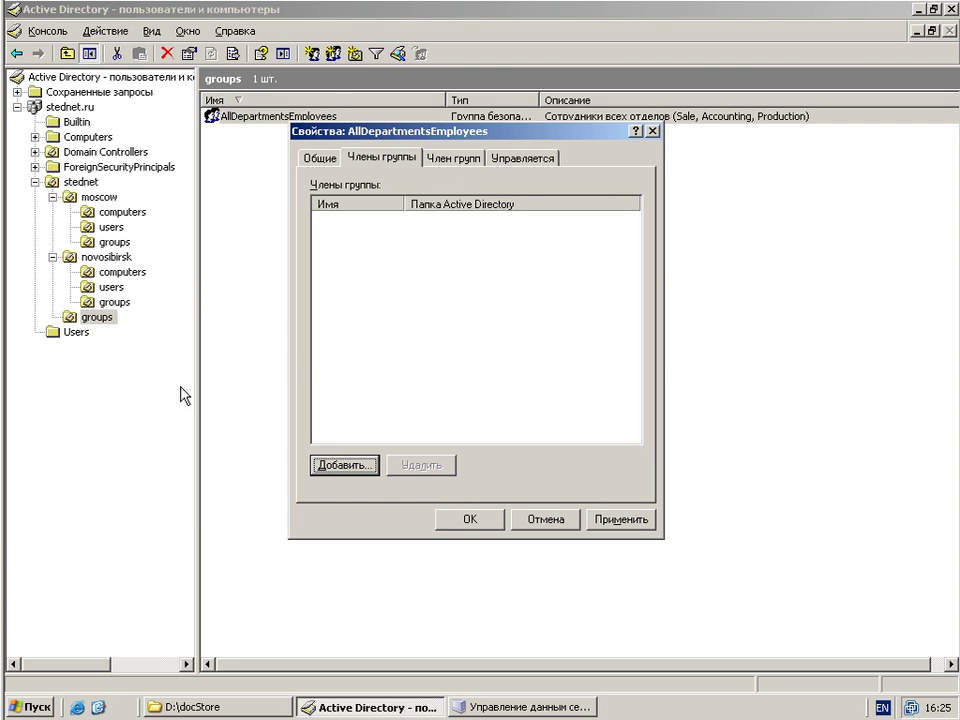
Step: Add SaleEmployees, ProductionEmployees and AccountingEmployees (entered as sale, produ, acco) as members and apply
left_click(345, 465)
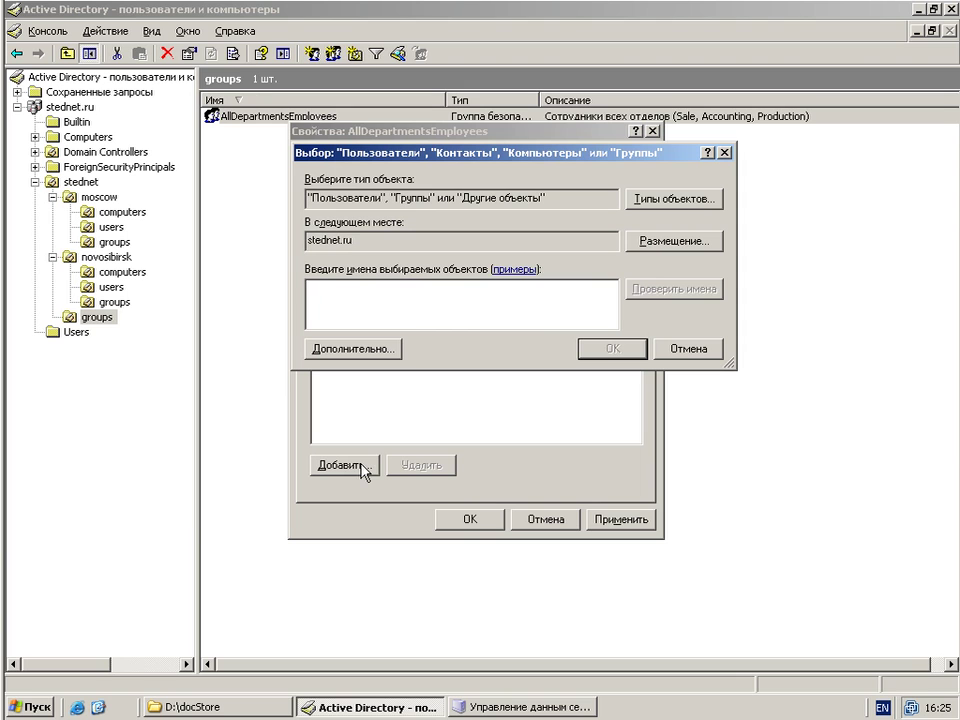
type("sale")
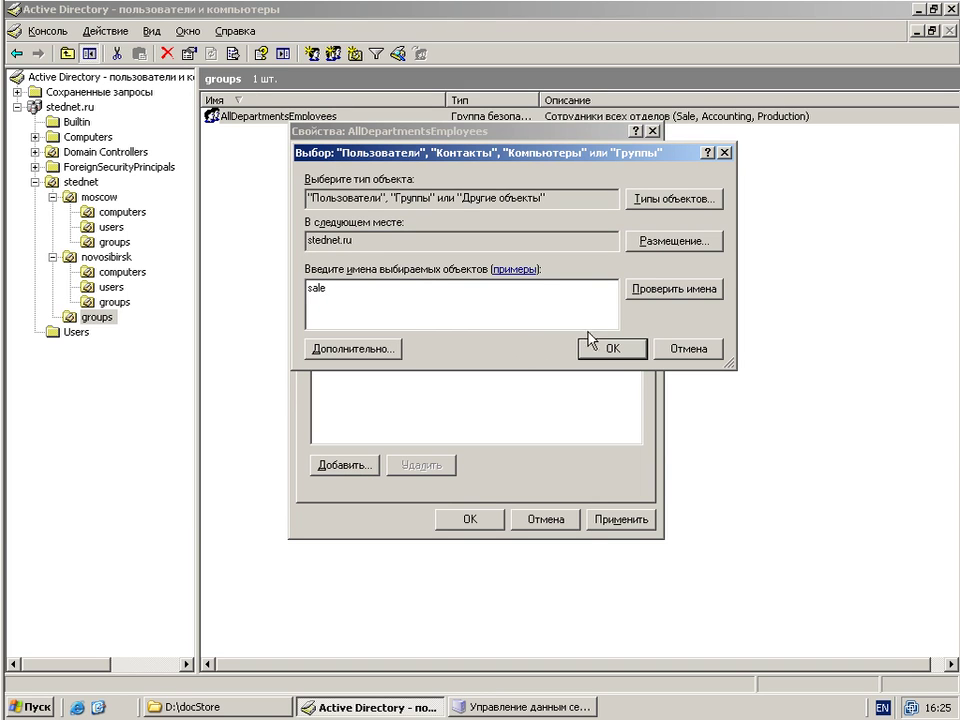
left_click(652, 291)
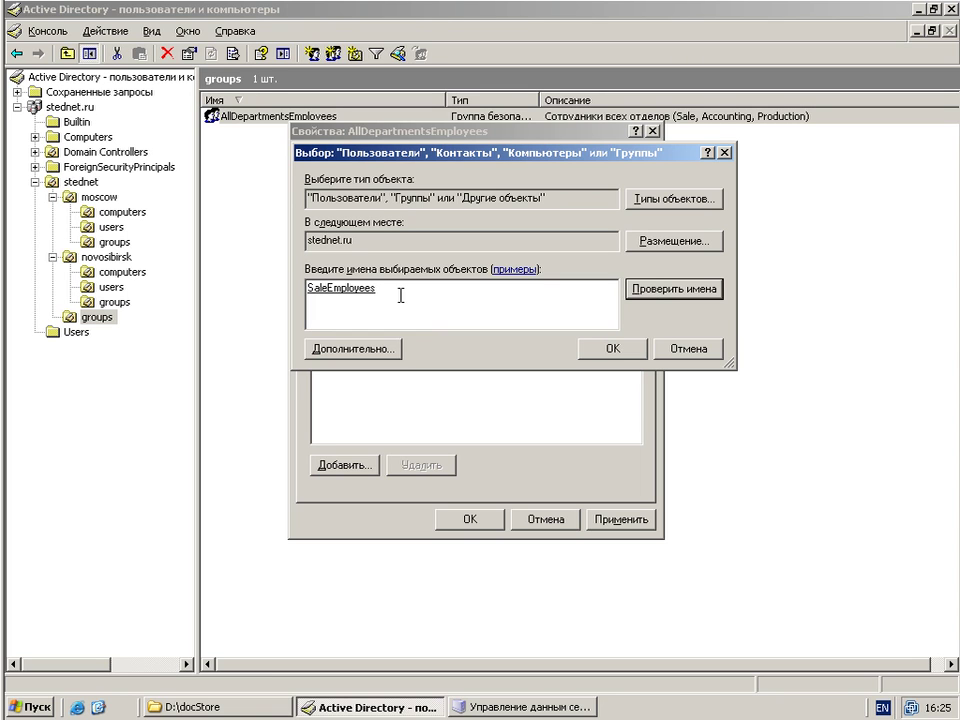
type("produ")
left_click(703, 293)
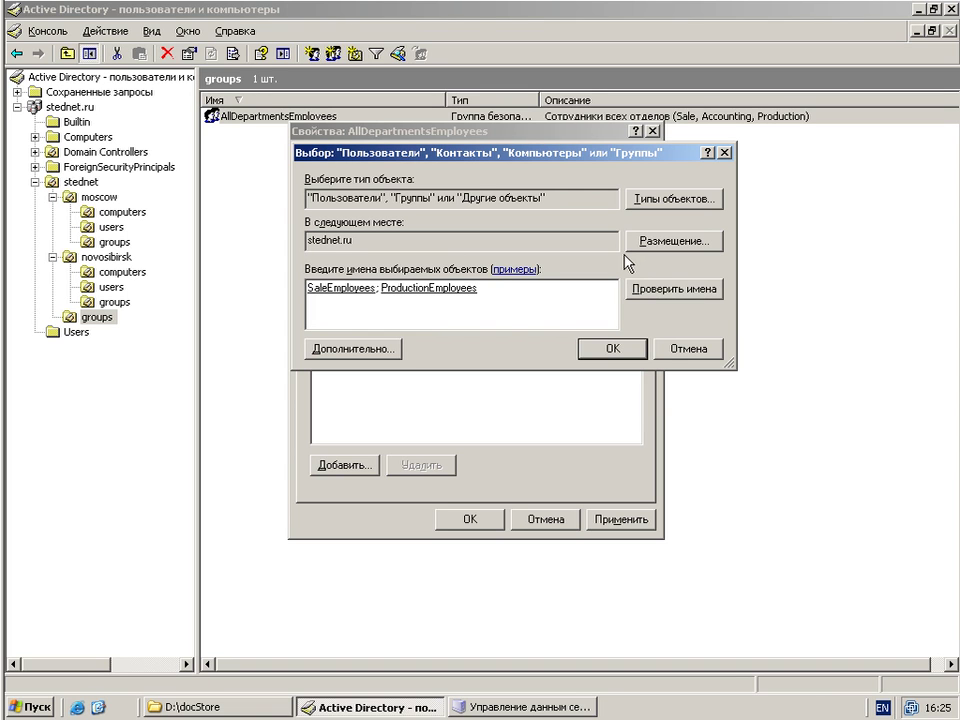
type("acco")
left_click(680, 293)
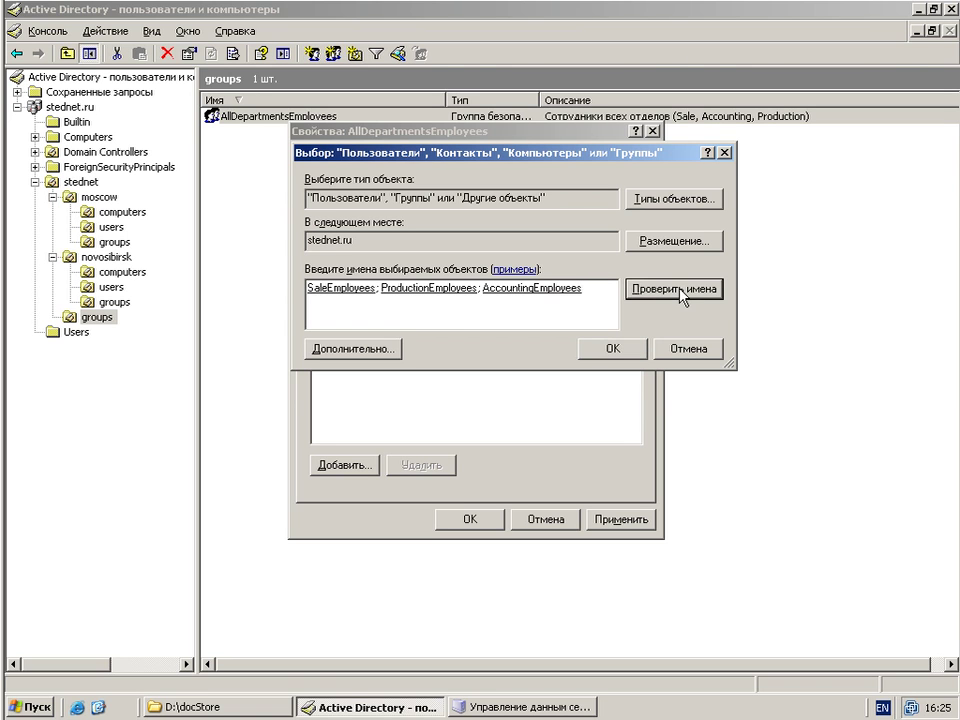
left_click(610, 348)
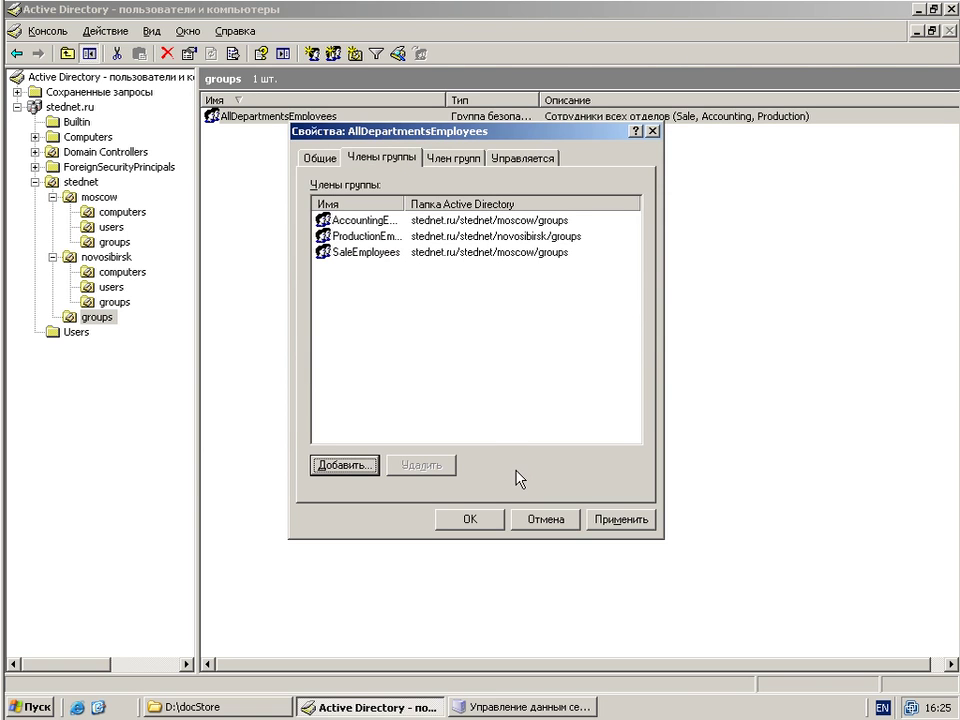
left_click(634, 520)
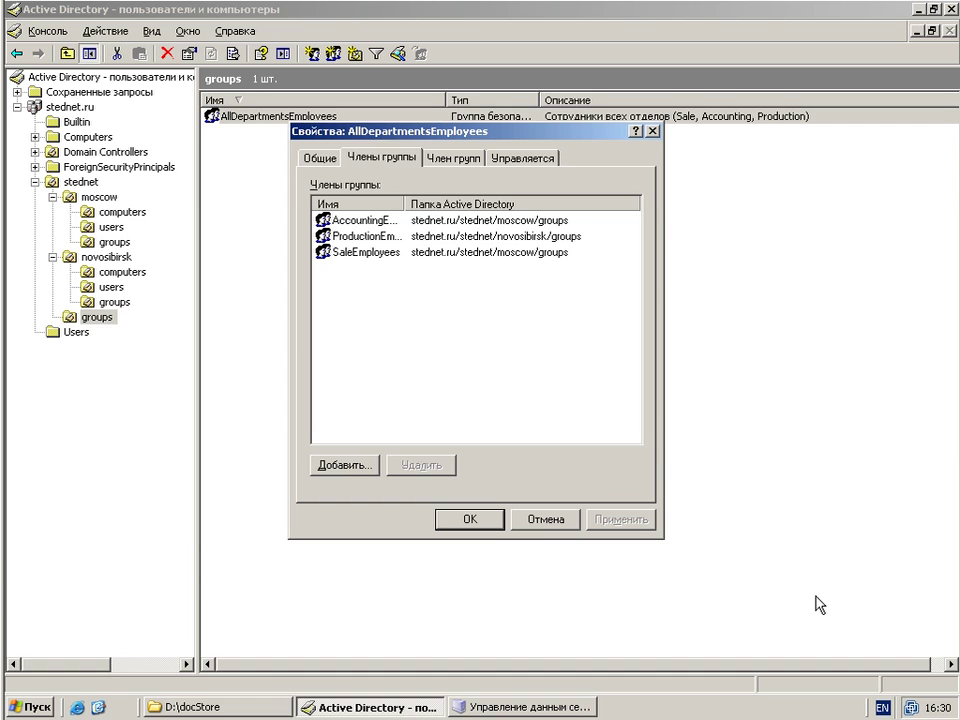
Step: Reopen AllDepartmentsEmployees, verify its three department-group members and its own memberships, then cancel
left_click(549, 522)
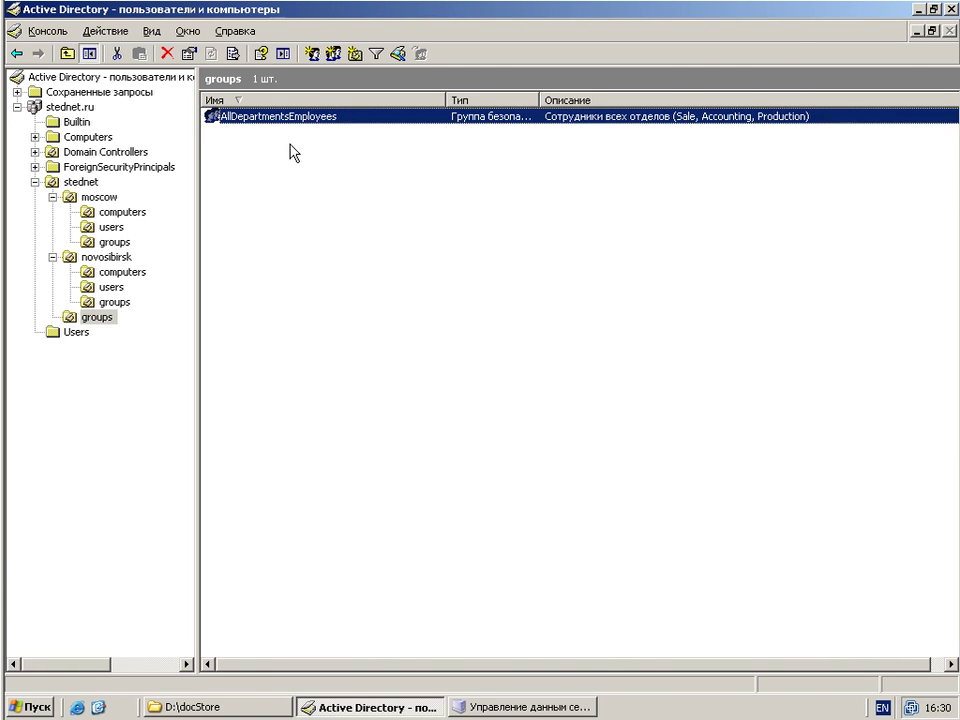
double_click(275, 118)
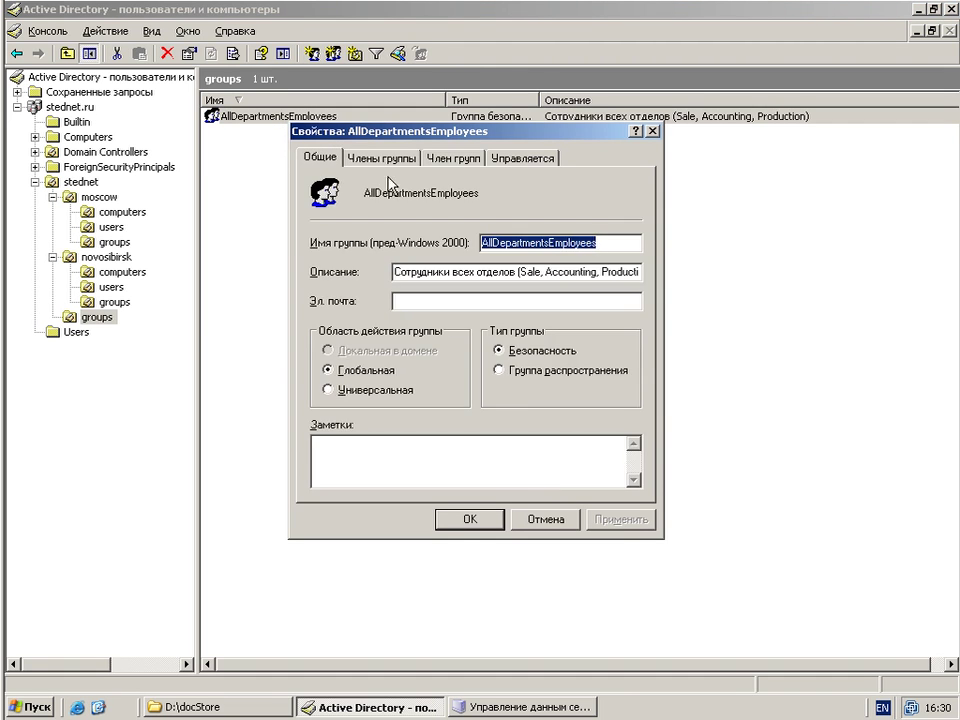
left_click(381, 158)
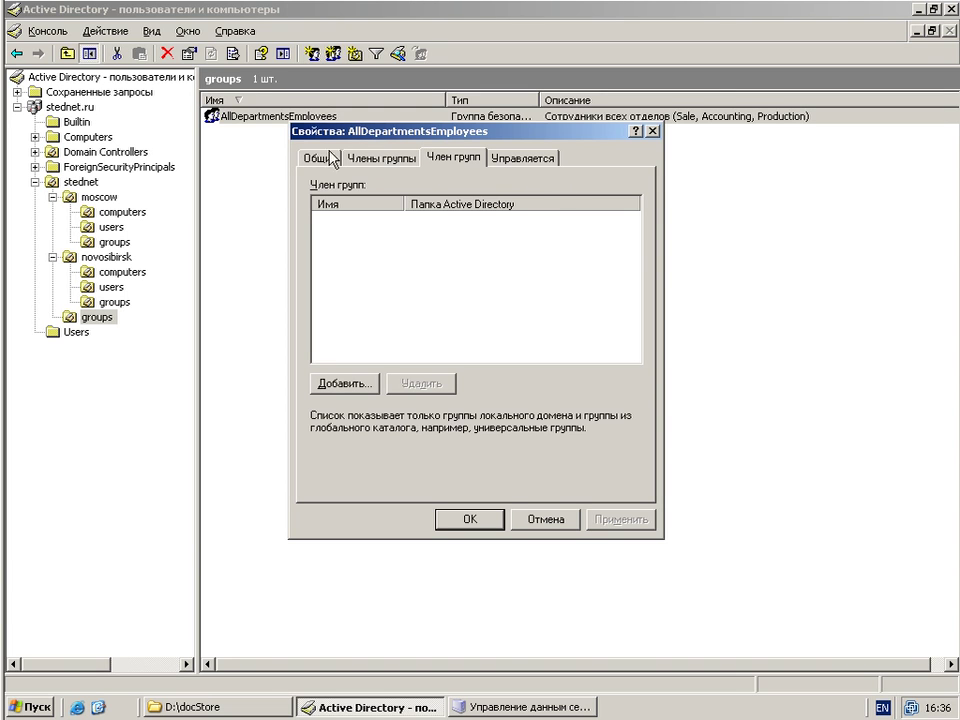
left_click(365, 158)
double_click(405, 204)
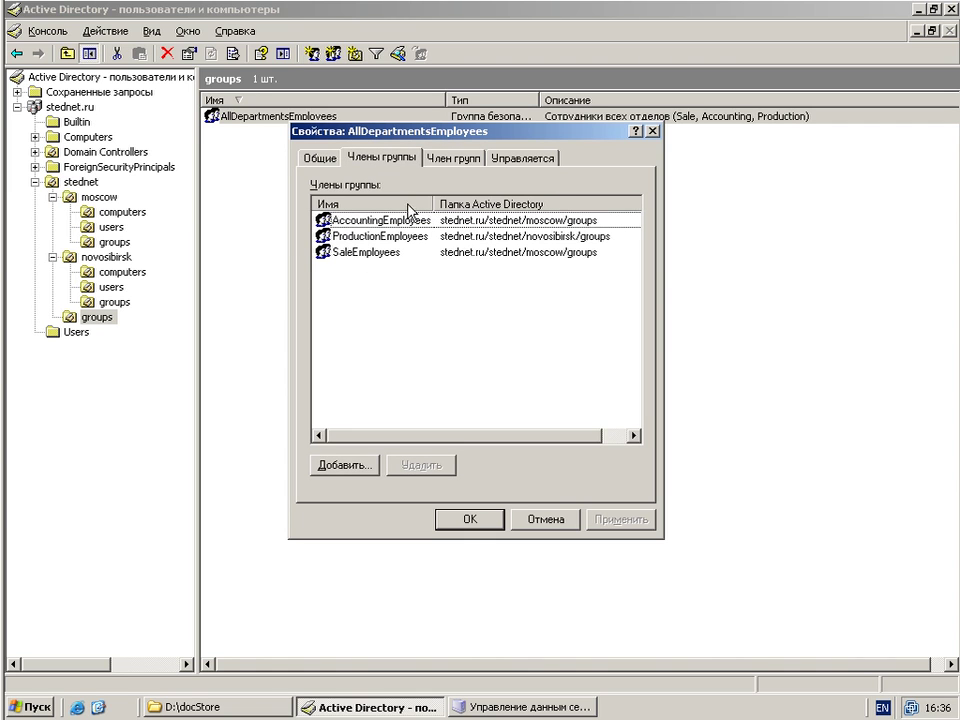
left_click(475, 160)
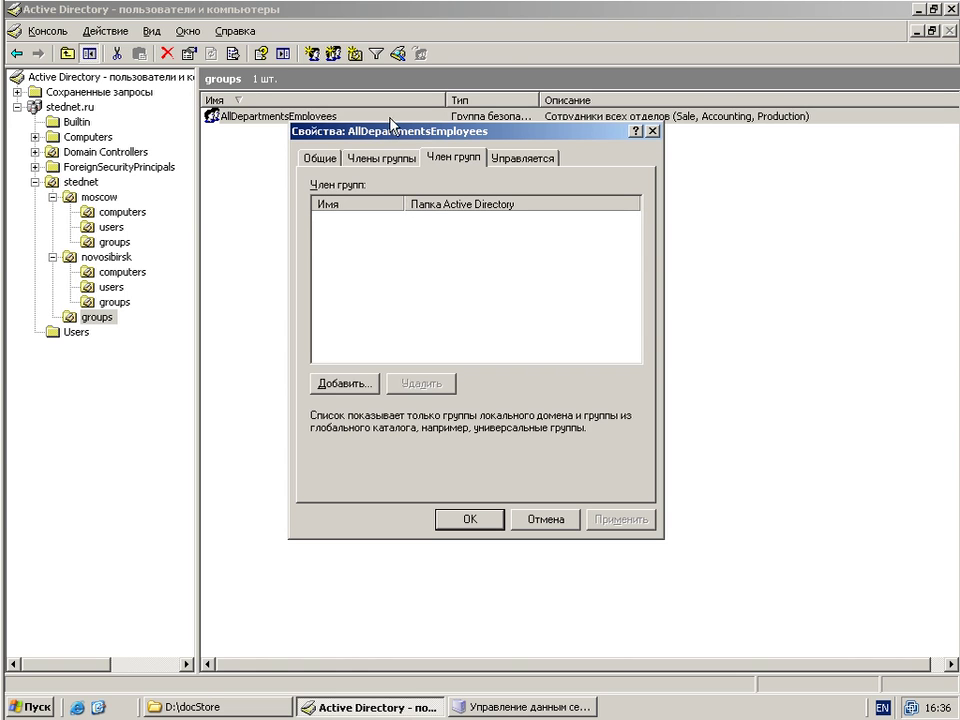
left_click(388, 160)
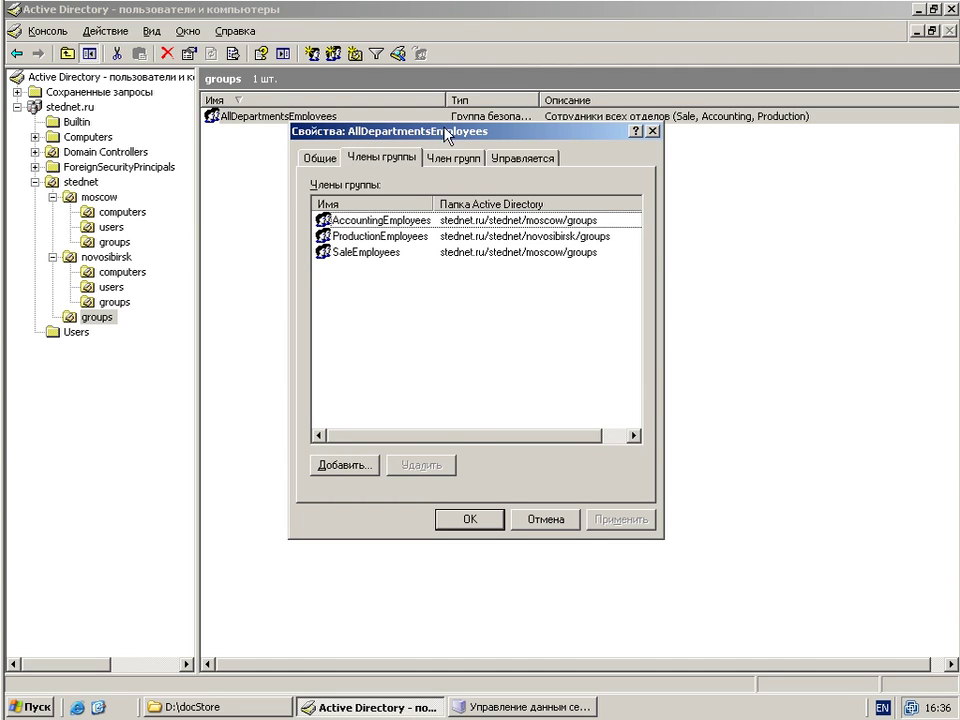
left_click(462, 161)
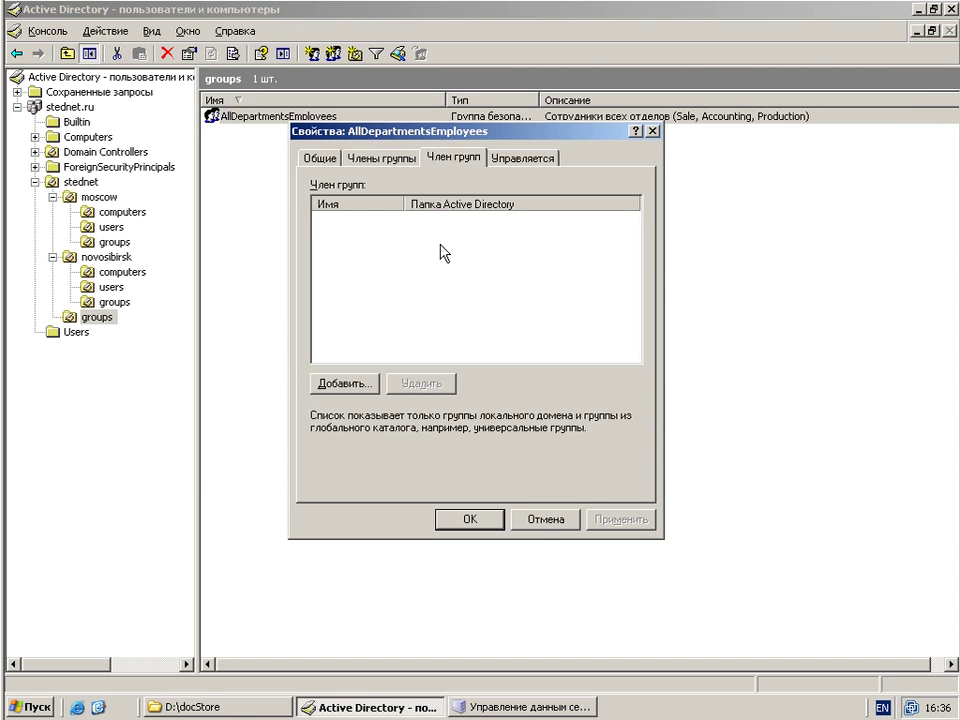
left_click(537, 524)
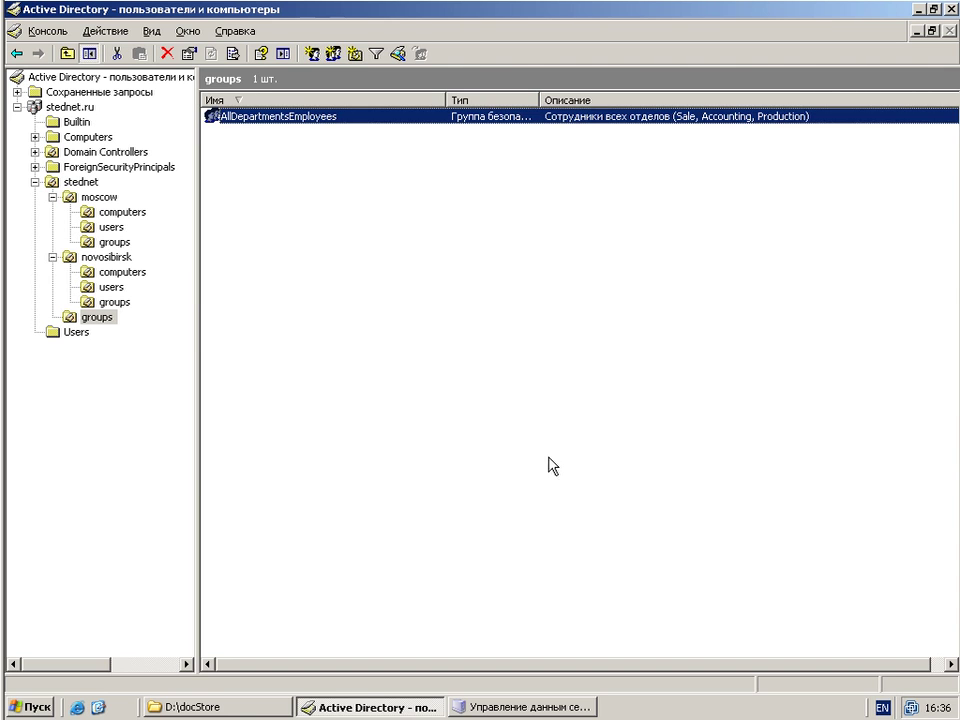
Step: Confirm novosibirsk's ProductionEmployees group is a member of AllDepartmentsEmployees
left_click(115, 302)
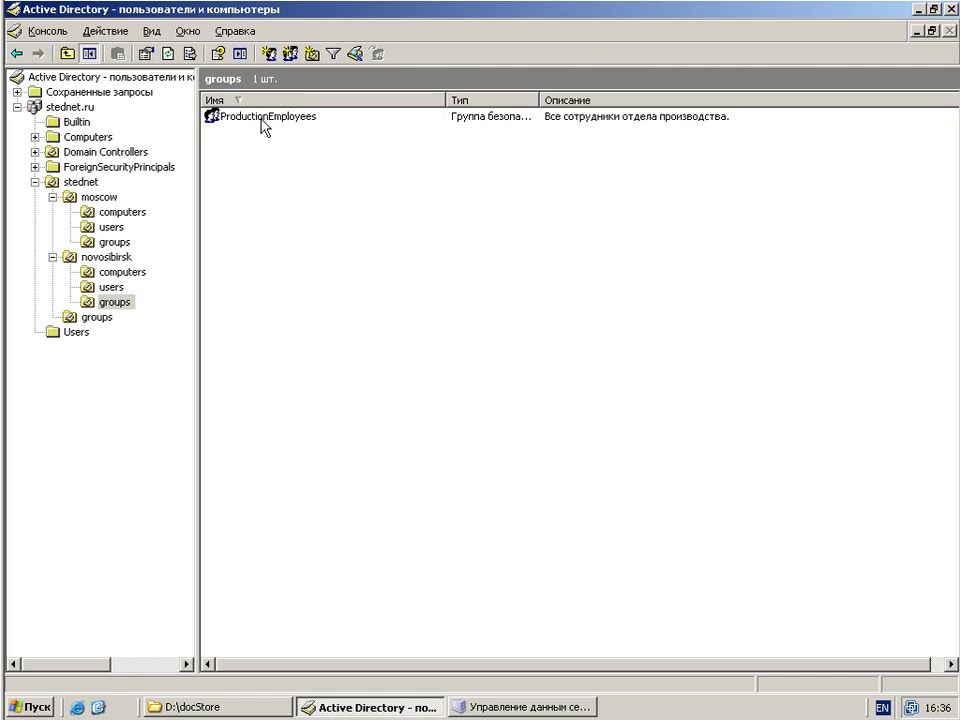
double_click(254, 119)
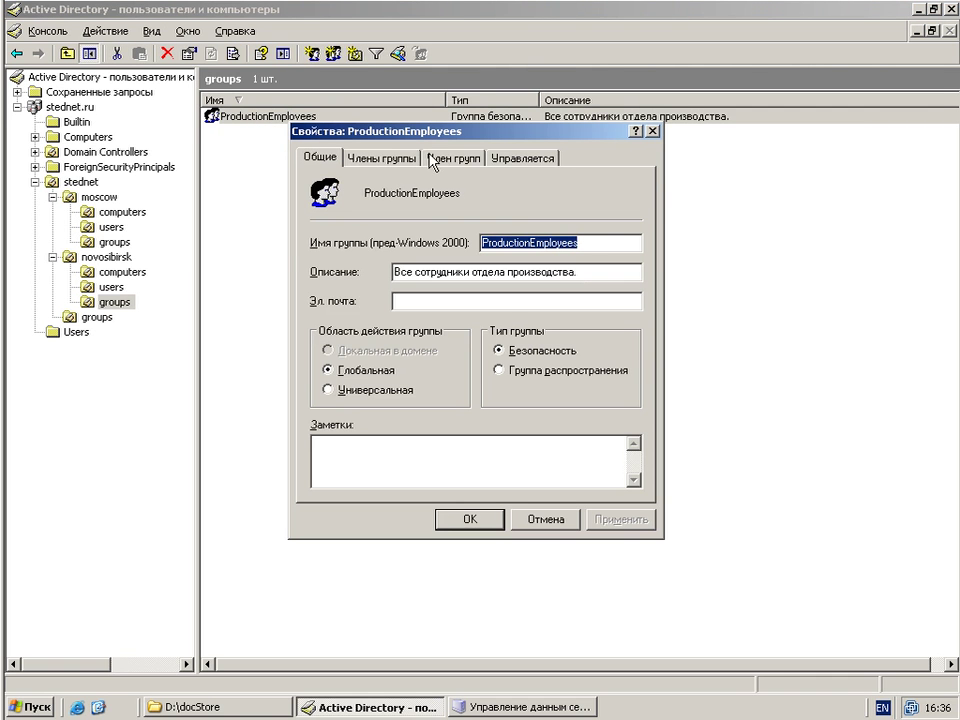
left_click(452, 161)
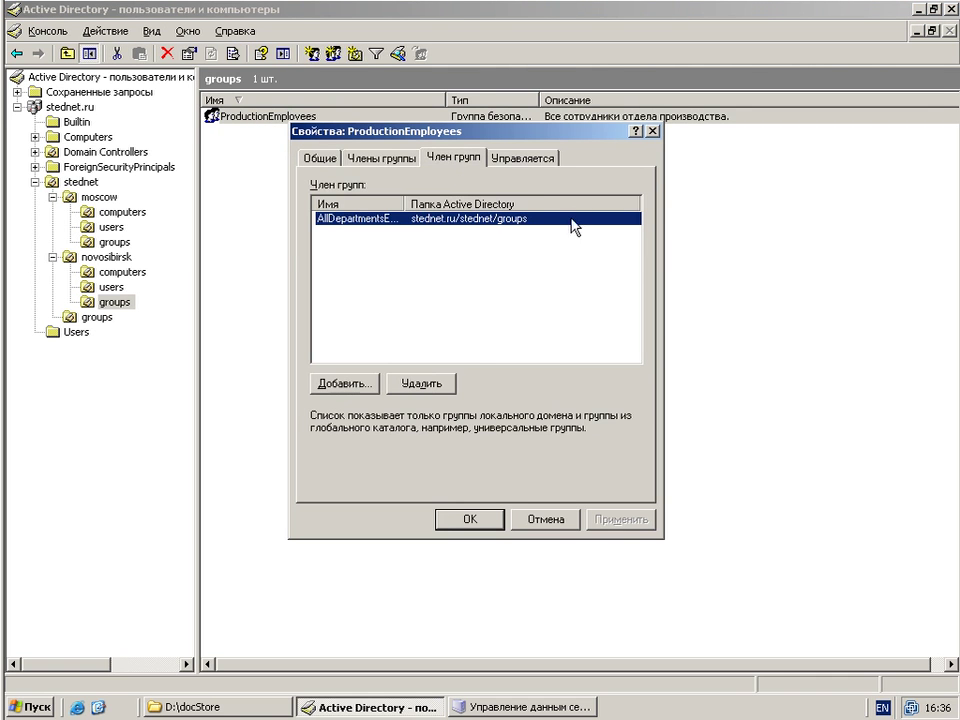
double_click(403, 203)
left_click(561, 519)
Step: Confirm moscow's SaleEmployees and AccountingEmployees groups both belong to AllDepartmentsEmployees
left_click(114, 242)
double_click(279, 118)
left_click(452, 160)
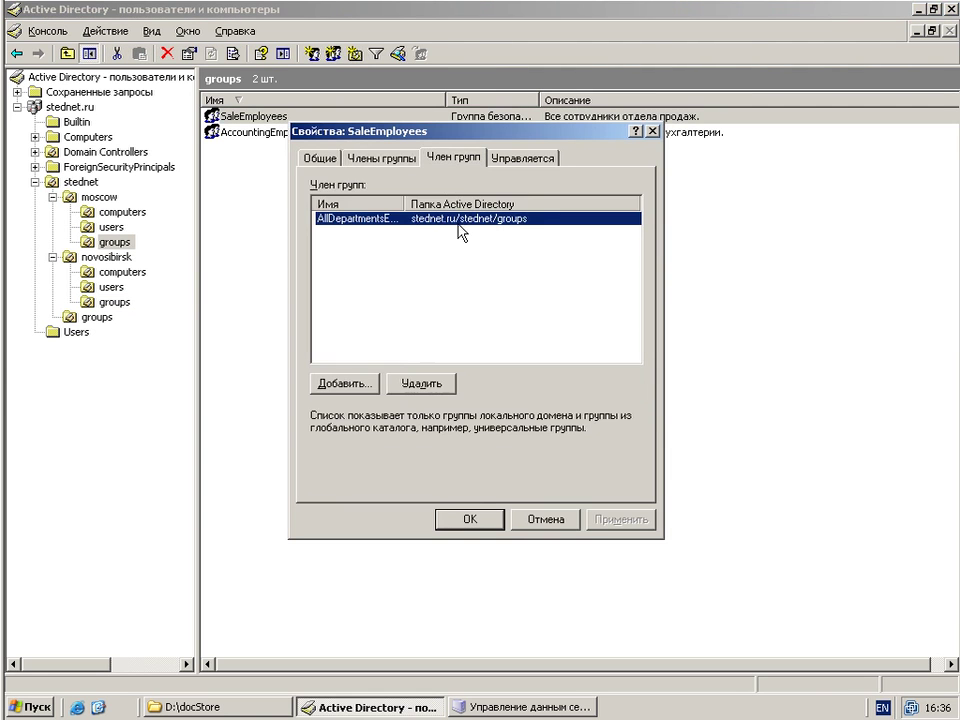
double_click(401, 203)
left_click(544, 512)
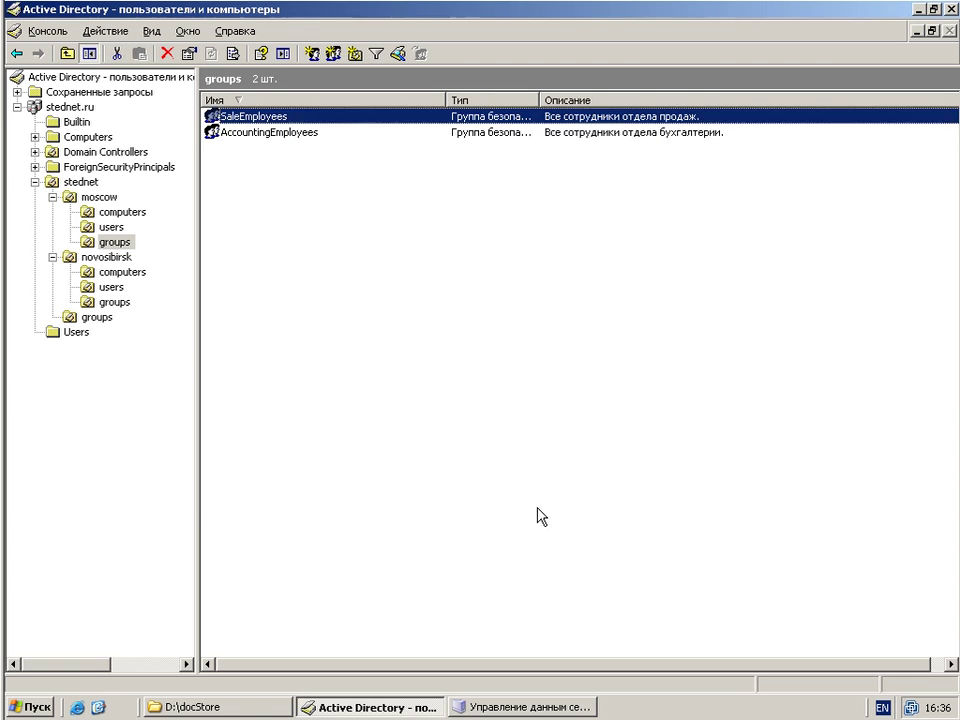
double_click(266, 133)
left_click(453, 160)
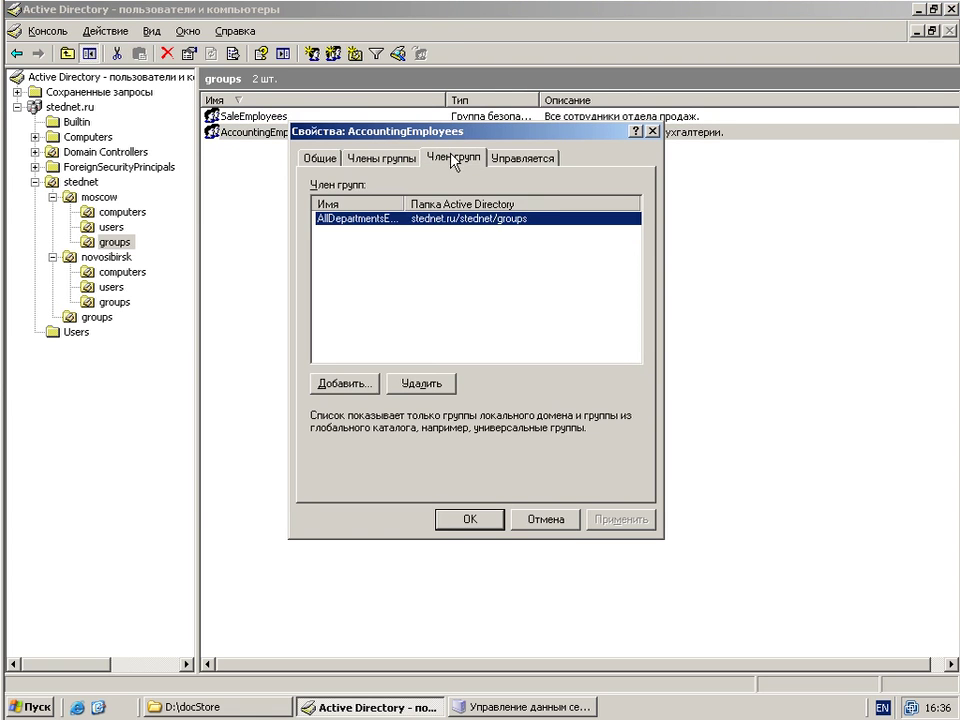
double_click(406, 203)
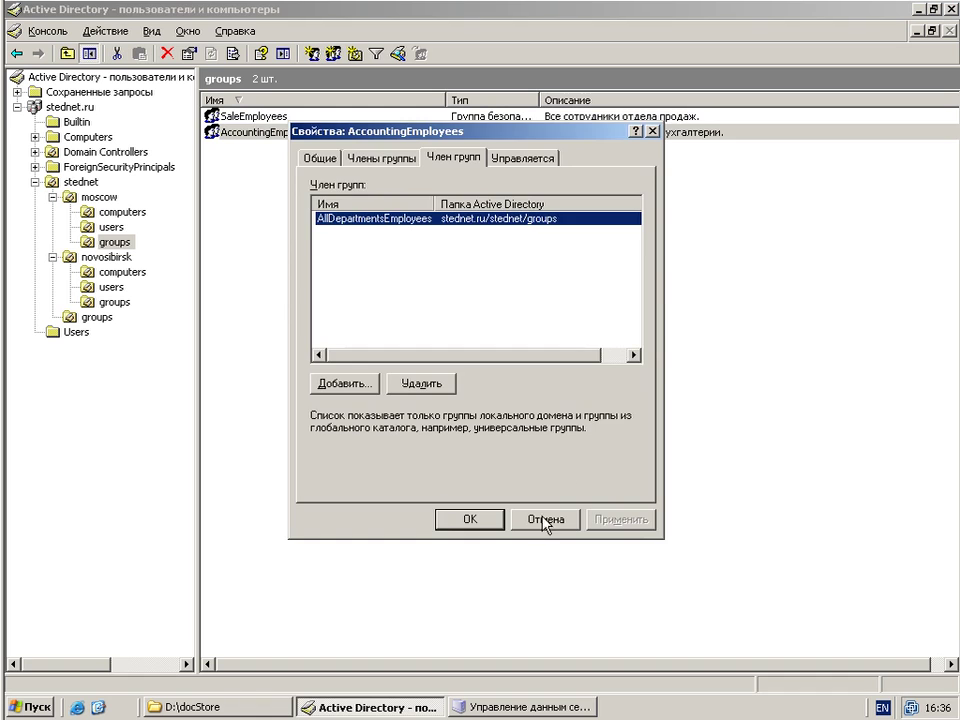
left_click(546, 519)
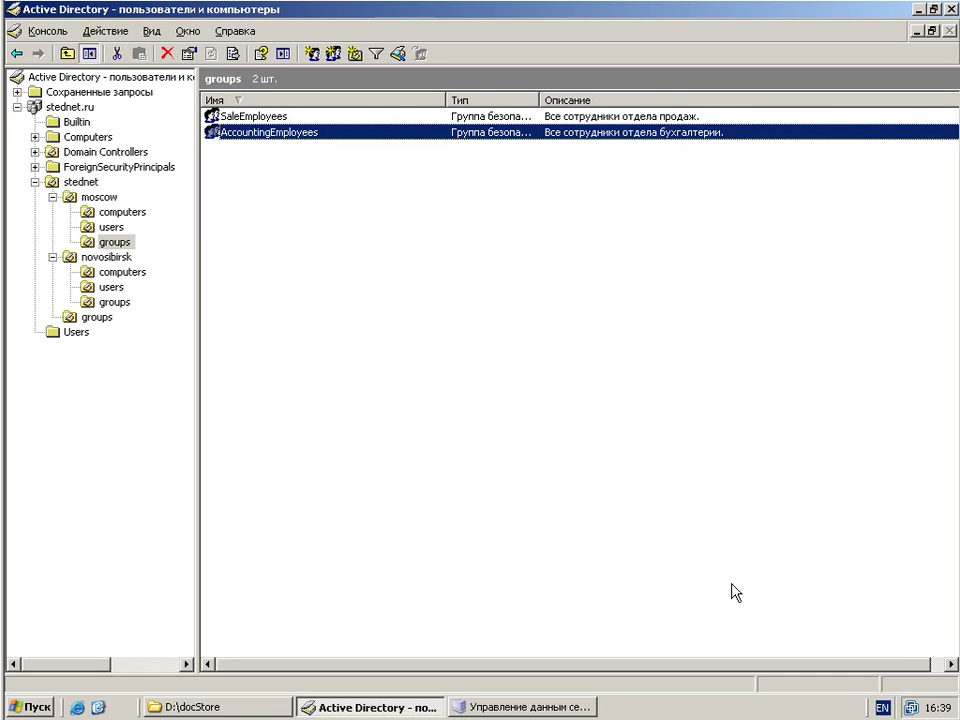
left_click(108, 227)
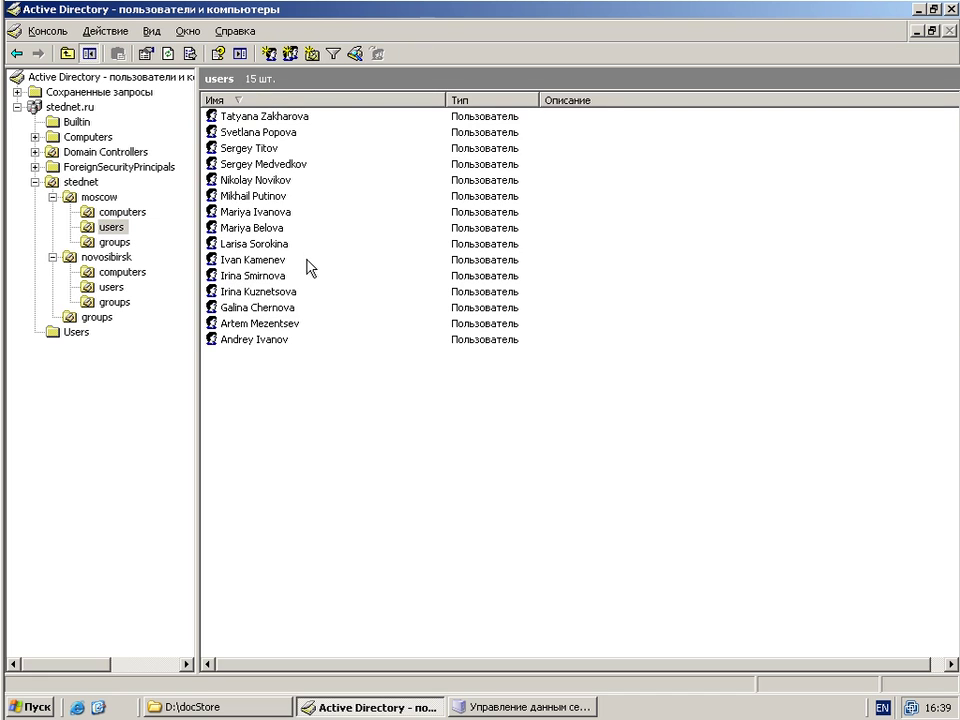
Step: Review the fifth moscow user's group memberships: SaleEmployees and Пользователи домена
double_click(268, 183)
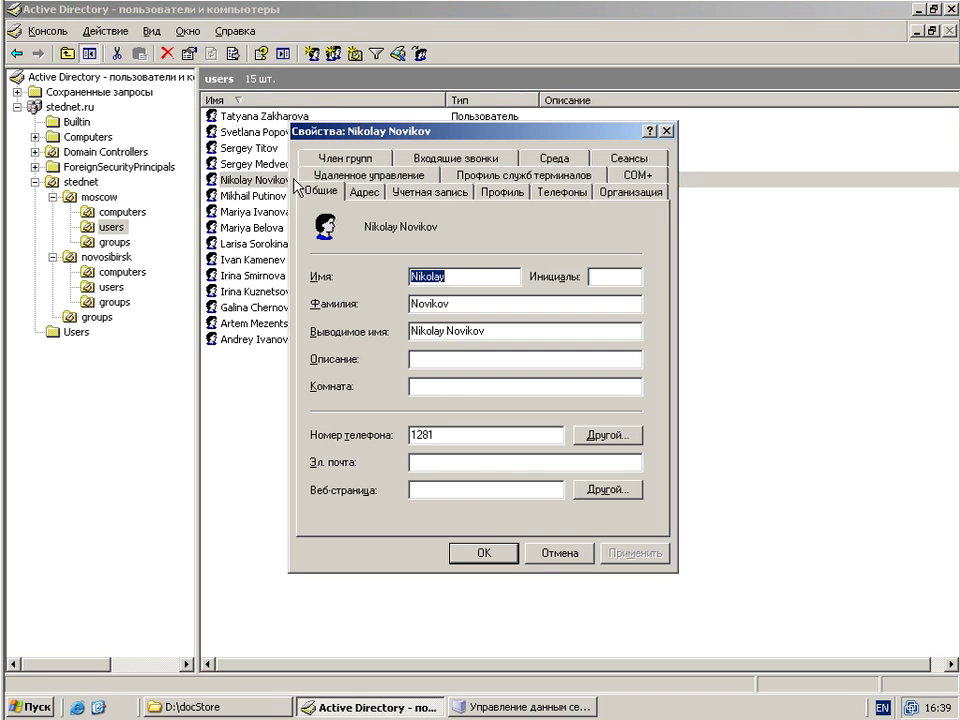
left_click(366, 166)
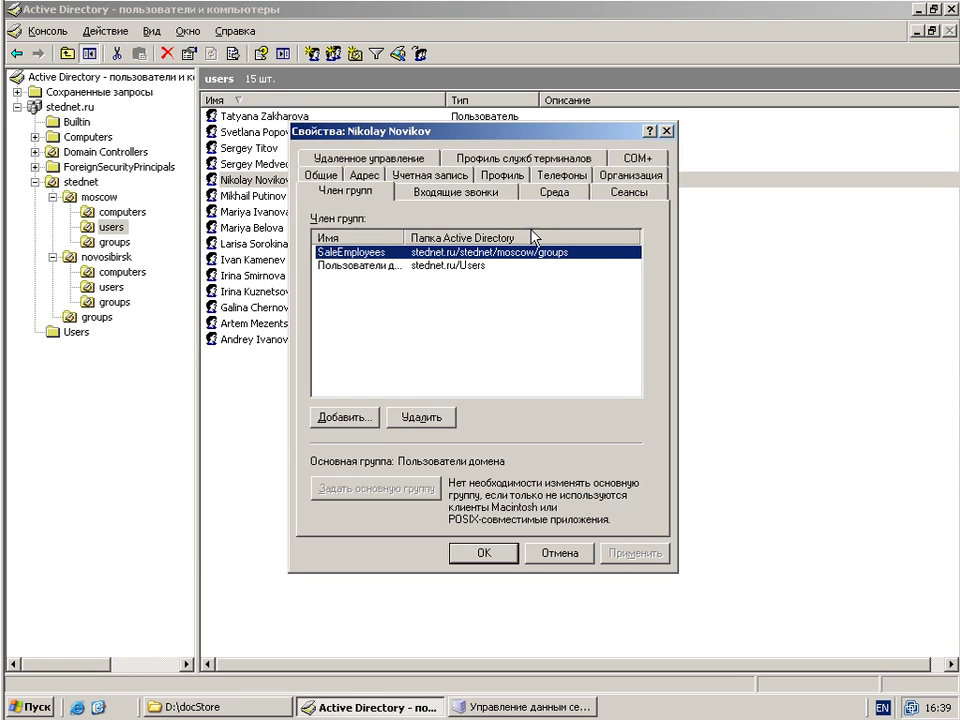
double_click(405, 237)
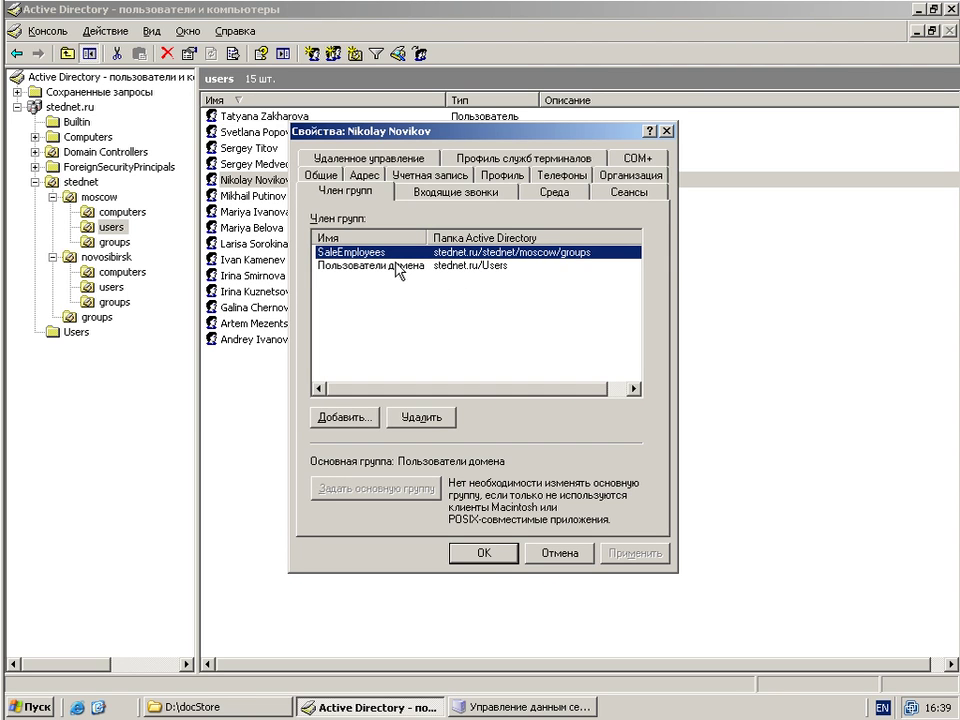
left_click(368, 267)
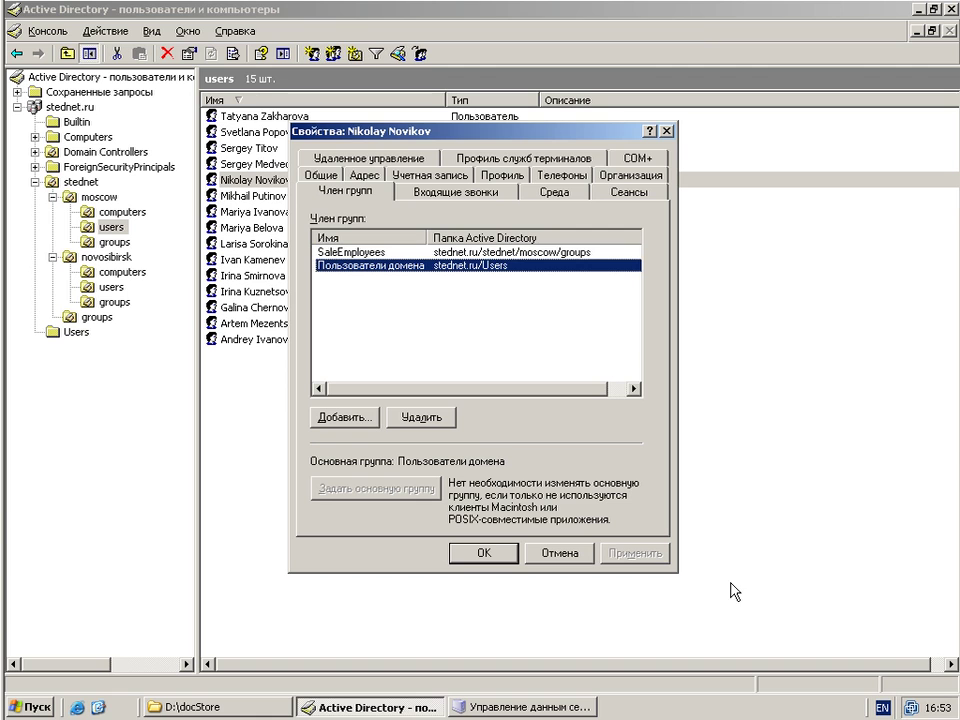
left_click(540, 556)
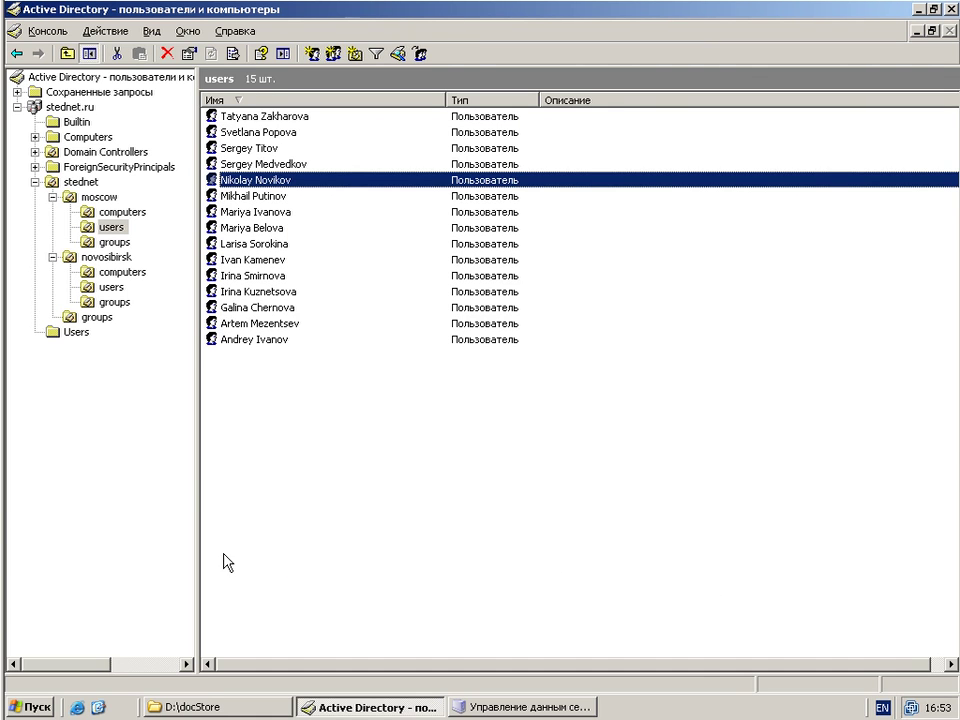
Step: Show the AllDepartmentsEmployees group's Managed By details, which list no manager
left_click(104, 317)
right_click(292, 123)
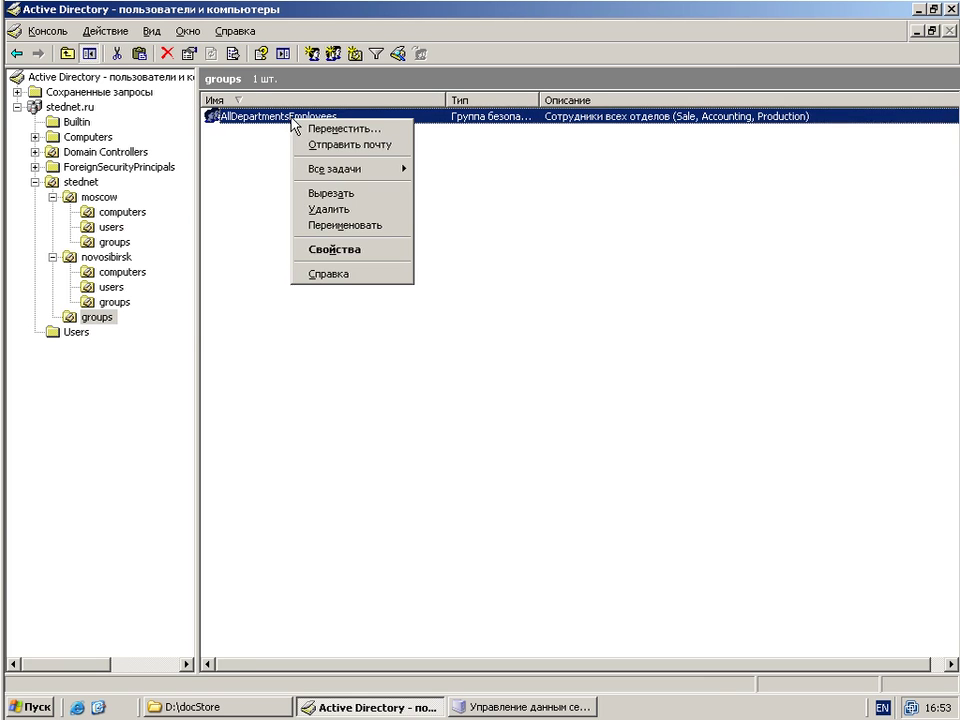
left_click(334, 252)
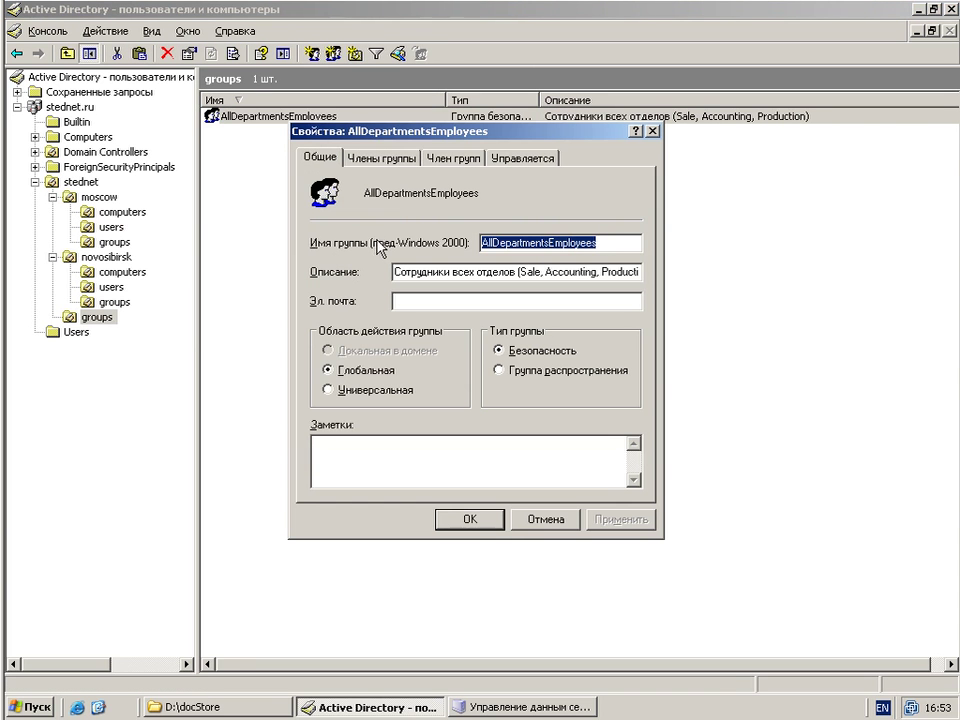
left_click(513, 160)
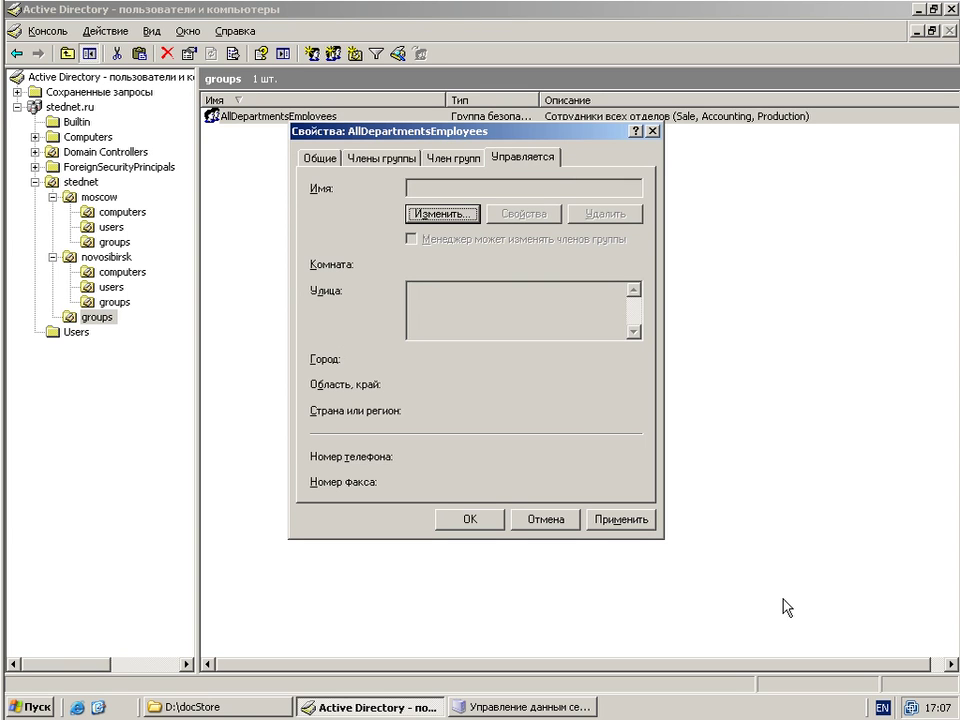
Step: Assign a novosibirsk user as AllDepartmentsEmployees manager, allowed to update the membership list
left_click(430, 213)
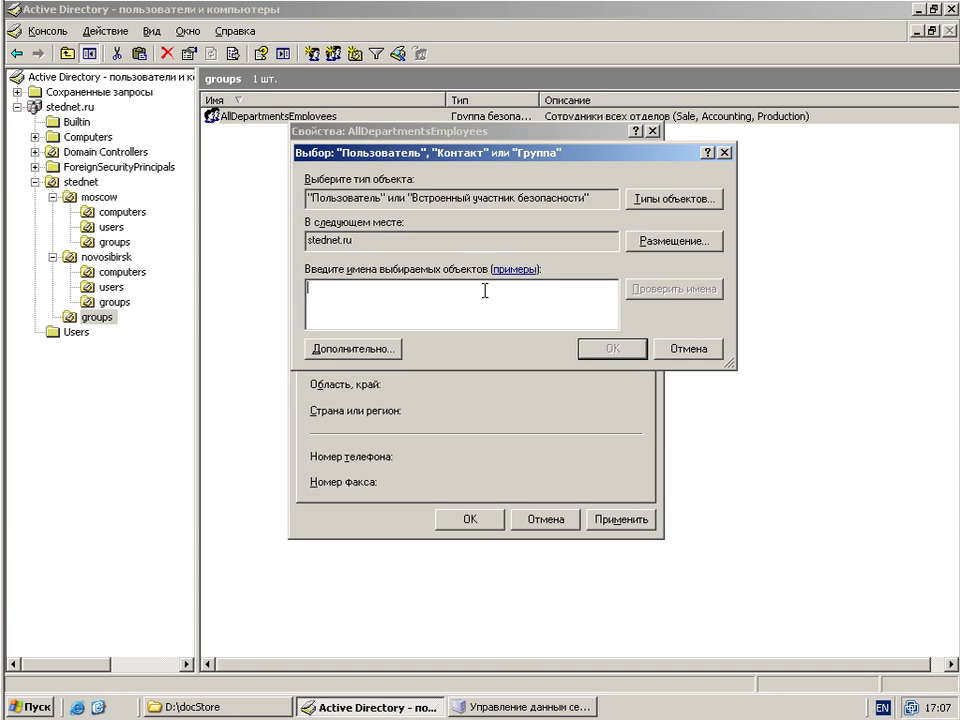
type("petrov")
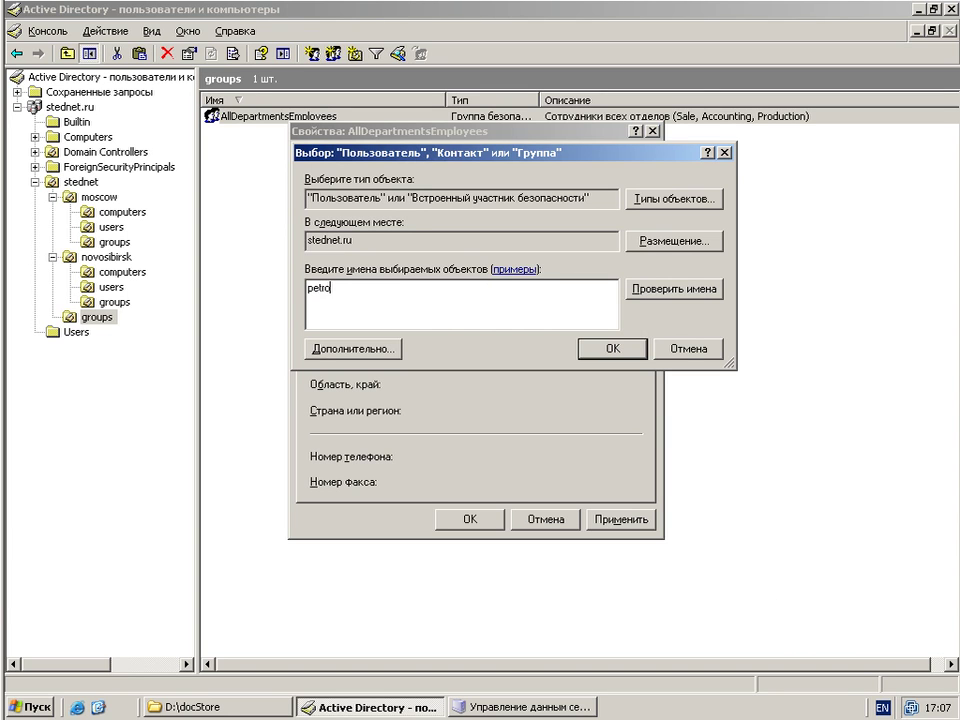
left_click(707, 292)
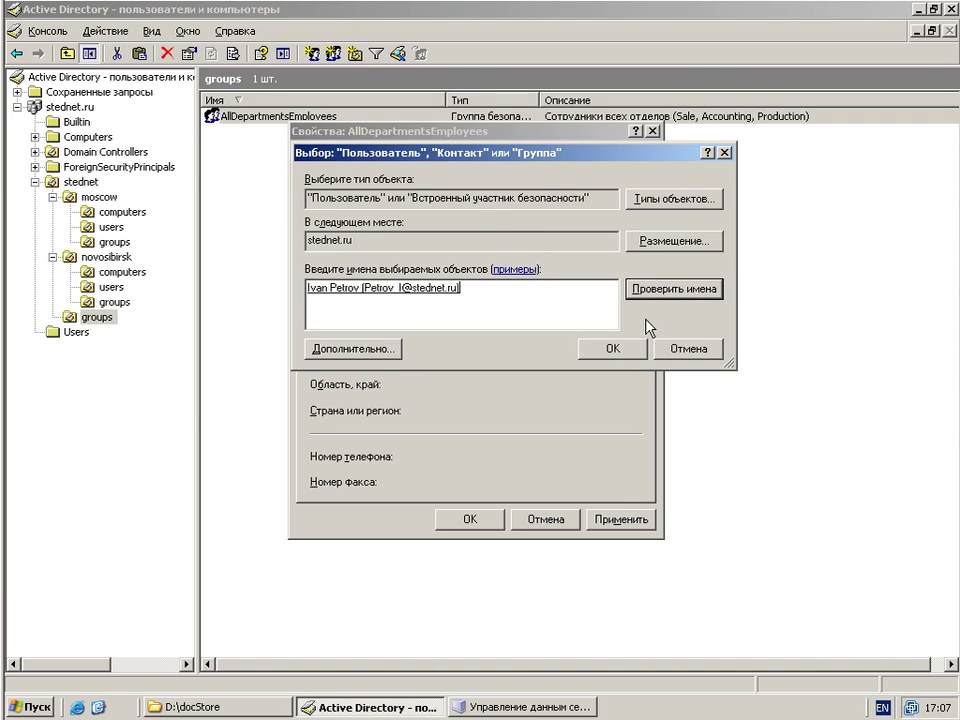
left_click(619, 347)
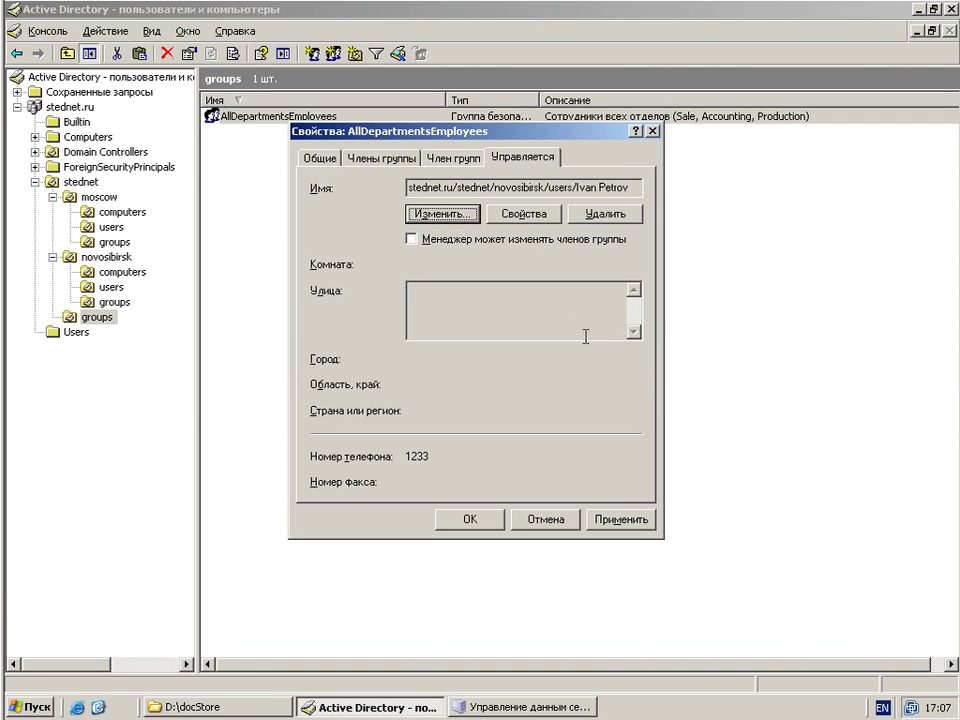
left_click(406, 456)
double_click(406, 456)
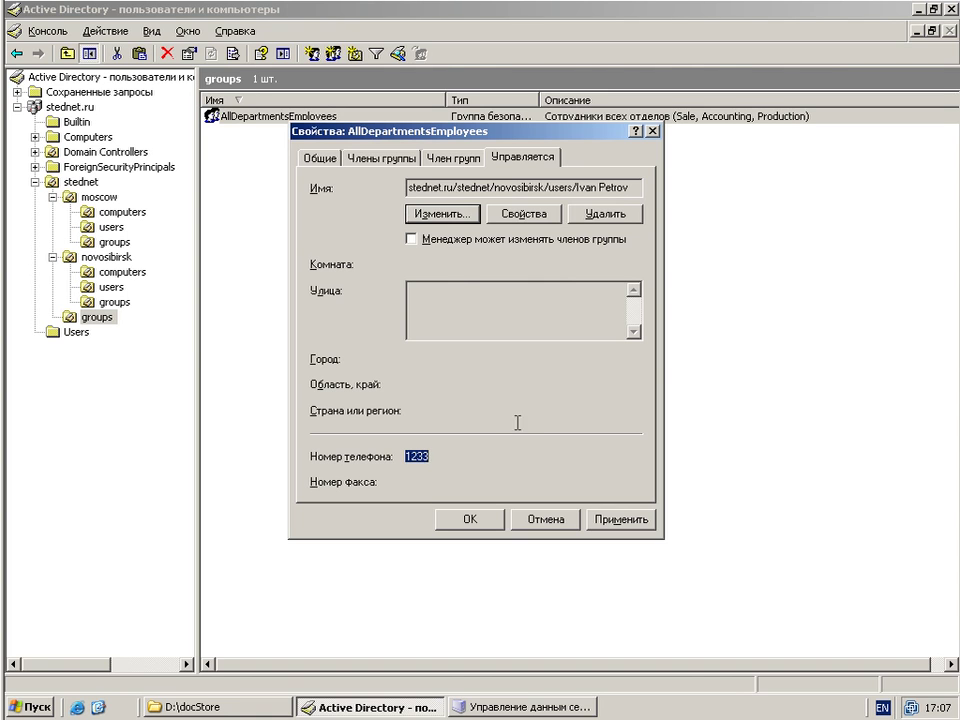
left_click(413, 242)
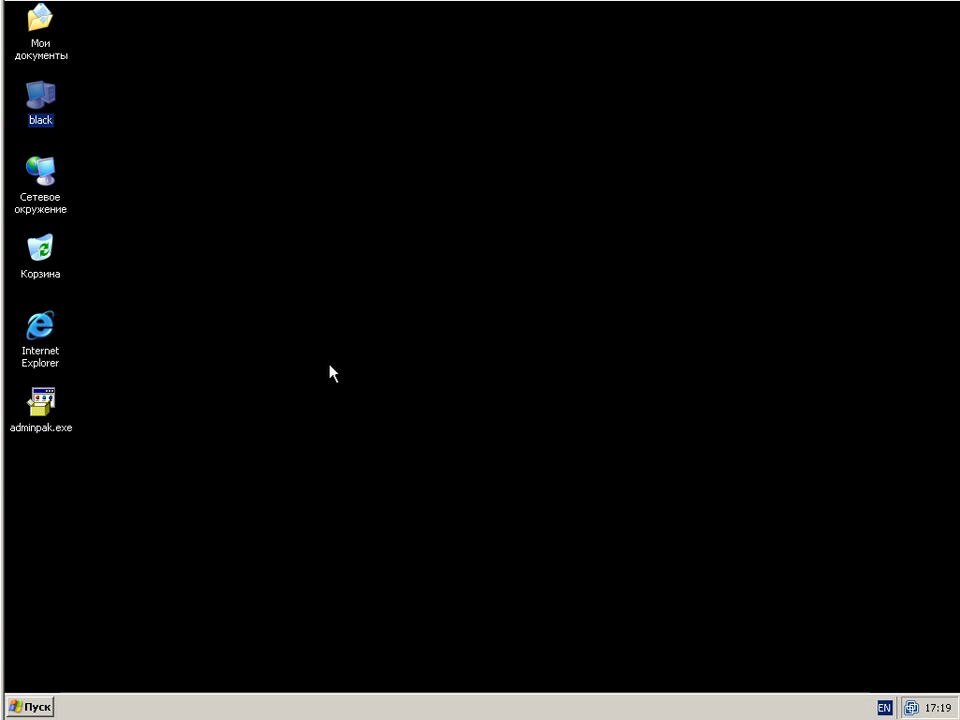
Step: Extract adminpak.exe to the Desktop, producing adminpak.msi and apver.vbs
left_click(331, 372)
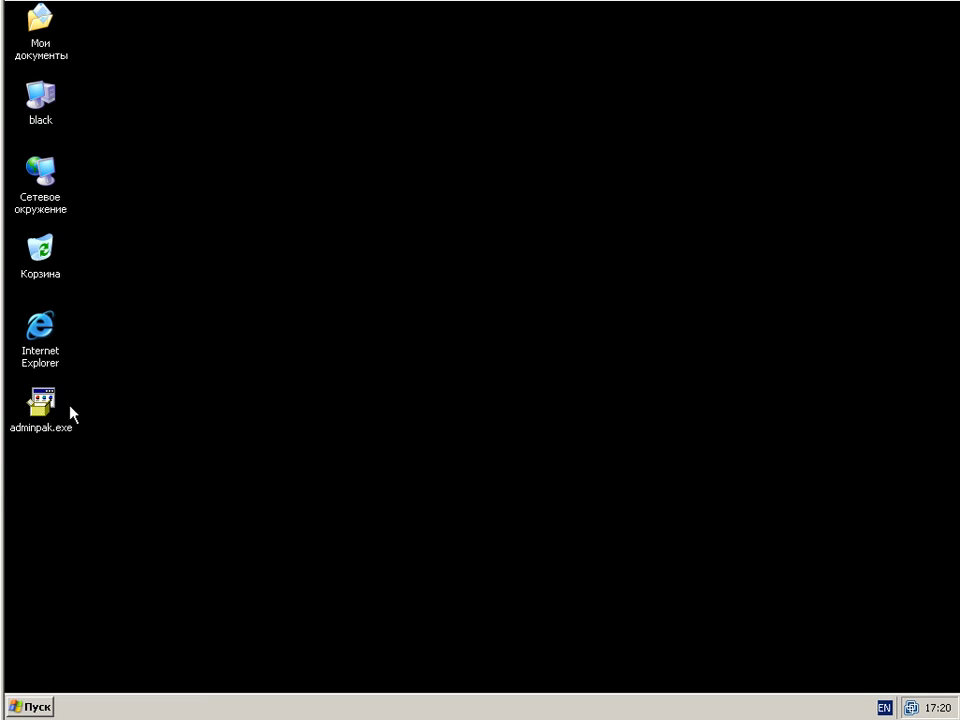
double_click(36, 425)
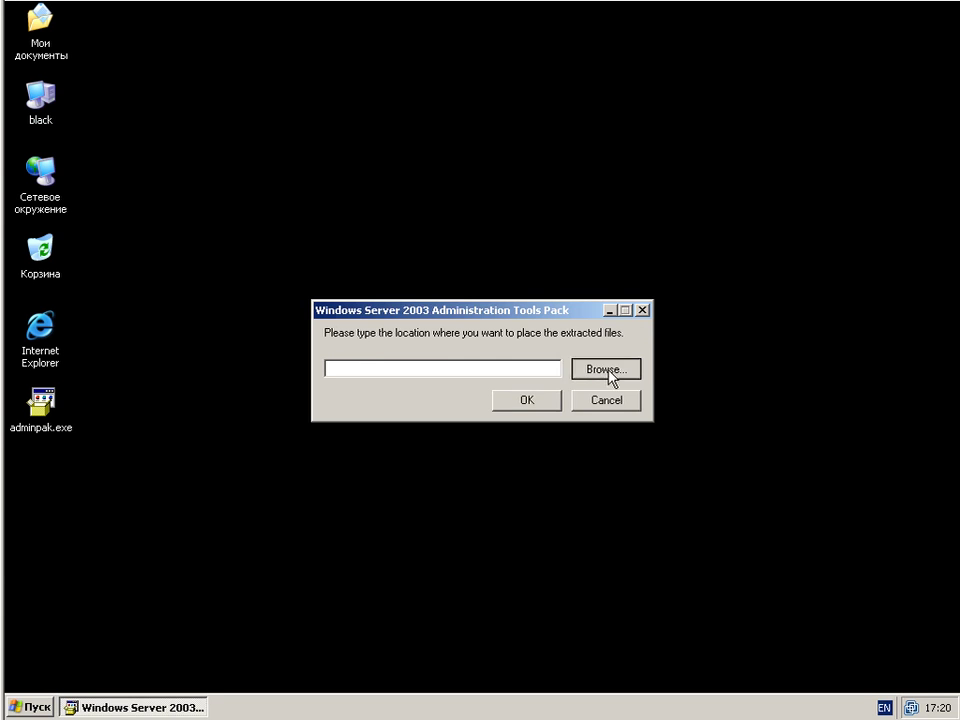
left_click(610, 373)
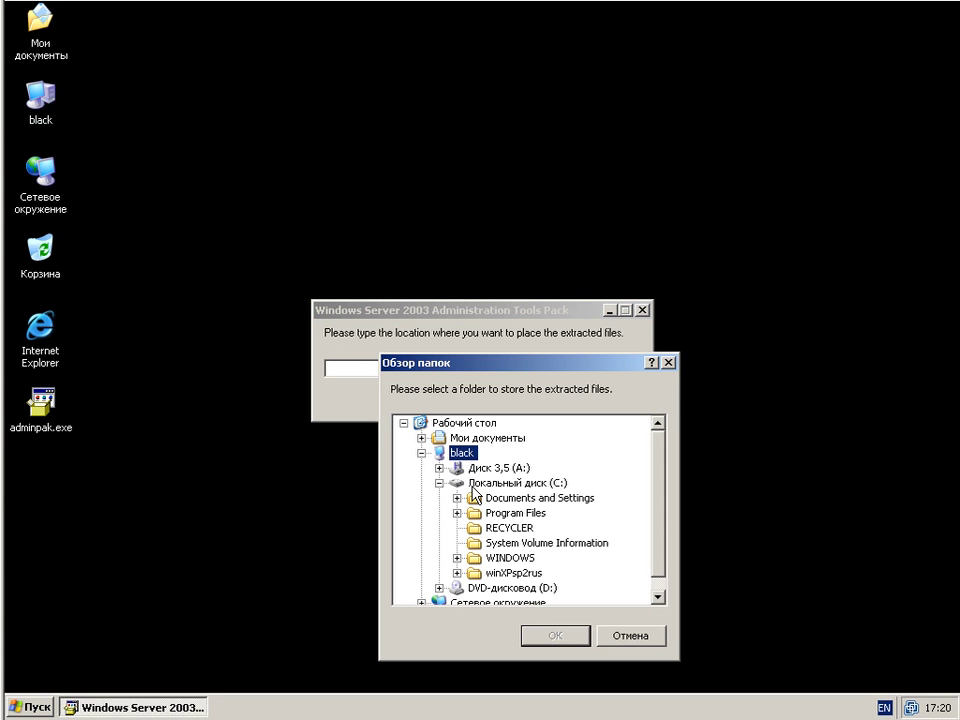
left_click(462, 423)
left_click(555, 635)
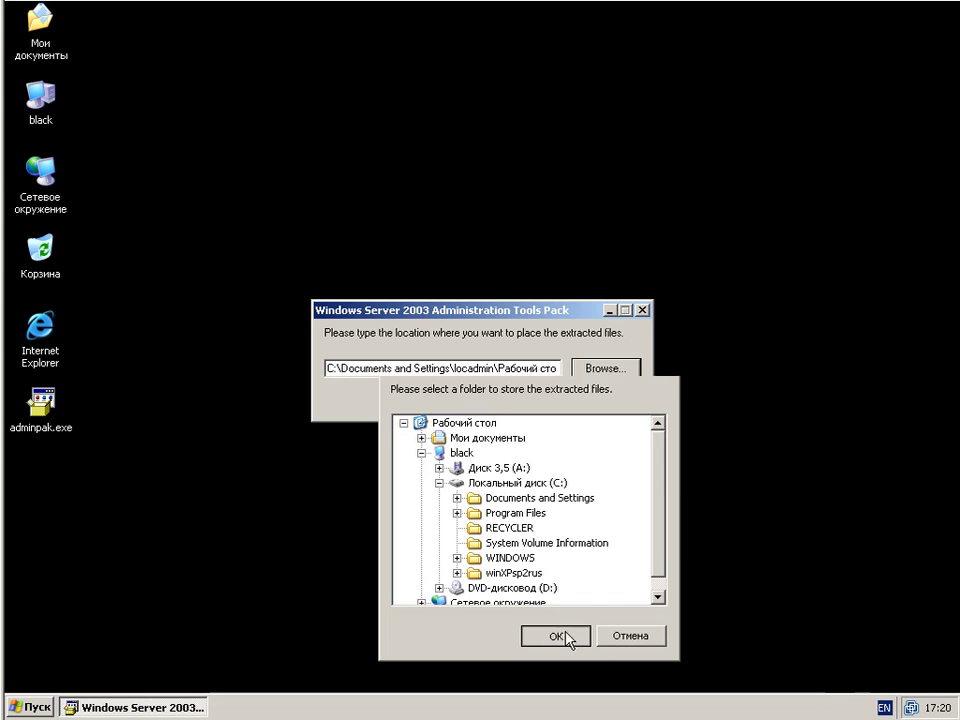
left_click(534, 406)
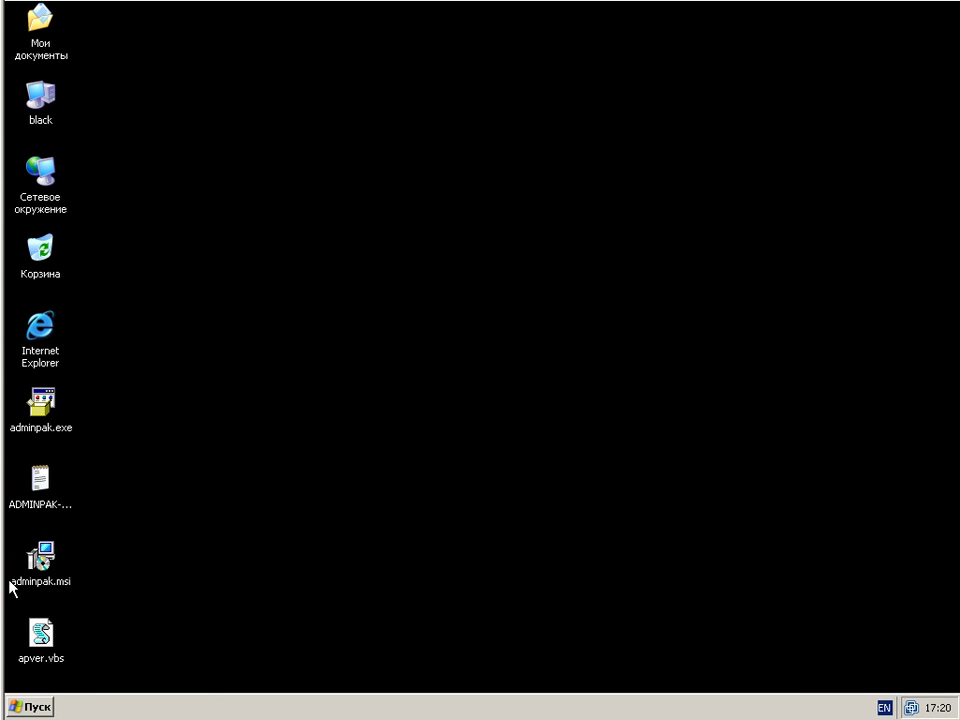
Step: Install adminpak.msi, accepting the license agreement, and finish the setup wizard
double_click(43, 572)
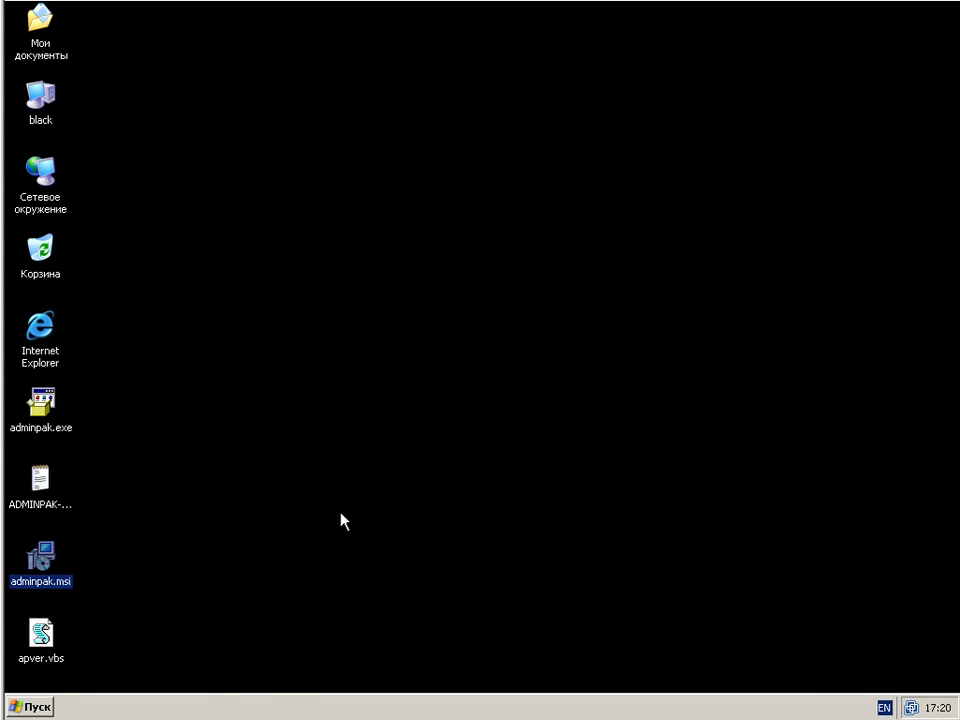
left_click(568, 503)
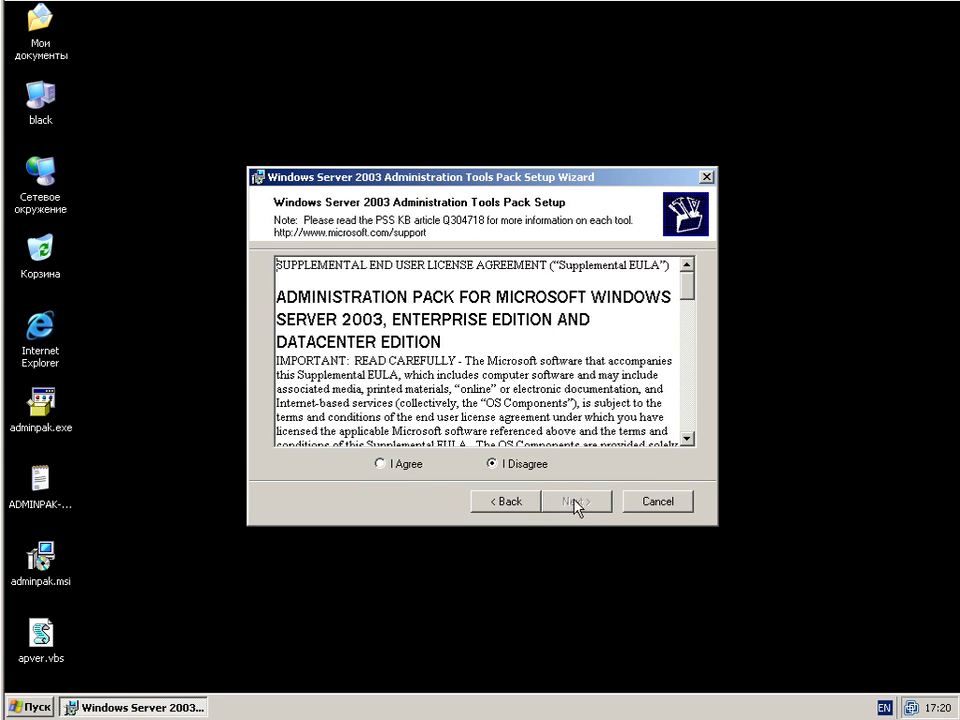
left_click(431, 466)
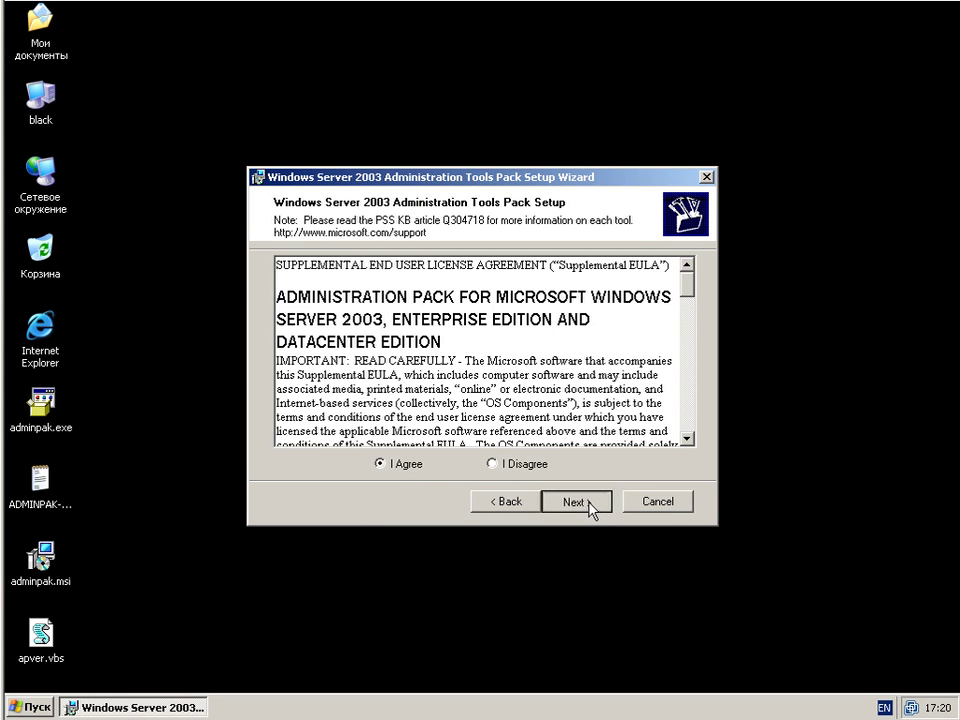
left_click(589, 507)
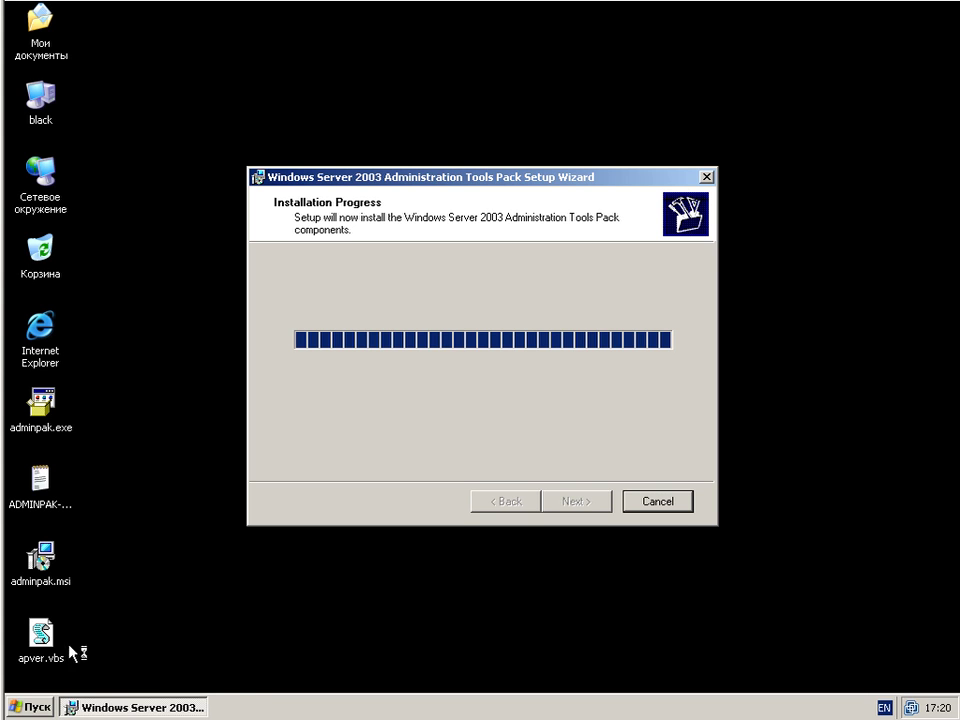
left_click(40, 707)
left_click(44, 708)
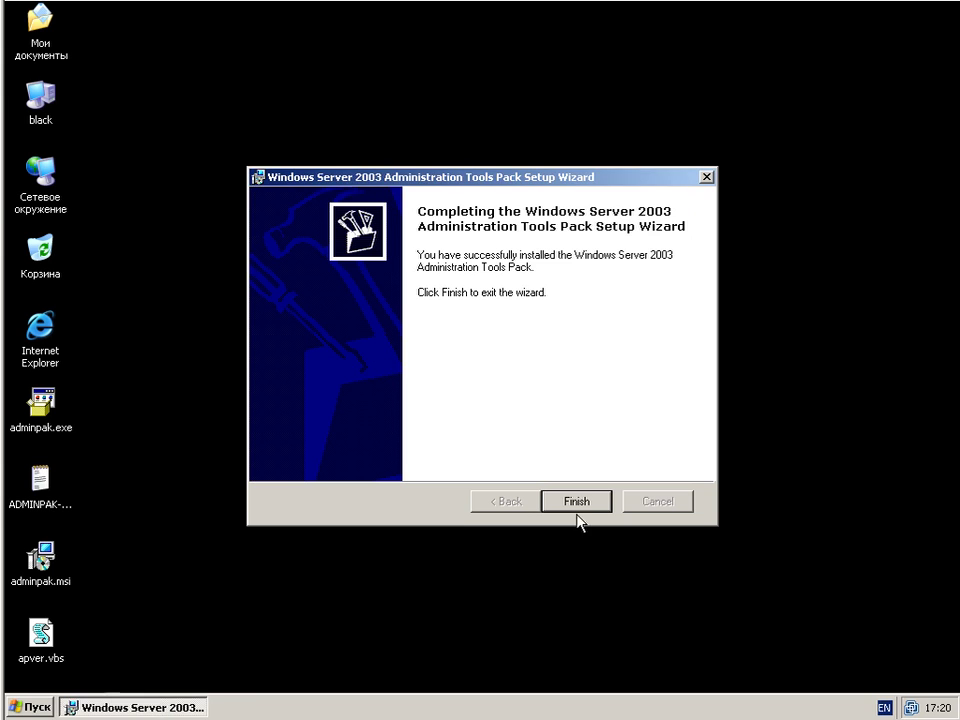
left_click(590, 502)
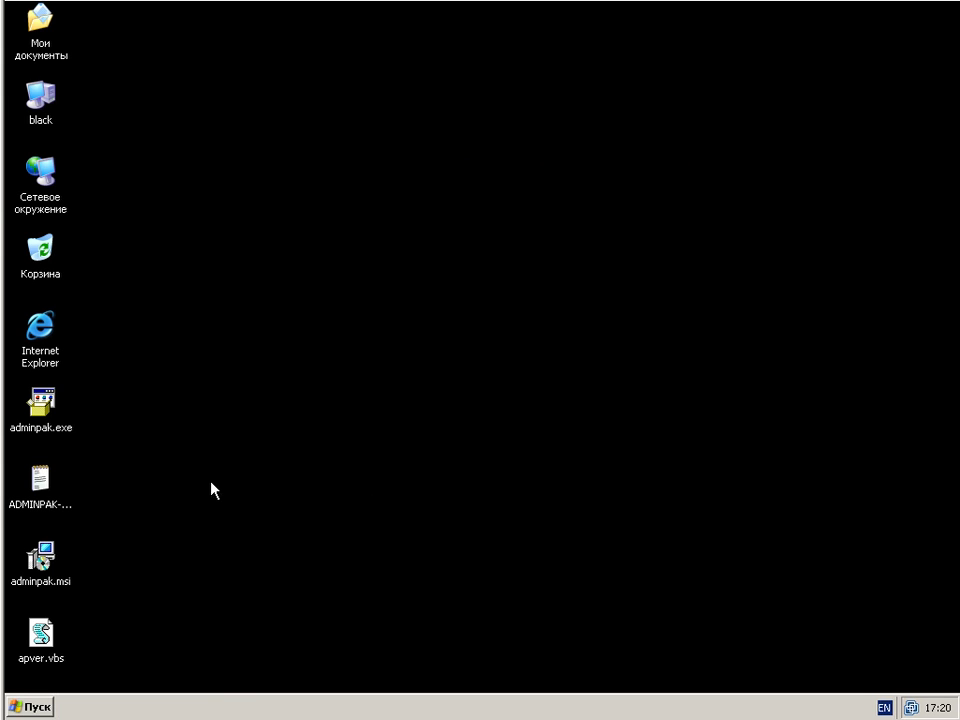
left_click(44, 428)
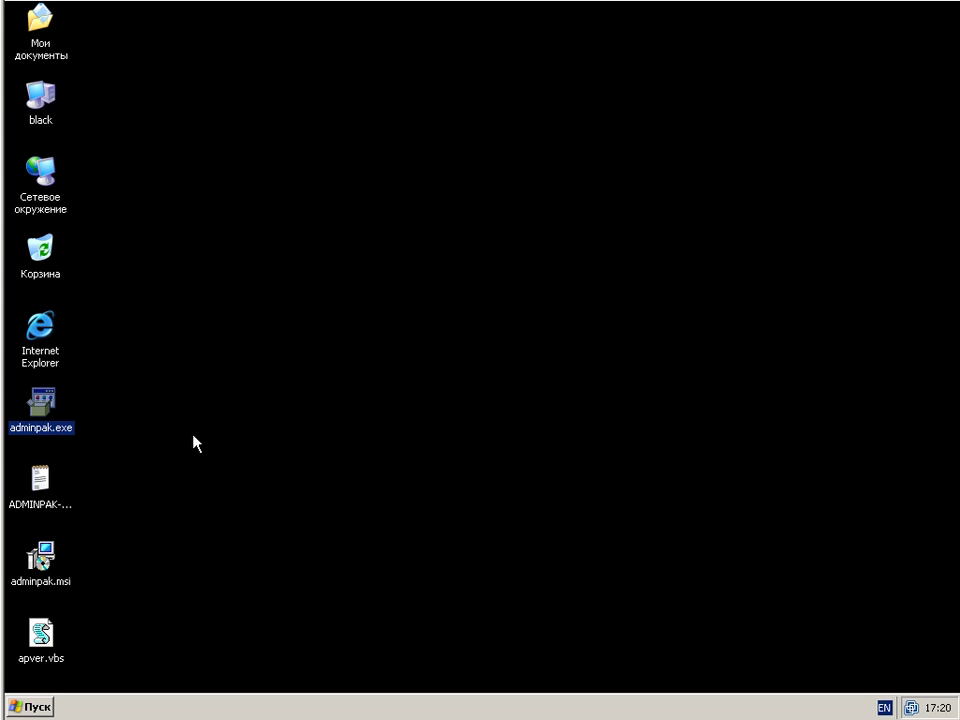
left_click(36, 706)
mouse_move(169, 574)
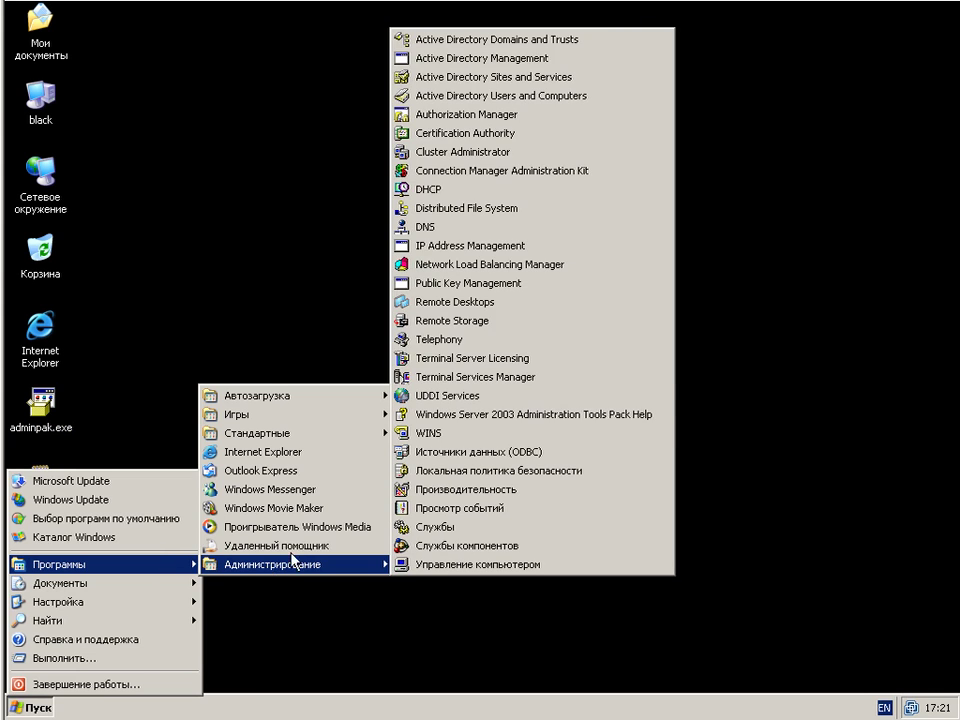
left_click(277, 571)
left_click(347, 568)
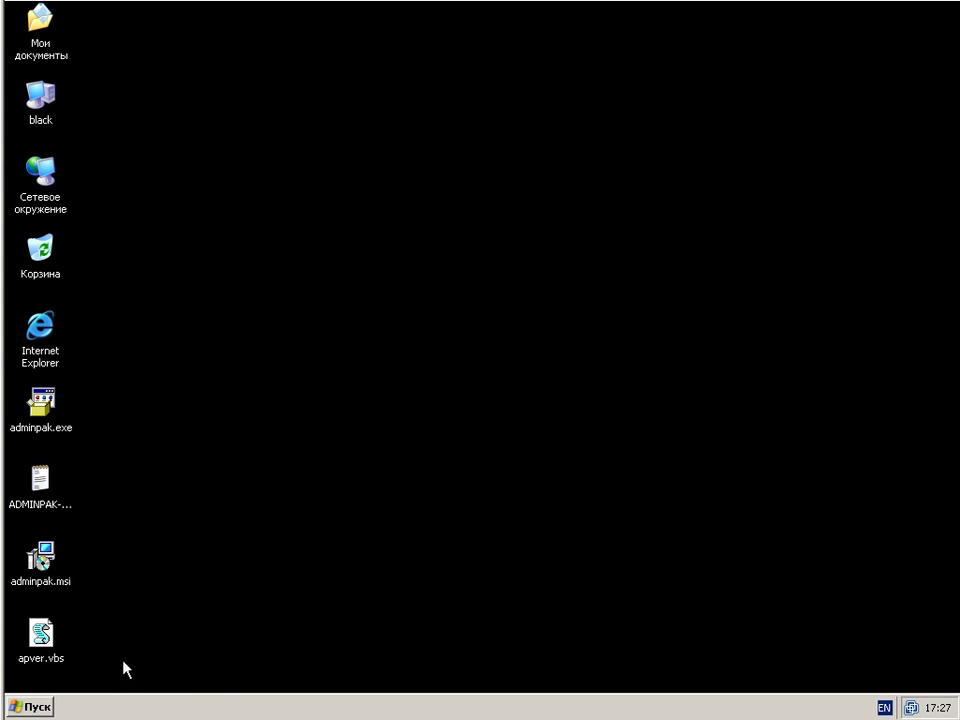
Step: Log off the local administrator session
left_click(14, 700)
left_click(100, 682)
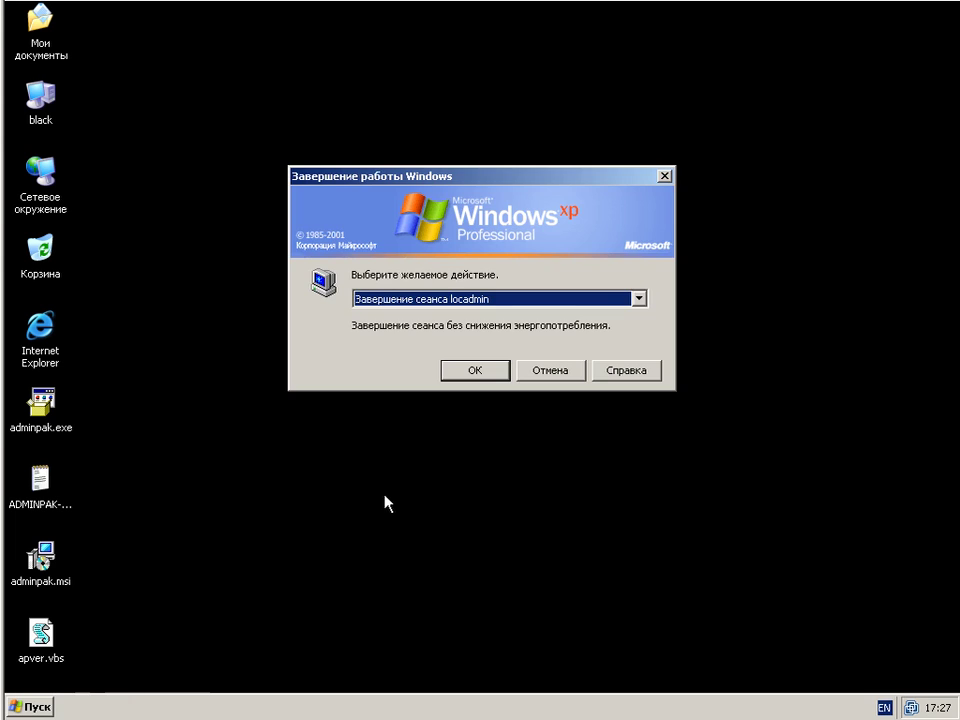
left_click(470, 370)
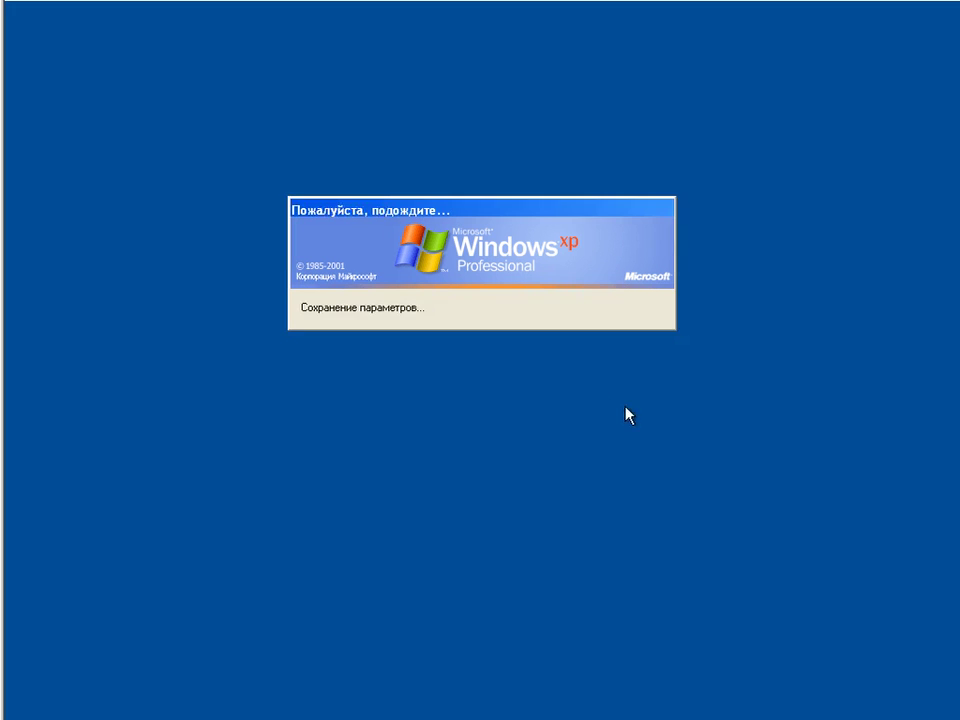
Step: Log on to the STEDNET domain with the domain user's credentials
key("ctrl+alt+Delete")
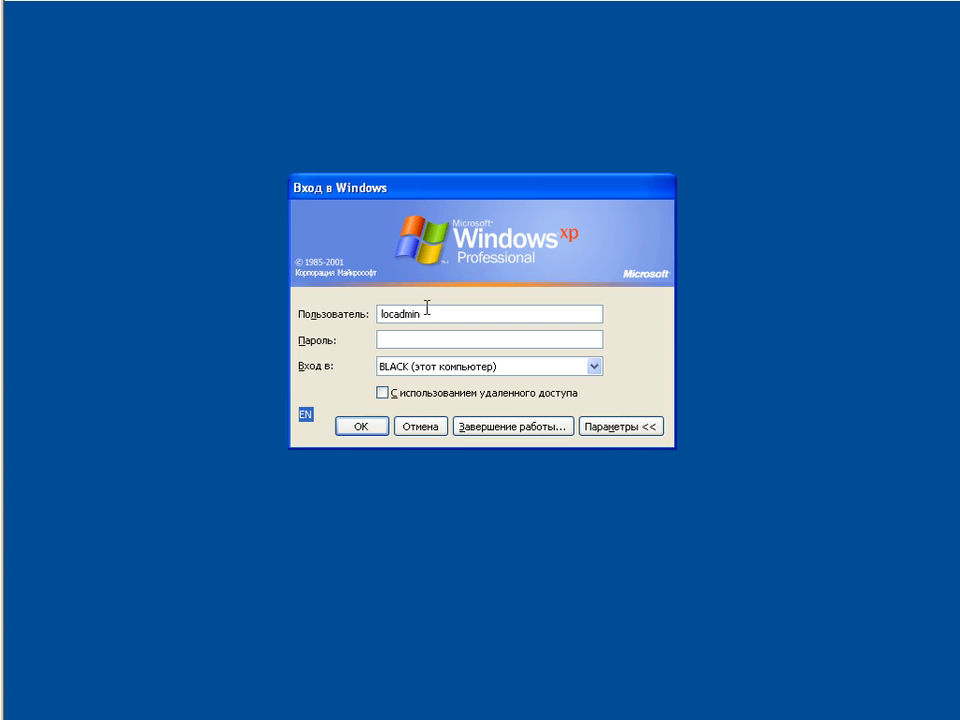
left_click_drag(426, 313, 349, 308)
key("Tab")
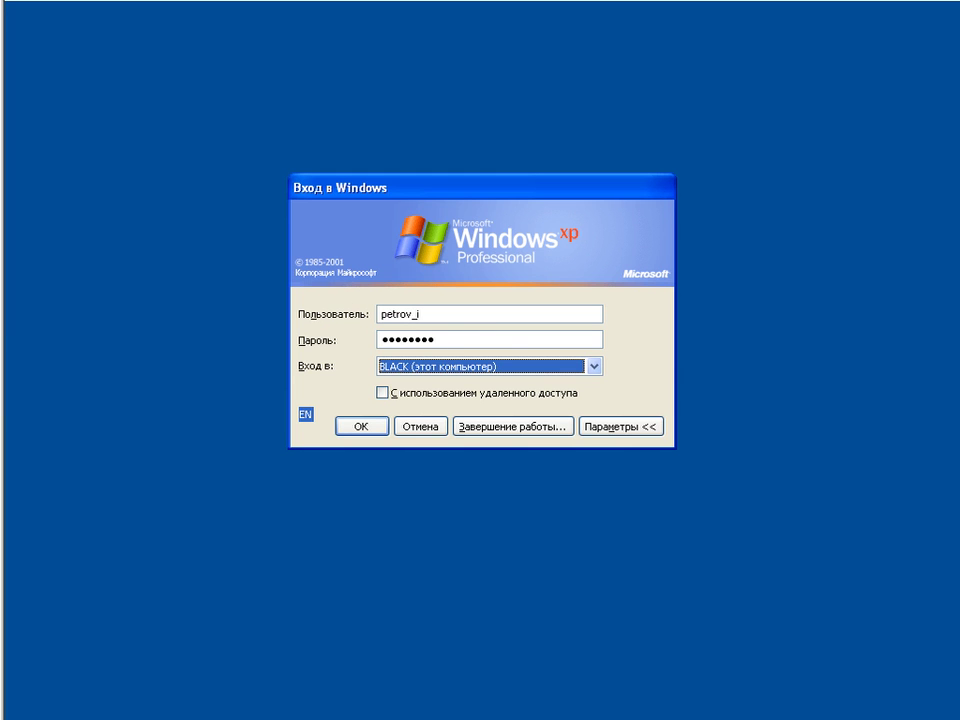
key("Down")
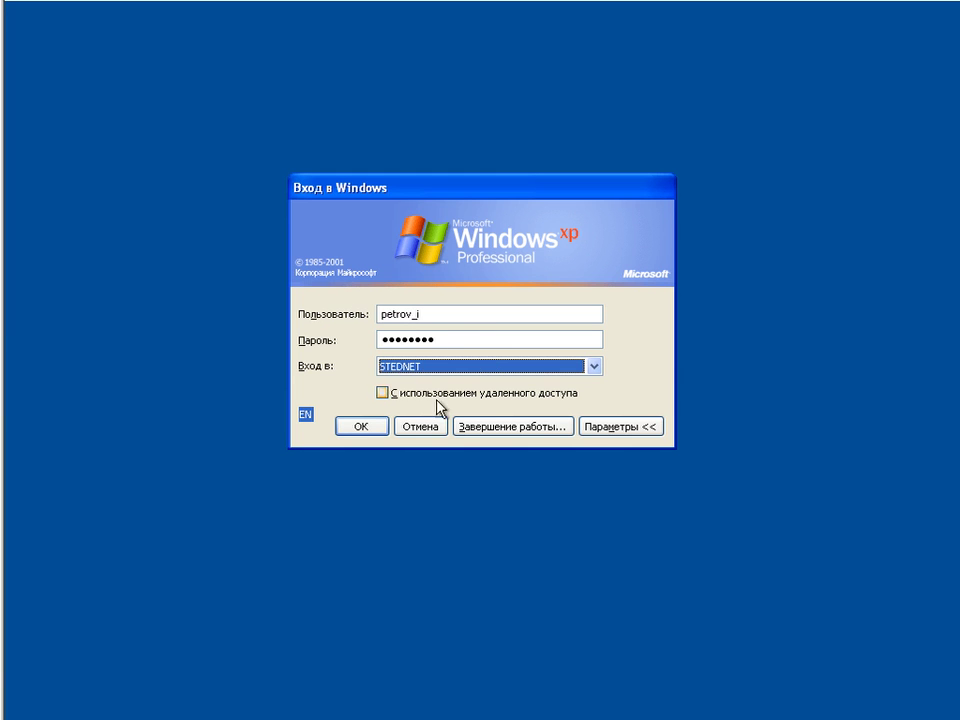
left_click(366, 426)
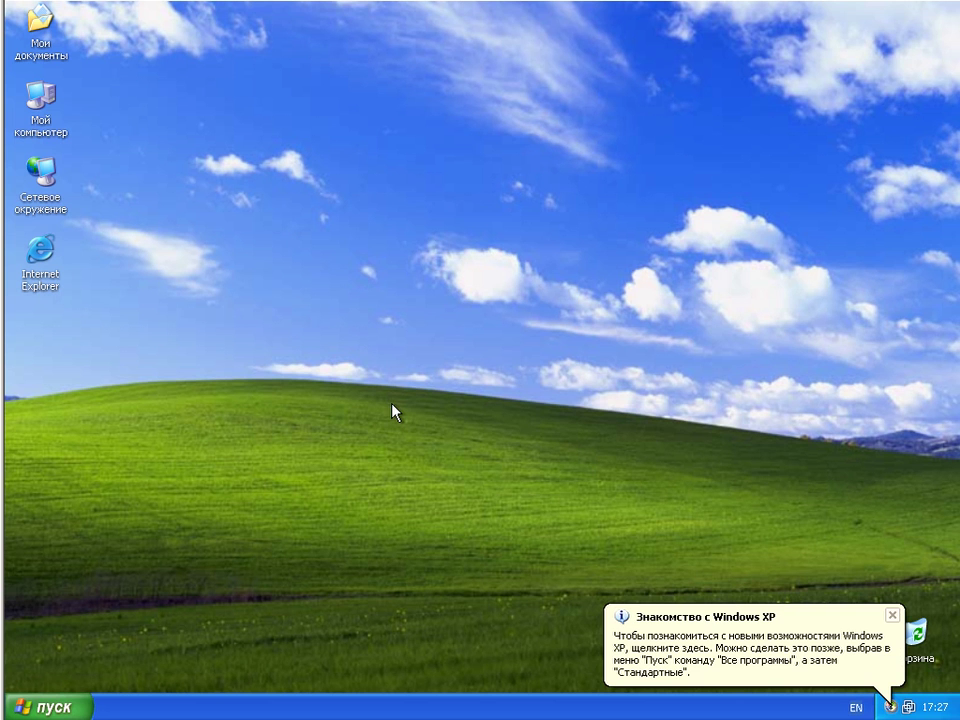
Step: Launch Active Directory Users and Computers from the Start menu in the domain session
left_click(891, 615)
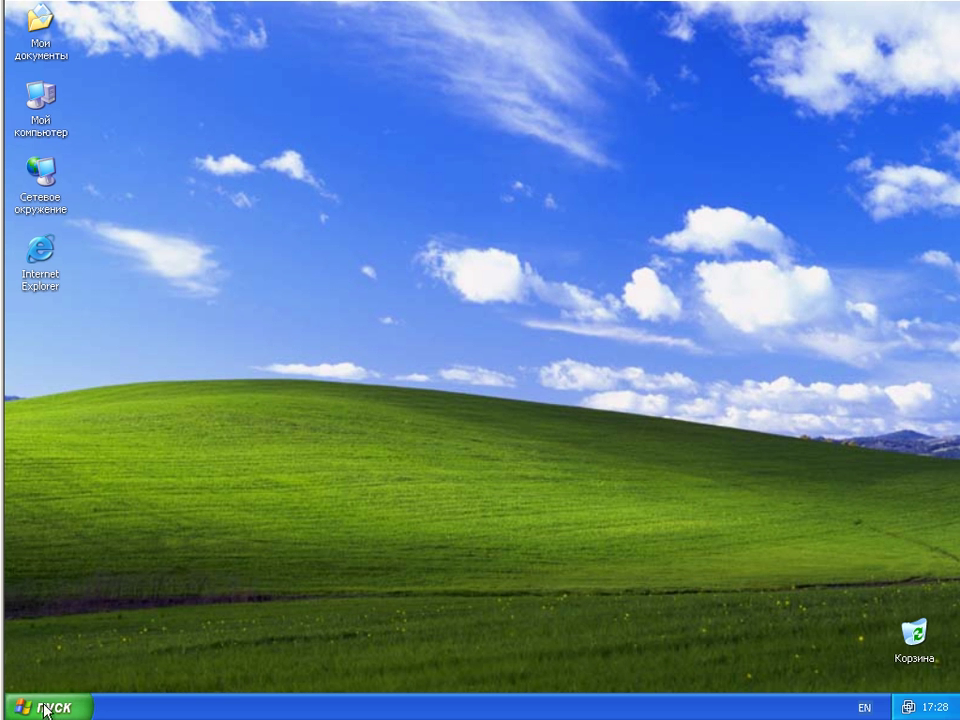
left_click(45, 710)
mouse_move(142, 495)
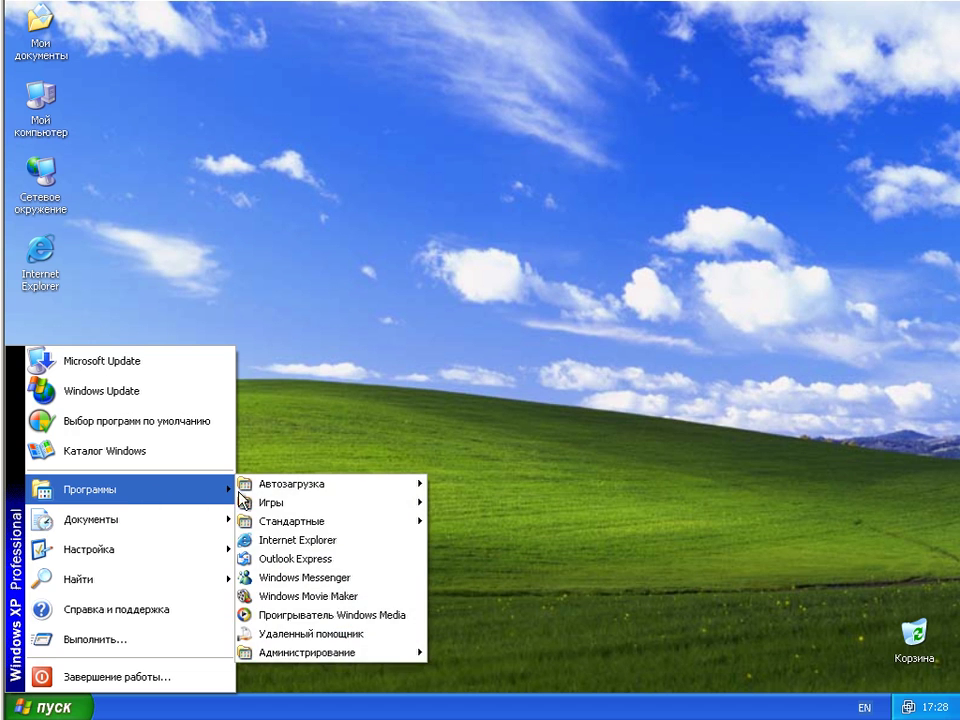
mouse_move(352, 654)
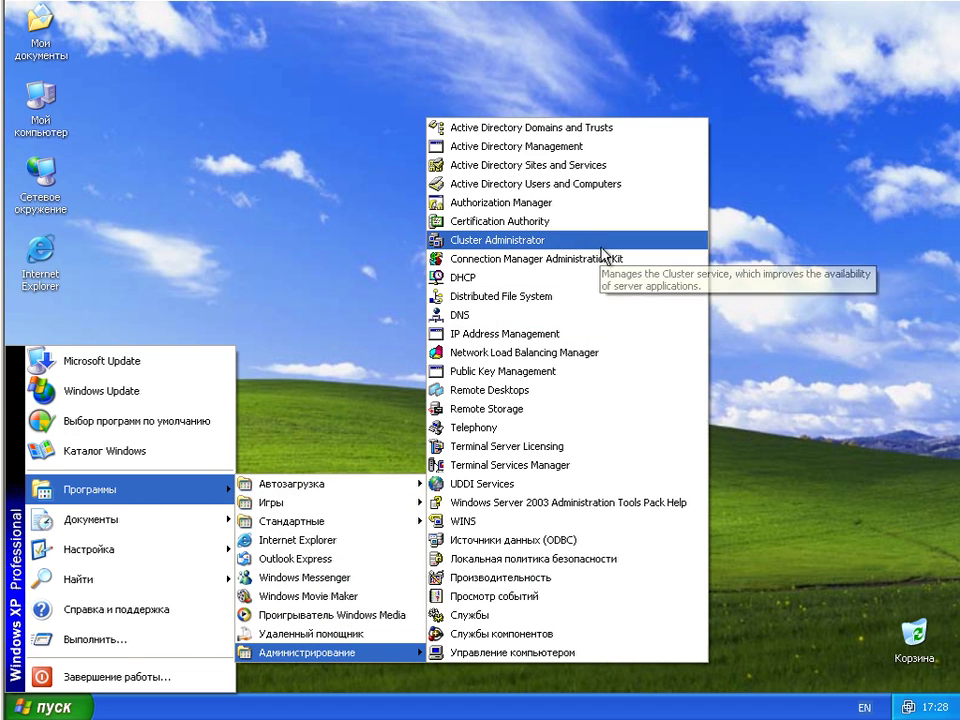
left_click(608, 184)
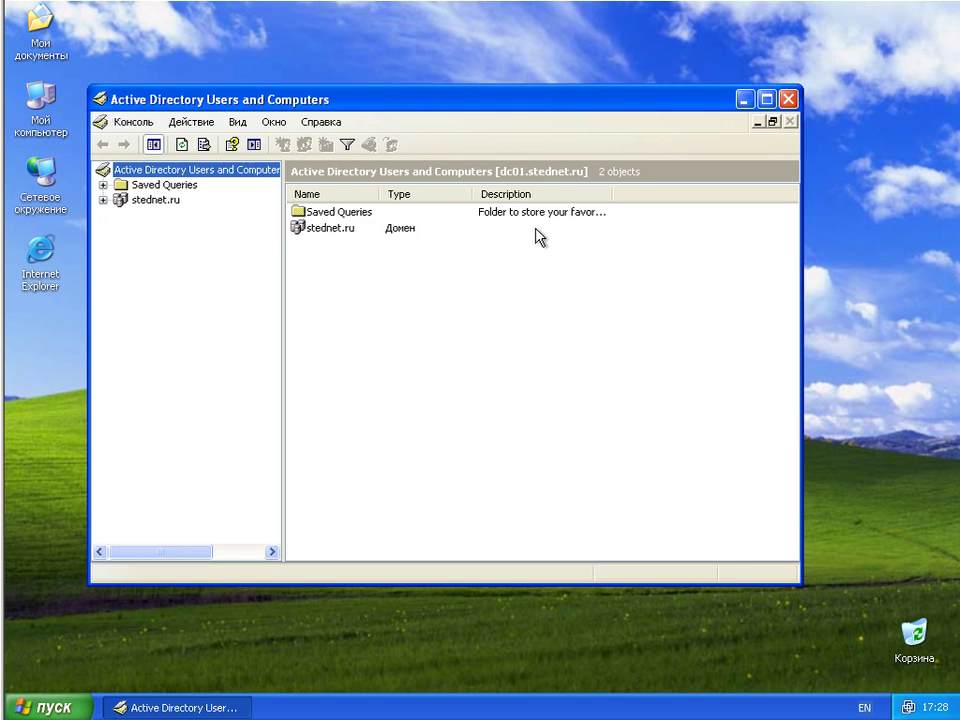
Step: Maximize the console and open AllDepartmentsEmployees from the stednet groups unit
double_click(223, 100)
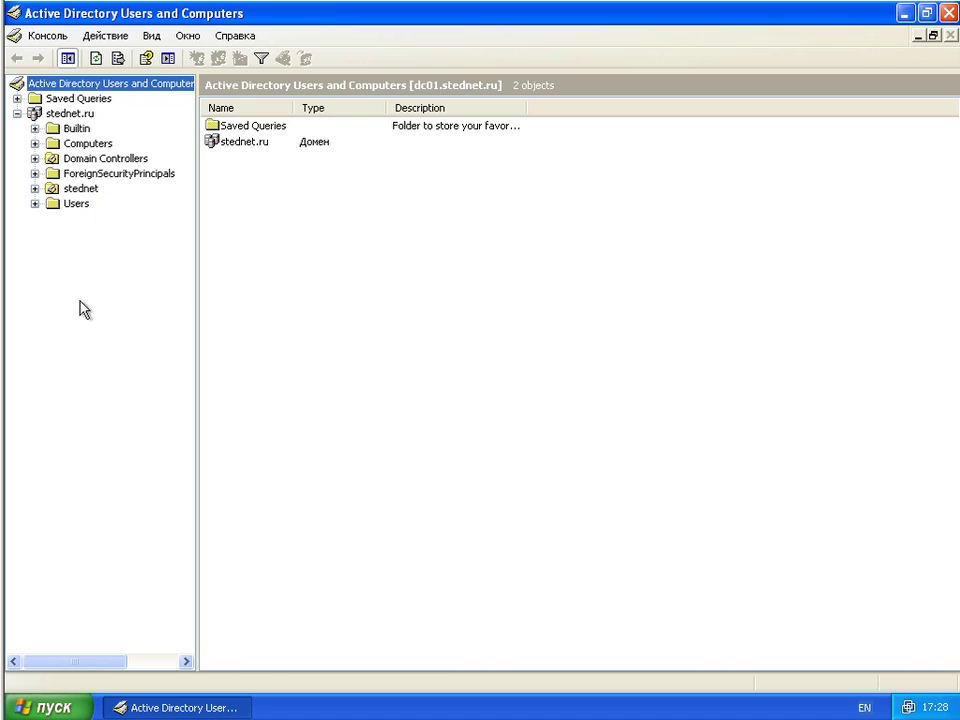
left_click(68, 189)
double_click(236, 128)
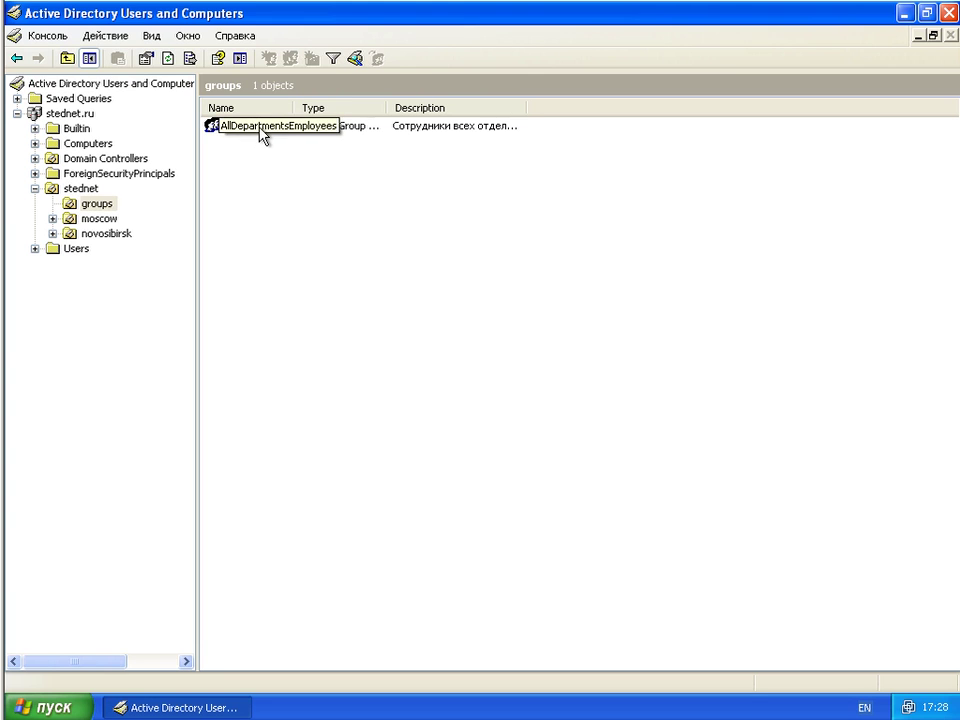
double_click(259, 128)
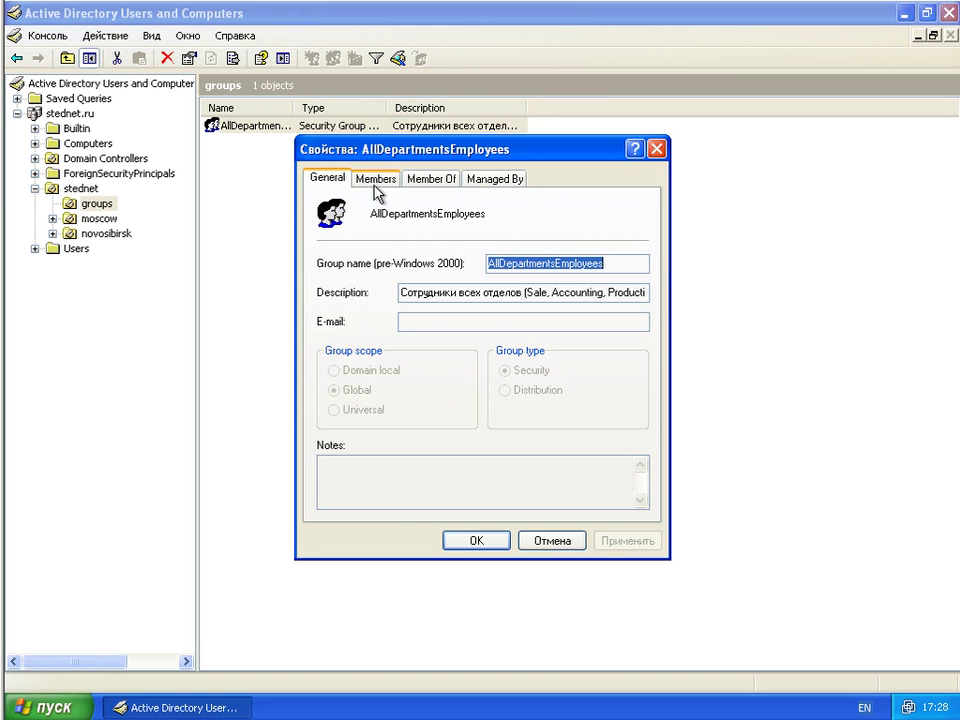
Step: Check the three department groups on the Members tab, then apply and close
left_click(376, 178)
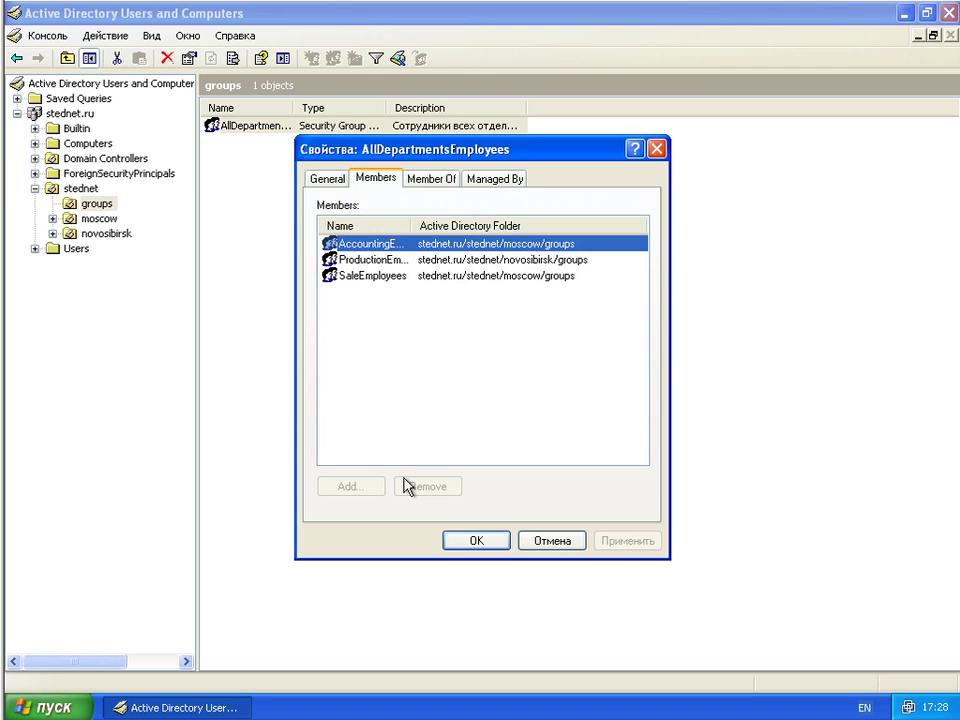
left_click(552, 540)
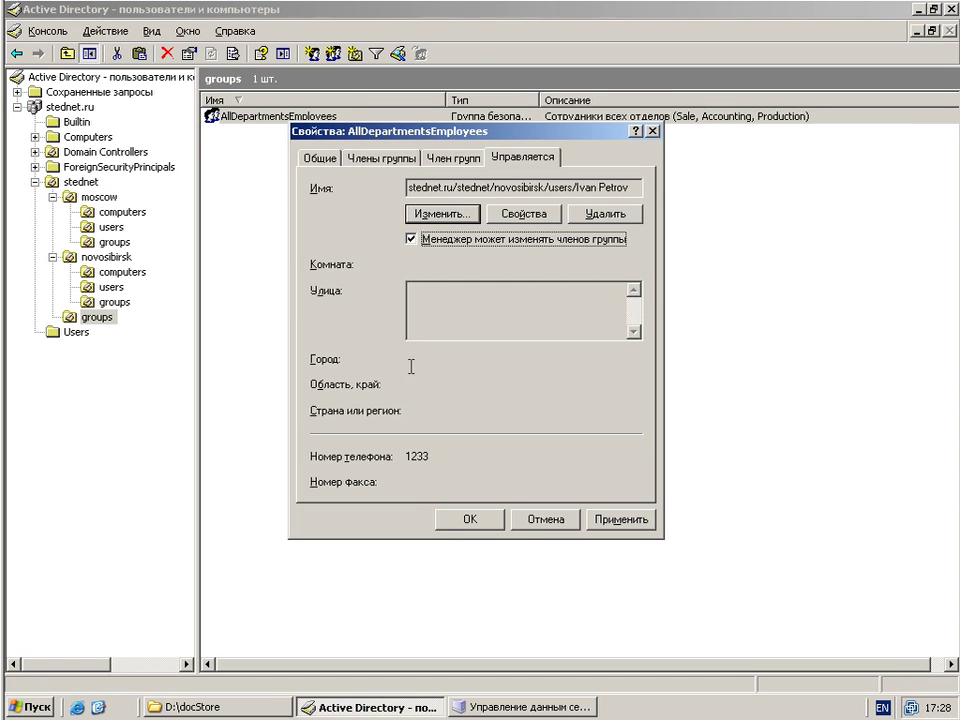
left_click(636, 520)
left_click(448, 522)
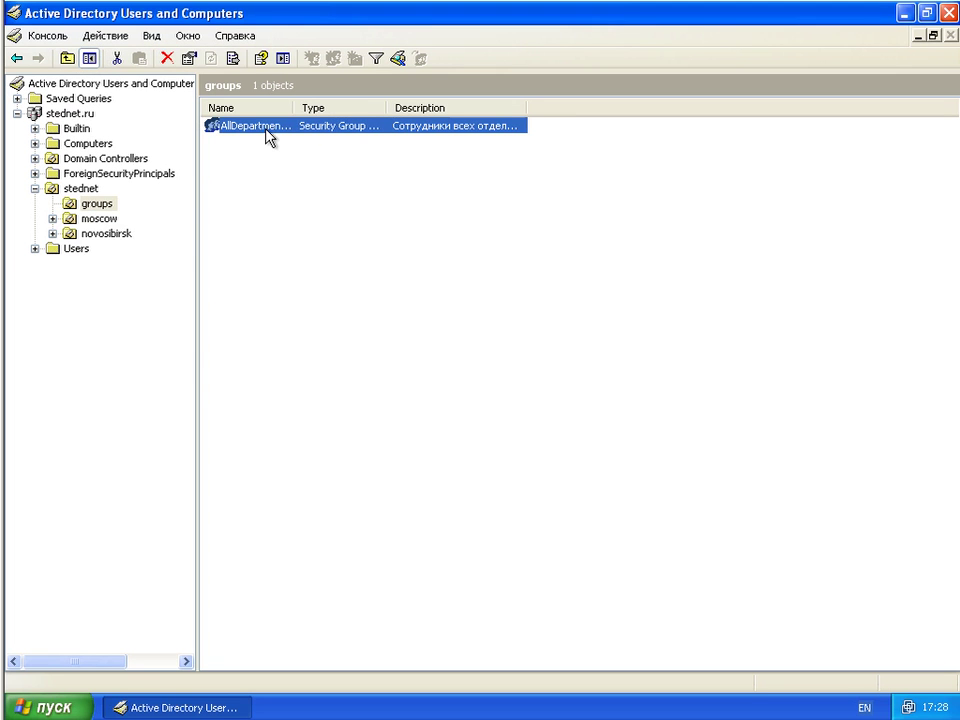
Step: Add a domain user as a member of AllDepartmentsEmployees and apply
double_click(268, 137)
left_click(380, 180)
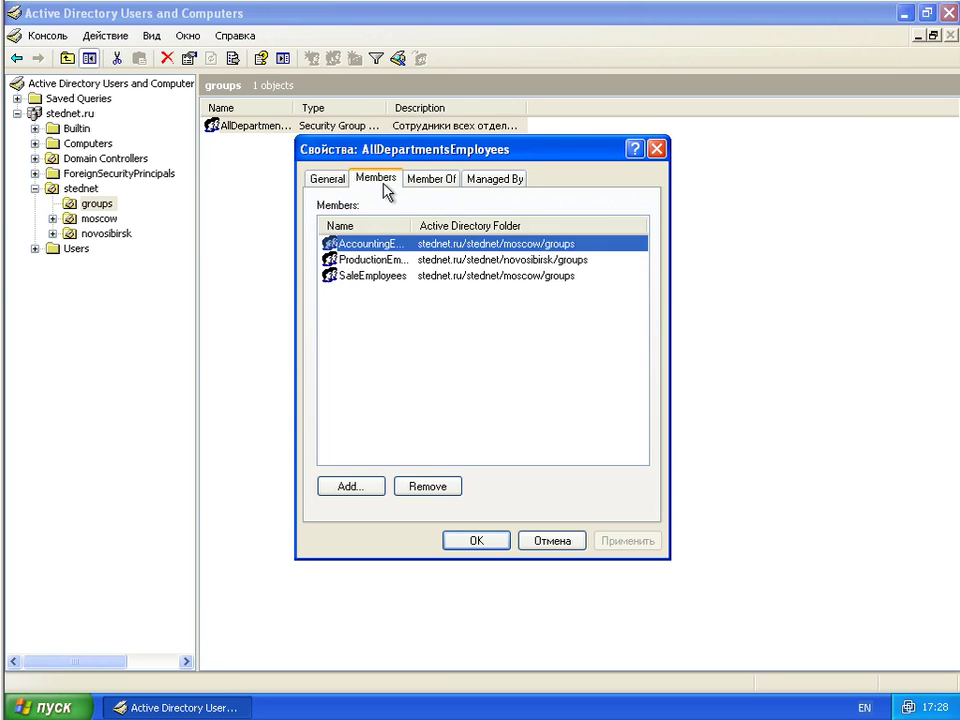
left_click(351, 486)
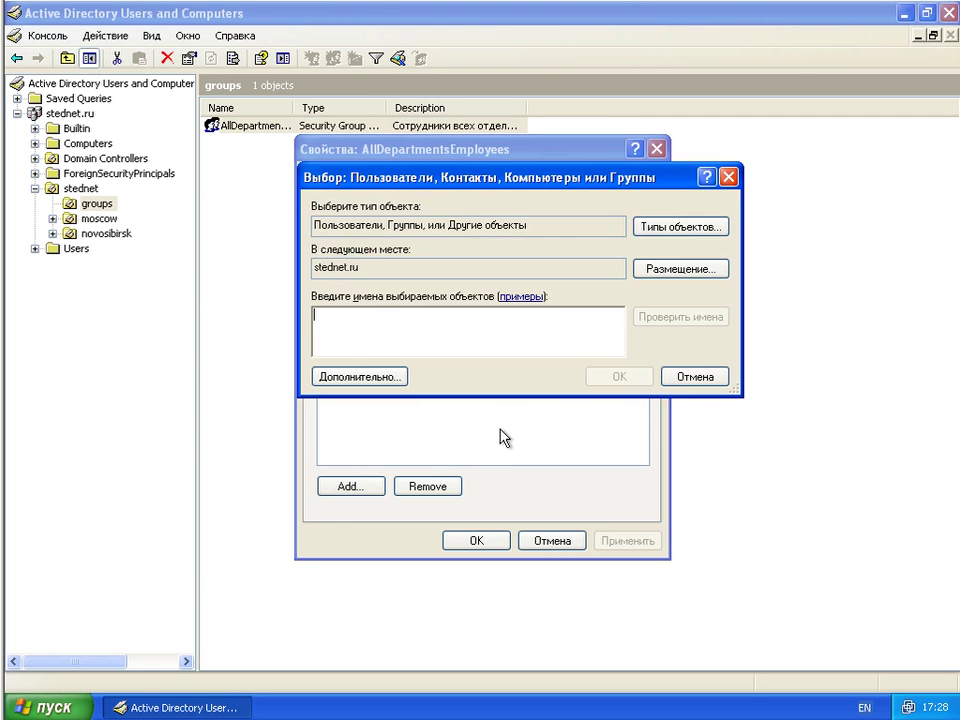
left_click(700, 378)
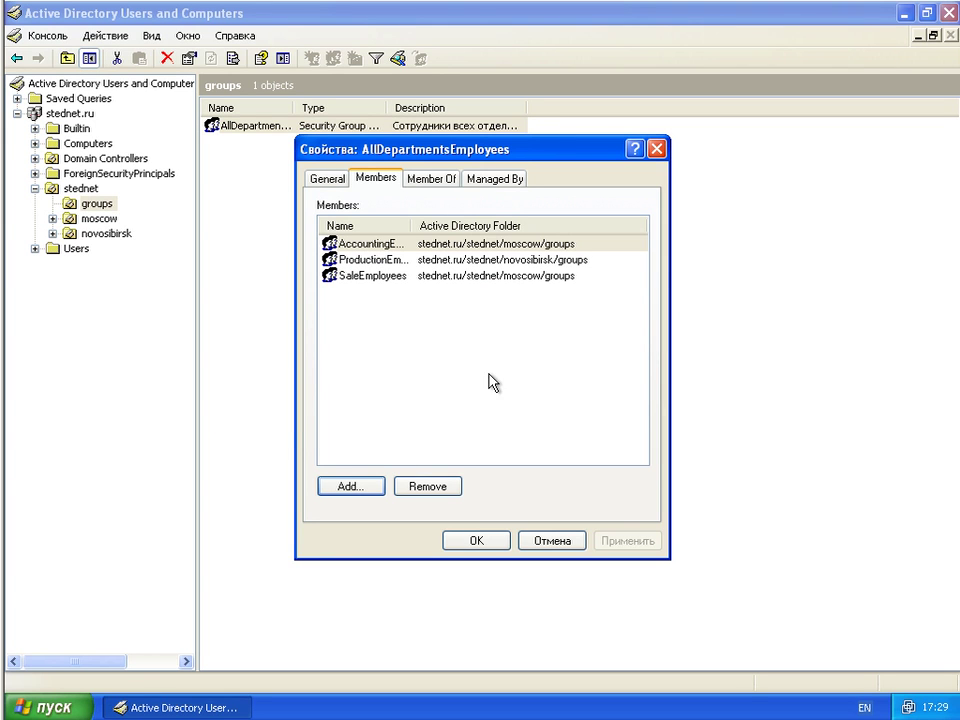
left_click(358, 488)
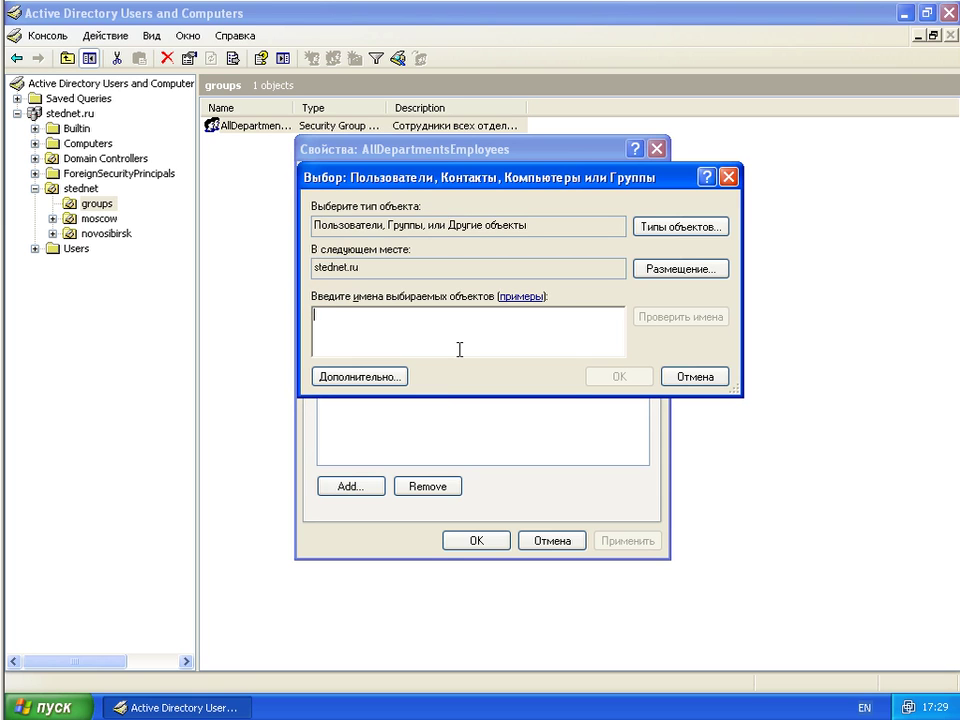
type("C")
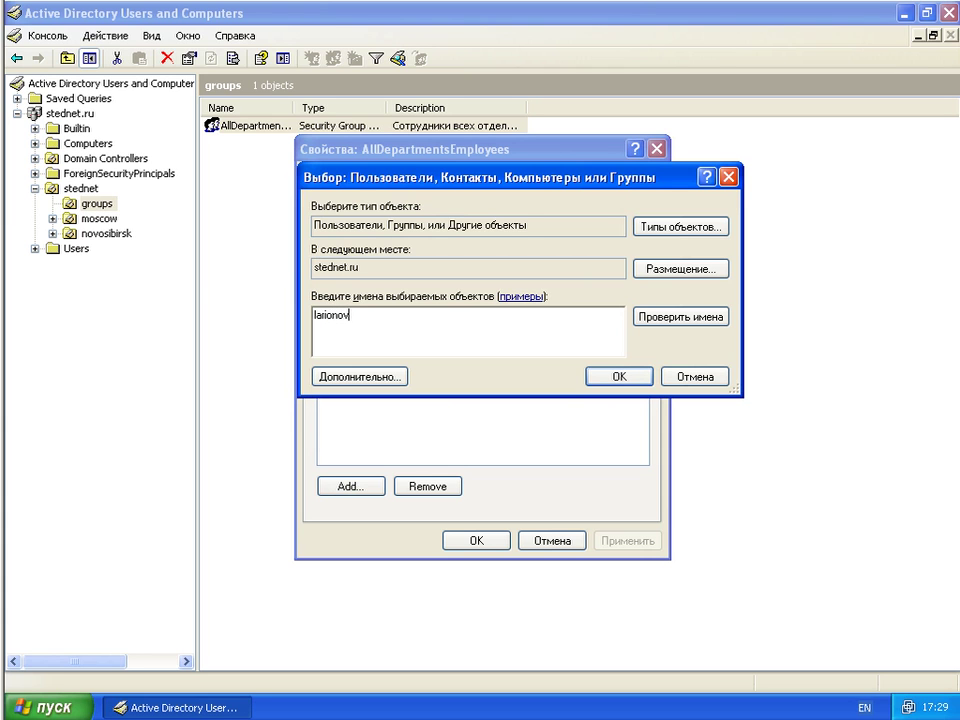
left_click(688, 317)
left_click(620, 377)
left_click(605, 537)
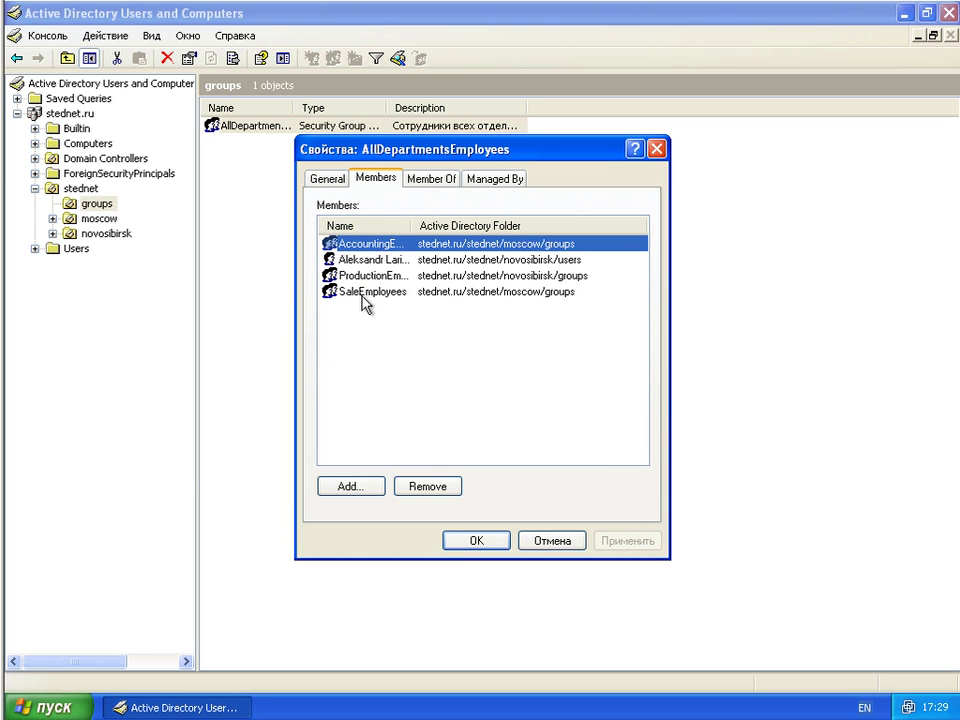
Step: Remove that user from the member list again, confirming with Да
left_click(372, 260)
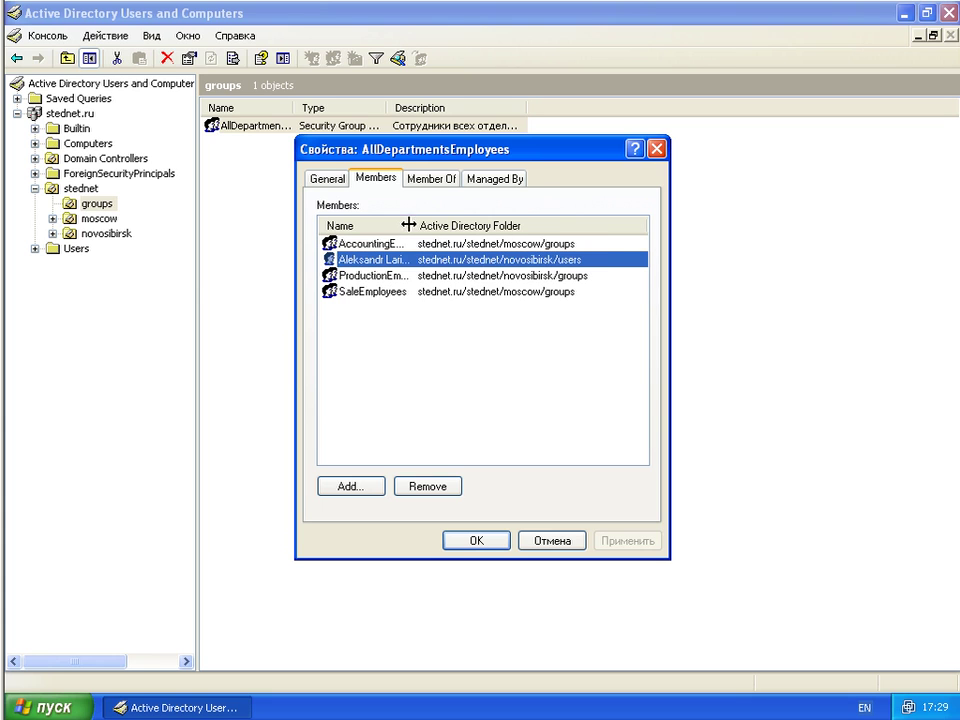
double_click(408, 225)
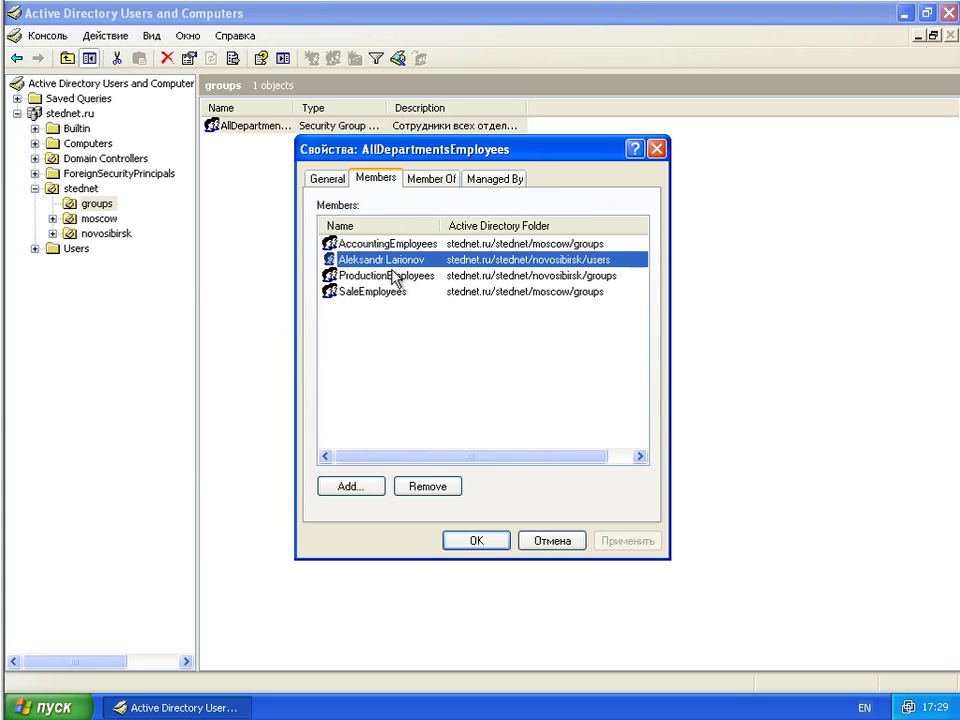
key("Up")
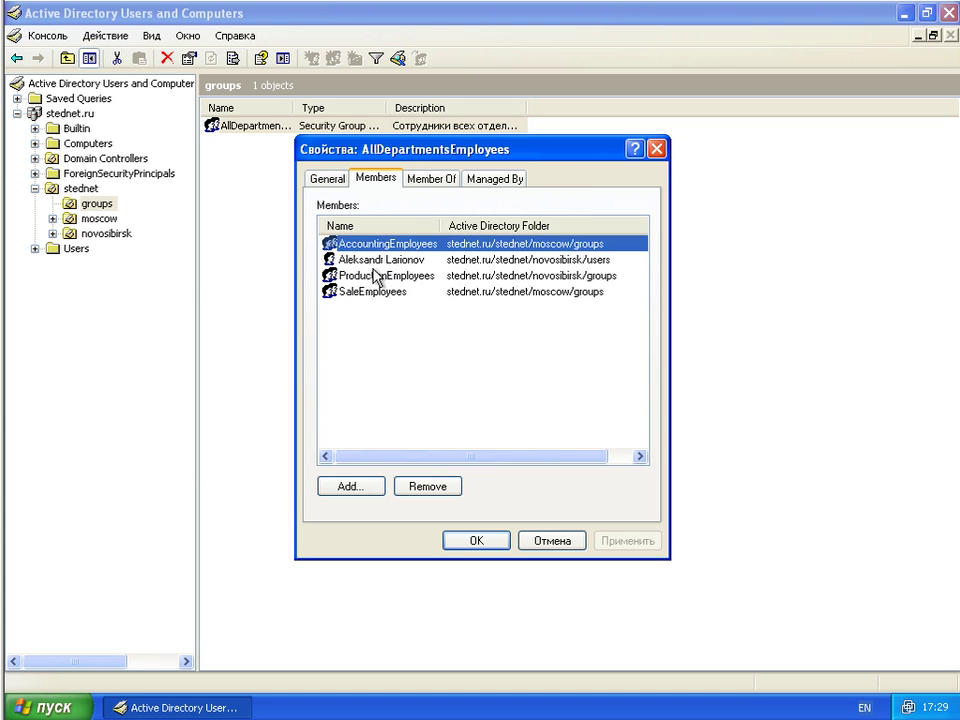
left_click(379, 275)
left_click(372, 294)
left_click(416, 364)
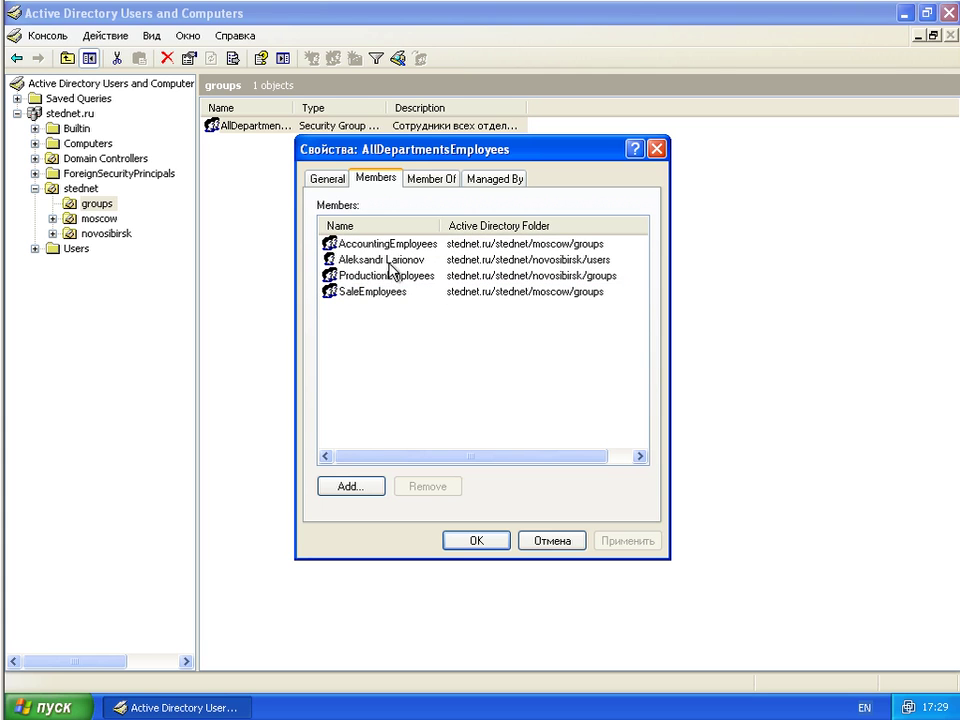
left_click(388, 261)
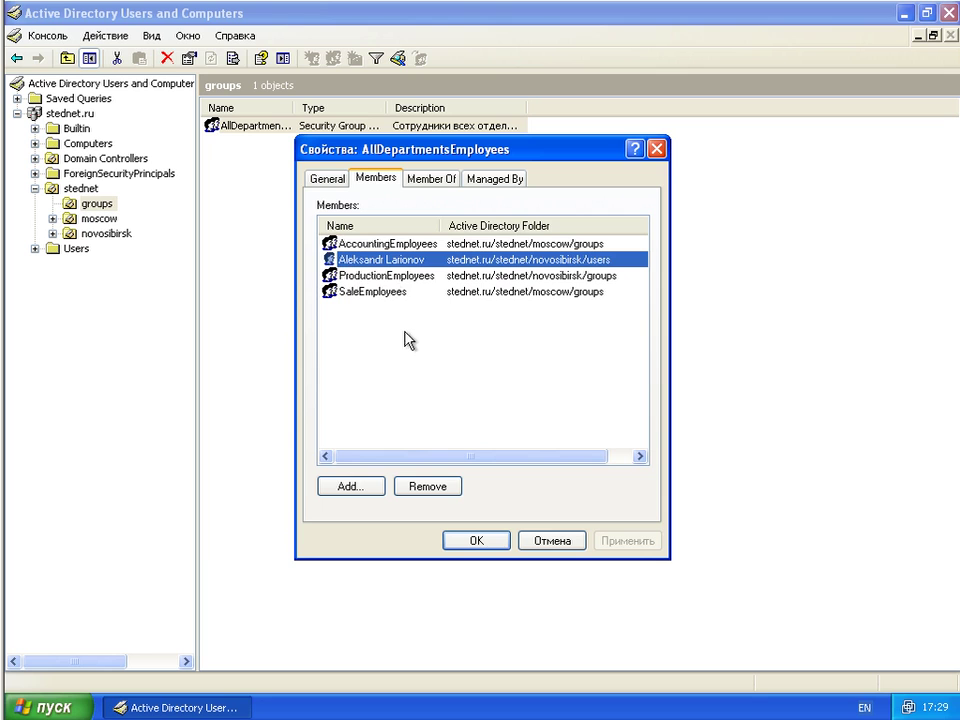
left_click(428, 487)
left_click(450, 410)
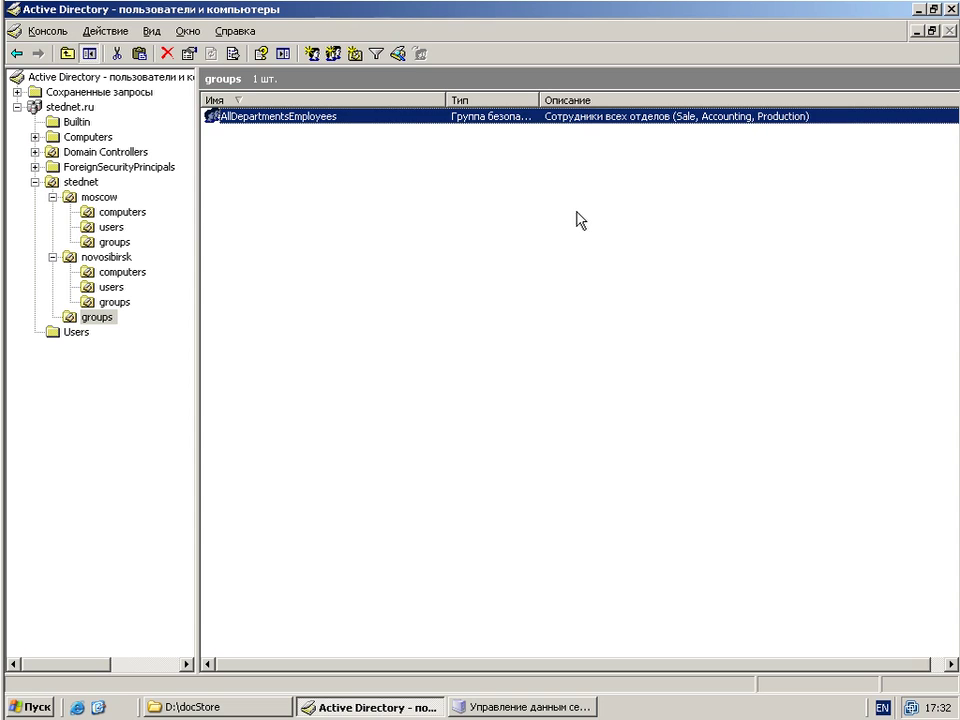
Step: Show the Managed By details of the AllDepartmentsEmployees group's properties
double_click(303, 117)
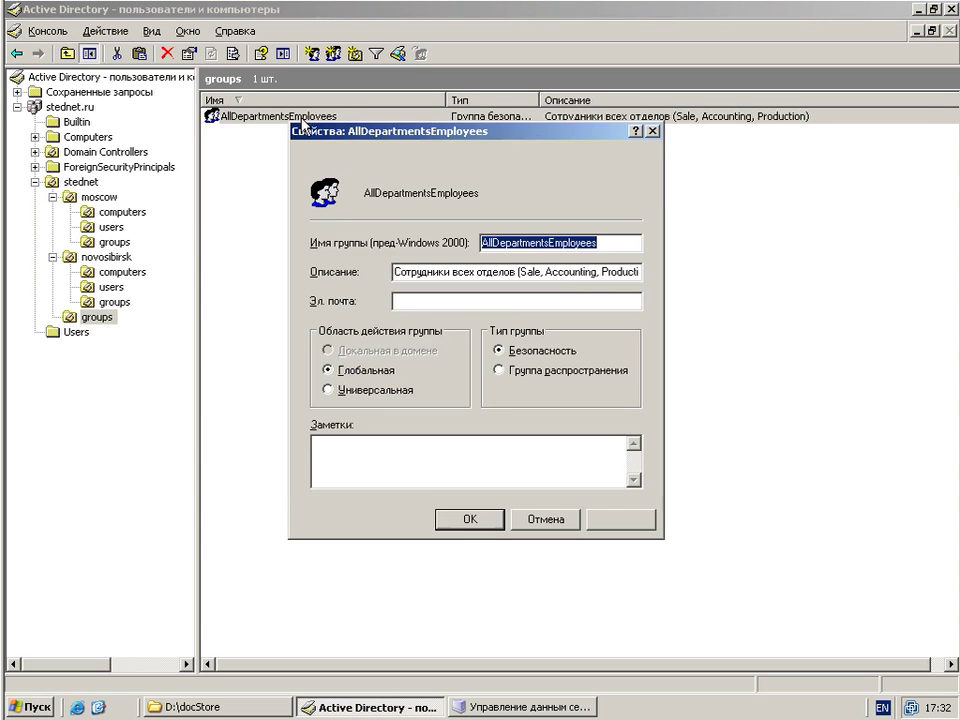
left_click(523, 157)
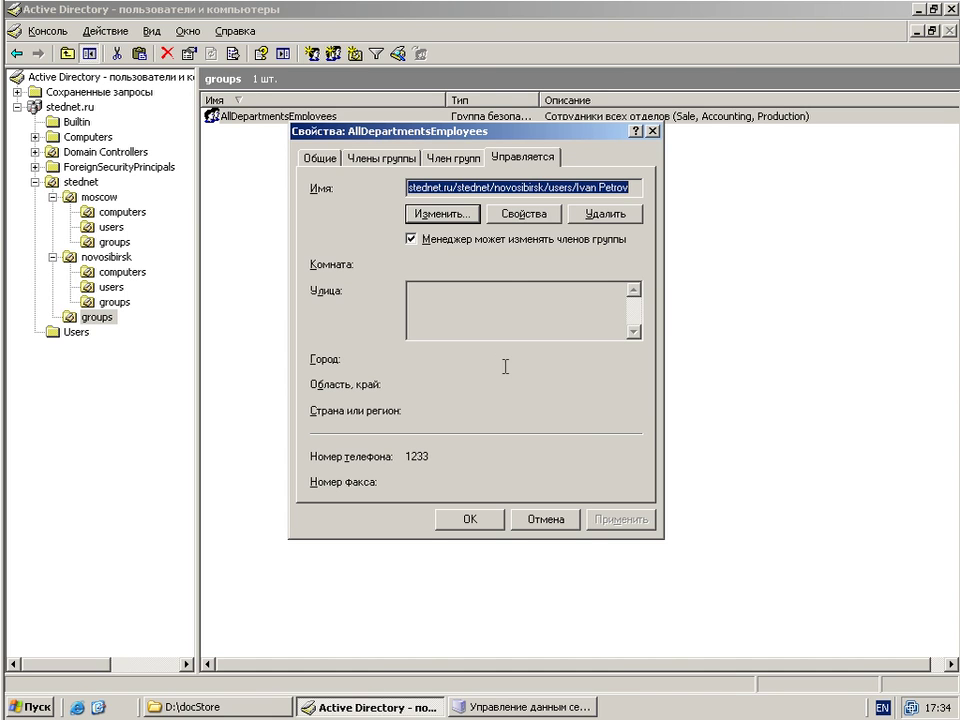
Step: Clear the AllDepartmentsEmployees manager, apply the change and close the properties
left_click(596, 215)
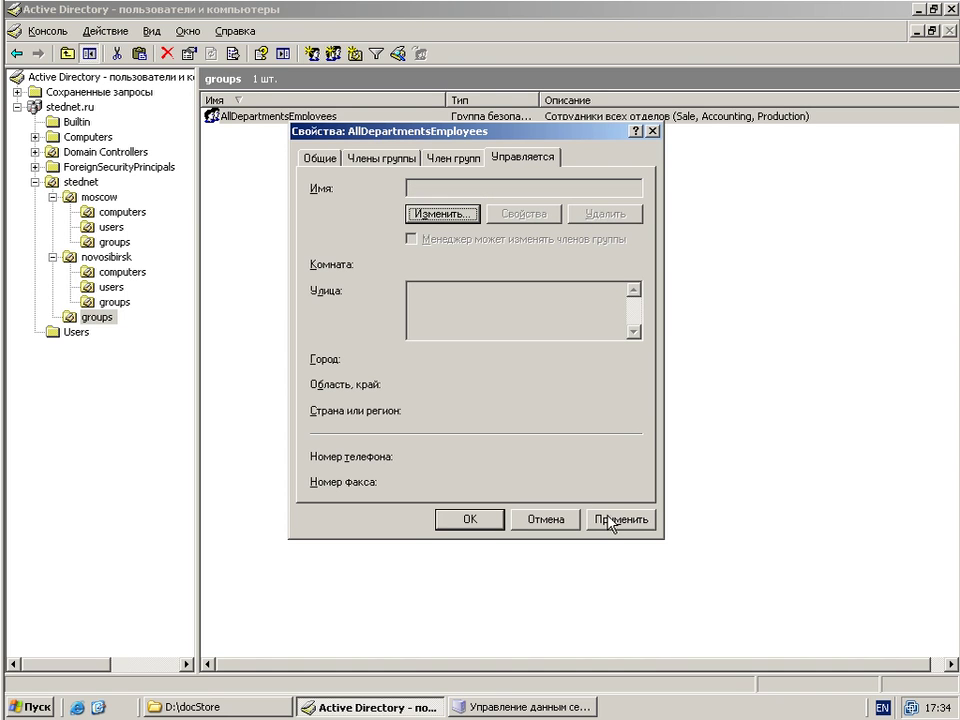
left_click(612, 518)
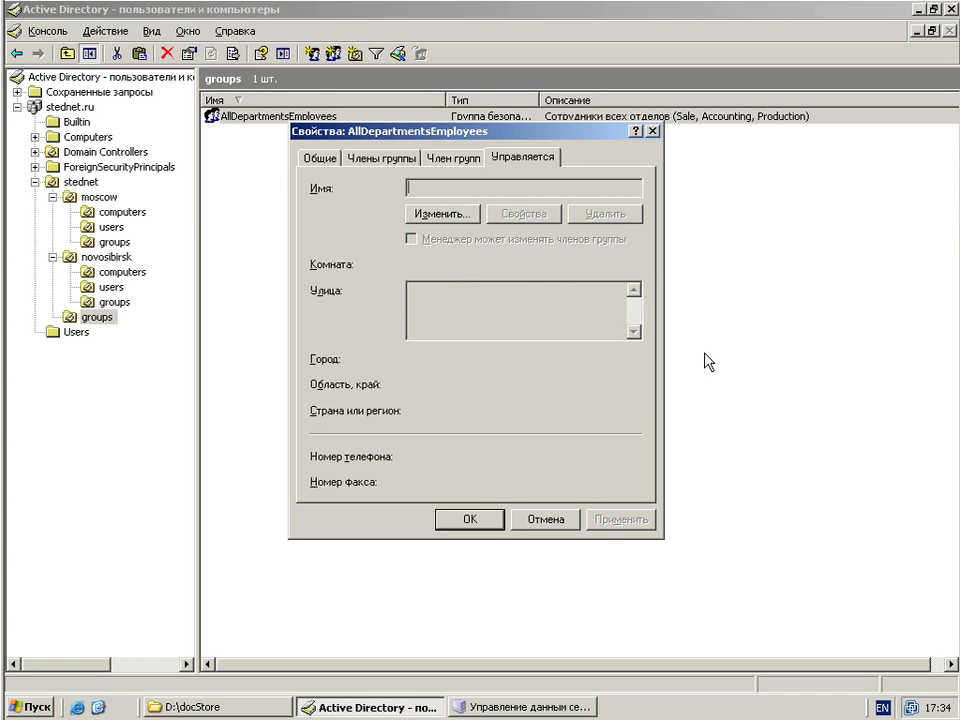
left_click(474, 521)
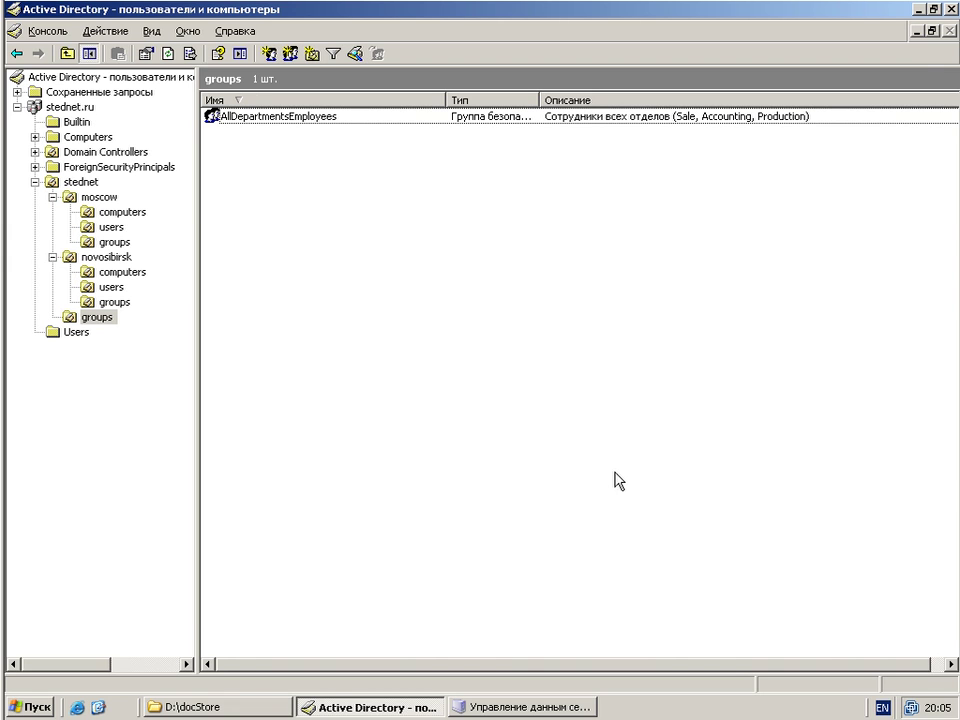
Step: Turn on sharing for the D:\docStore folder
left_click(243, 708)
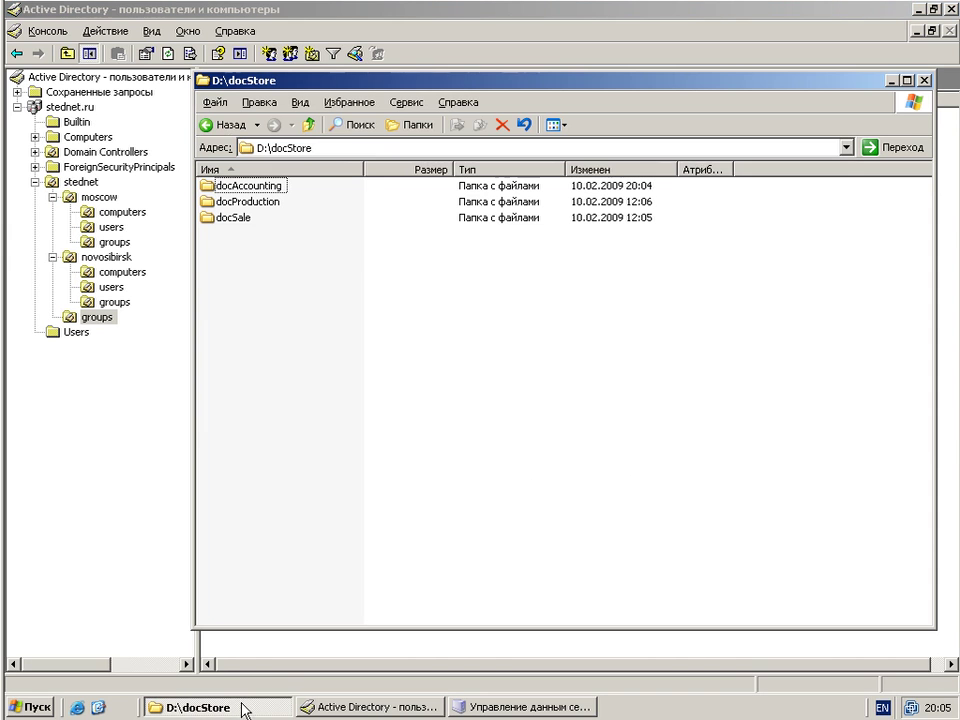
left_click(309, 124)
right_click(248, 196)
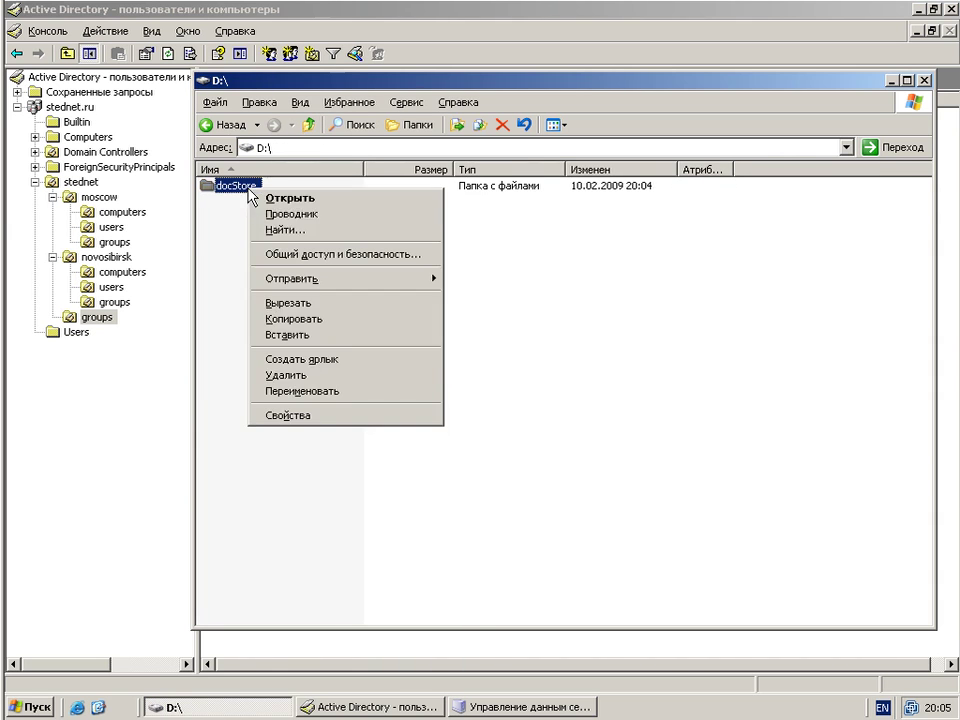
left_click(311, 416)
left_click(318, 230)
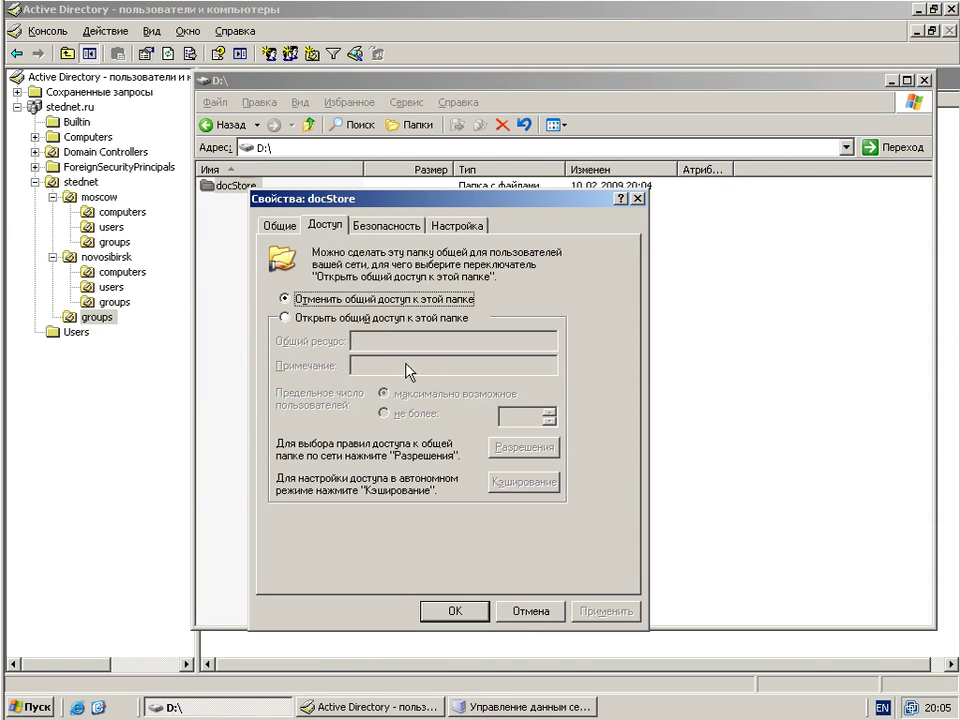
left_click(364, 317)
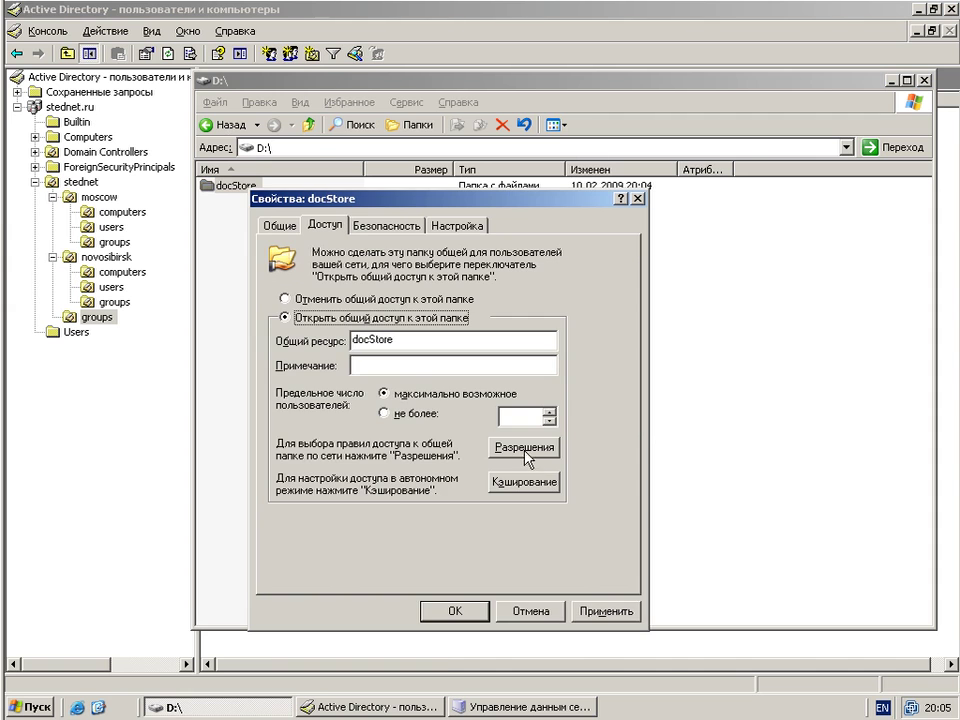
Step: Give Everyone (Все) Full Control on the docStore share, then open the folder
left_click(524, 447)
left_click(559, 490)
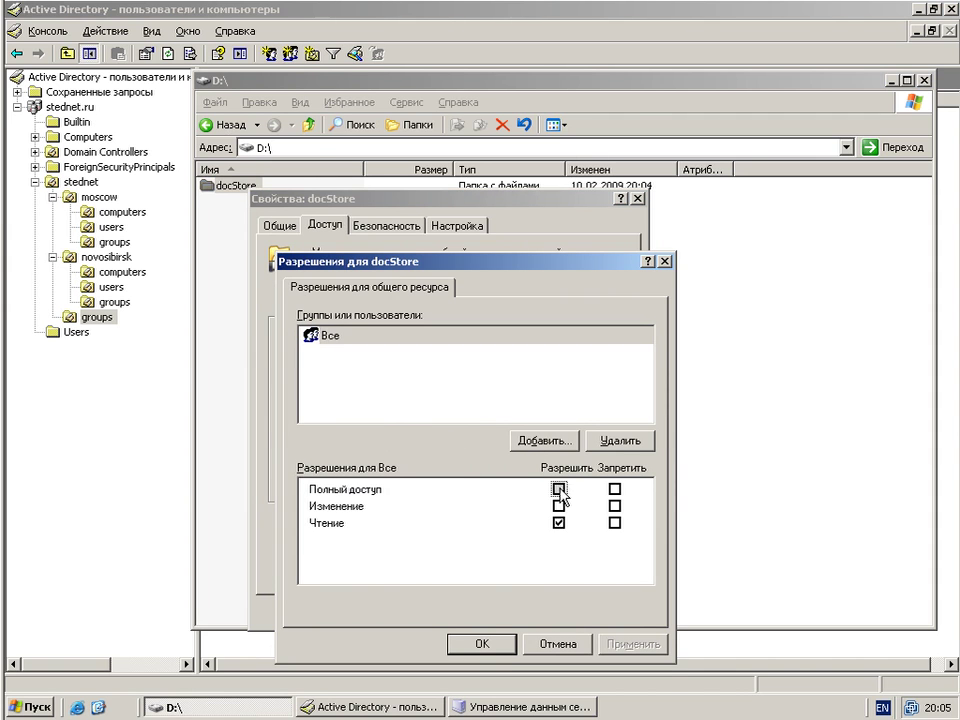
left_click(621, 643)
left_click(482, 643)
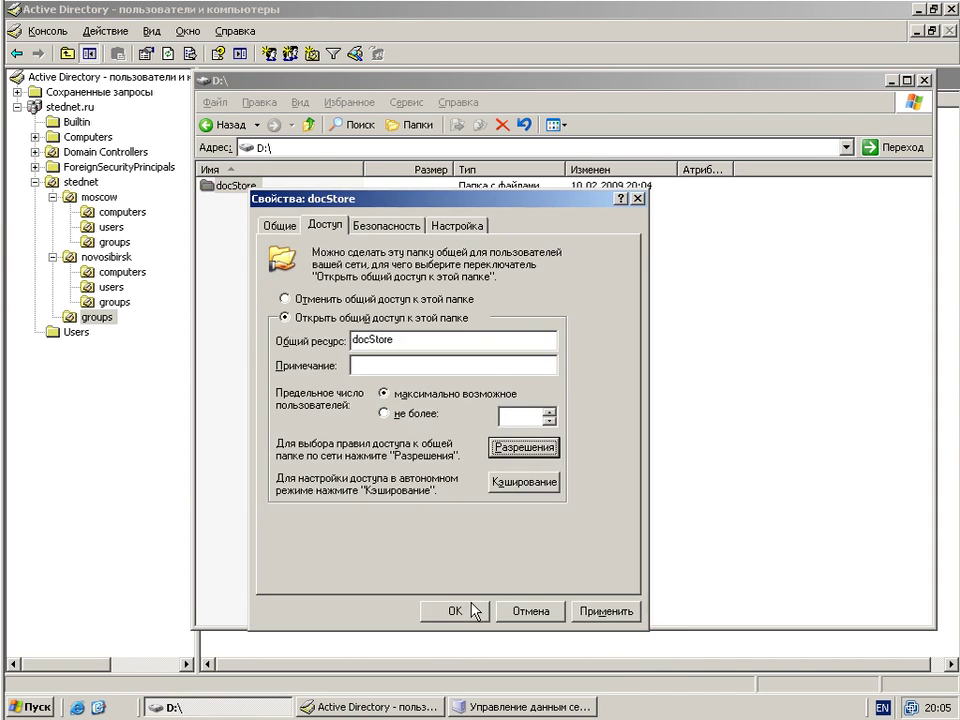
left_click(482, 605)
double_click(238, 188)
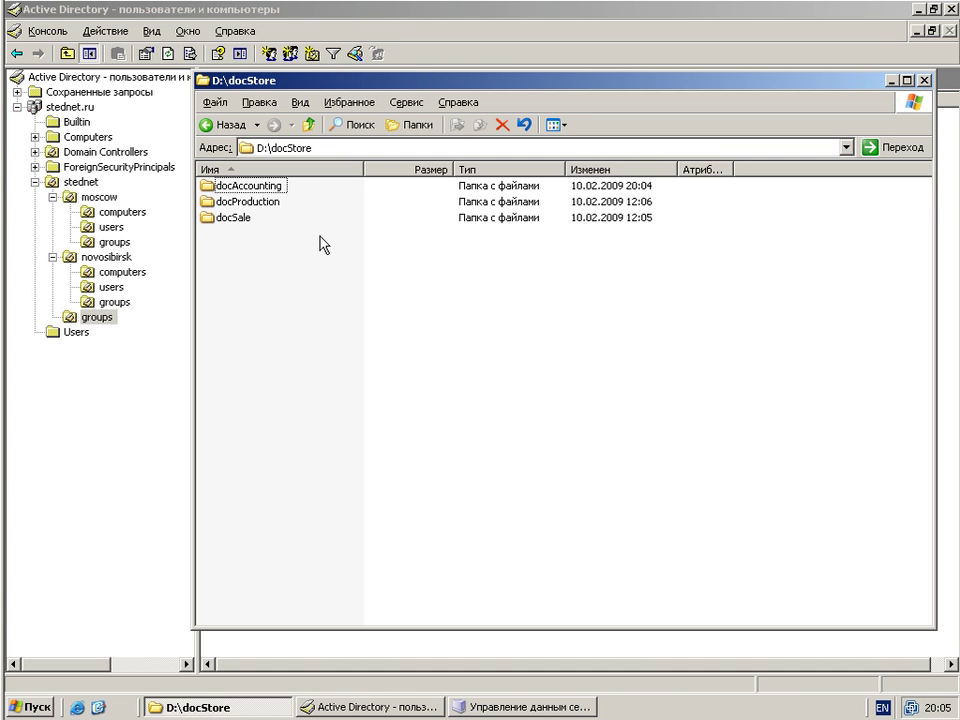
Step: Disable permission inheritance on docAccounting and remove the inherited entries
right_click(272, 187)
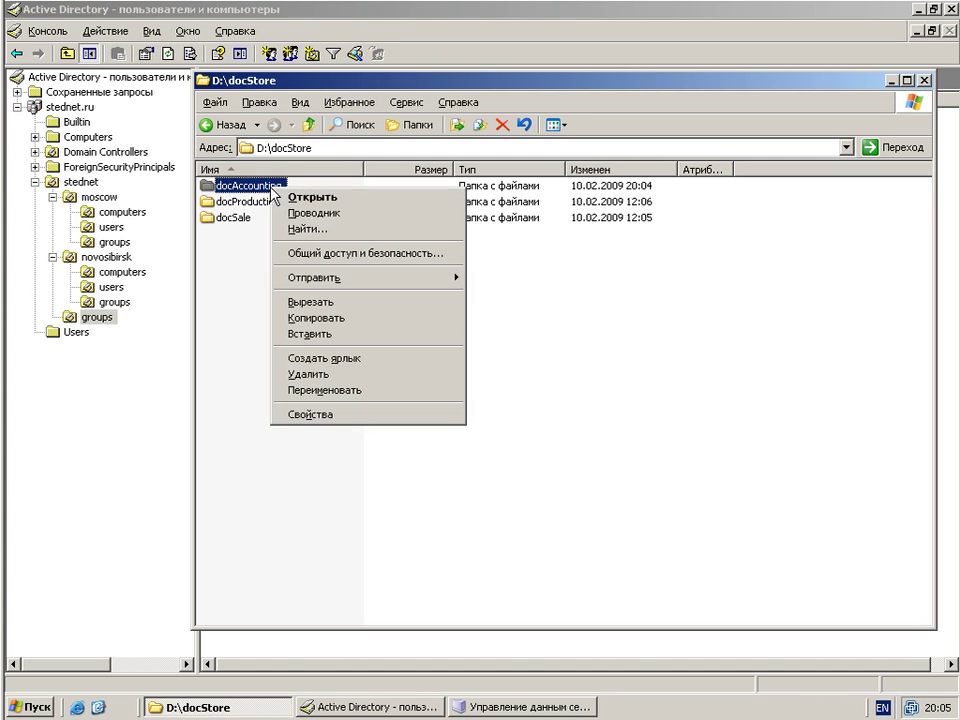
left_click(360, 425)
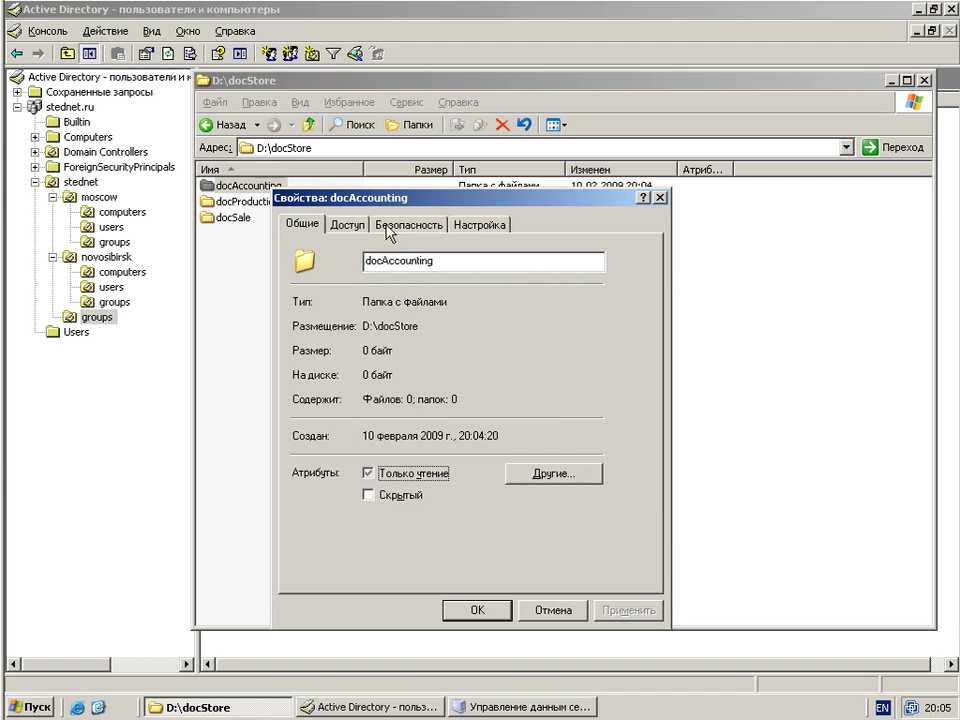
left_click(378, 225)
left_click(590, 553)
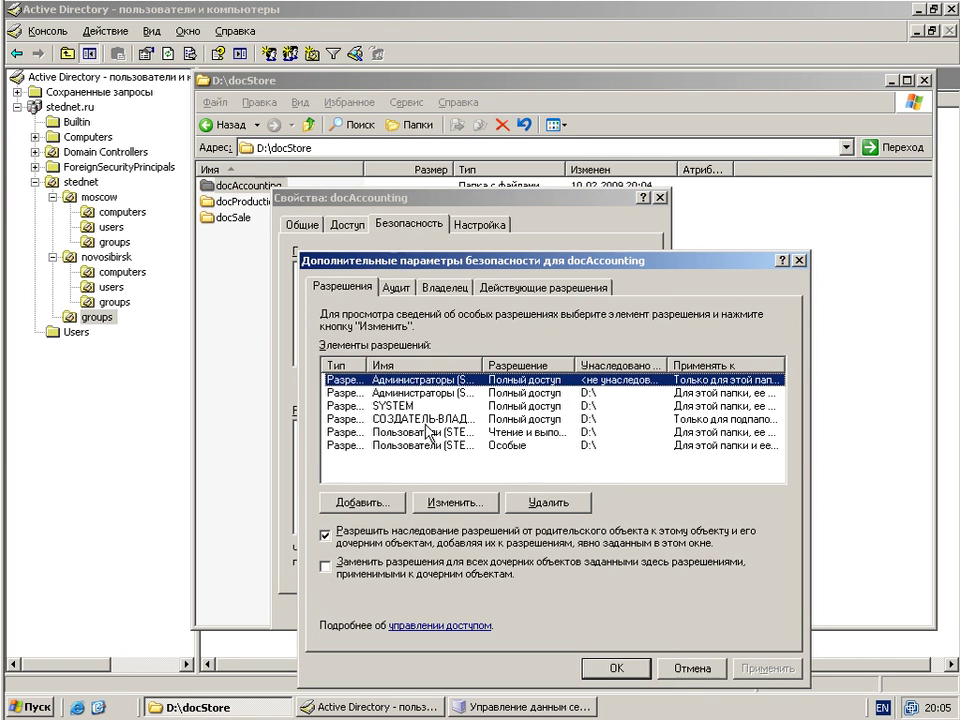
left_click(355, 541)
left_click(512, 457)
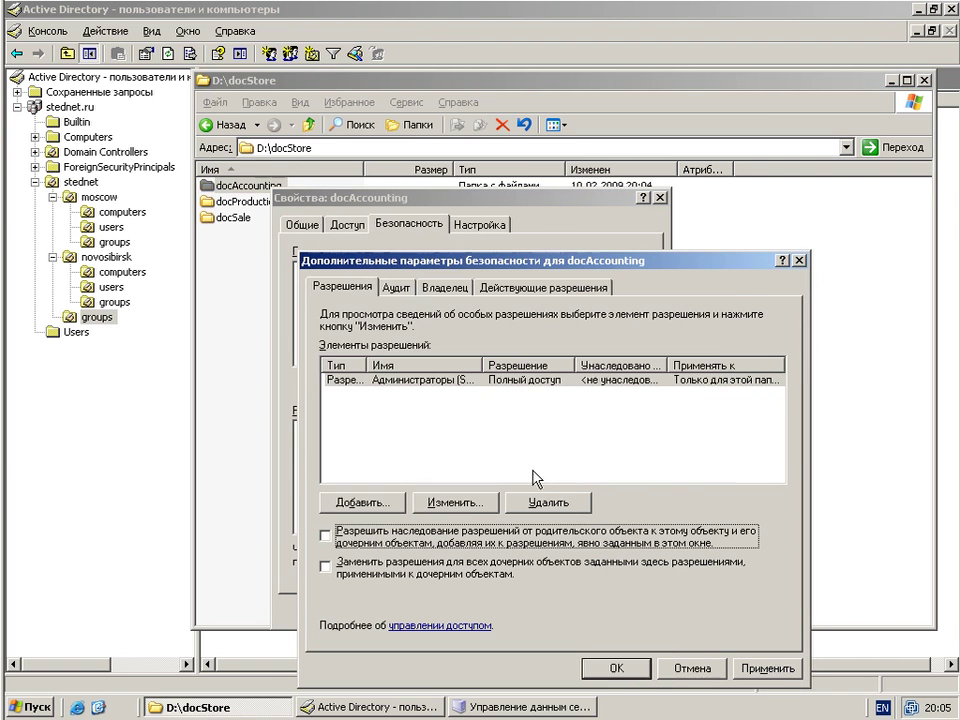
left_click(778, 676)
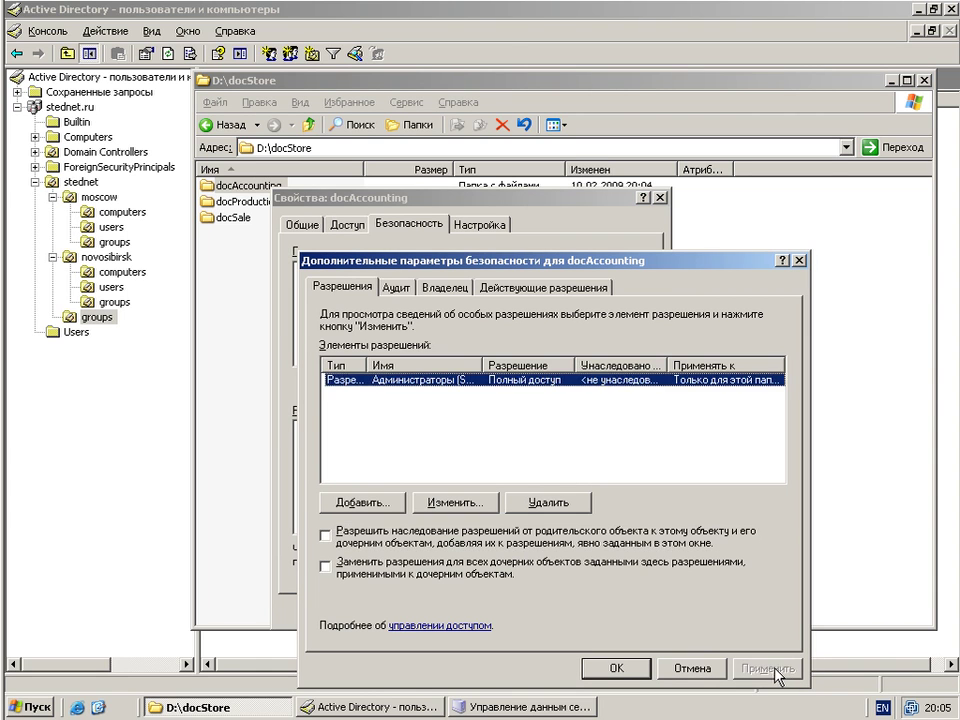
left_click(640, 670)
Step: Replace Администраторы with AccountingEmployees having Full Control on docAccounting, then save
left_click(424, 275)
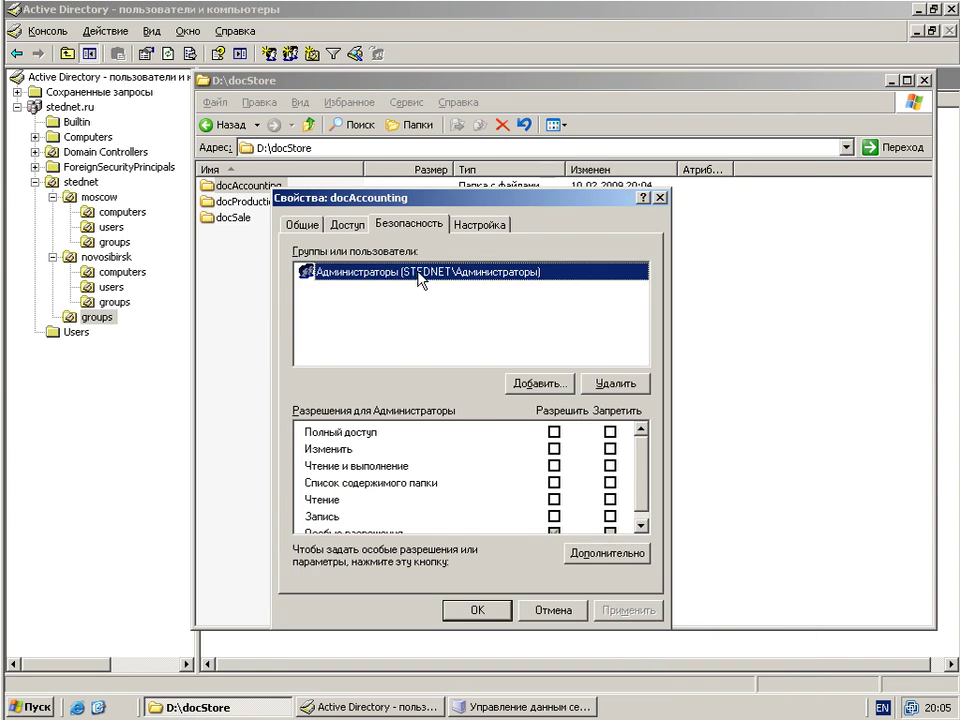
left_click(608, 384)
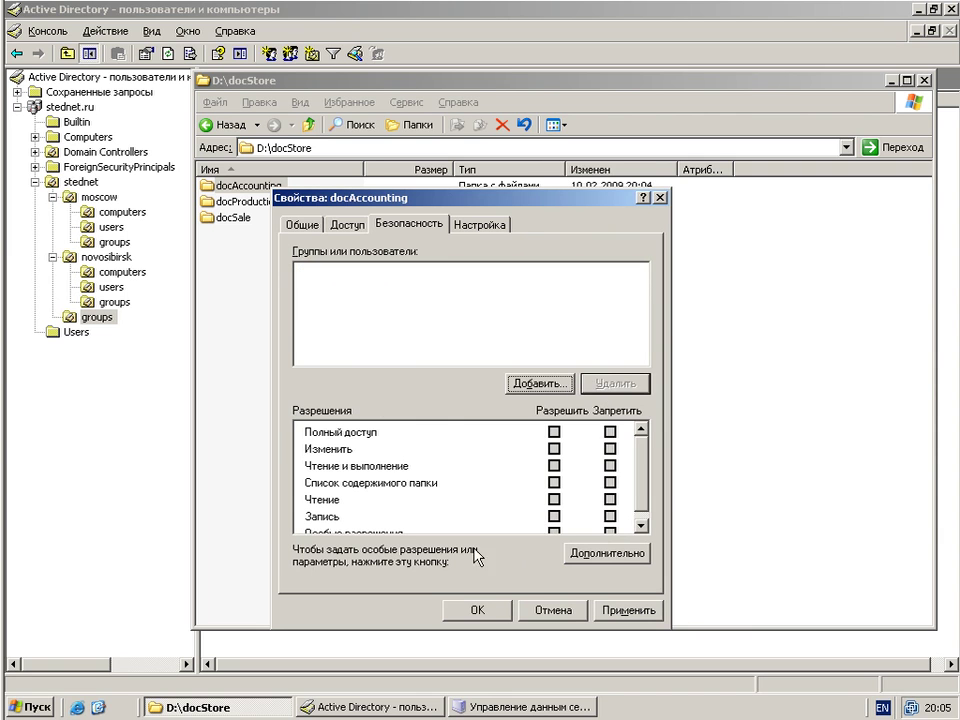
left_click(552, 383)
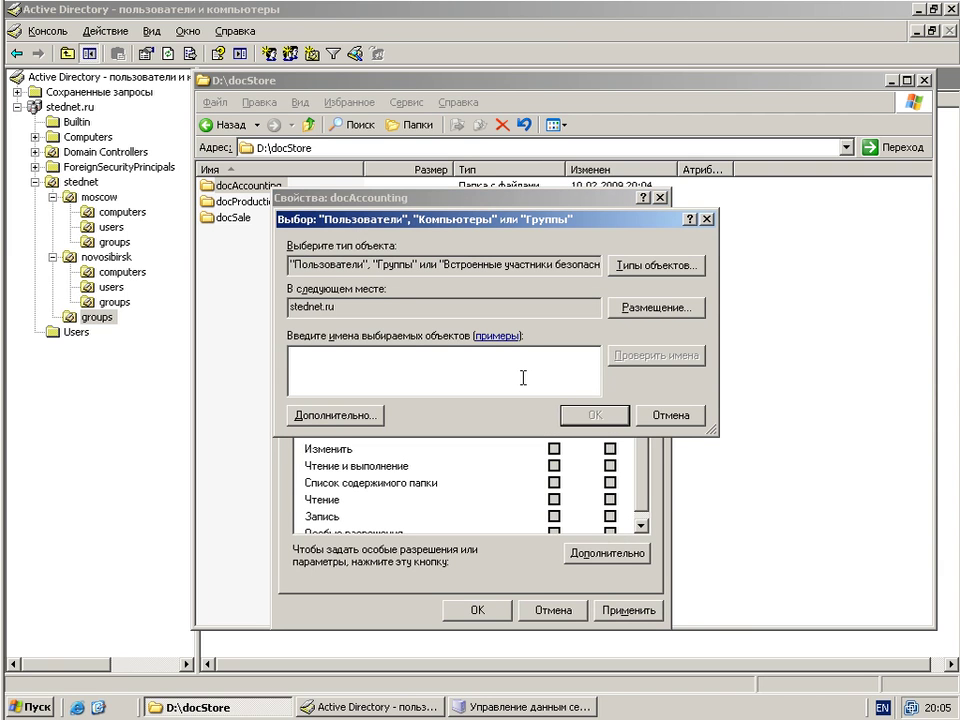
type("acco")
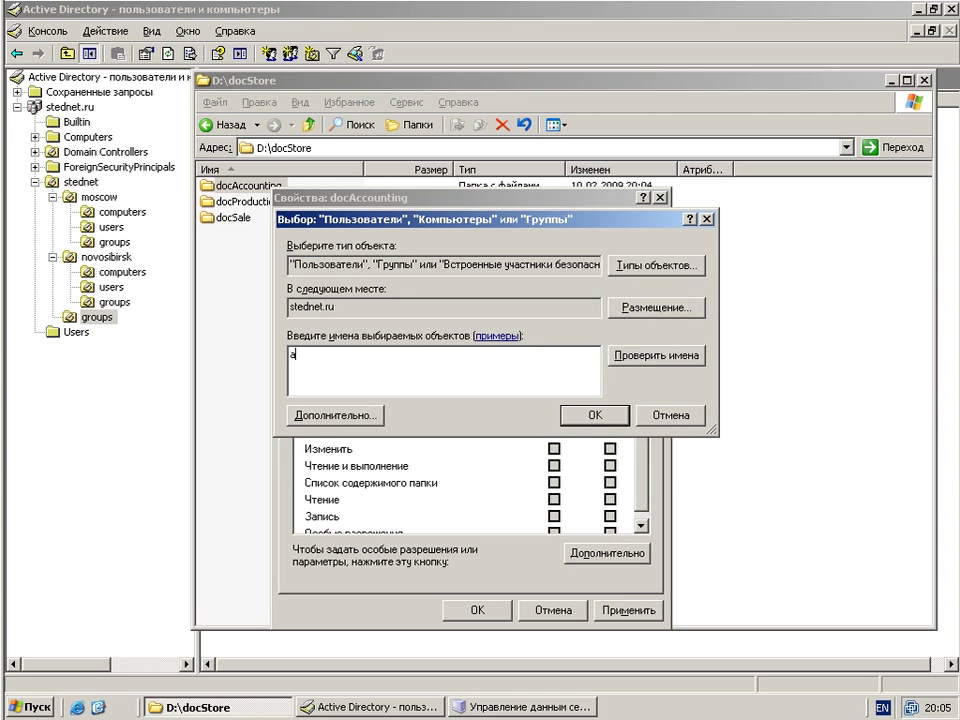
left_click(621, 357)
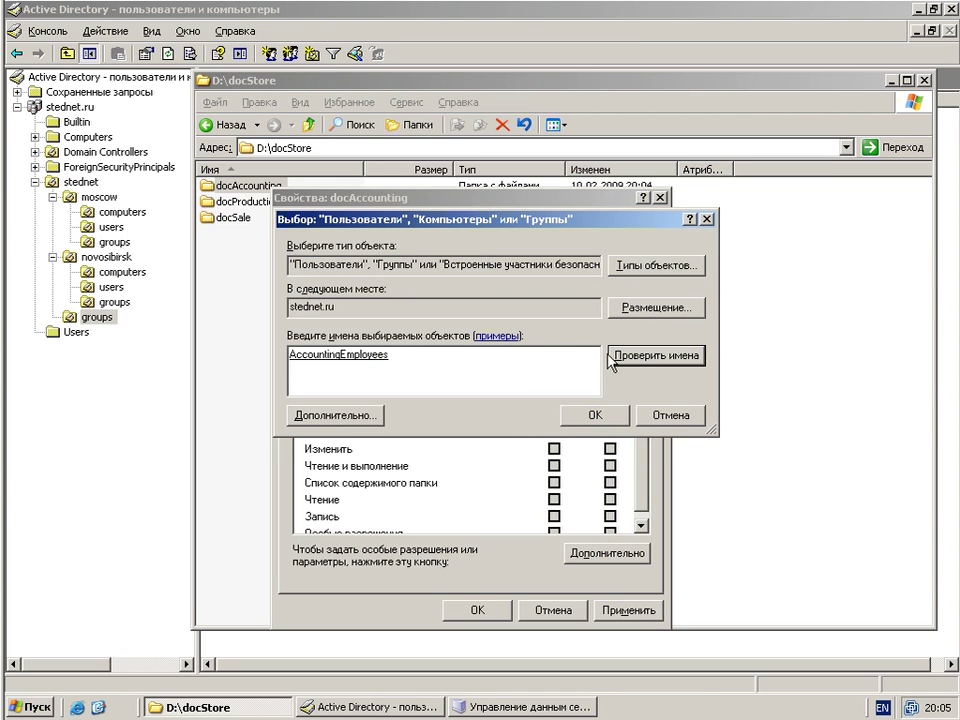
left_click(594, 416)
left_click(554, 449)
left_click(554, 432)
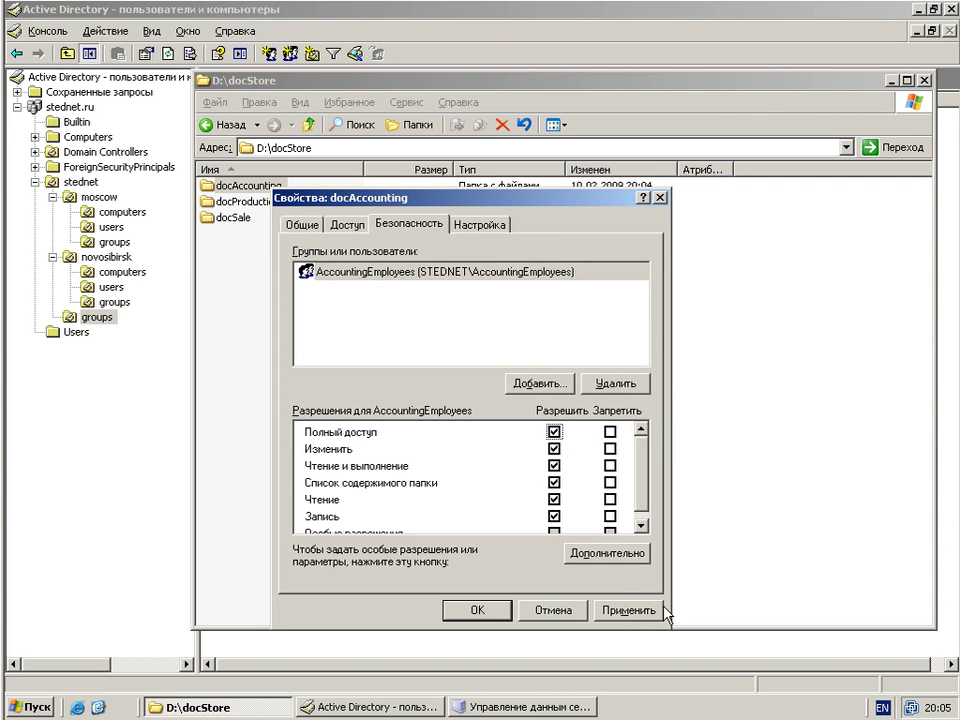
left_click(492, 613)
Step: Disable permission inheritance on docProduction and remove the inherited entries
right_click(259, 204)
left_click(332, 428)
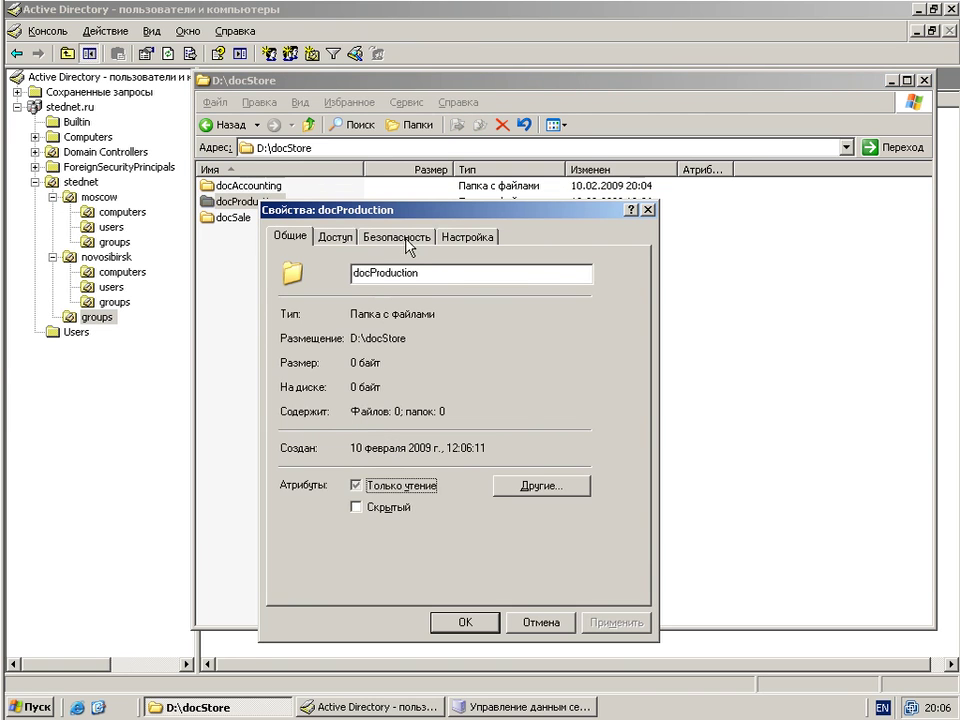
left_click(409, 241)
left_click(566, 566)
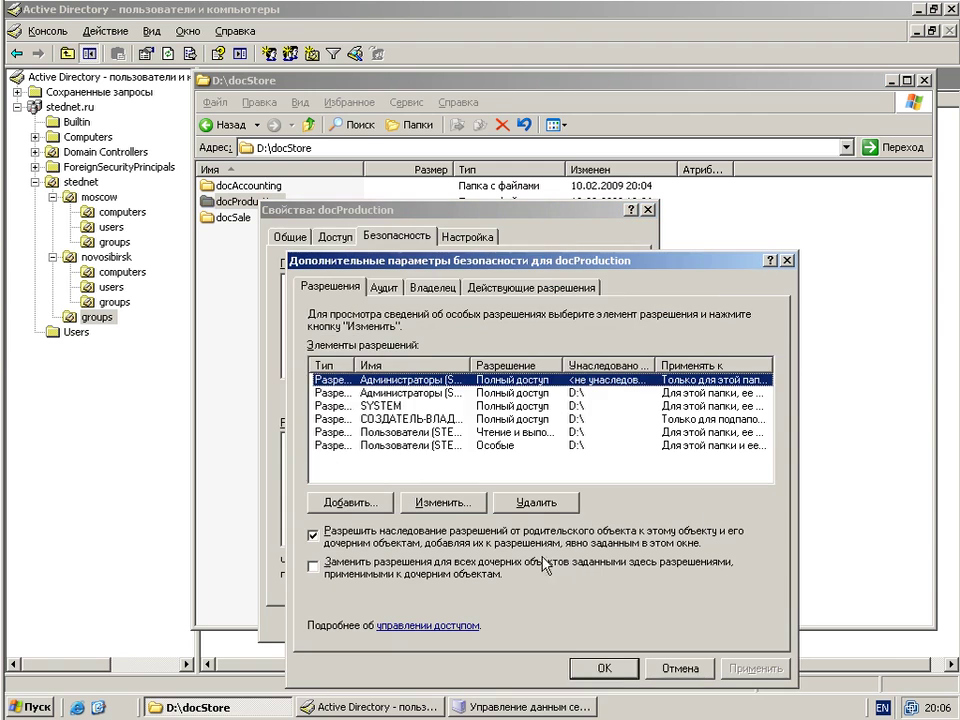
left_click(447, 530)
left_click(499, 455)
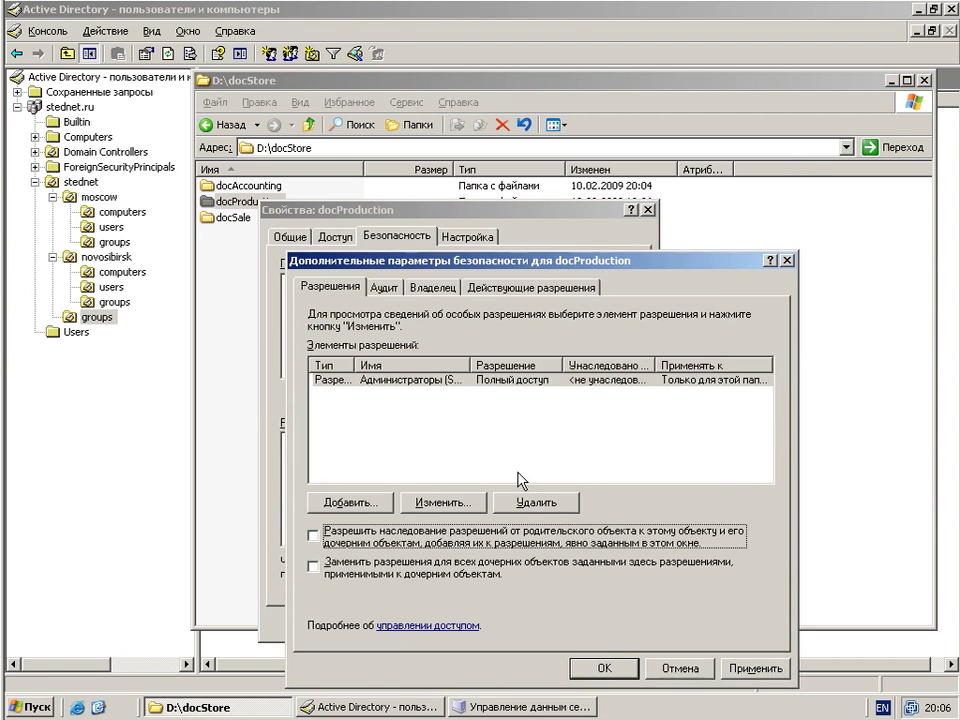
left_click(604, 668)
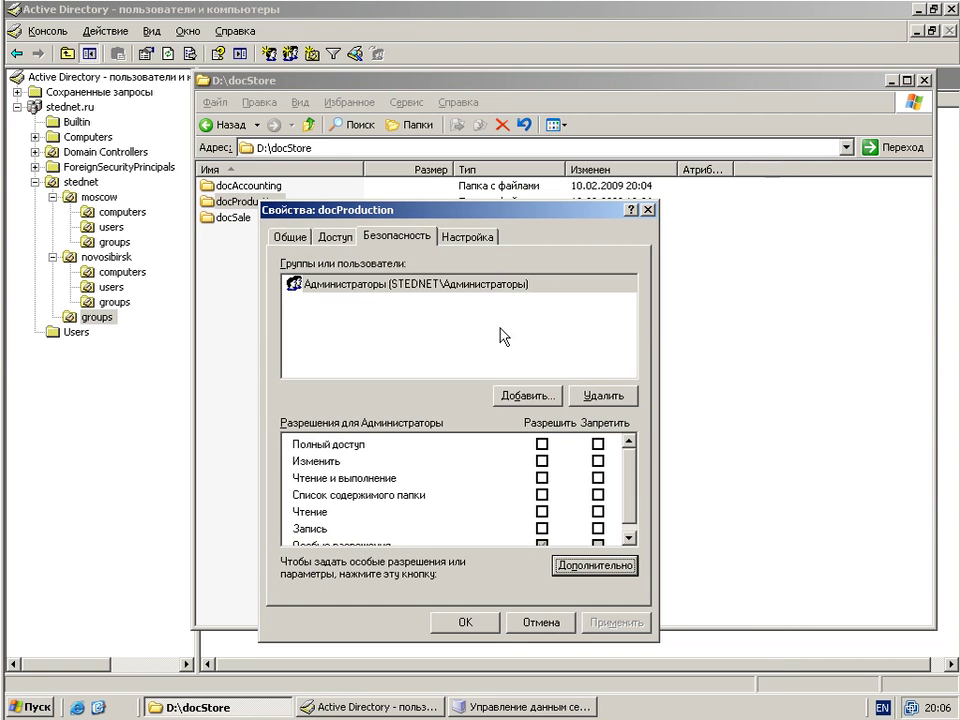
Step: Replace Администраторы with ProductionEmployees having Full Control on docProduction, then save
left_click(603, 396)
left_click(525, 396)
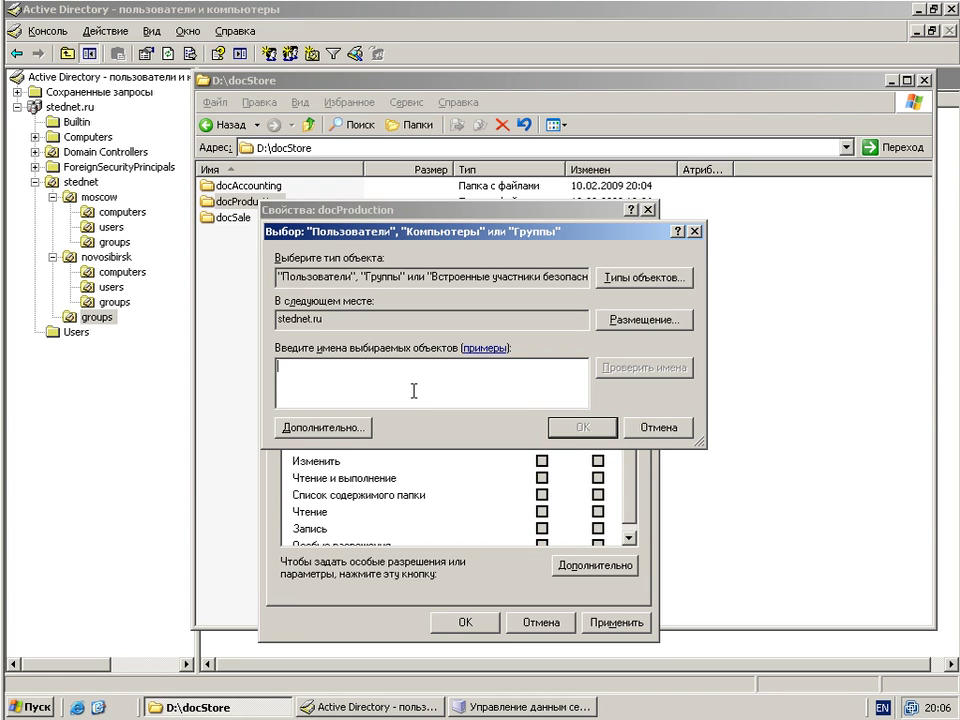
type("prod")
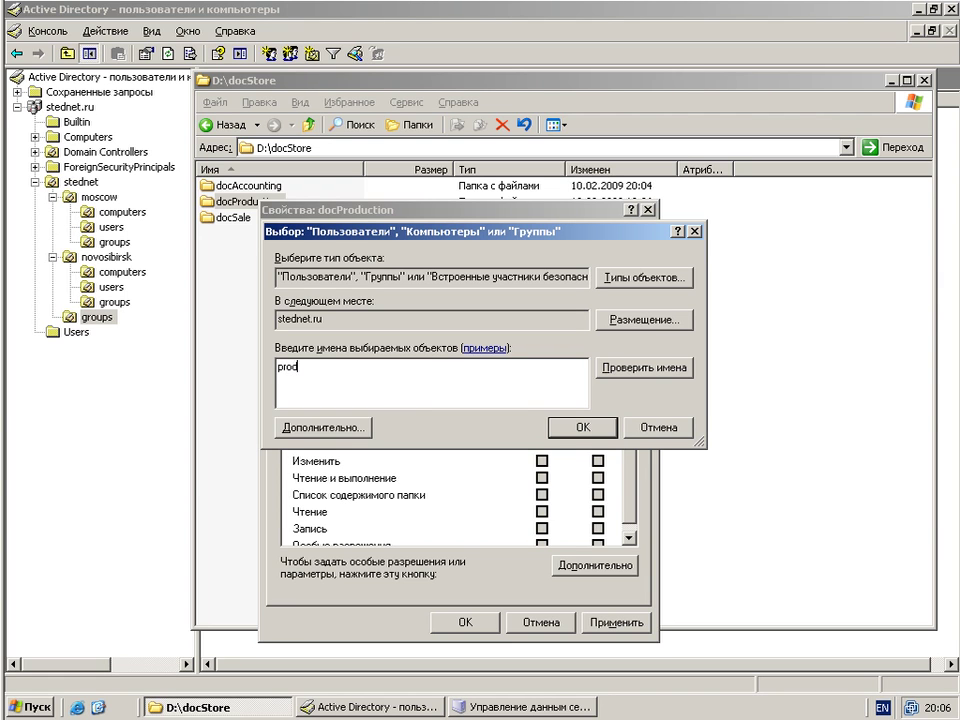
left_click(620, 366)
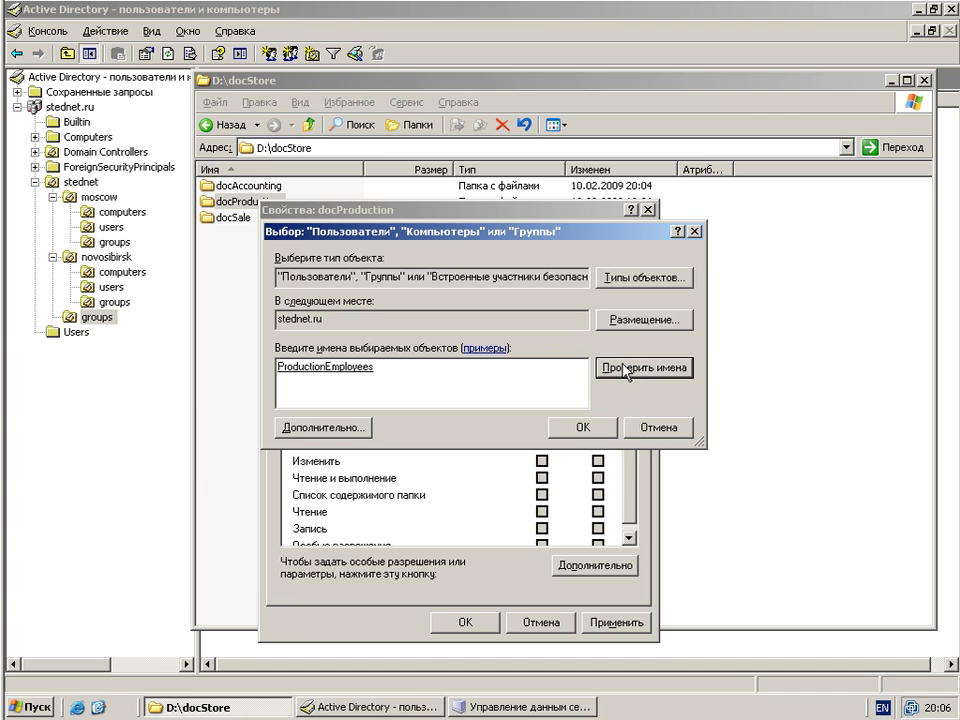
left_click(582, 427)
left_click(542, 446)
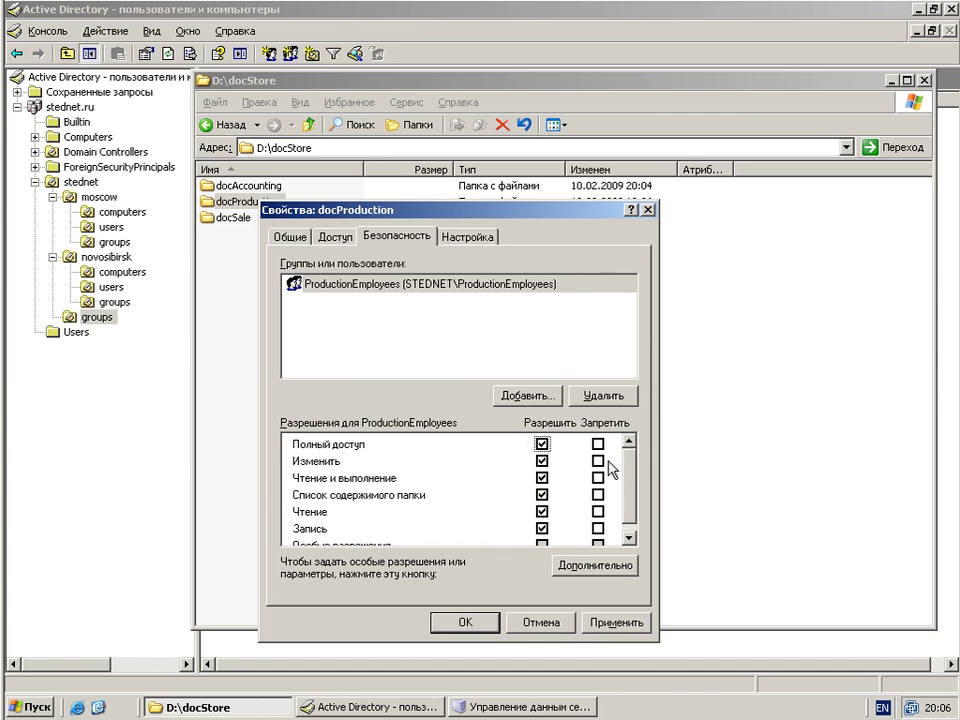
left_click(464, 624)
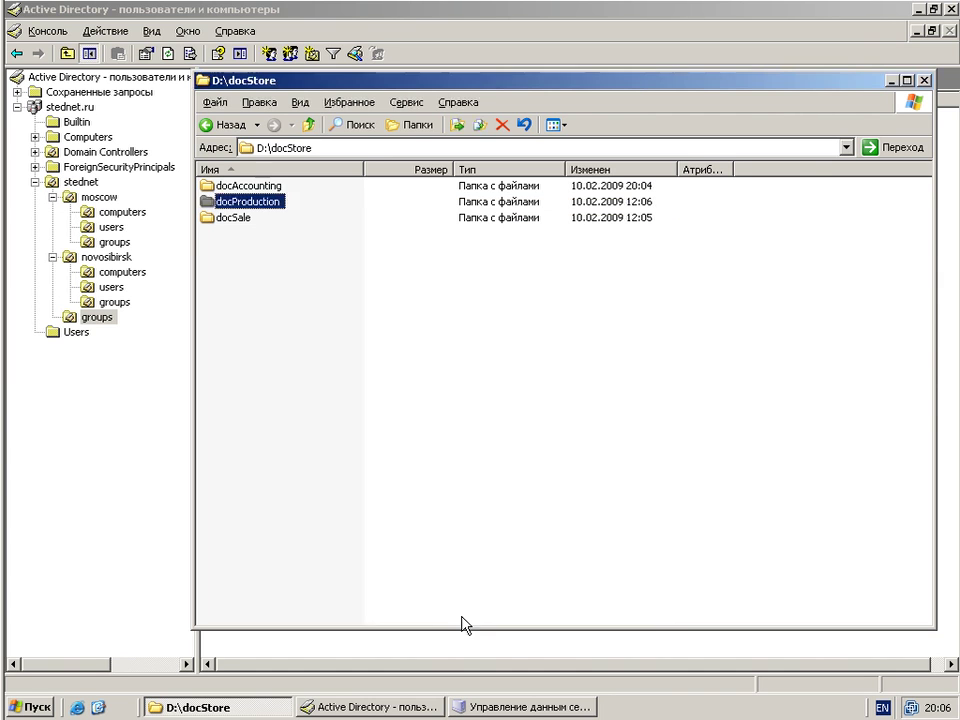
Step: Disable permission inheritance on docSale and remove the inherited entries
right_click(229, 229)
left_click(268, 450)
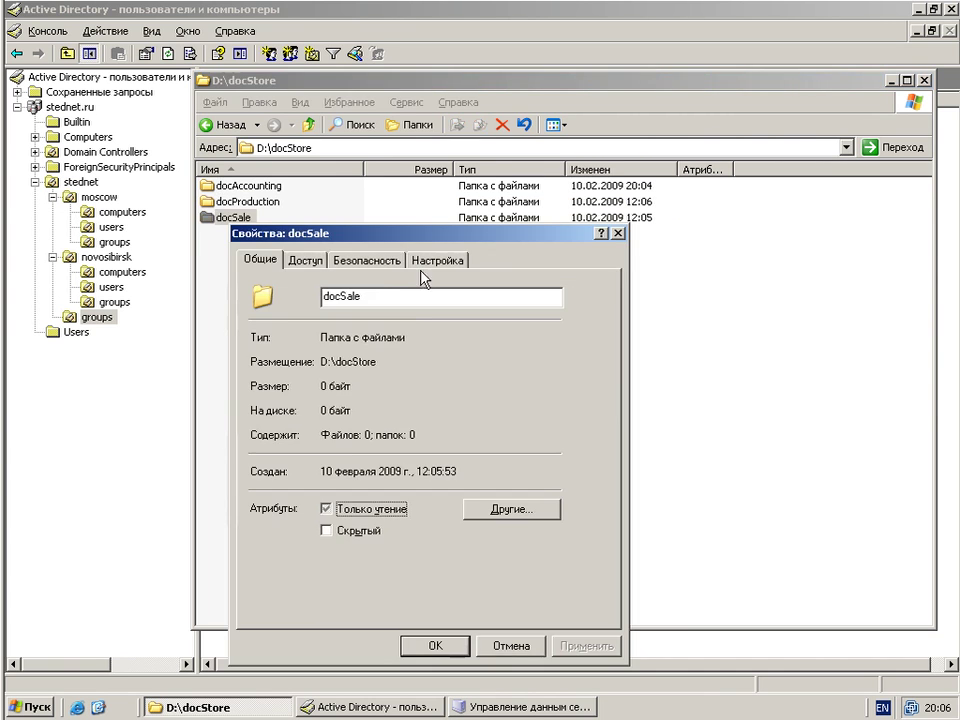
left_click(366, 262)
left_click(564, 589)
left_click(283, 535)
left_click(503, 462)
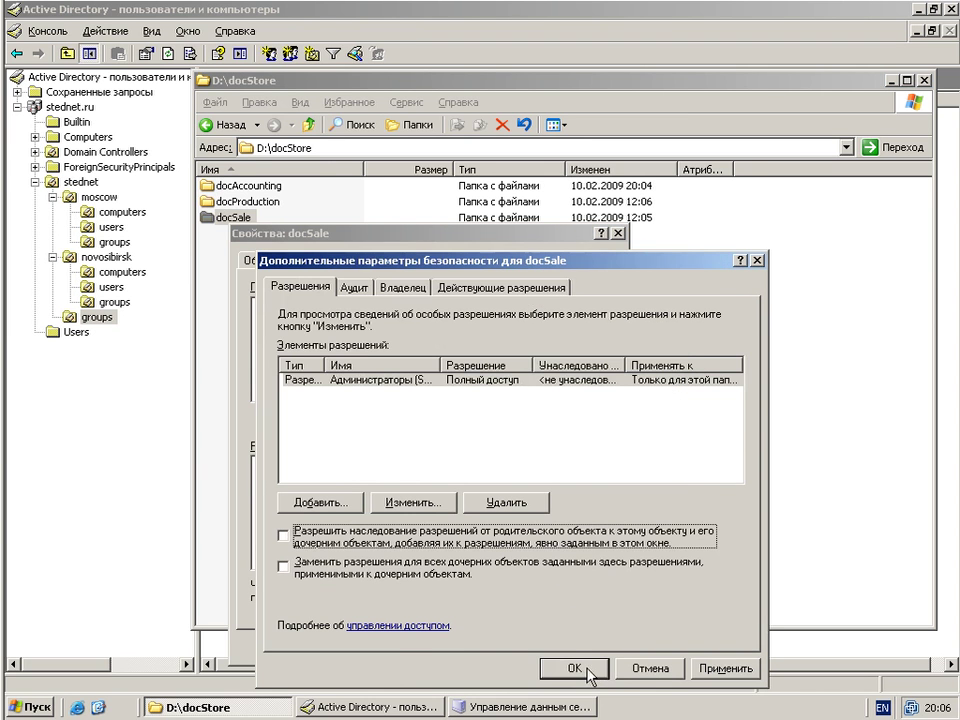
left_click(573, 668)
Step: Replace Администраторы with SaleEmployees having Full Control on docSale, then apply and save
left_click(574, 420)
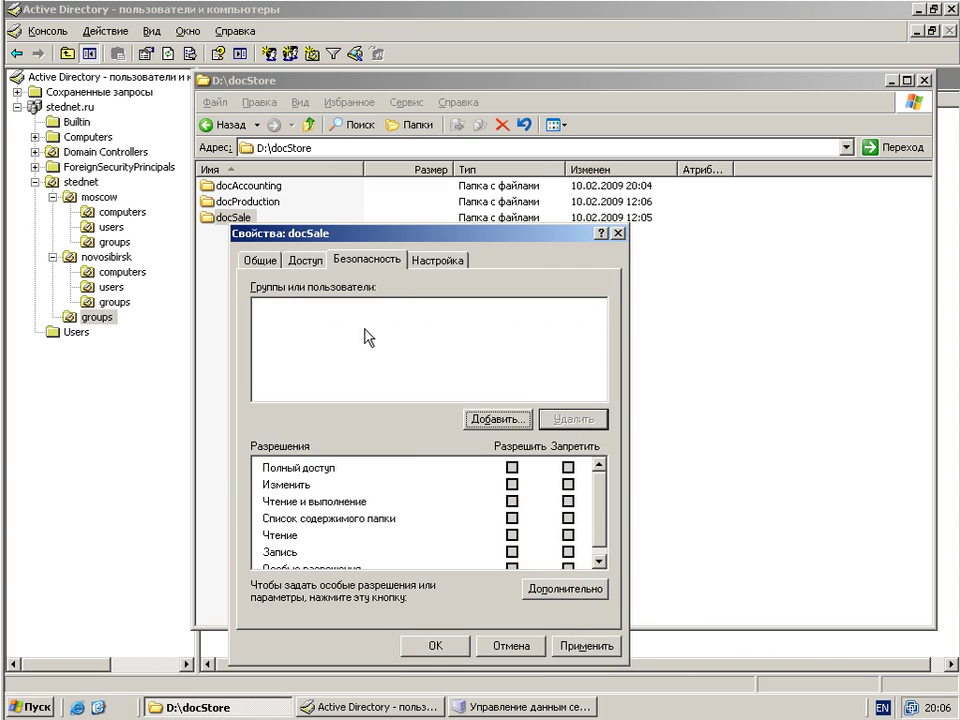
left_click(490, 418)
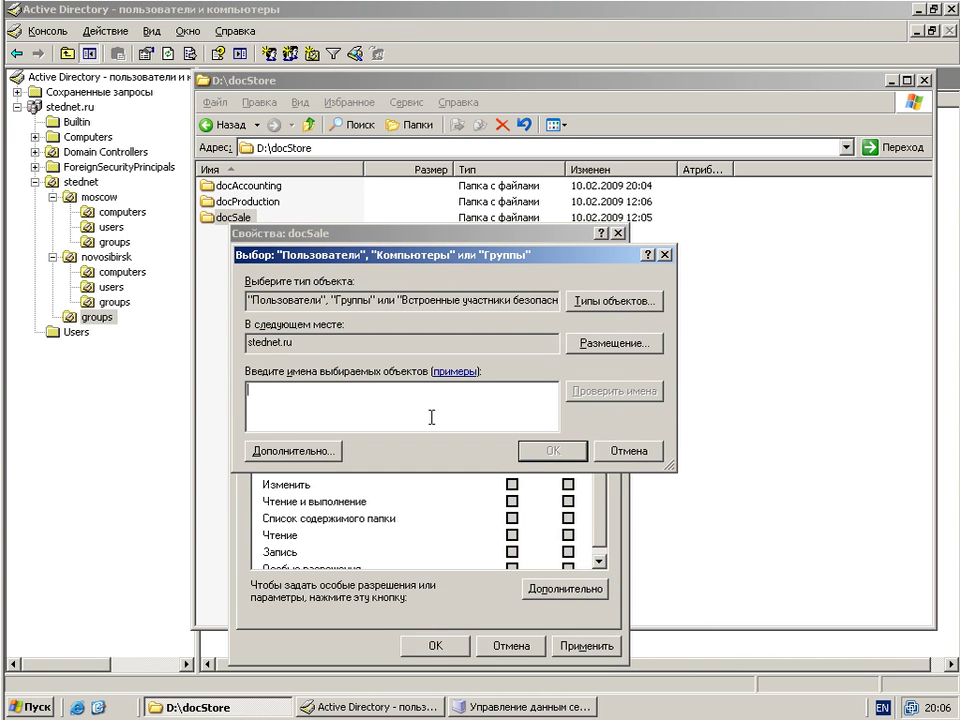
type("sale")
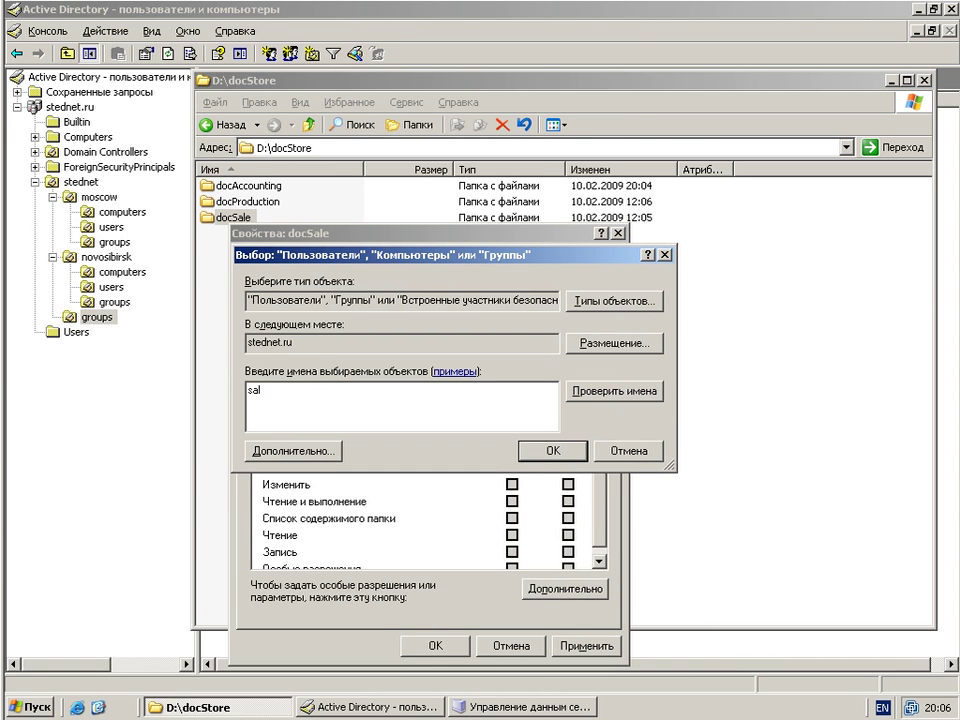
left_click(582, 395)
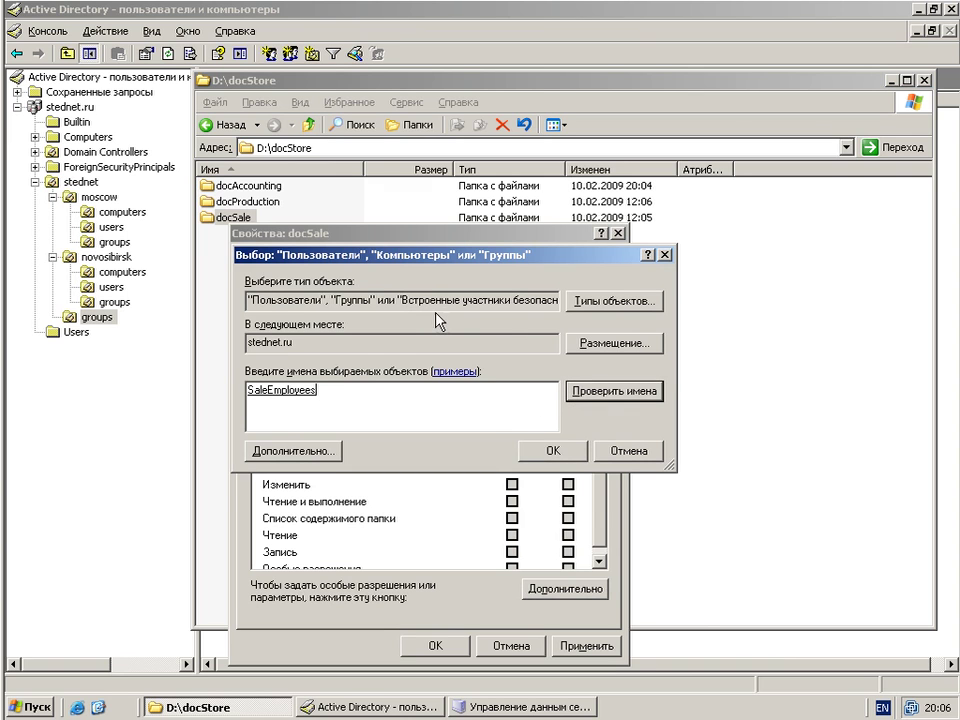
left_click(552, 450)
left_click(512, 467)
left_click(600, 645)
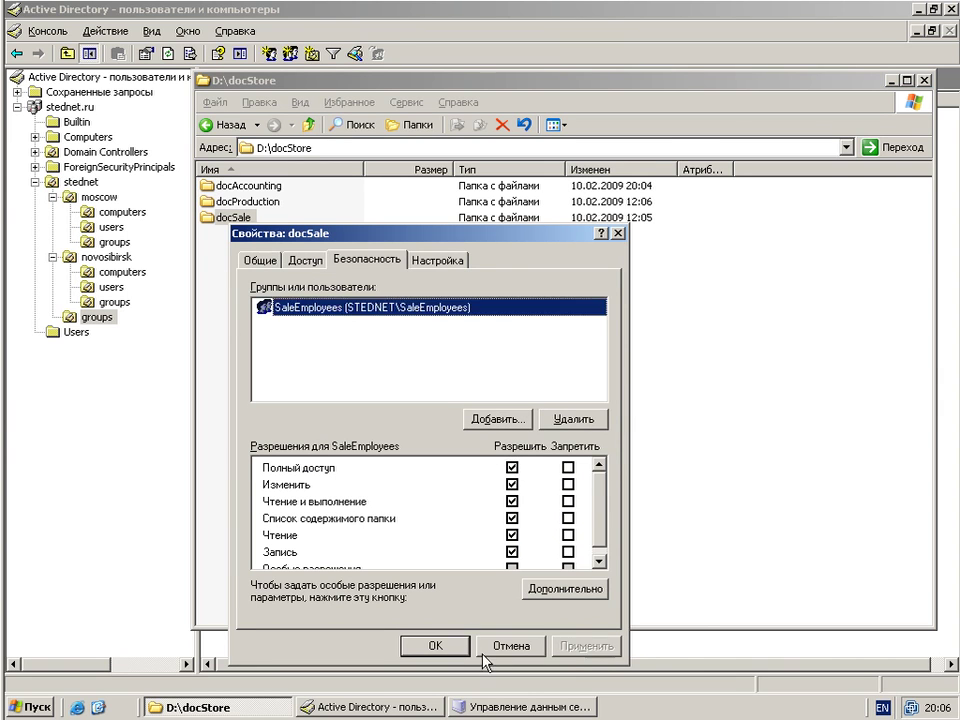
left_click(435, 645)
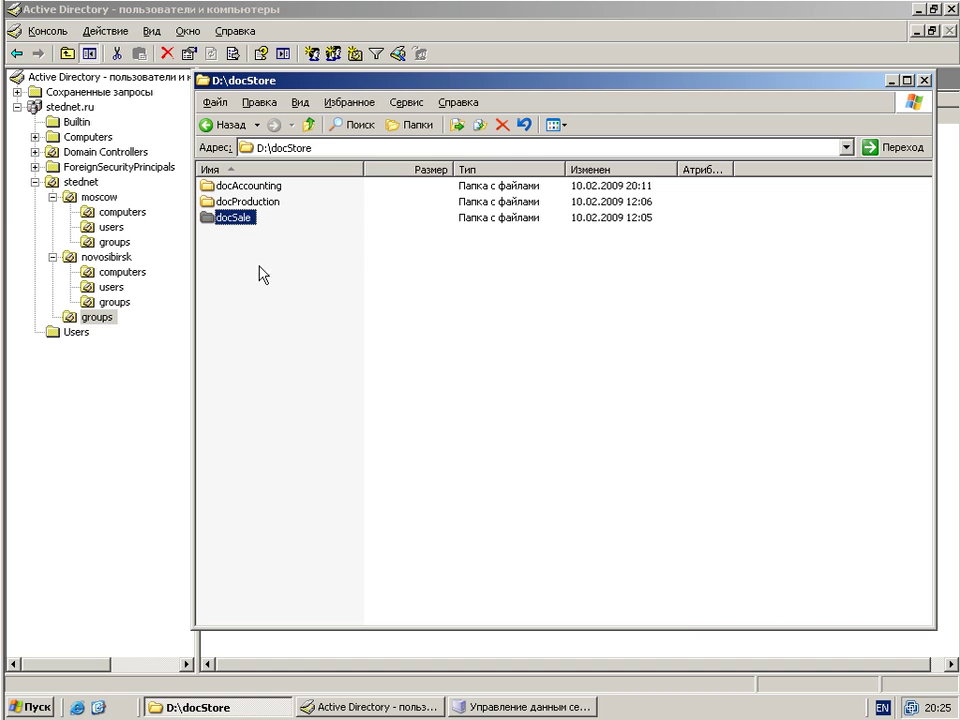
Step: Create a new folder named docForAll in D:\docStore
right_click(247, 266)
mouse_move(293, 421)
left_click(470, 421)
type("do")
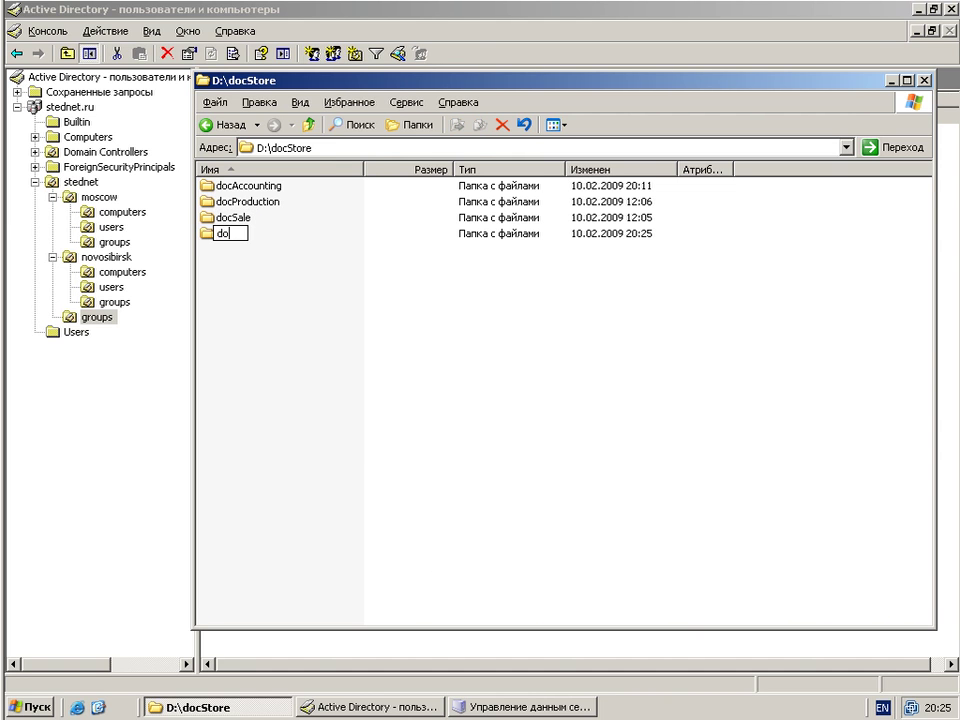
type("cForAll")
key("Return")
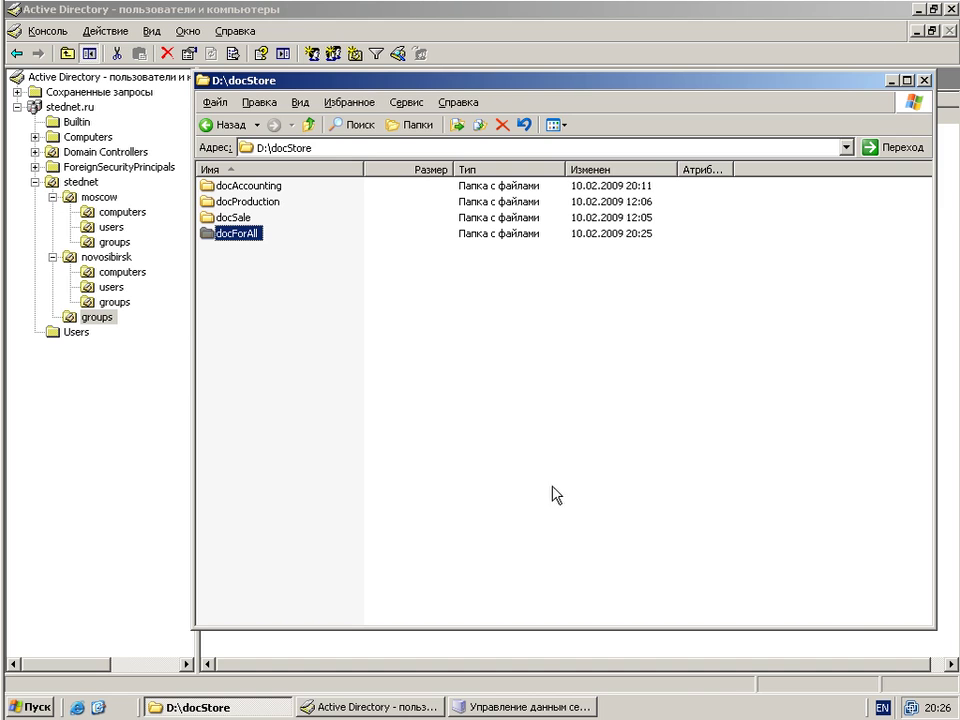
Step: Review the AllDepartmentsEmployees group's members in the domain groups container without changing anything
left_click(97, 317)
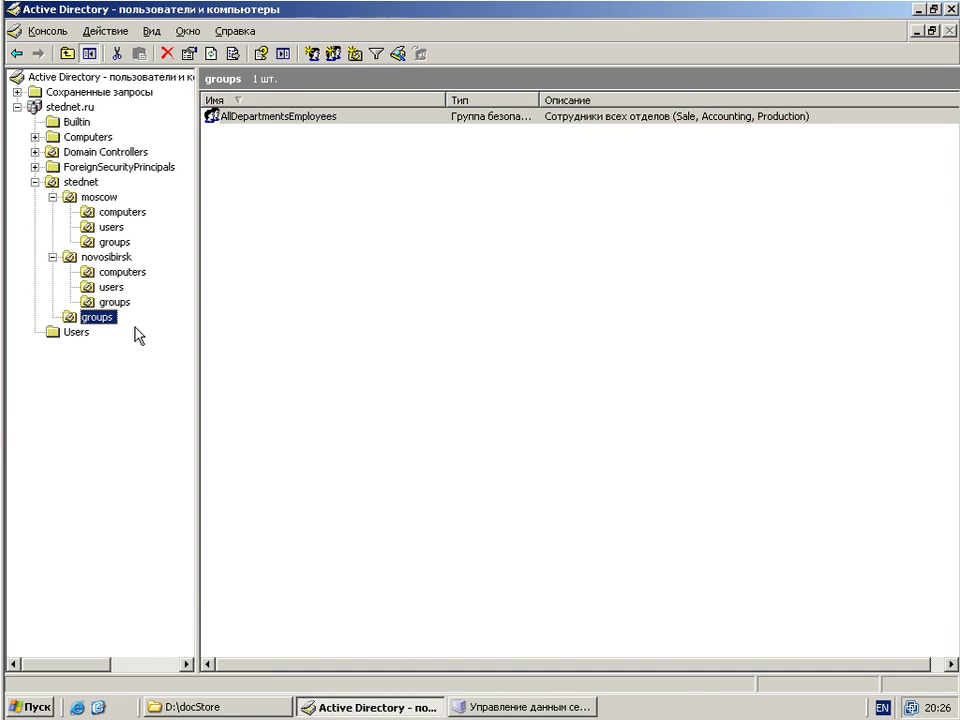
left_click(253, 118)
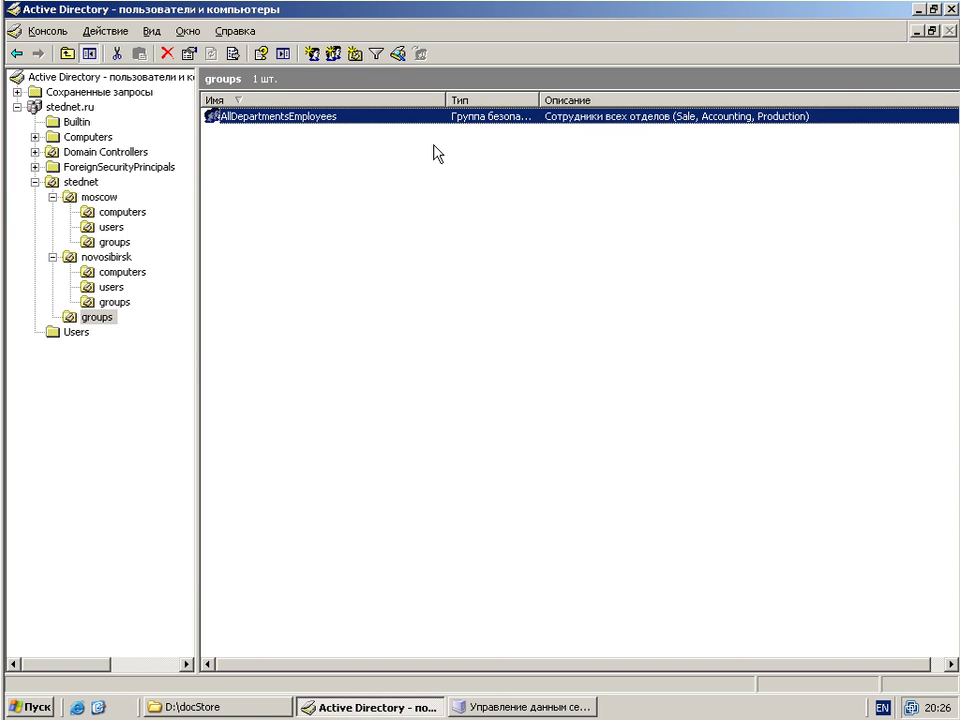
double_click(347, 120)
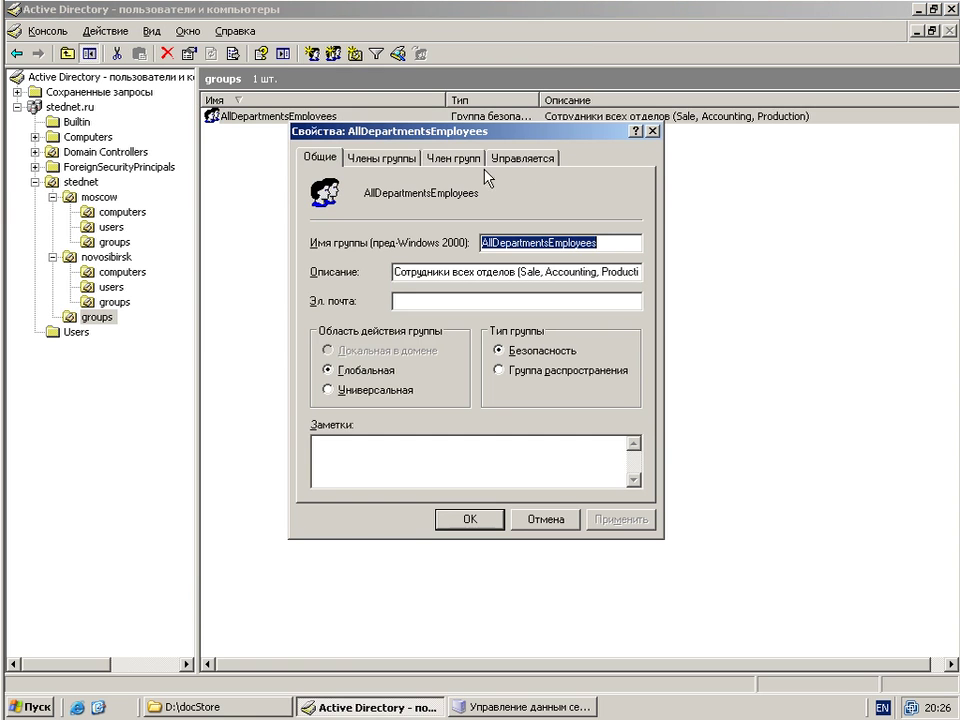
left_click(389, 160)
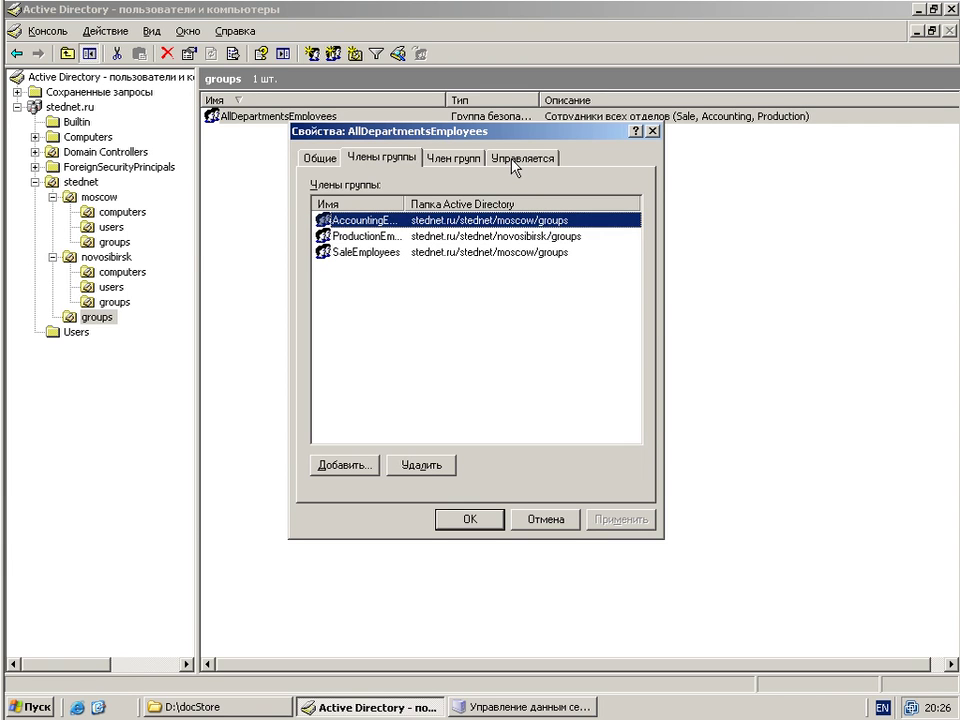
left_click(548, 520)
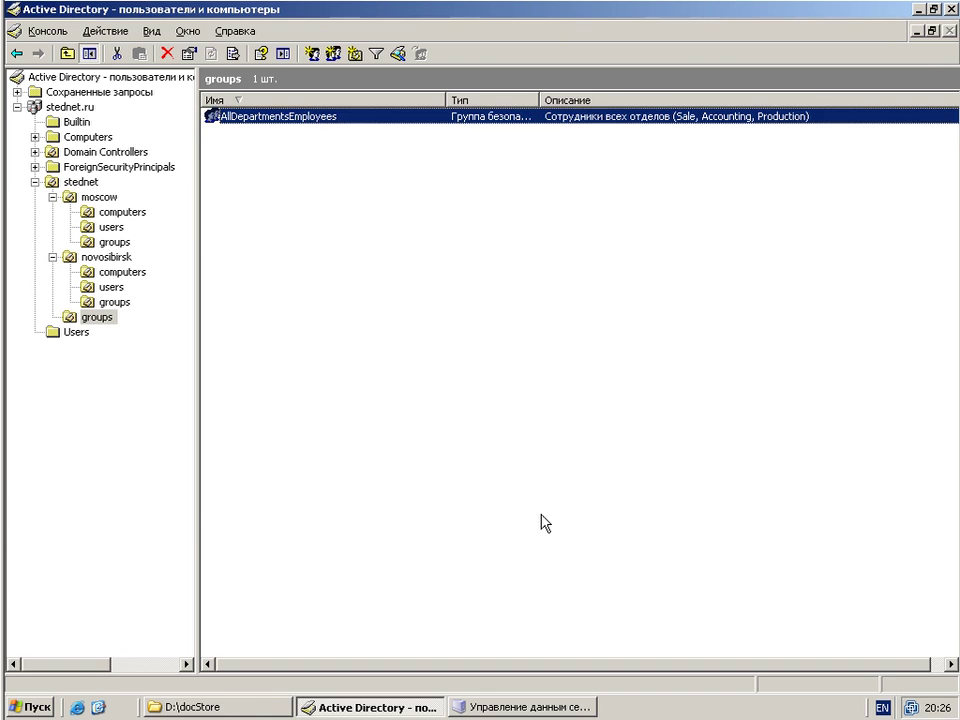
Step: Turn off permission inheritance on docForAll and remove the inherited entries
left_click(243, 712)
right_click(252, 236)
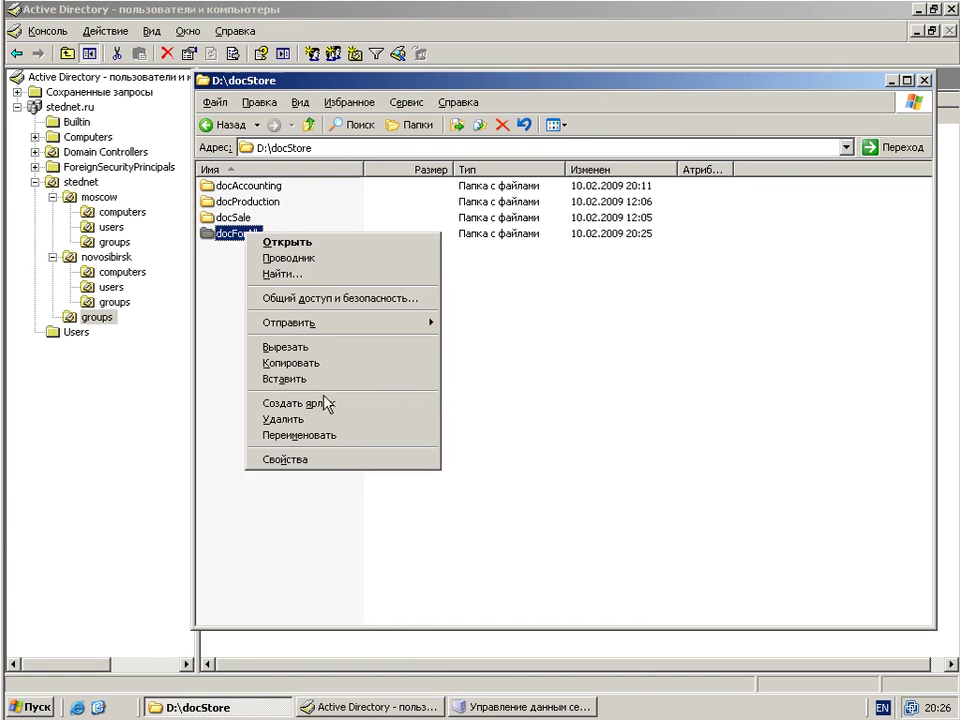
left_click(332, 458)
left_click(394, 272)
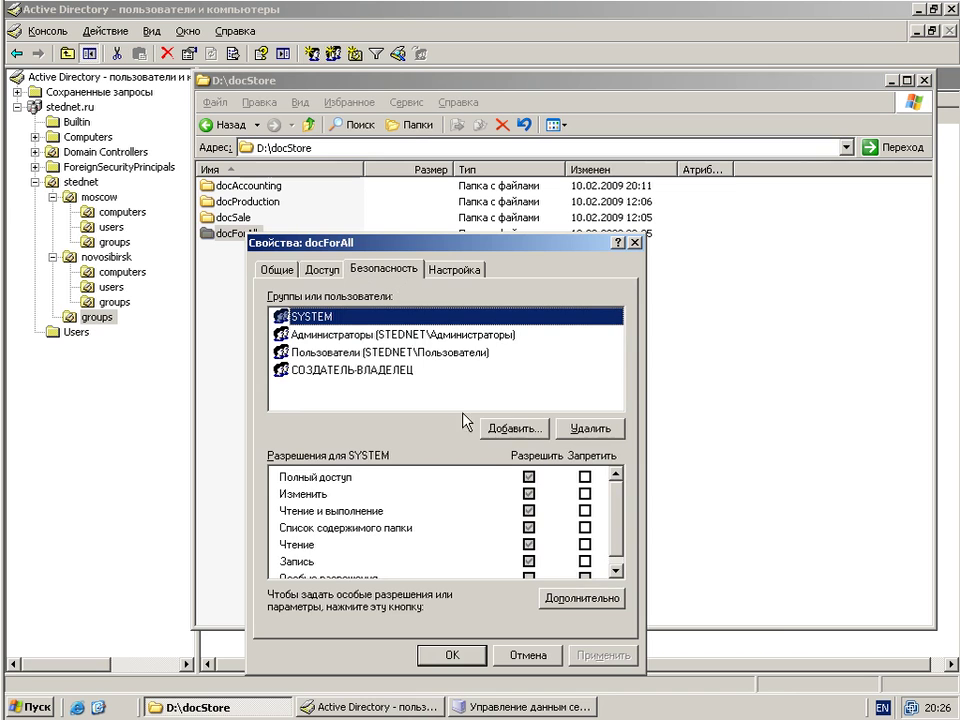
left_click(587, 597)
left_click(378, 541)
left_click(486, 456)
left_click(613, 668)
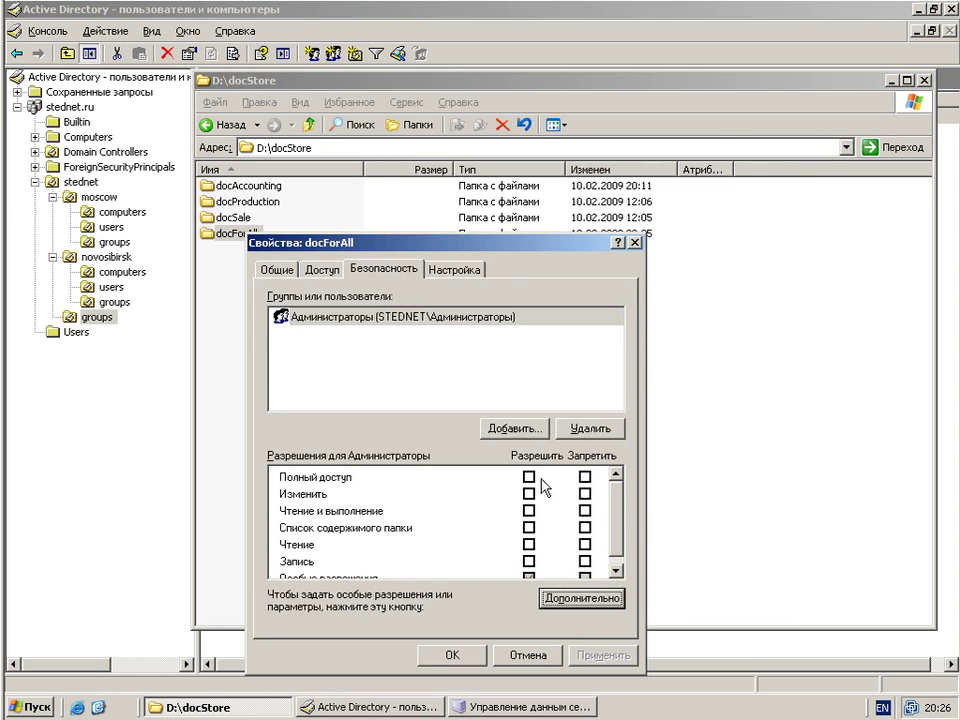
Step: Replace Администраторы with AllDepartmentsEmployees on docForAll, allowing Полный доступ, and save
left_click(589, 429)
left_click(515, 428)
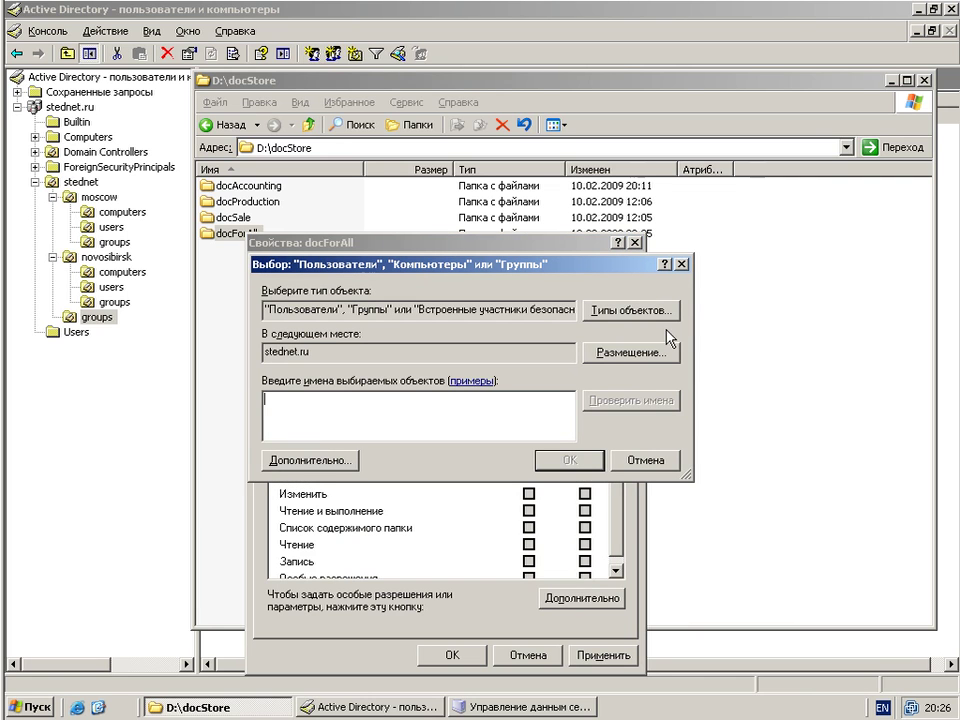
type("all")
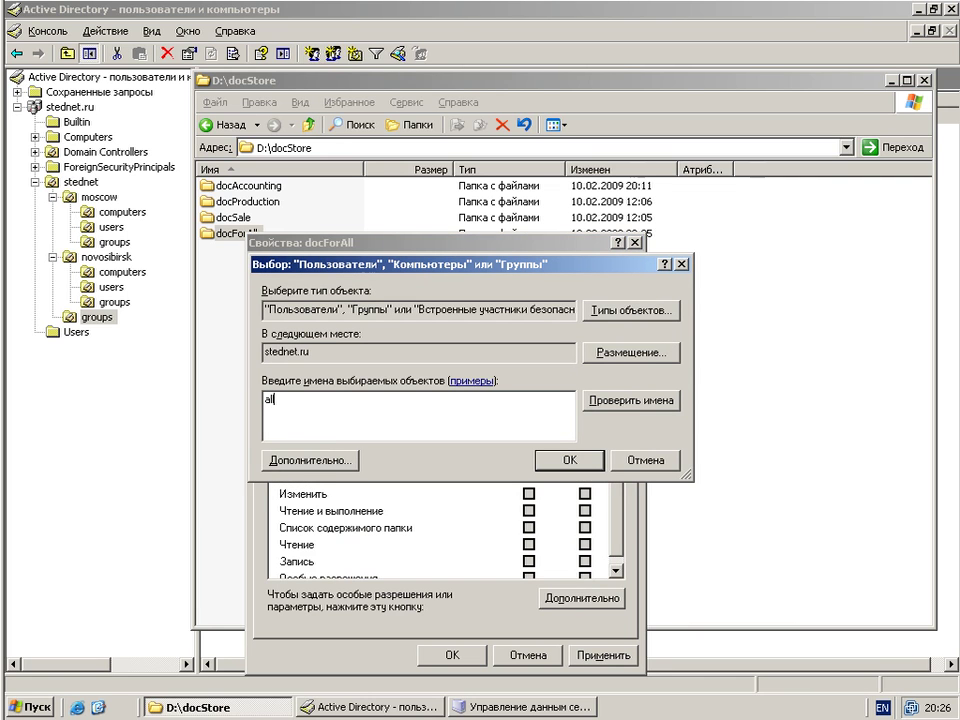
left_click(630, 403)
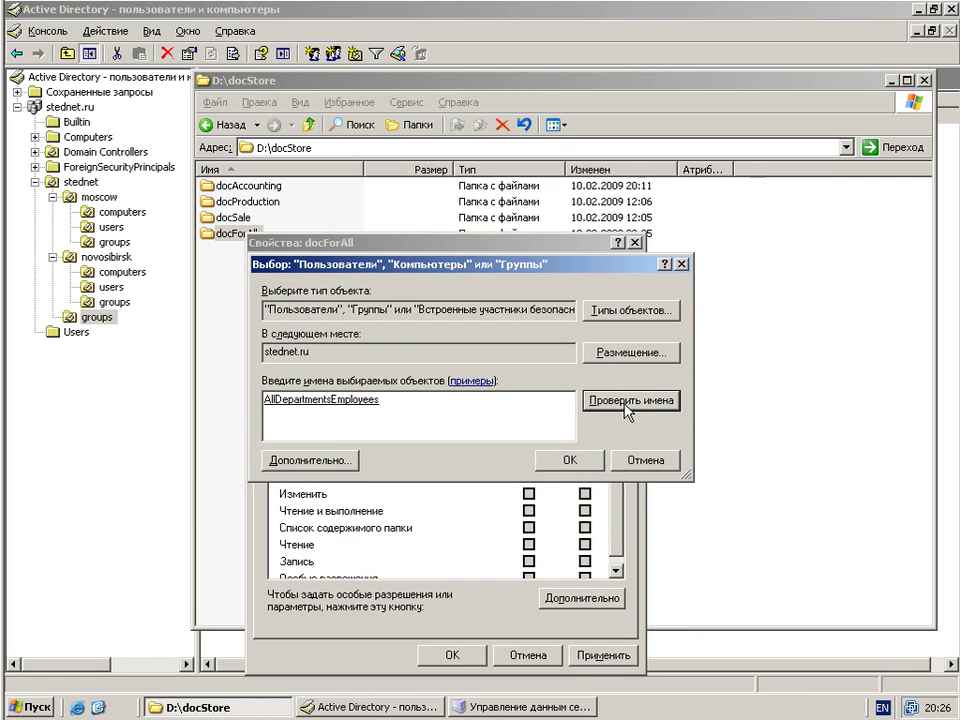
left_click(568, 461)
left_click(529, 477)
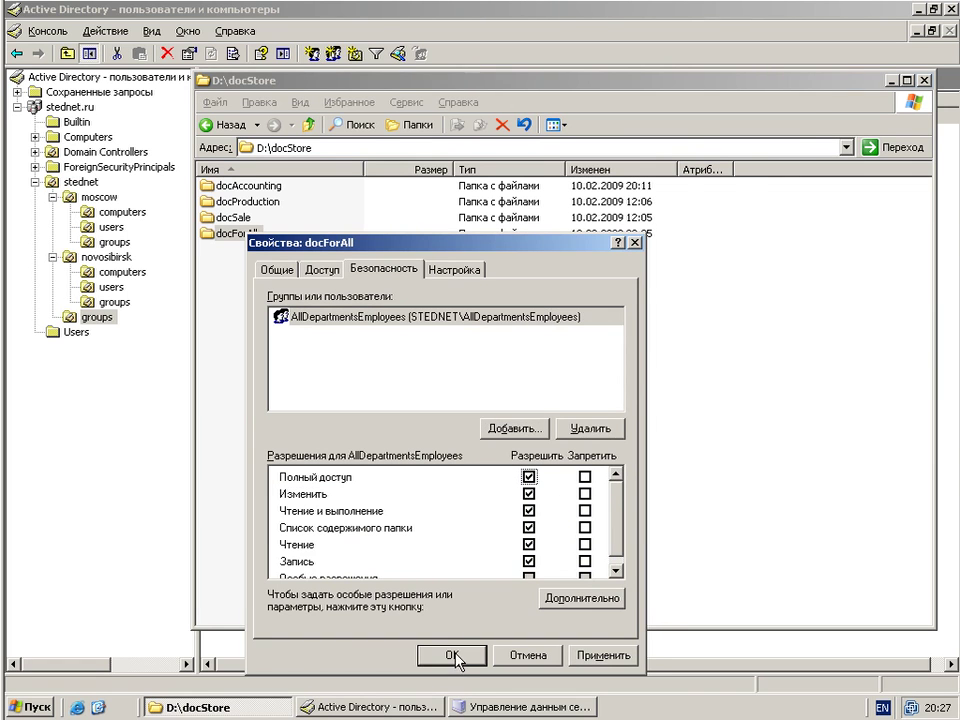
left_click(451, 655)
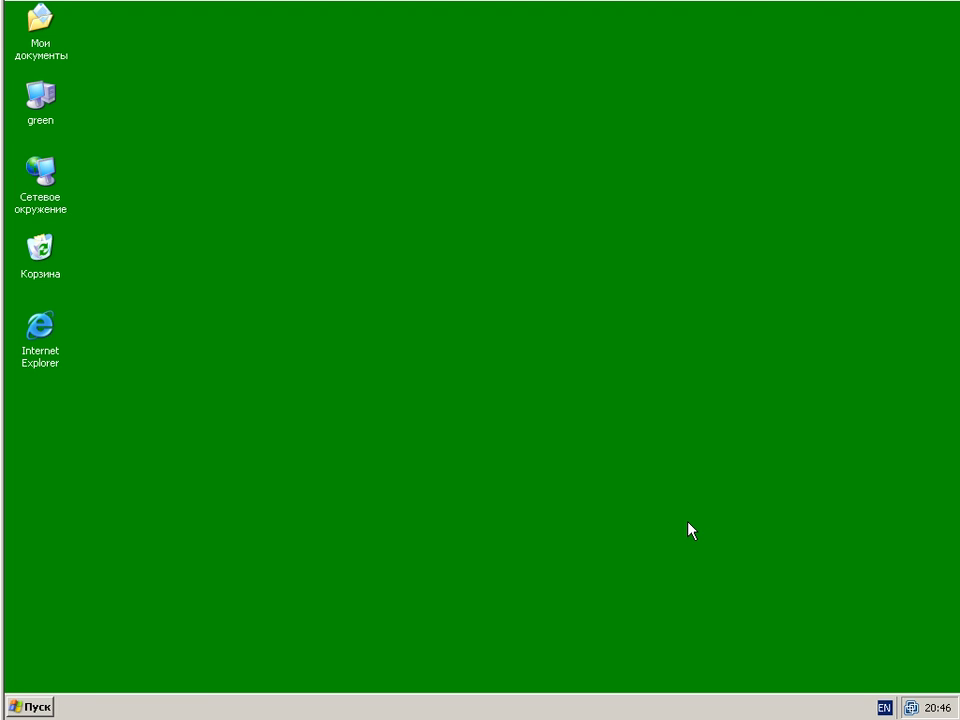
Step: Log off the current session from the Пуск menu
left_click(30, 707)
left_click(60, 682)
left_click(473, 371)
Step: Log on to the STEDNET domain with the domain user's name and password
key("ctrl+alt+Delete")
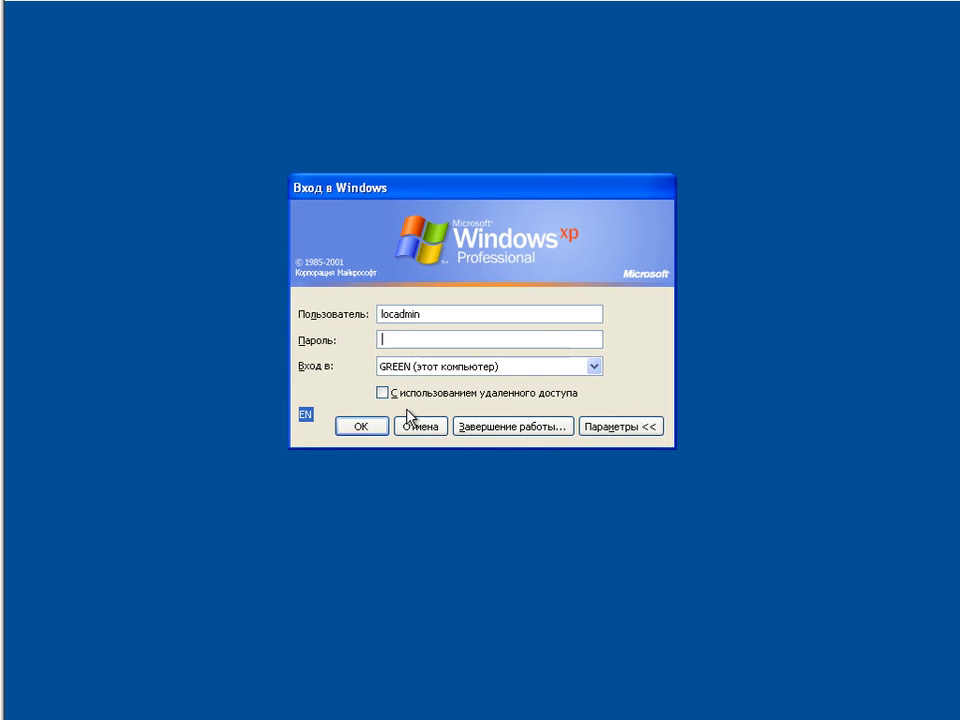
key("shift+Tab")
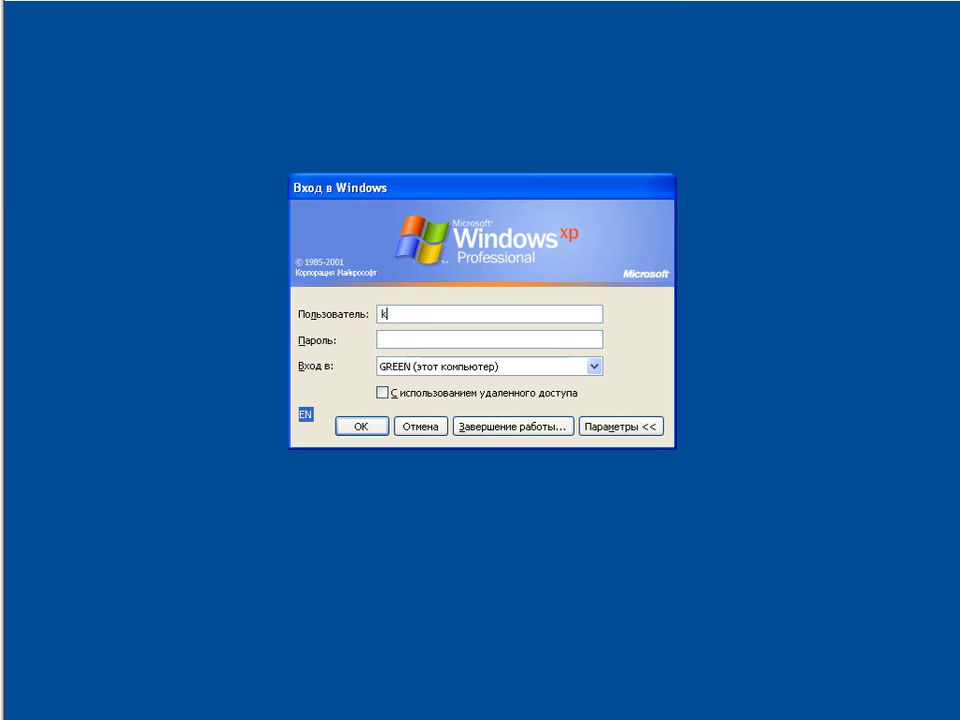
left_click(382, 339)
type("•••••")
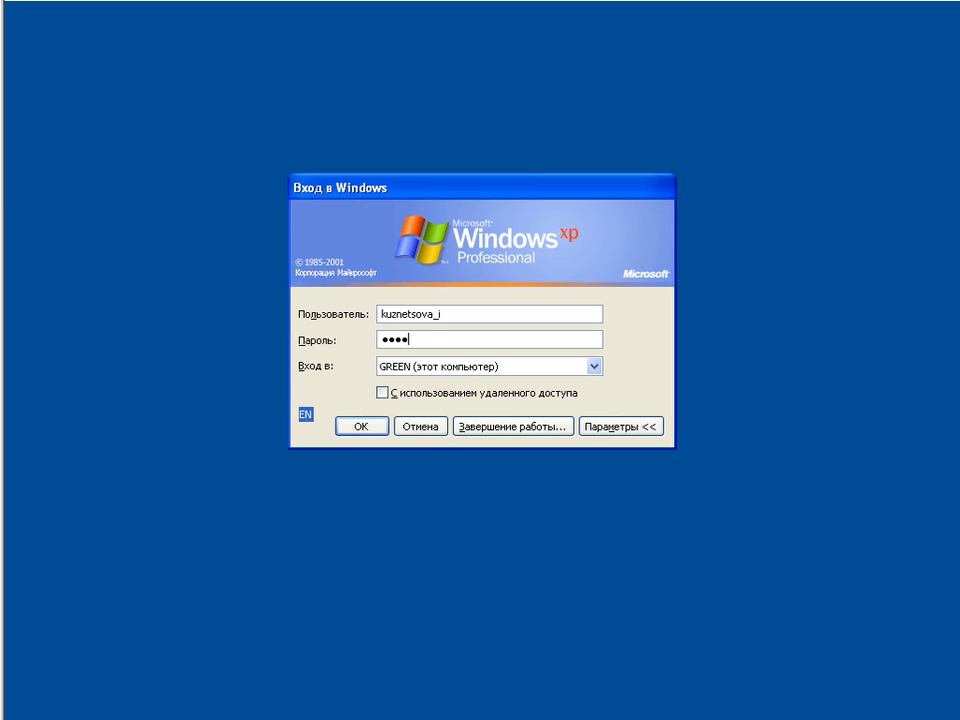
type("••••")
key("Tab")
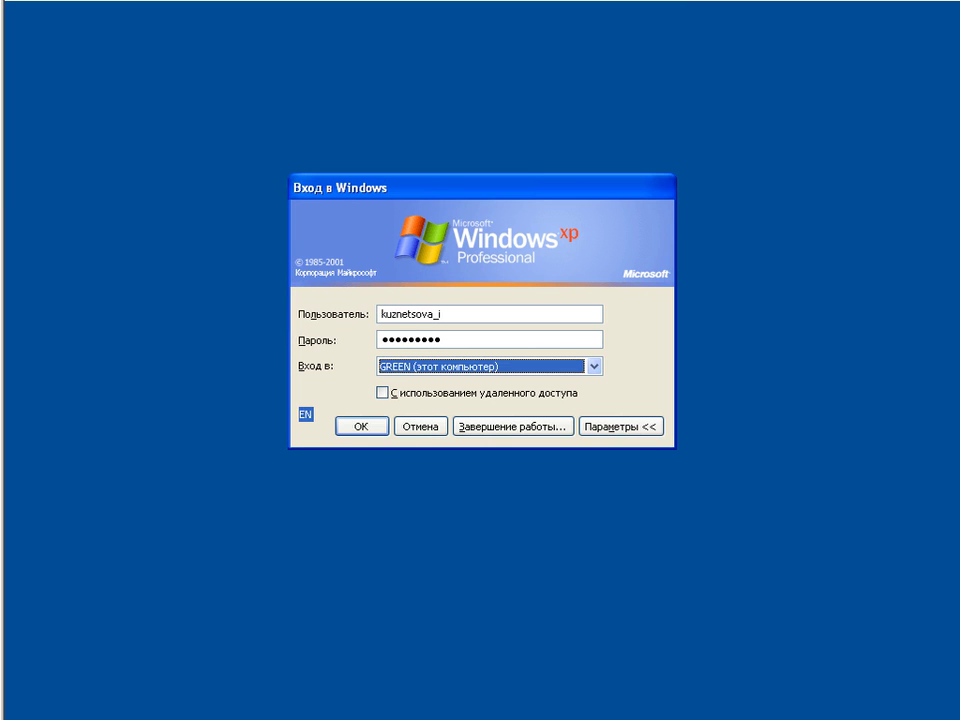
key("Up")
left_click(362, 426)
Step: Set and confirm the required new password, then dismiss the confirmation
left_click(494, 423)
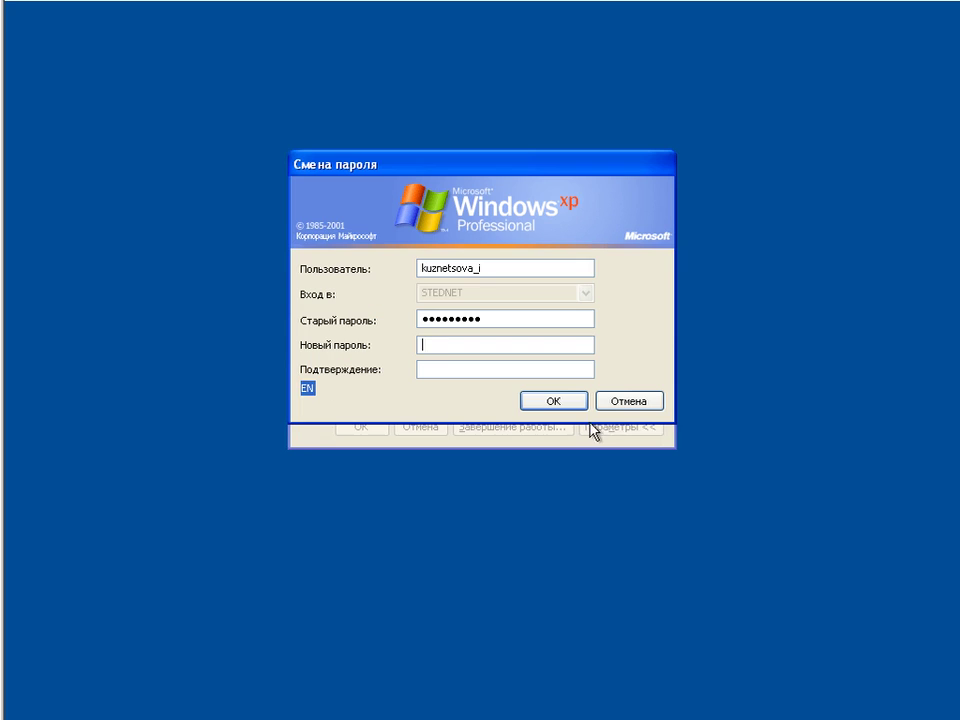
type("••••••••")
key("Tab")
type("••••••••")
key("Return")
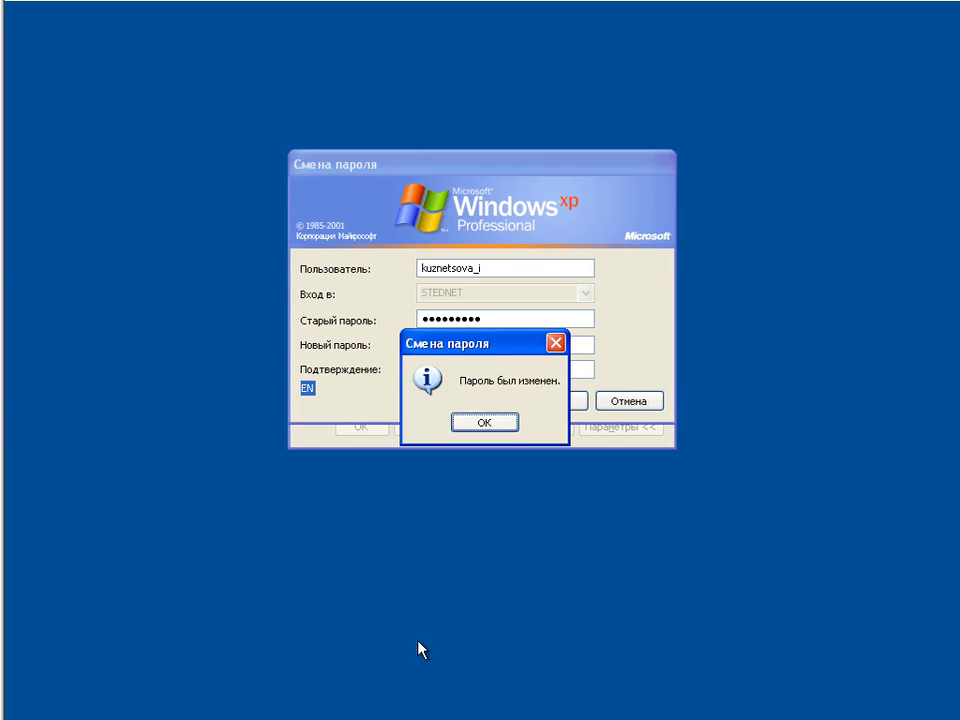
key("Return")
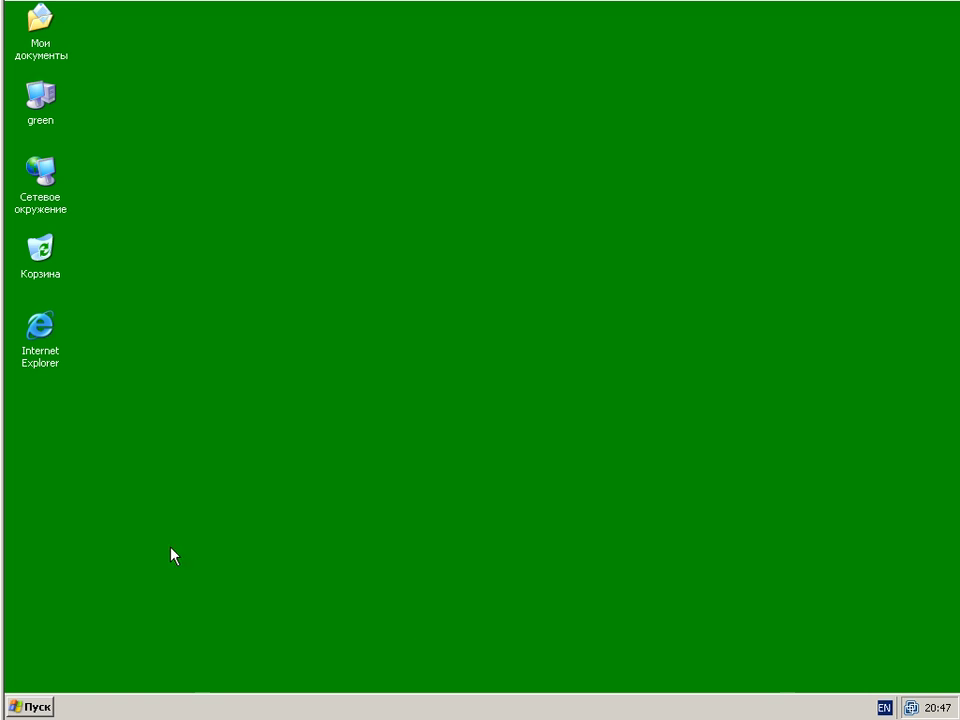
Step: Open \\dc01\docStore from the Выполнить prompt and dismiss the tray notification
left_click(52, 706)
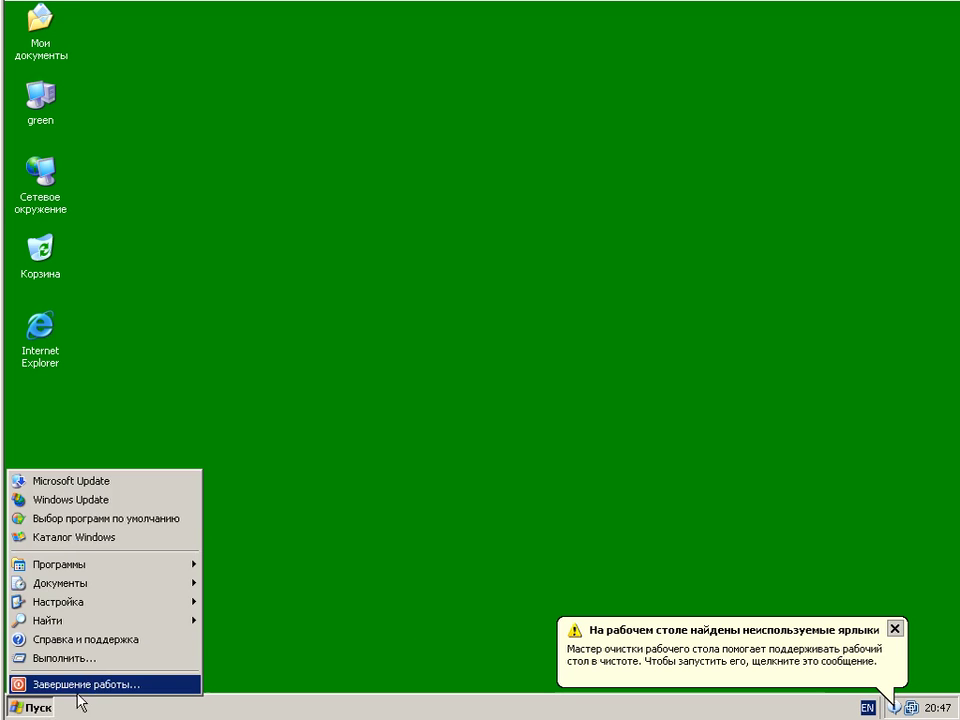
left_click(108, 658)
type("\\\\")
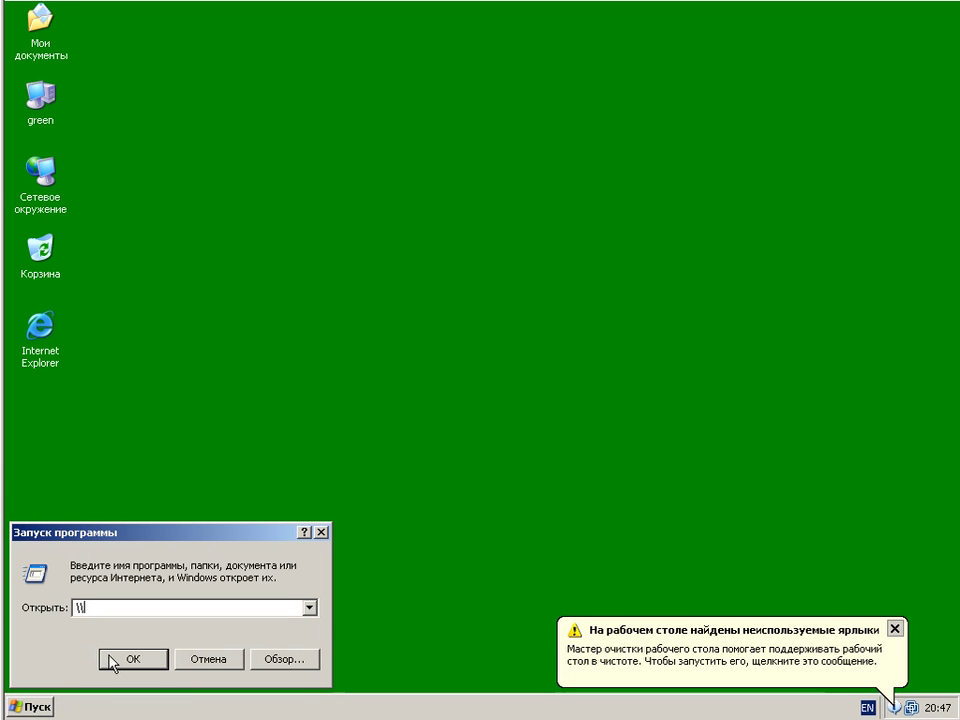
type("dc01\\")
key("Down")
key("Return")
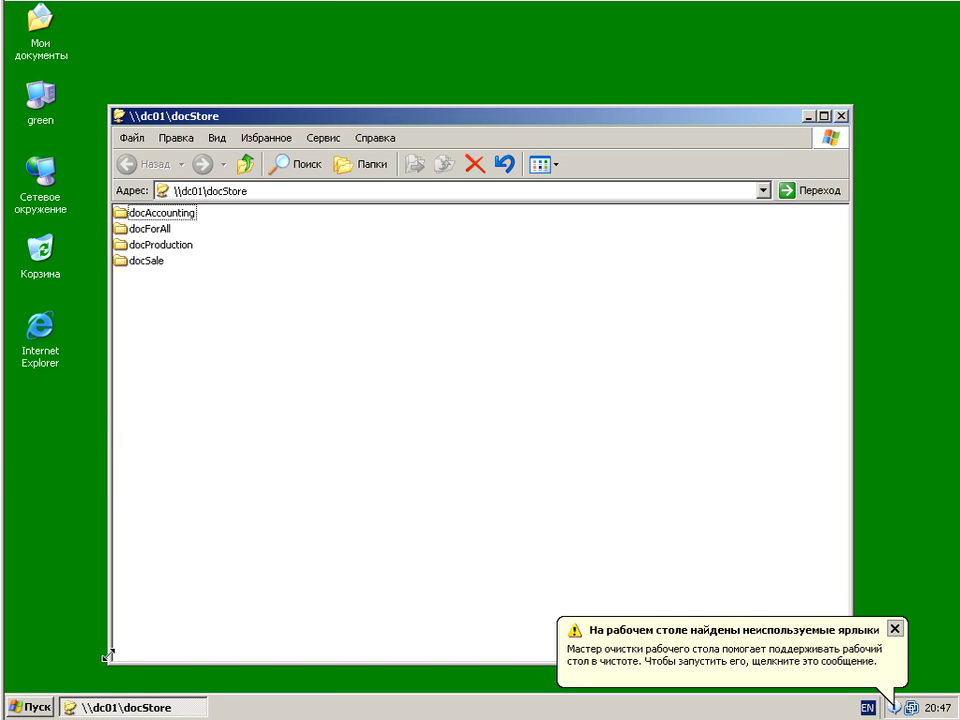
left_click(894, 630)
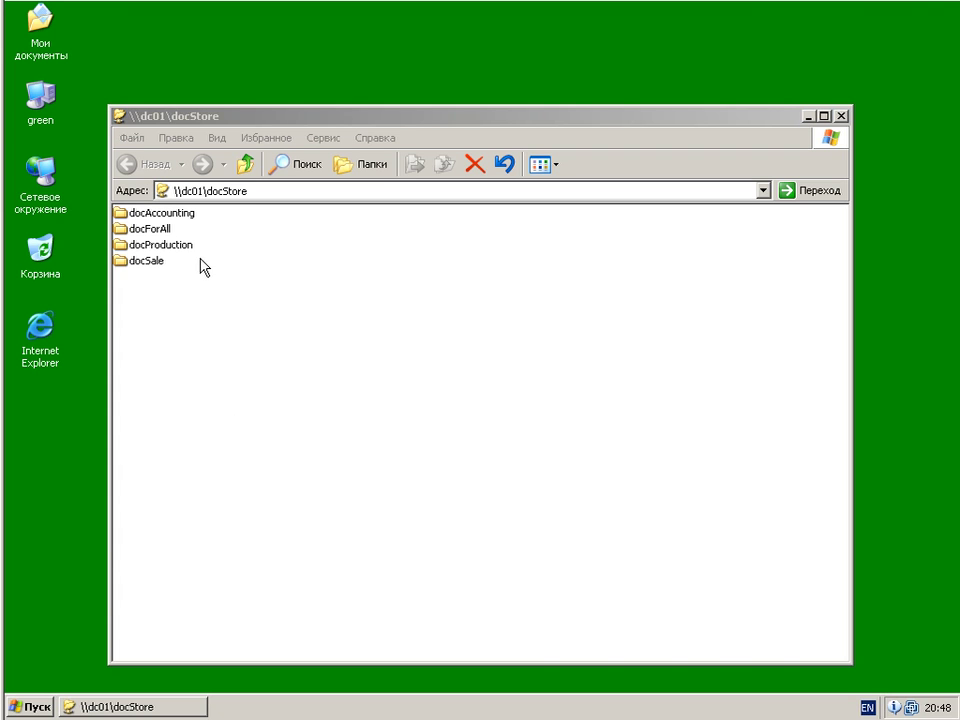
Step: Select docAccounting, docForAll, docProduction and docSale in turn to look them over
left_click(168, 214)
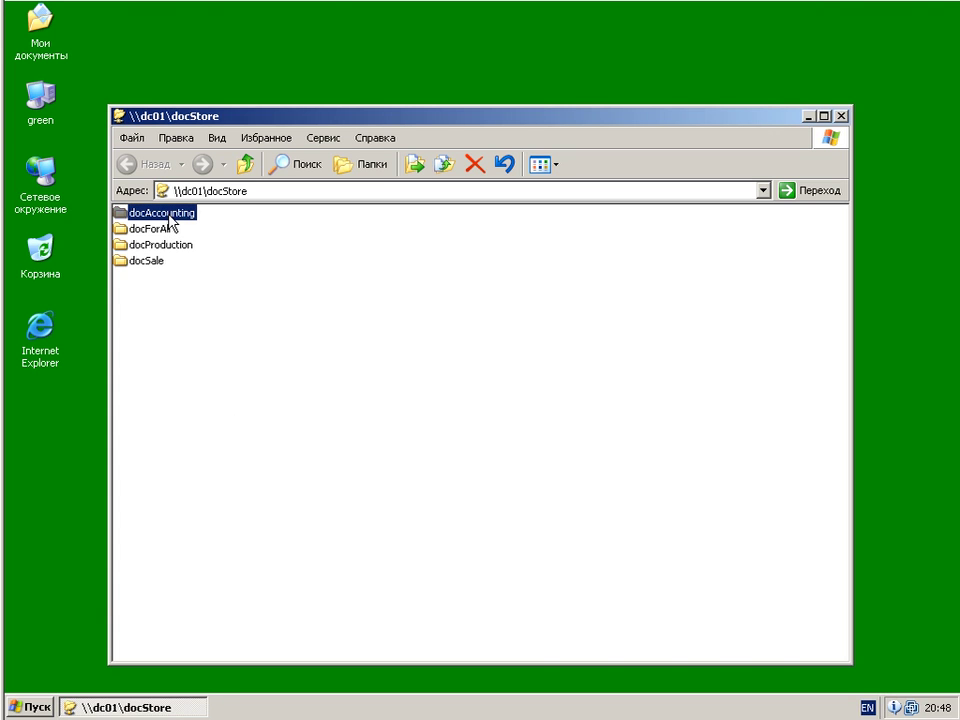
left_click(153, 234)
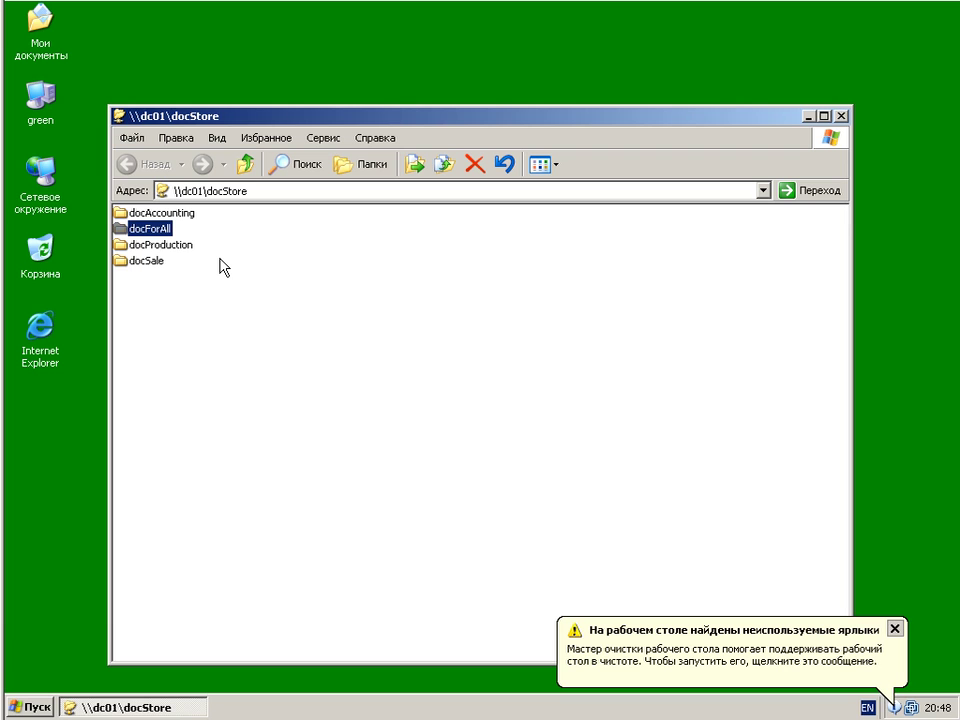
left_click(160, 245)
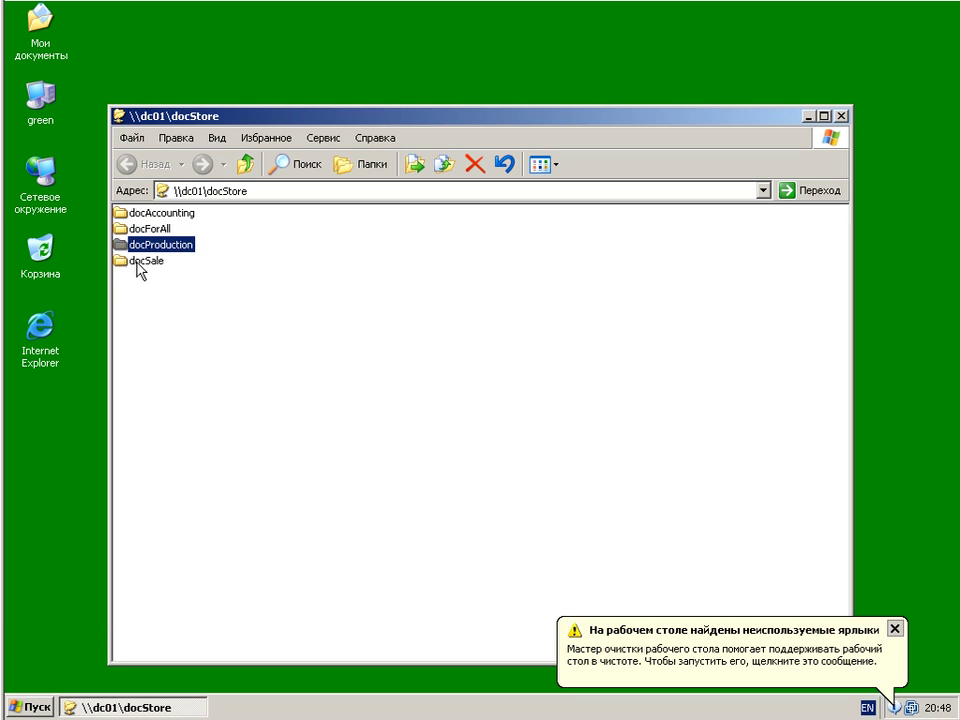
left_click(138, 262)
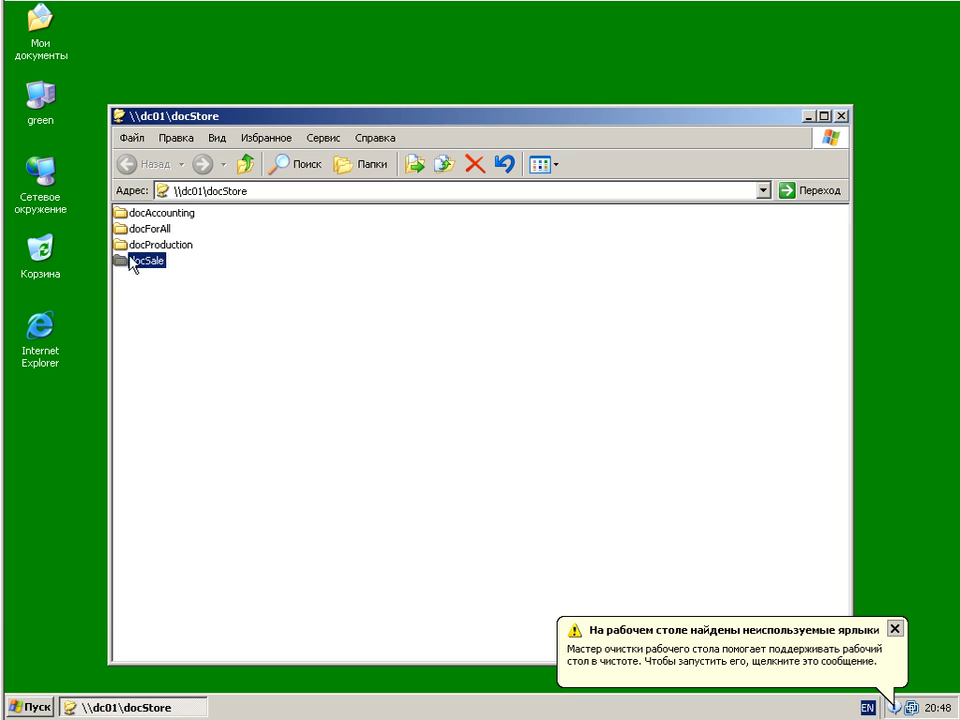
left_click(177, 216)
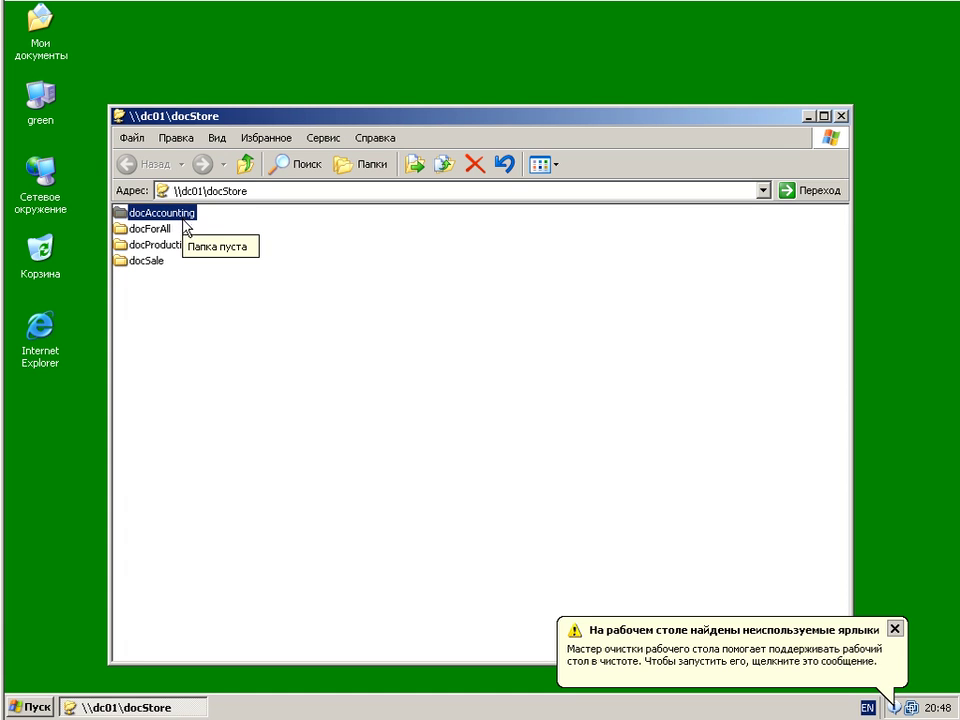
Step: In docAccounting, create a new WordPad document, type 'dsfhgdgh' and save it
double_click(182, 216)
right_click(180, 250)
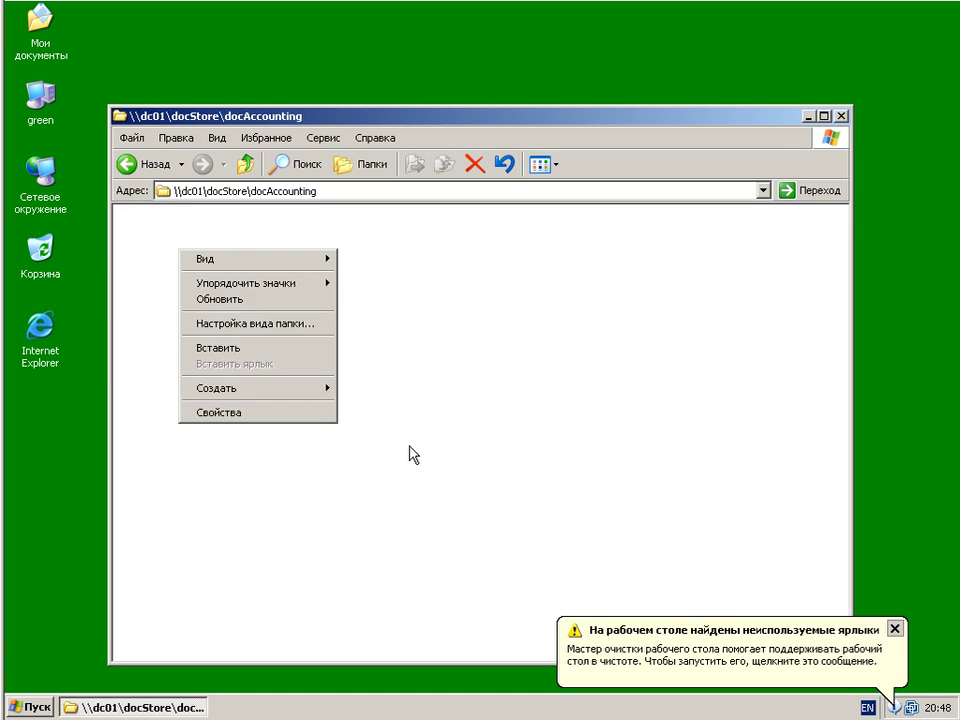
mouse_move(310, 388)
left_click(348, 467)
left_click(320, 417)
double_click(222, 215)
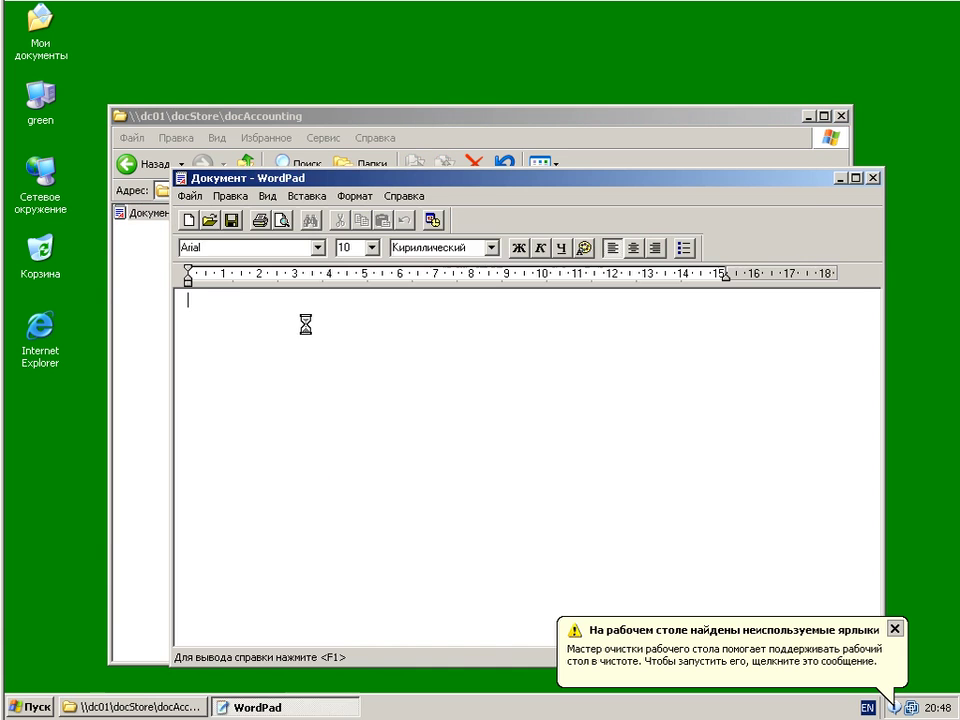
type("dsfhgdgh")
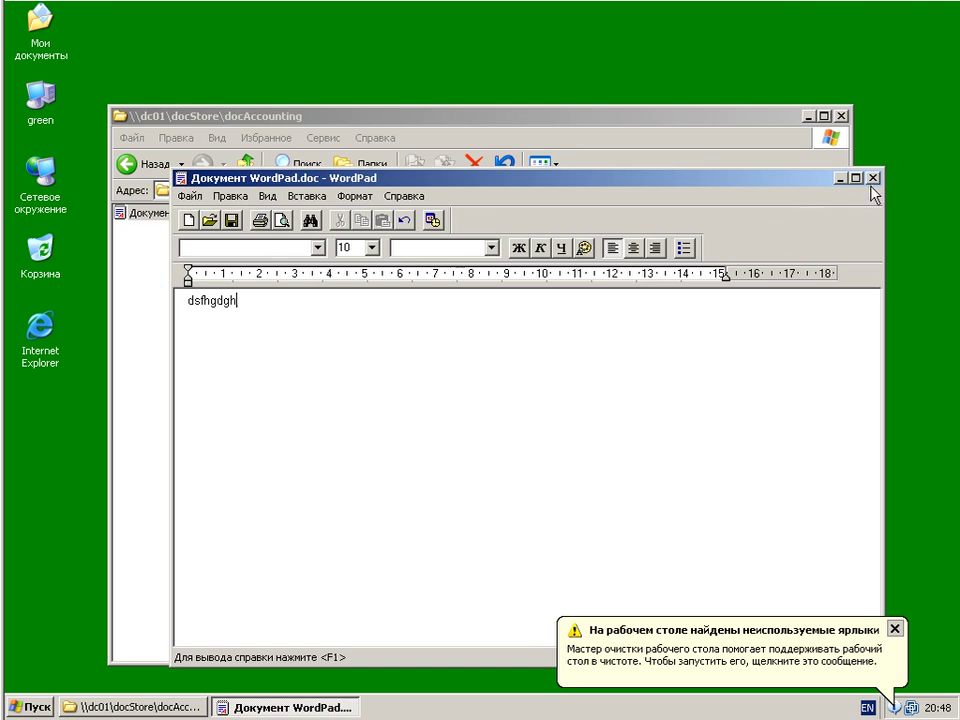
left_click(872, 178)
left_click(467, 449)
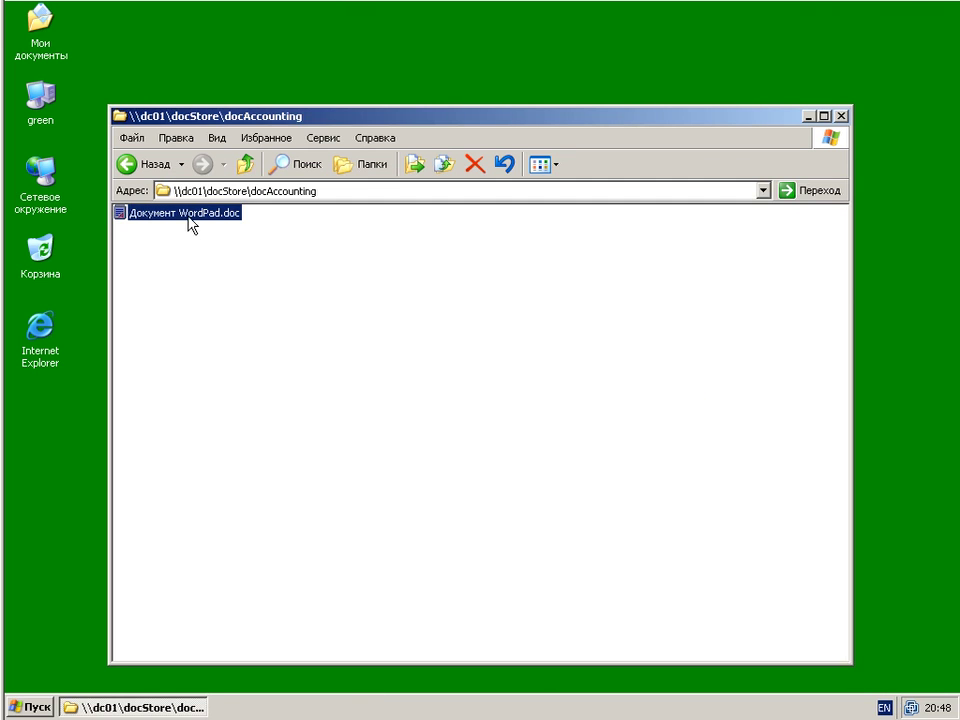
Step: Reopen the docAccounting test document to check its text, then delete it
double_click(189, 215)
left_click(872, 178)
key("Delete")
key("Return")
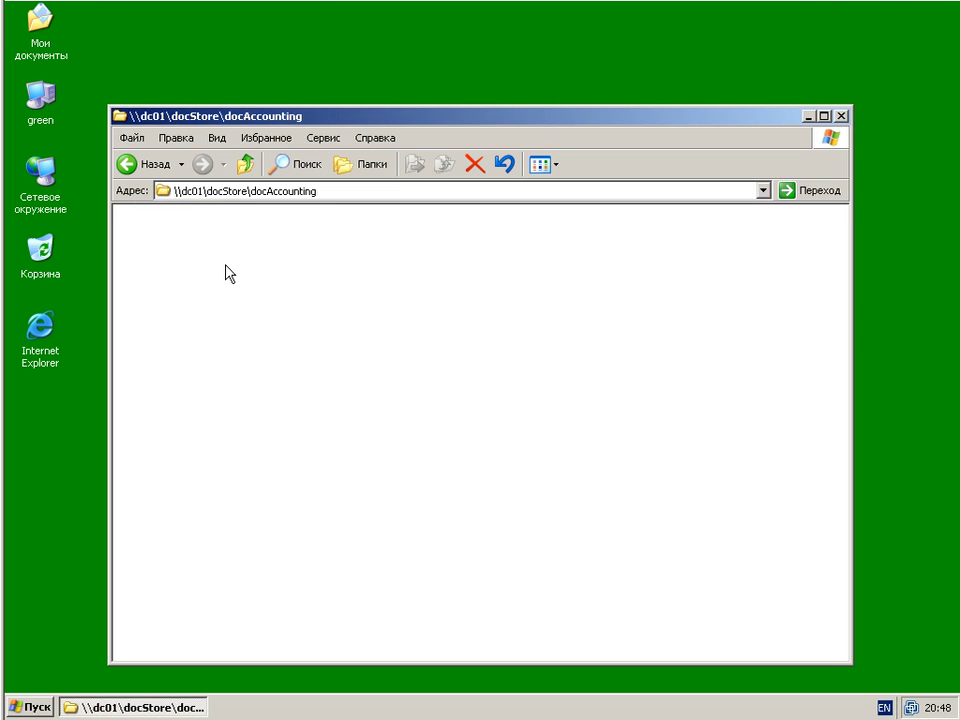
Step: In docForAll, create a new WordPad document, type 'sdfghd' and save it
left_click(245, 164)
double_click(170, 228)
right_click(196, 254)
mouse_move(265, 390)
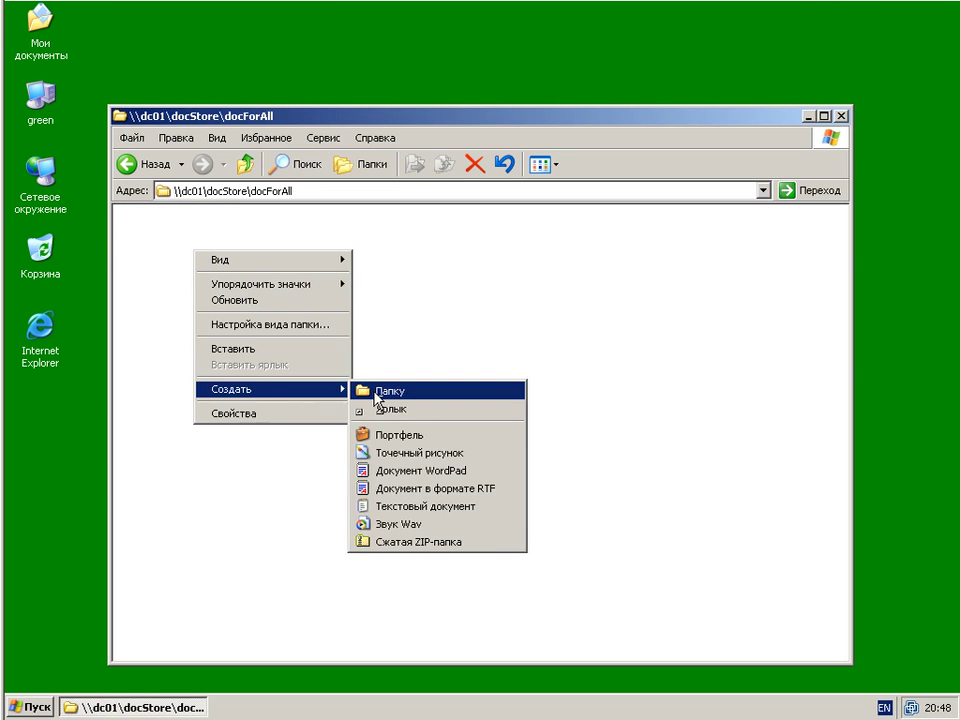
left_click(361, 470)
key("Return")
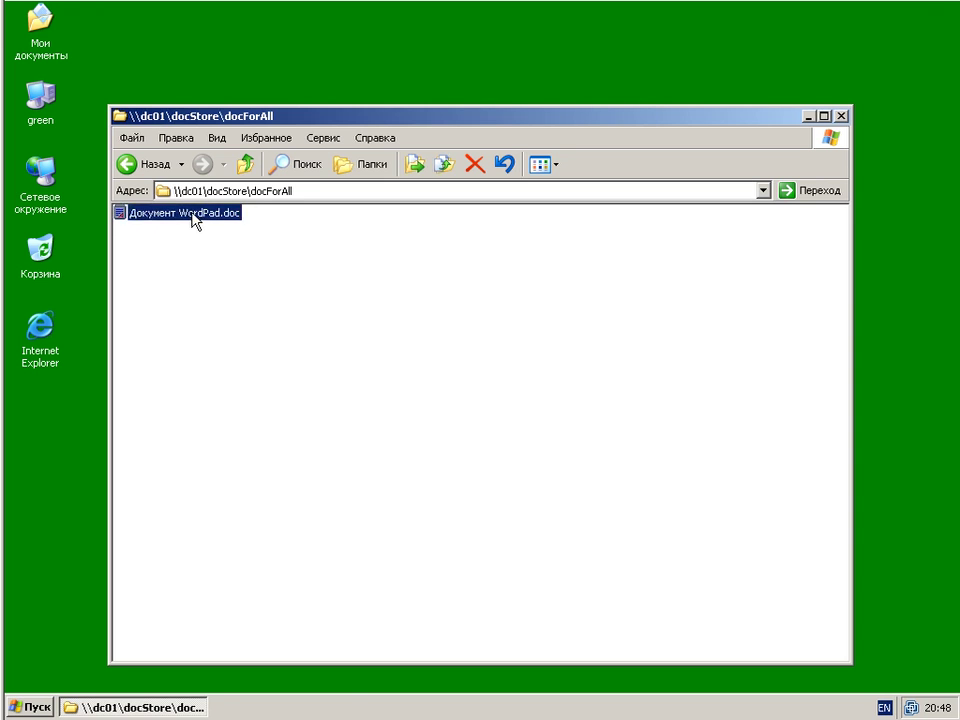
double_click(190, 213)
type("sdfghd")
left_click(872, 178)
key("Escape")
key("alt+F4")
key("Return")
Step: Reopen and delete the docForAll test document, then try opening docProduction
double_click(190, 214)
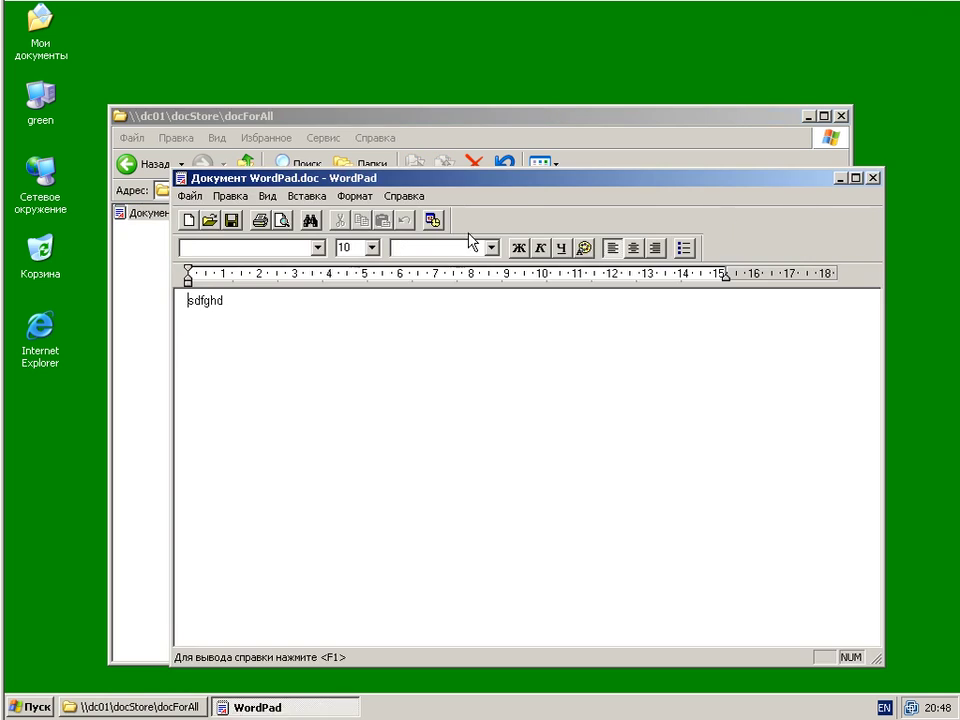
left_click(876, 180)
key("Delete")
key("Return")
left_click(245, 165)
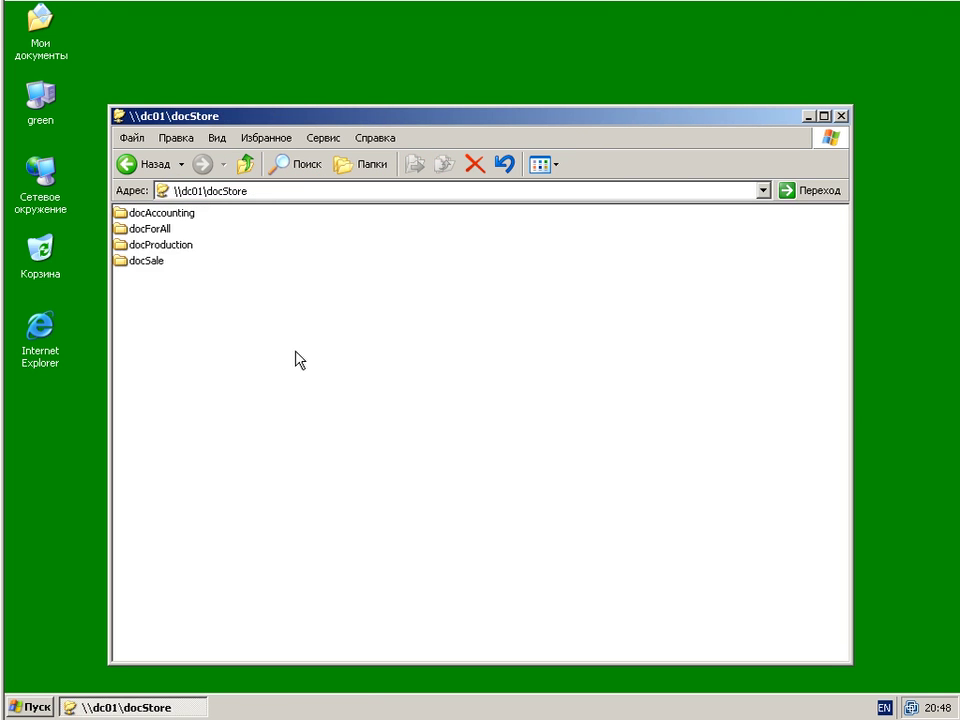
double_click(140, 255)
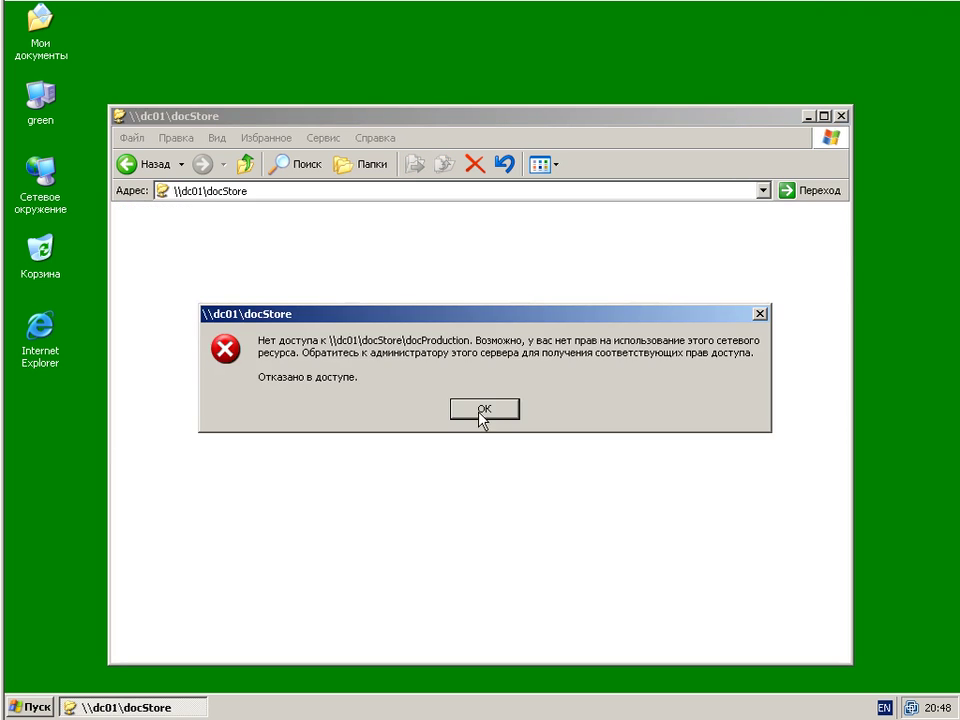
Step: Dismiss the access-denied errors for docProduction and docSale, then close the docStore window
left_click(484, 417)
double_click(153, 262)
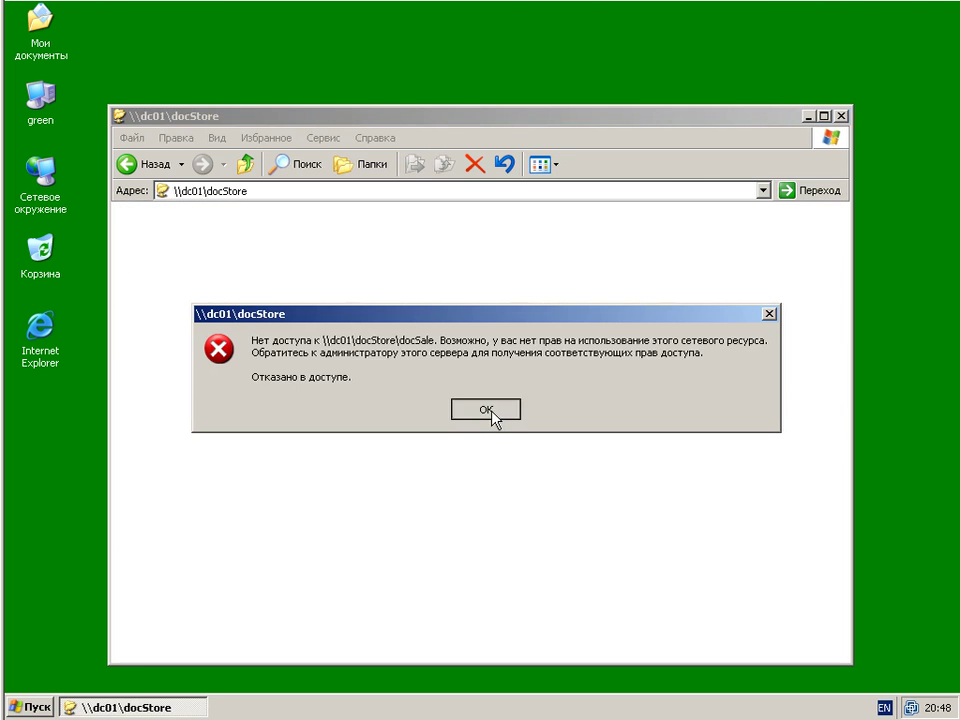
left_click(493, 414)
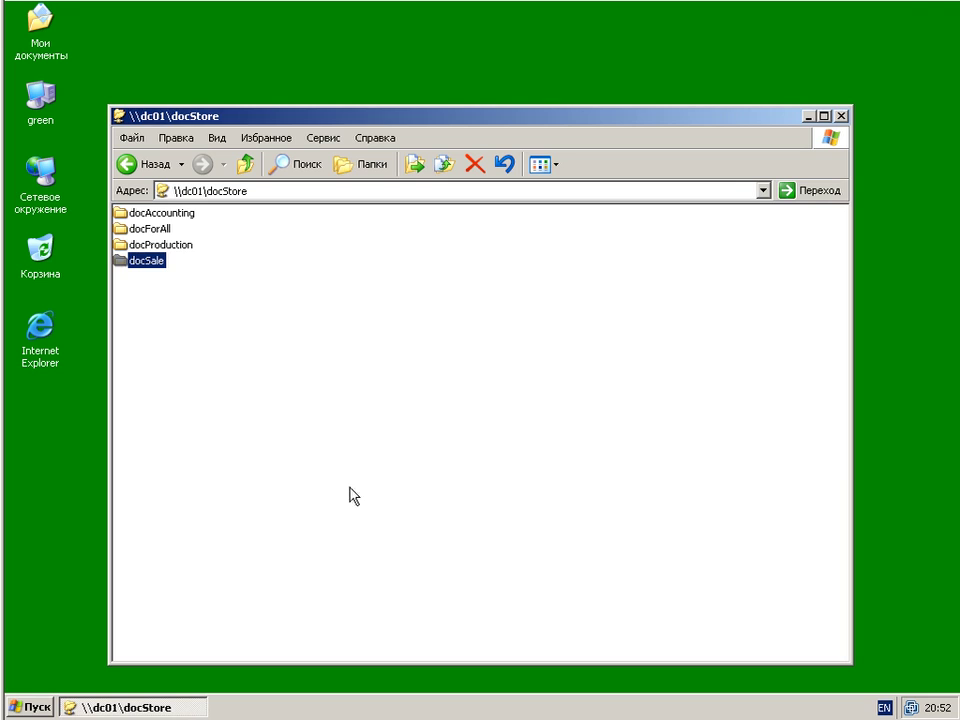
left_click(841, 116)
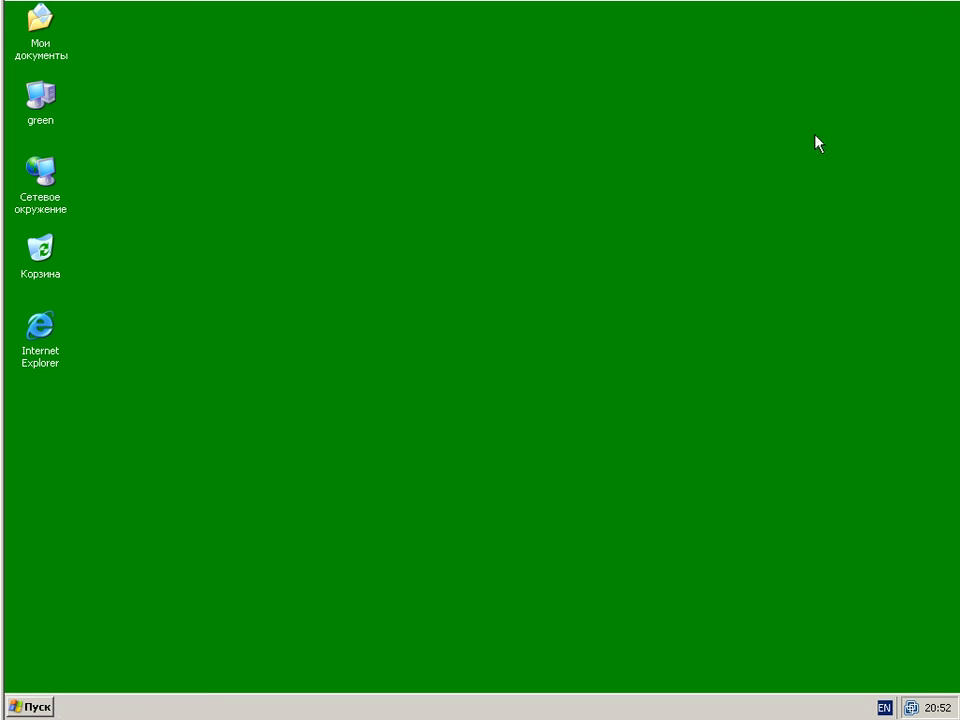
Step: Close the Active Directory Users and Computers console and cancel the end-session dialog
left_click(54, 703)
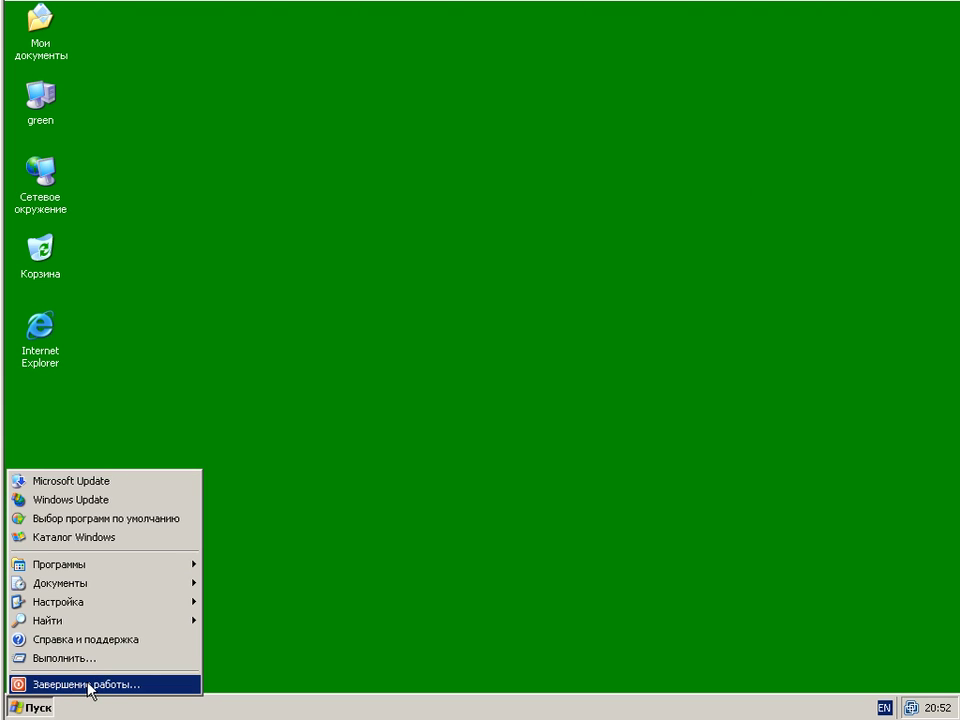
left_click(90, 688)
left_click(476, 370)
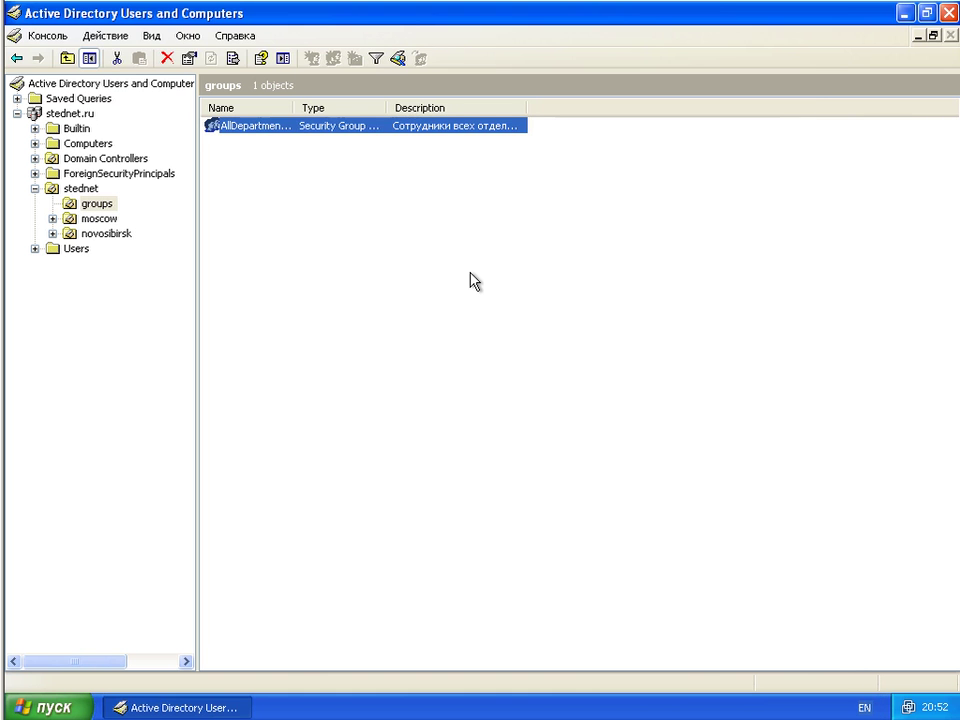
left_click(947, 12)
left_click(55, 706)
left_click(145, 680)
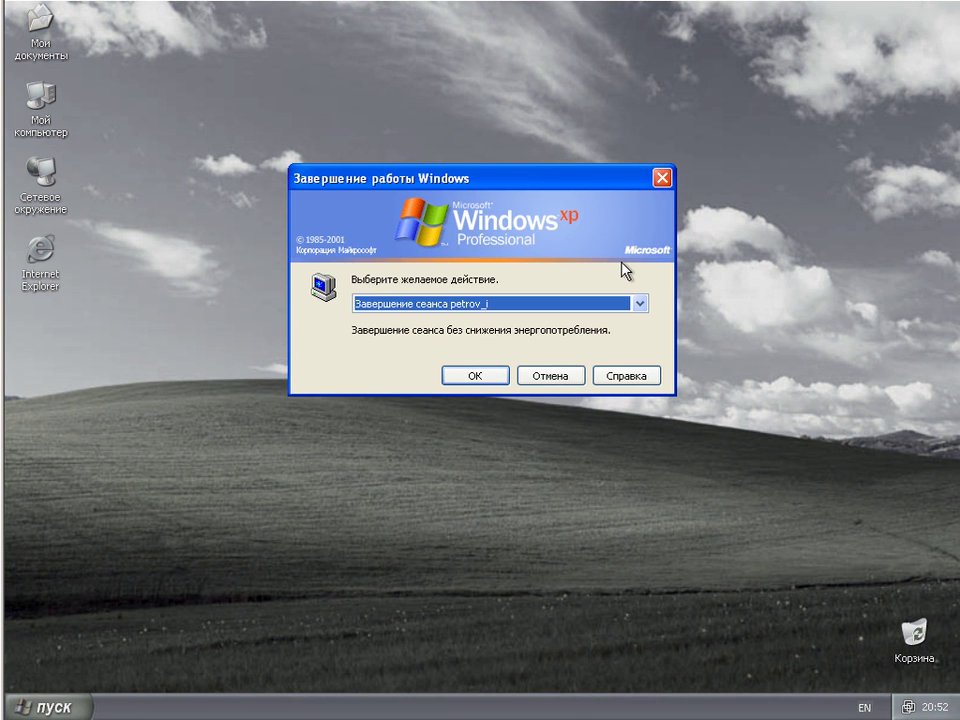
left_click(533, 380)
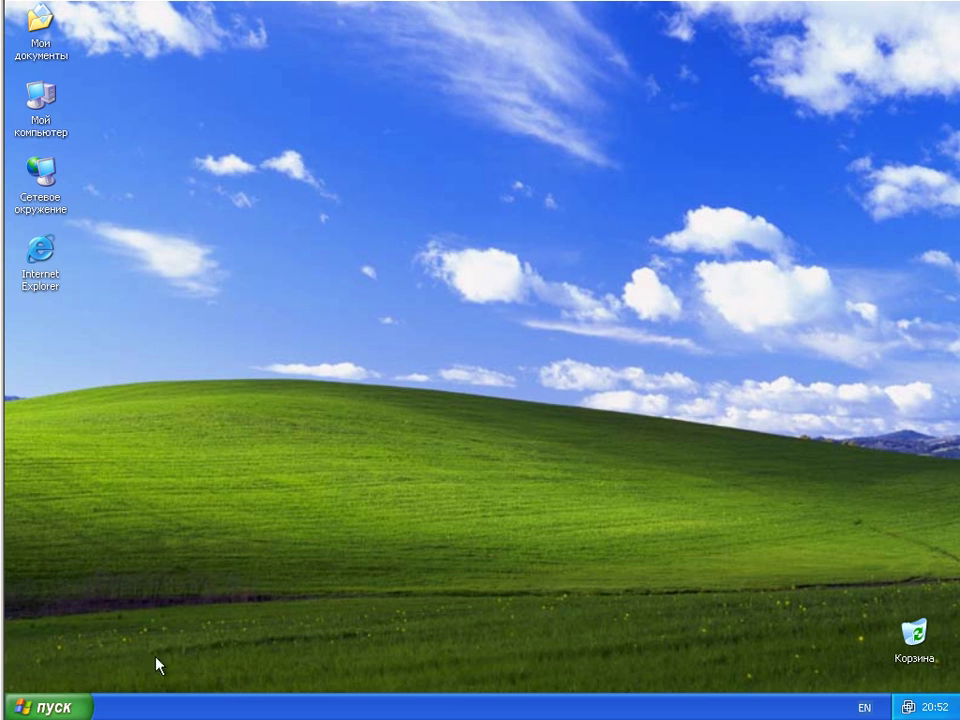
Step: Open the \\dc01\docStore share from the Выполнить prompt
left_click(45, 707)
left_click(147, 644)
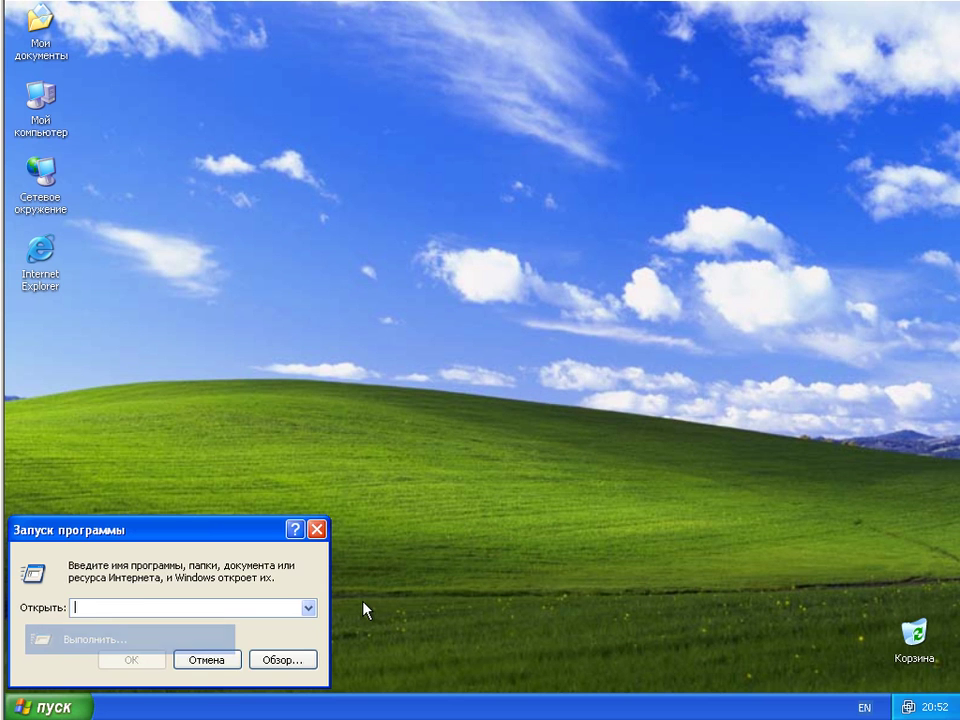
type("\\\\")
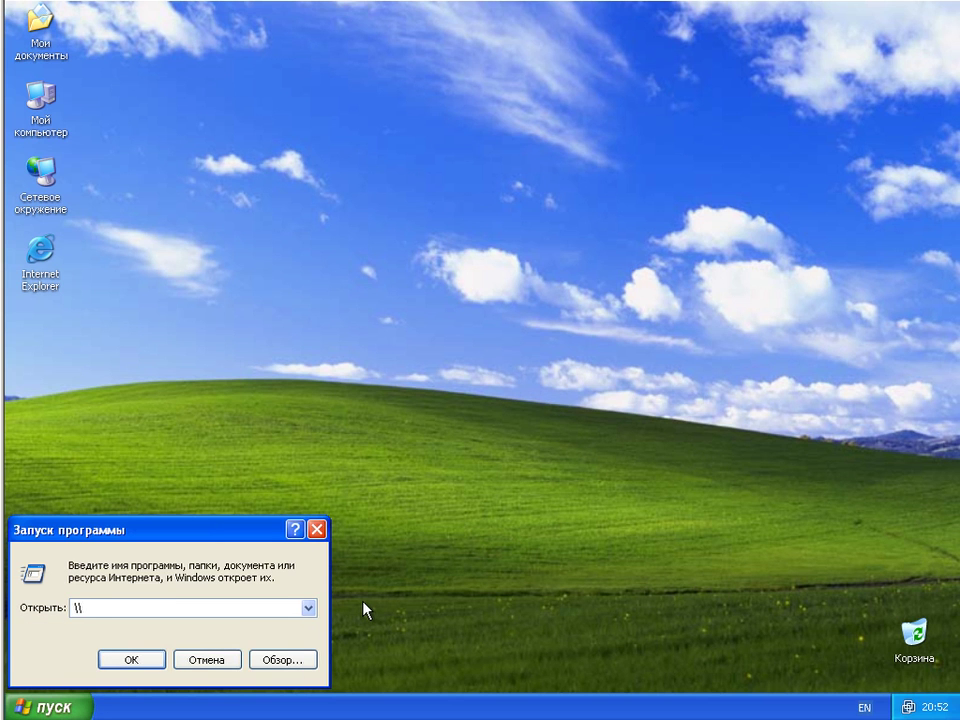
type("dc01\\")
key("Down")
key("Return")
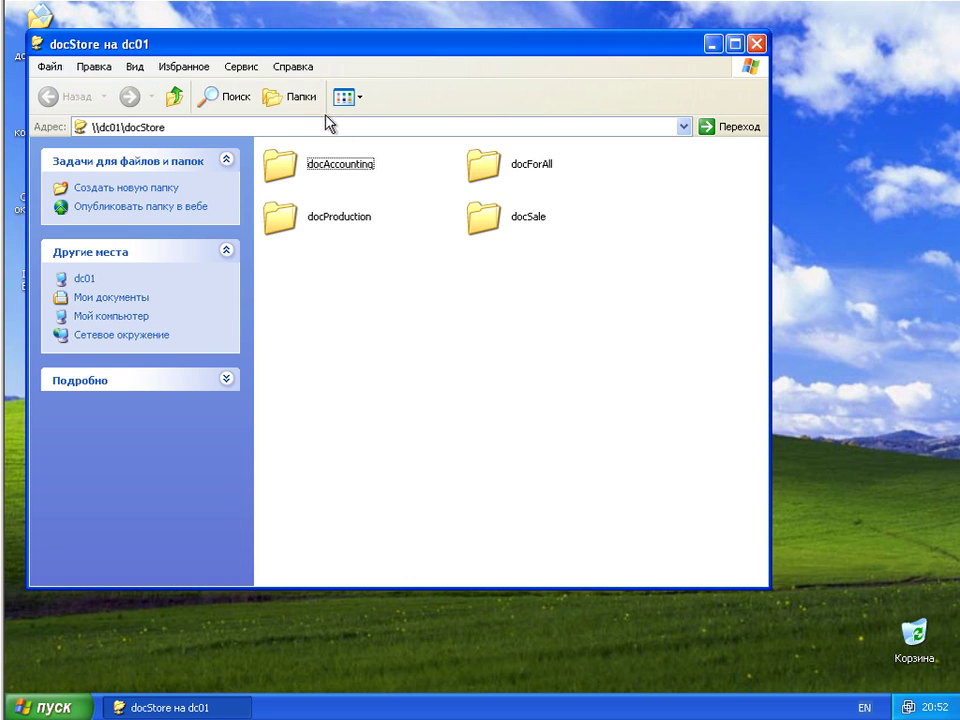
Step: Select docForAll, docProduction, docAccounting and docSale in the share
mouse_move(318, 186)
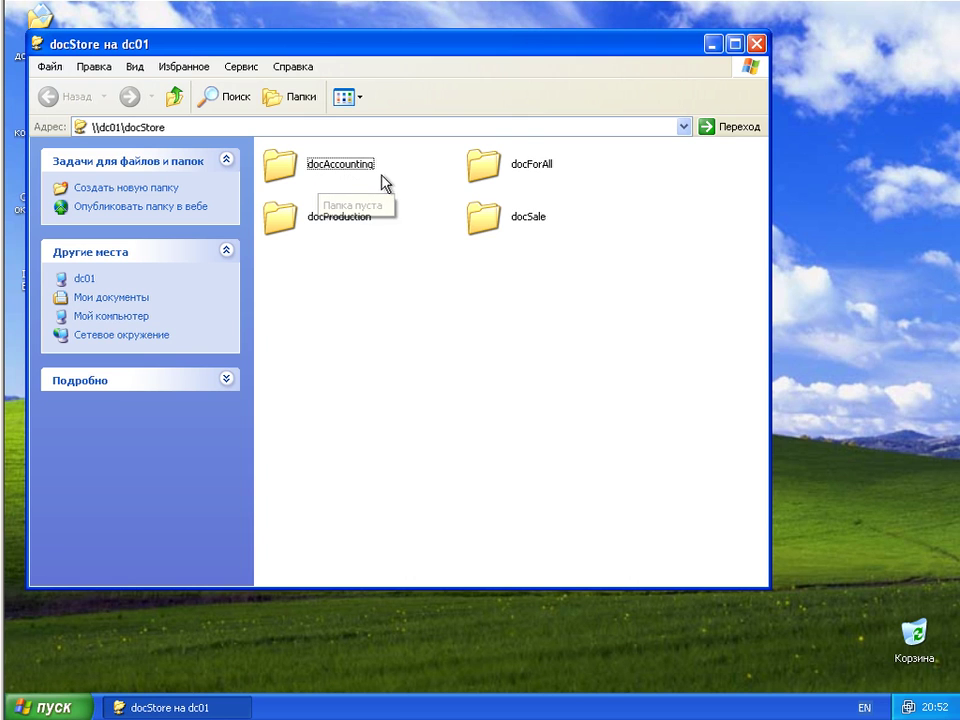
left_click(508, 176)
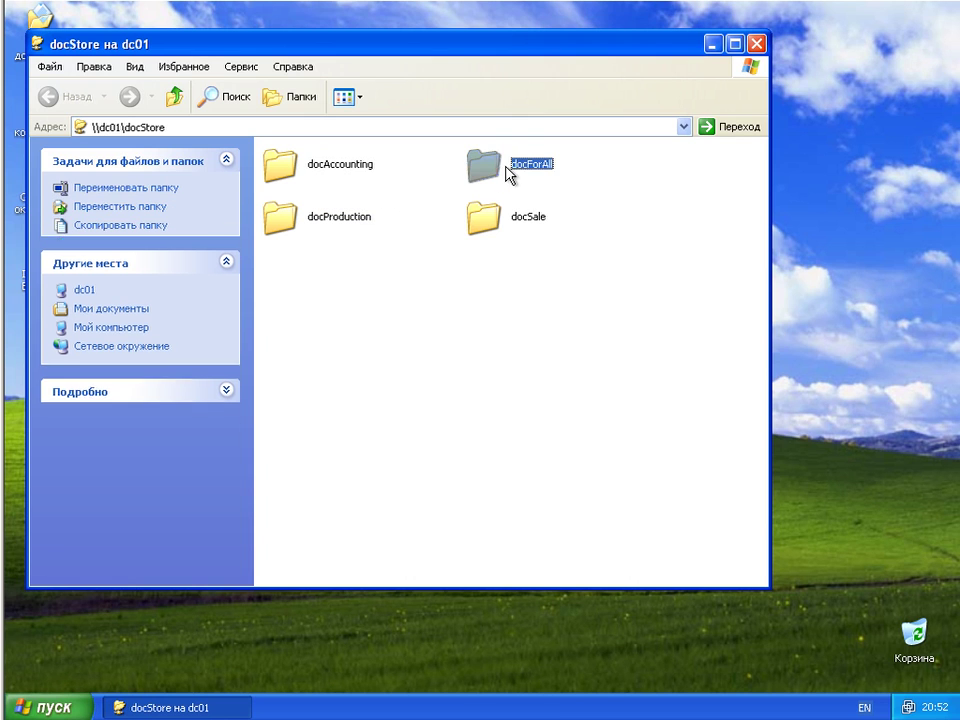
left_click(316, 222)
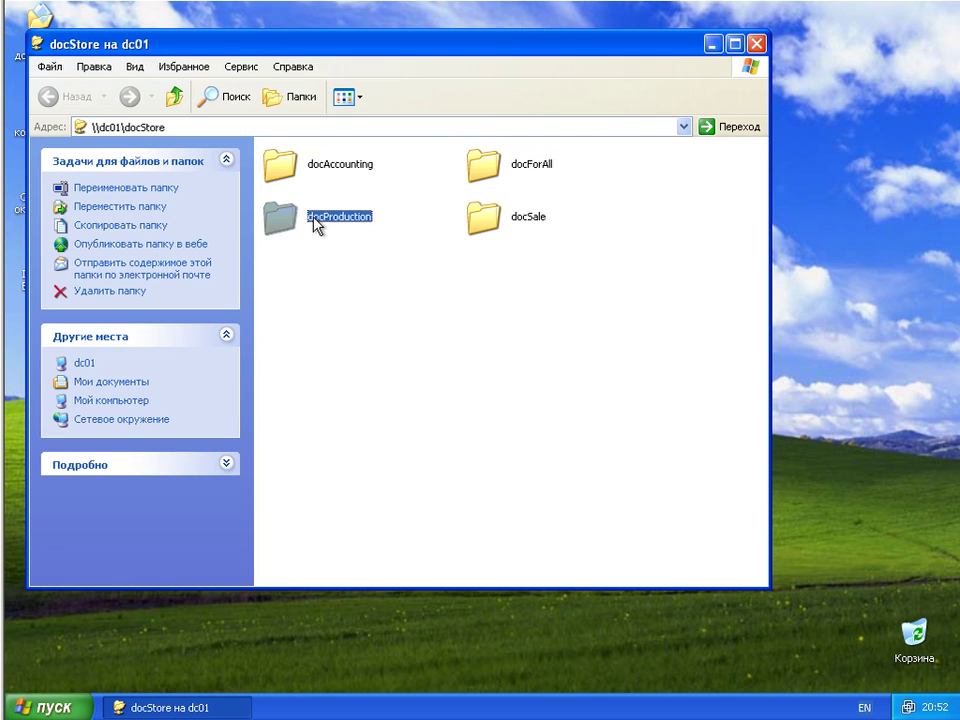
left_click(345, 165)
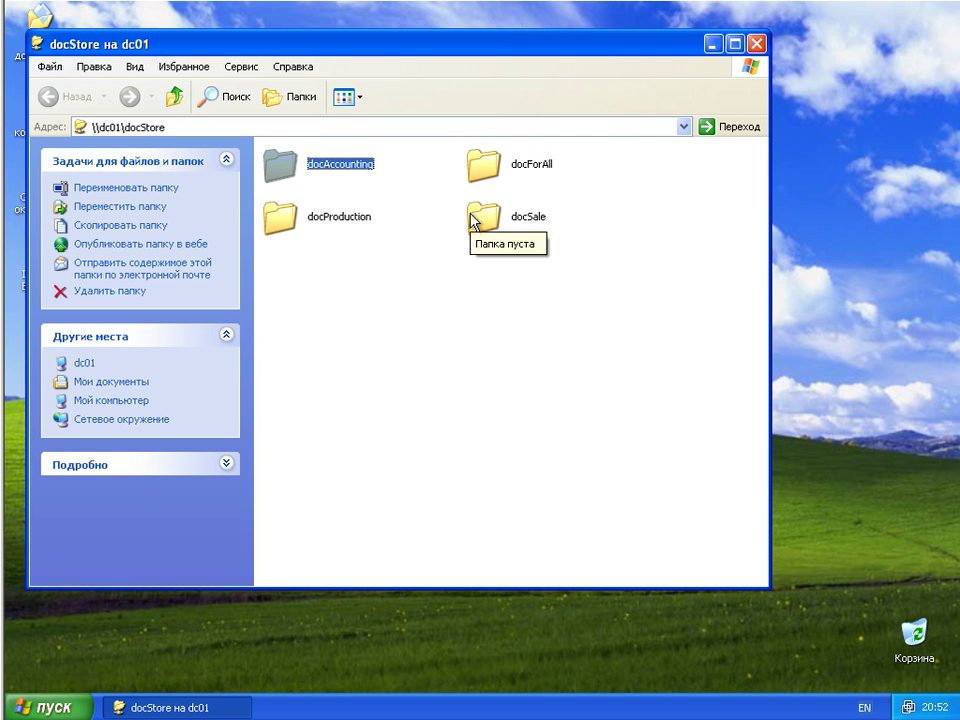
left_click(511, 222)
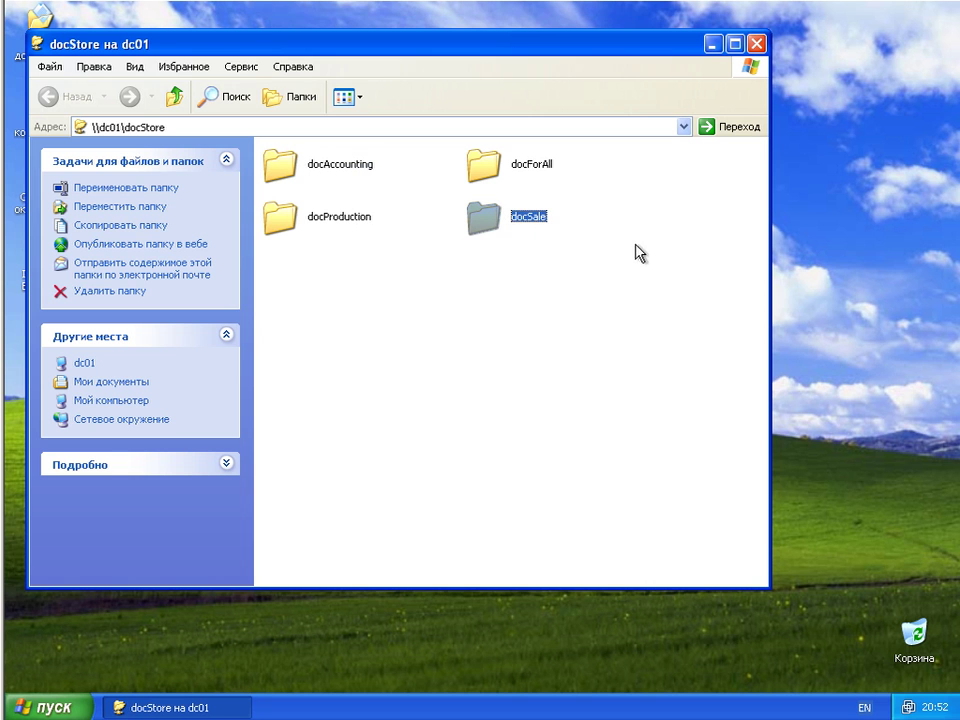
Step: Try opening docSale and docAccounting, dismiss both access-denied errors, and select docProduction
double_click(493, 222)
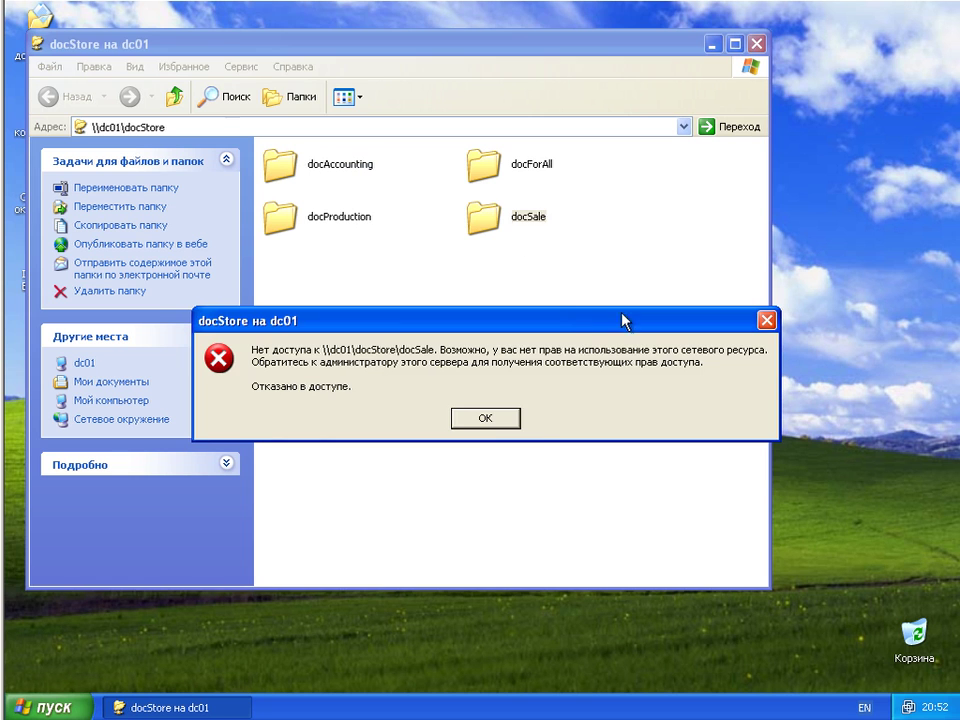
left_click(500, 425)
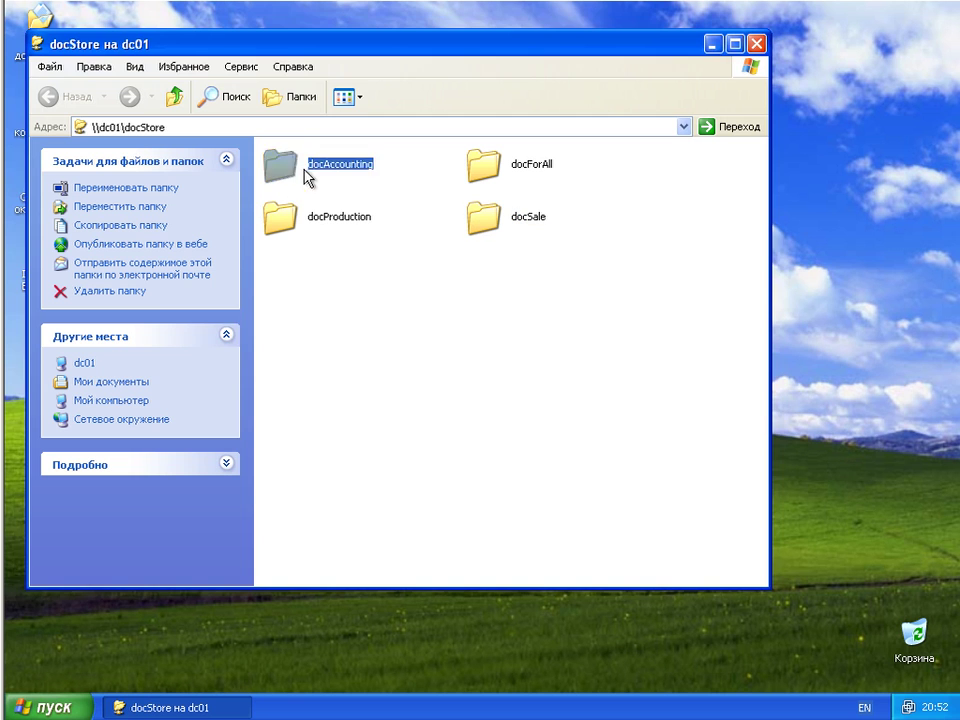
double_click(304, 178)
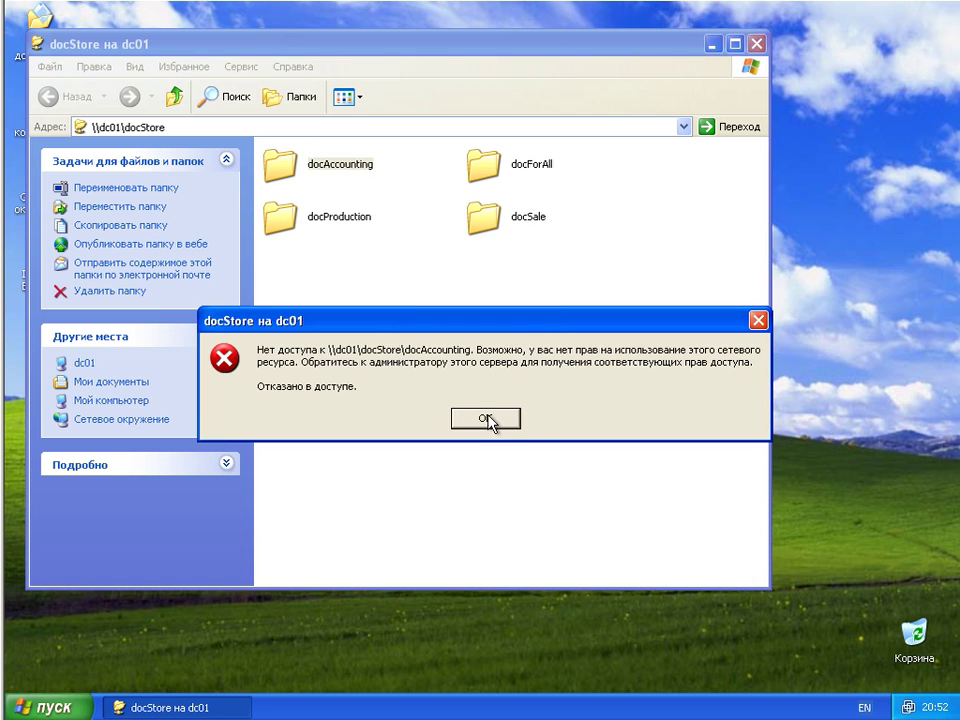
left_click(488, 422)
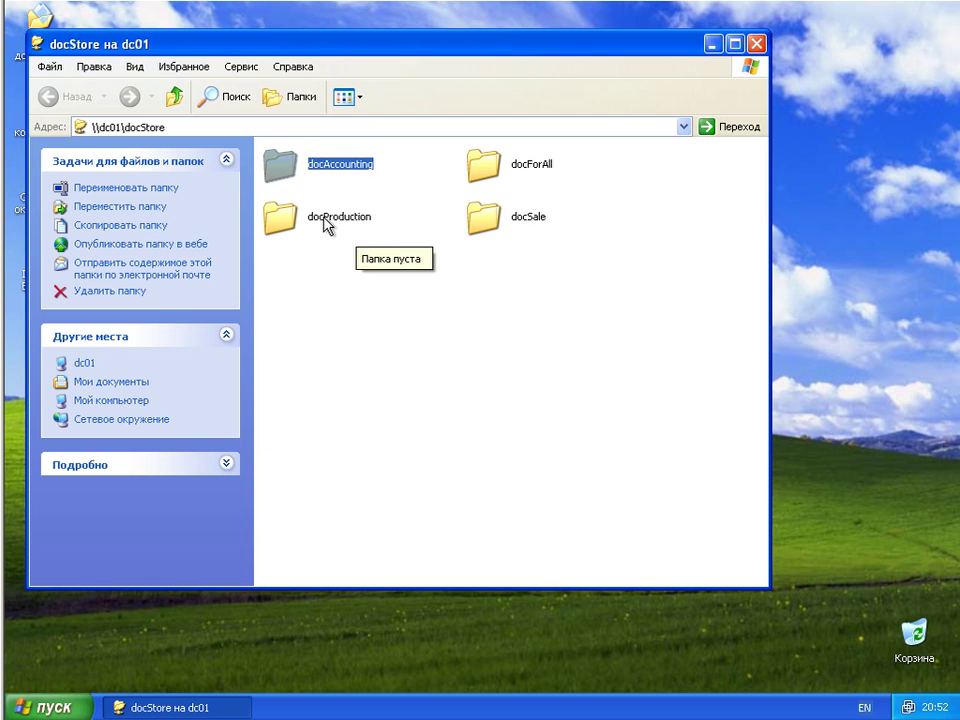
left_click(321, 219)
left_click(340, 220)
Step: In docProduction, create a new WordPad document, type 'arty' and save it
key("Return")
key("Return")
right_click(305, 201)
mouse_move(435, 336)
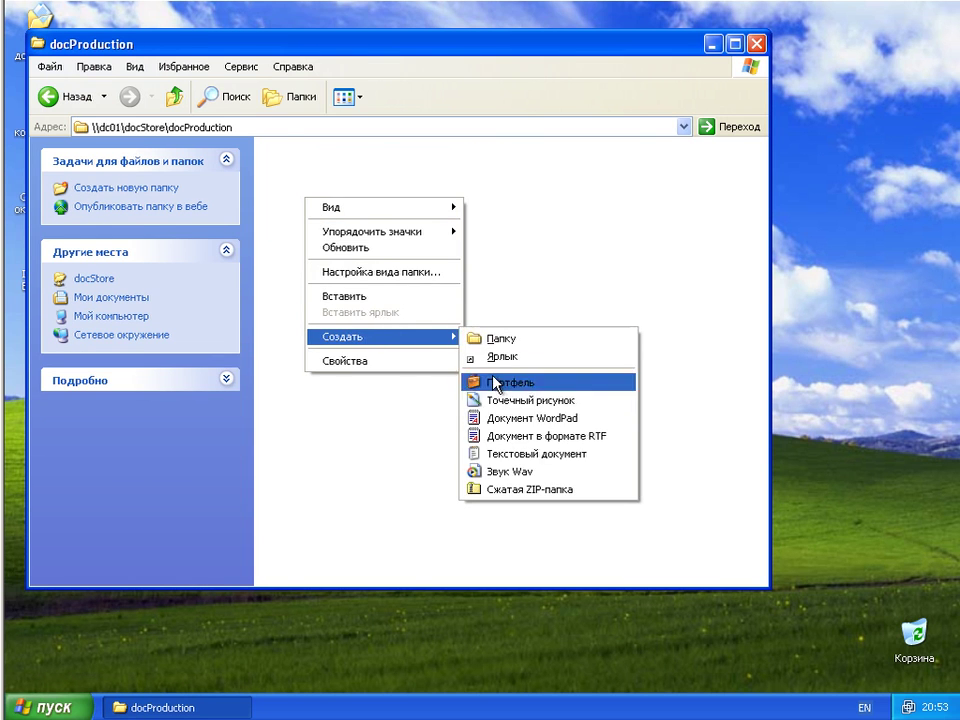
left_click(515, 418)
left_click(373, 247)
double_click(350, 164)
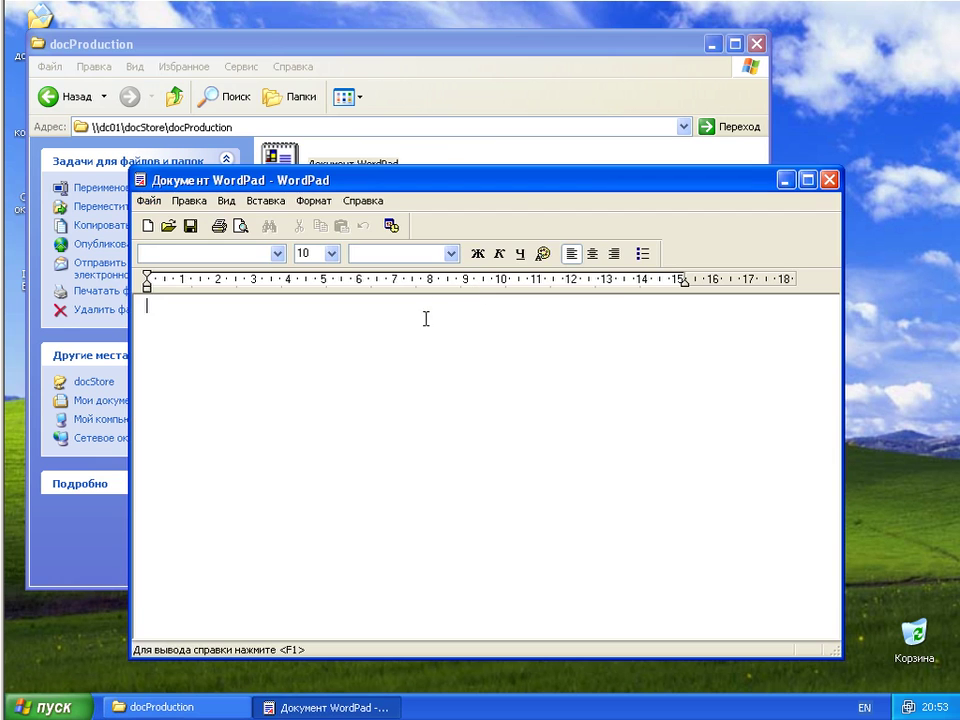
type("arty")
left_click(829, 180)
left_click(409, 452)
Step: Reopen the docProduction test document to check it, then delete it
double_click(345, 165)
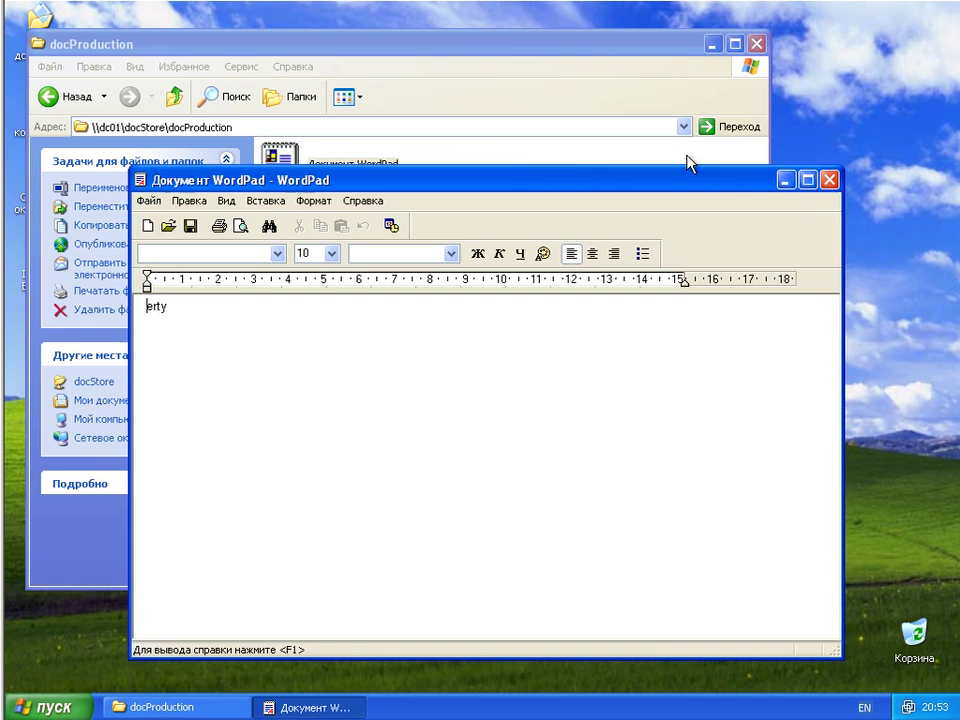
left_click(827, 180)
key("Delete")
key("Return")
Step: In docForAll, create a new WordPad document, type 'ghjk' and save it
left_click(173, 96)
double_click(510, 170)
right_click(311, 191)
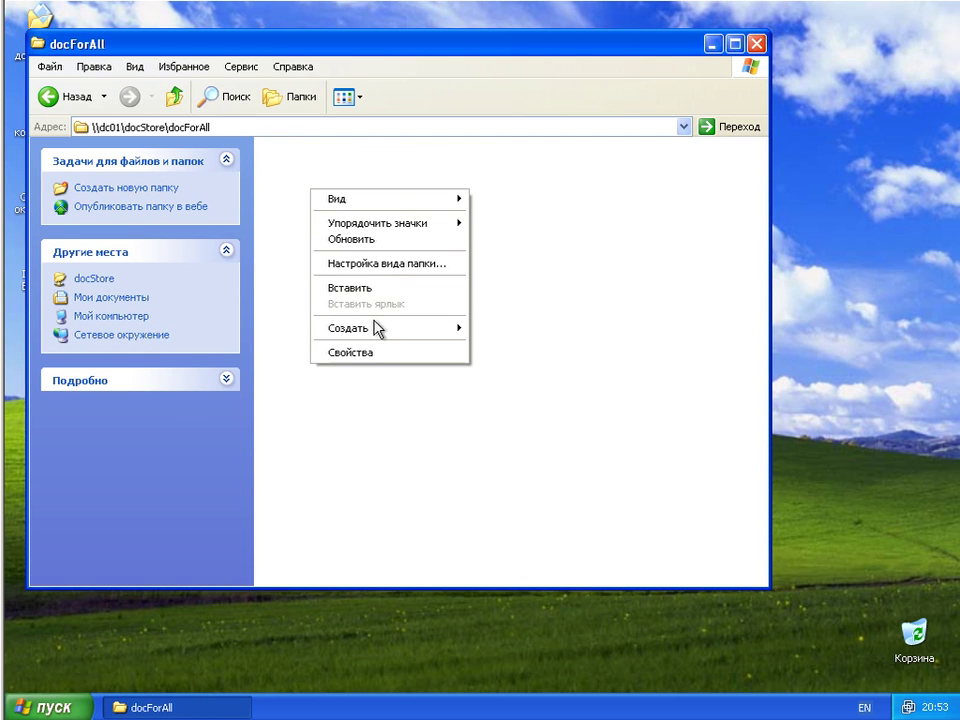
mouse_move(377, 326)
left_click(547, 412)
double_click(306, 180)
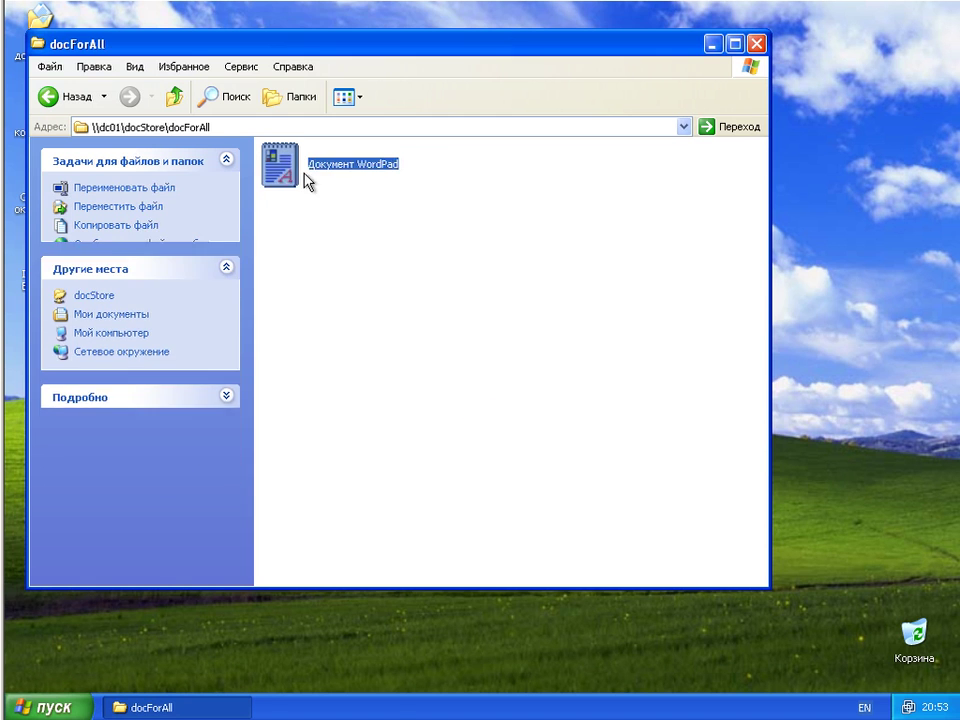
type("ghjk")
left_click(829, 180)
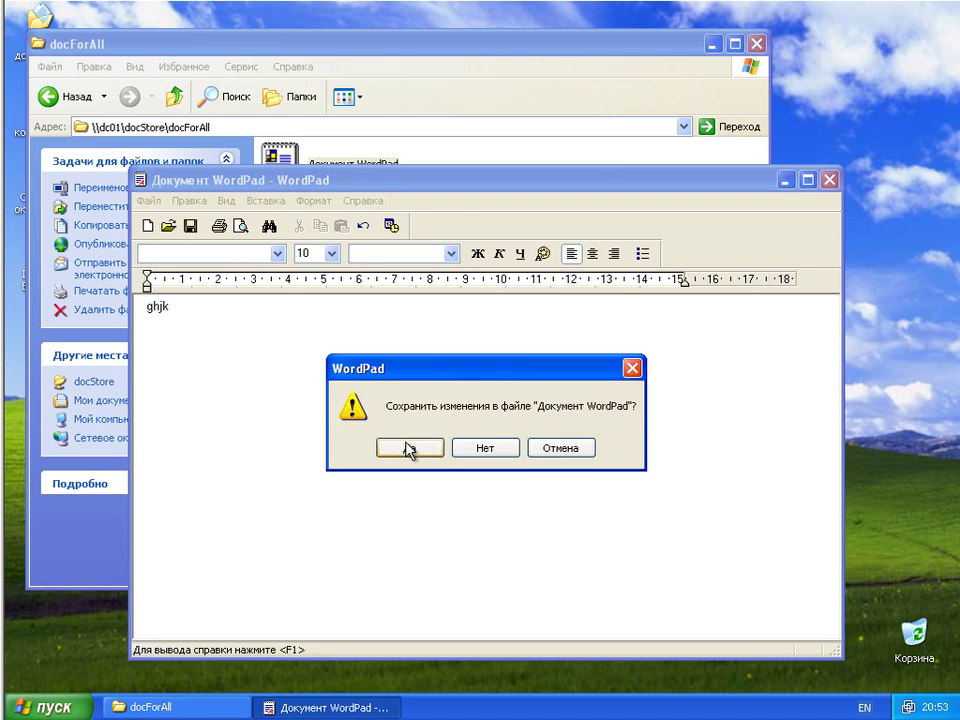
left_click(418, 447)
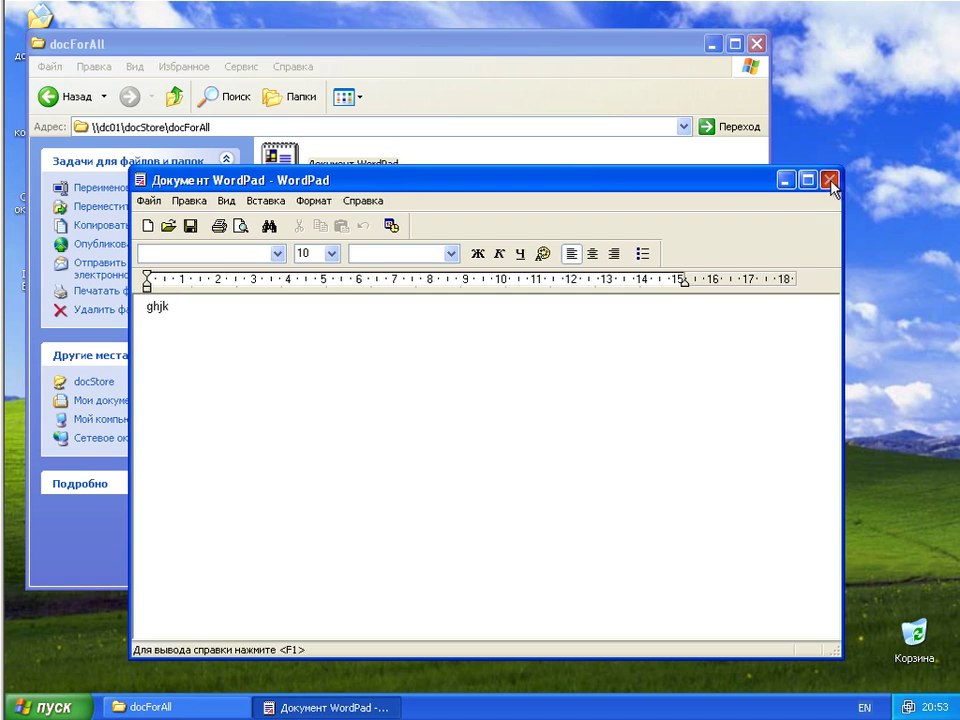
Step: Delete the docForAll test document and go back up to the docStore share
left_click(828, 180)
right_click(318, 170)
left_click(435, 341)
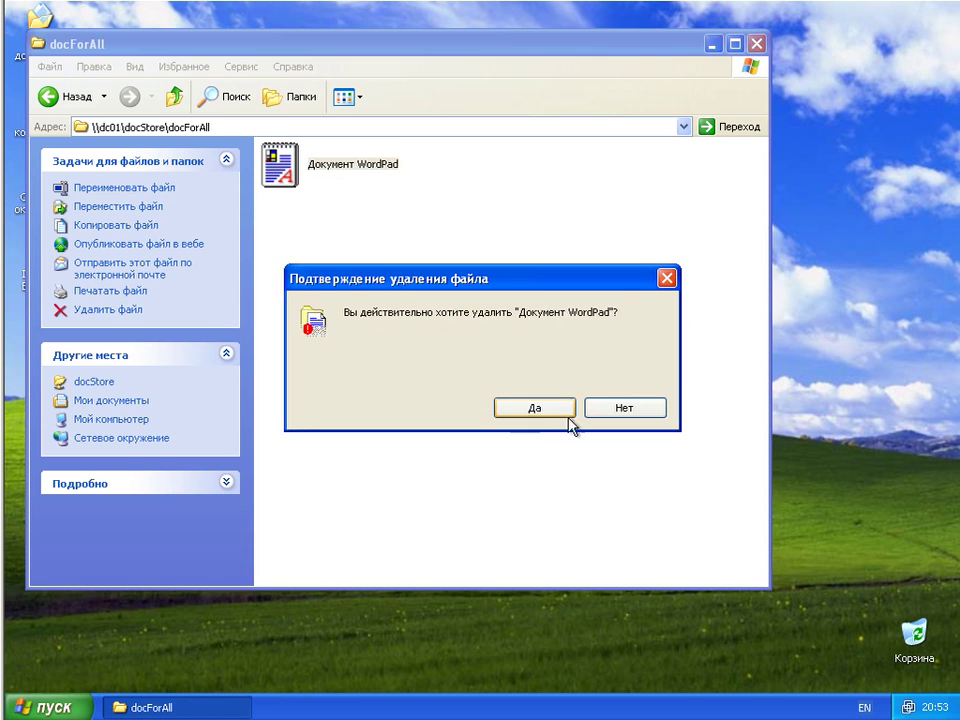
left_click(536, 410)
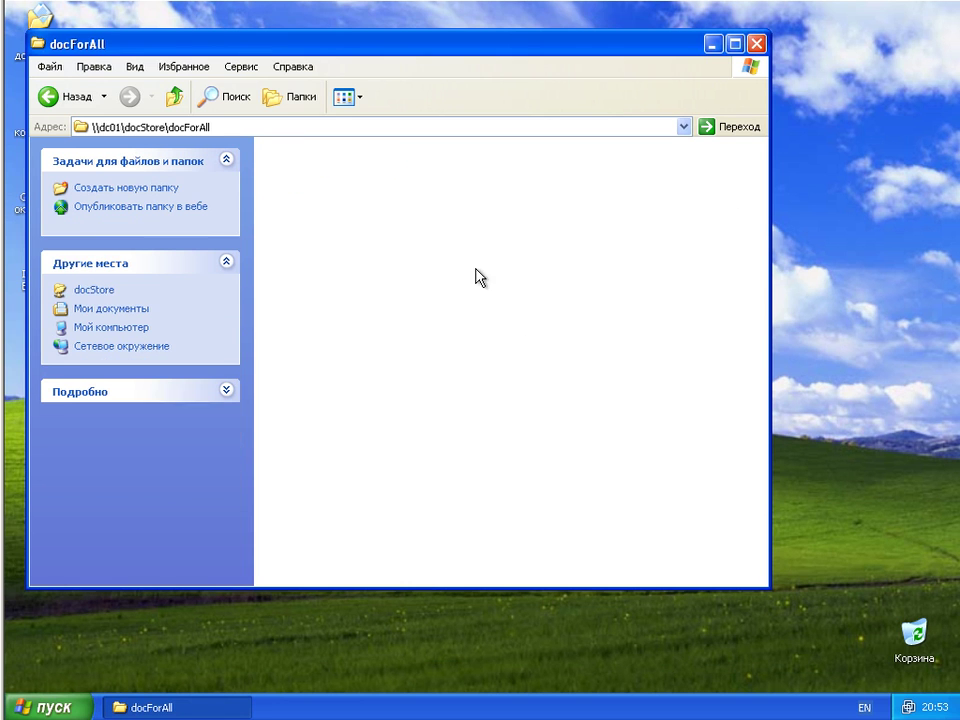
left_click(175, 96)
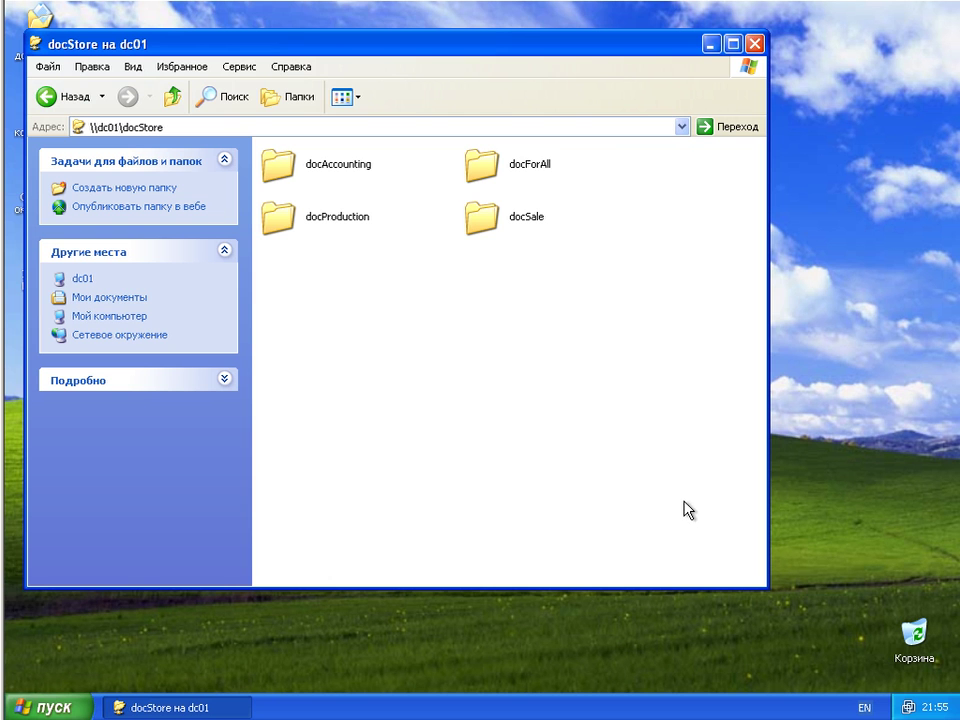
Step: Close the docStore window and log off the domain user with Завершение сеанса
left_click(755, 43)
left_click(70, 707)
left_click(150, 680)
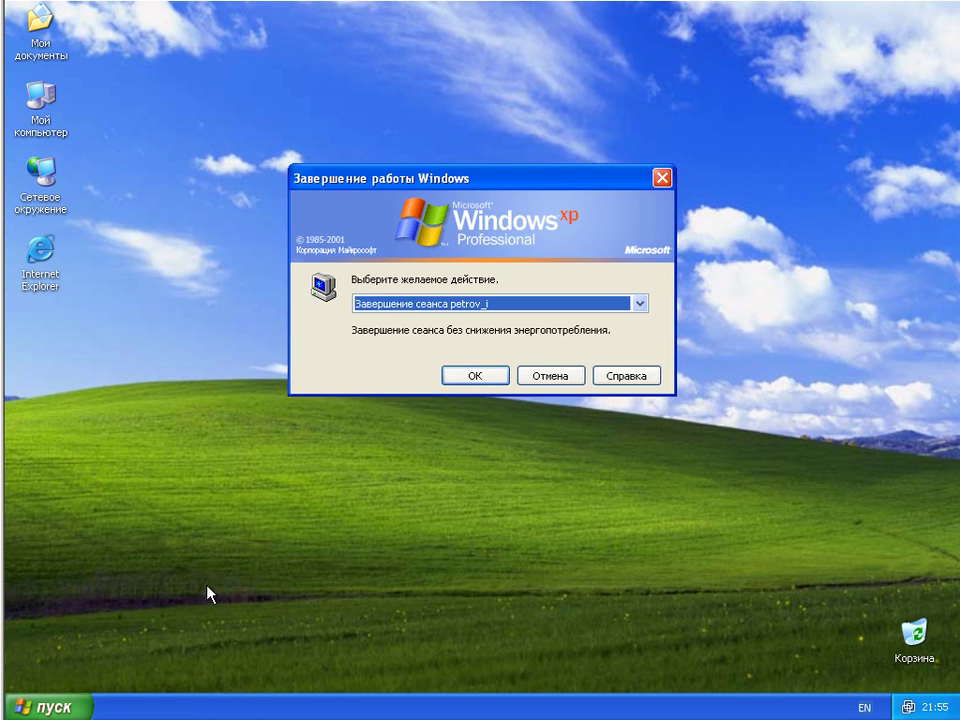
left_click(475, 380)
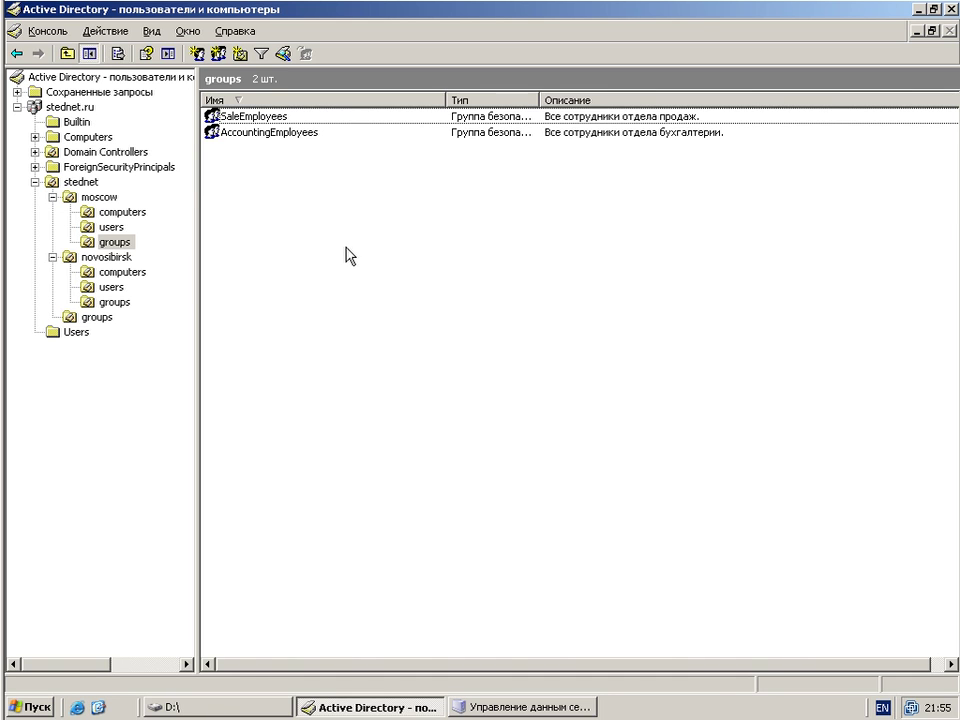
Step: Create a new group named test in moscow's groups
right_click(246, 181)
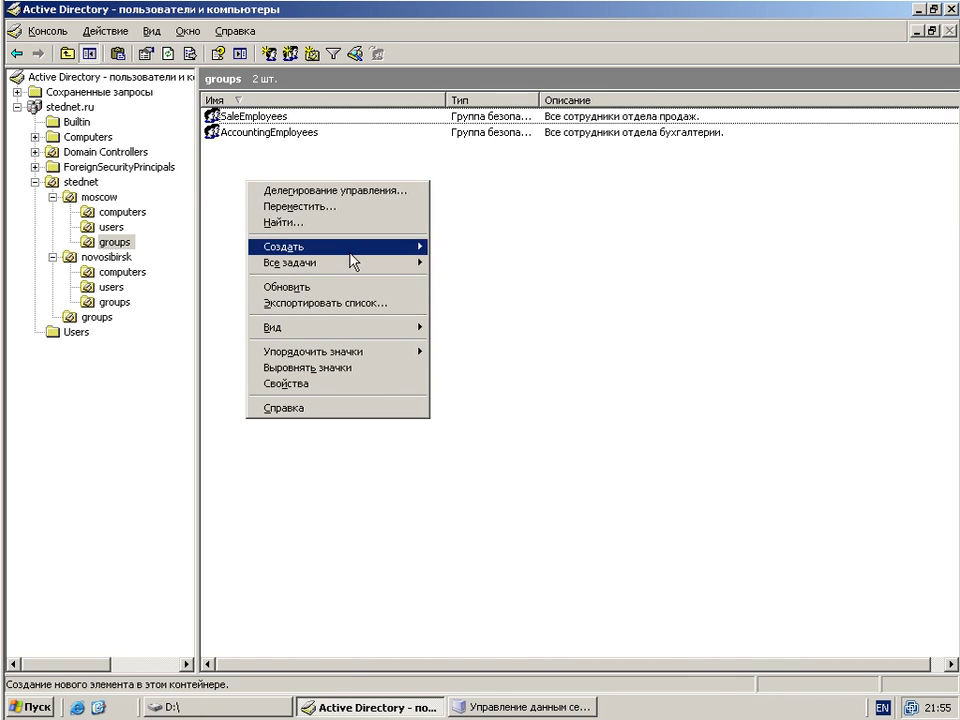
mouse_move(412, 247)
left_click(500, 283)
type("test")
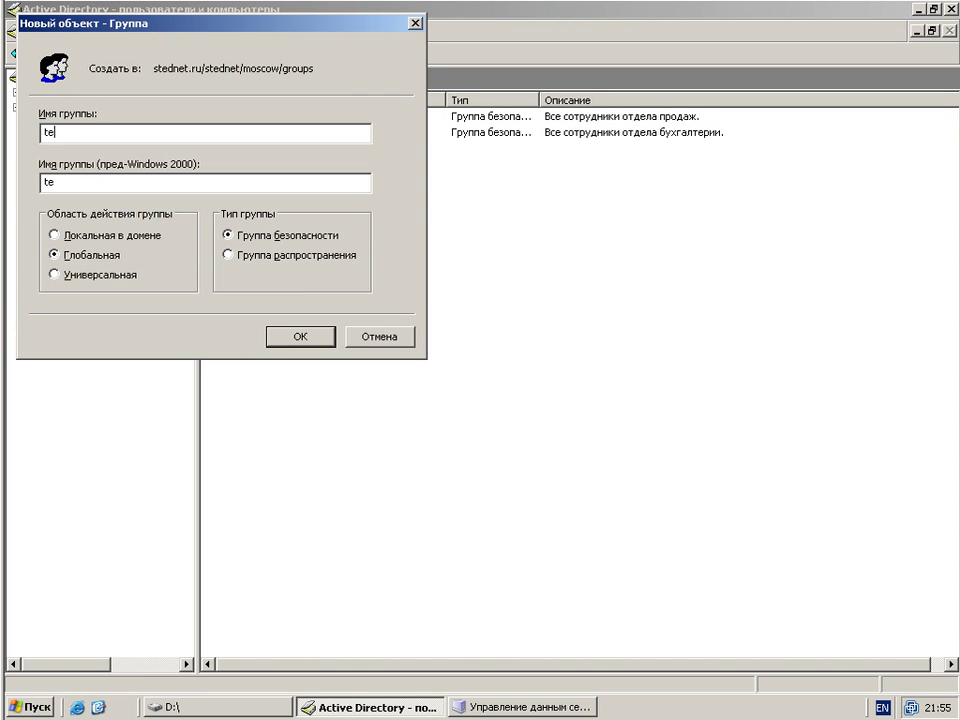
left_click(309, 340)
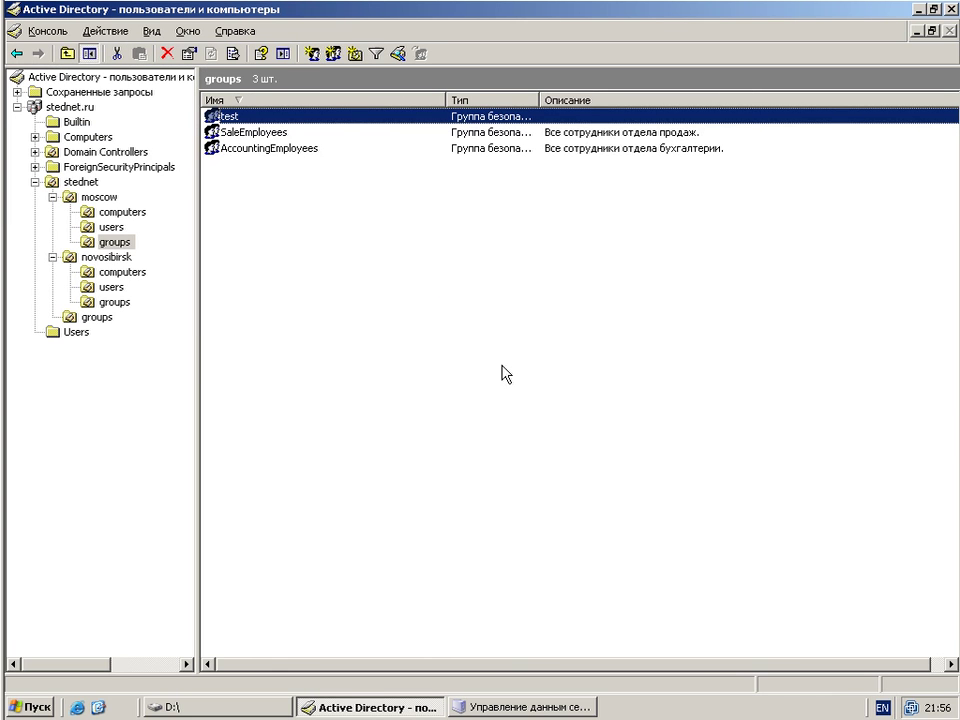
Step: In test's properties, apply the universal scope, then the domain local scope, and close
right_click(234, 115)
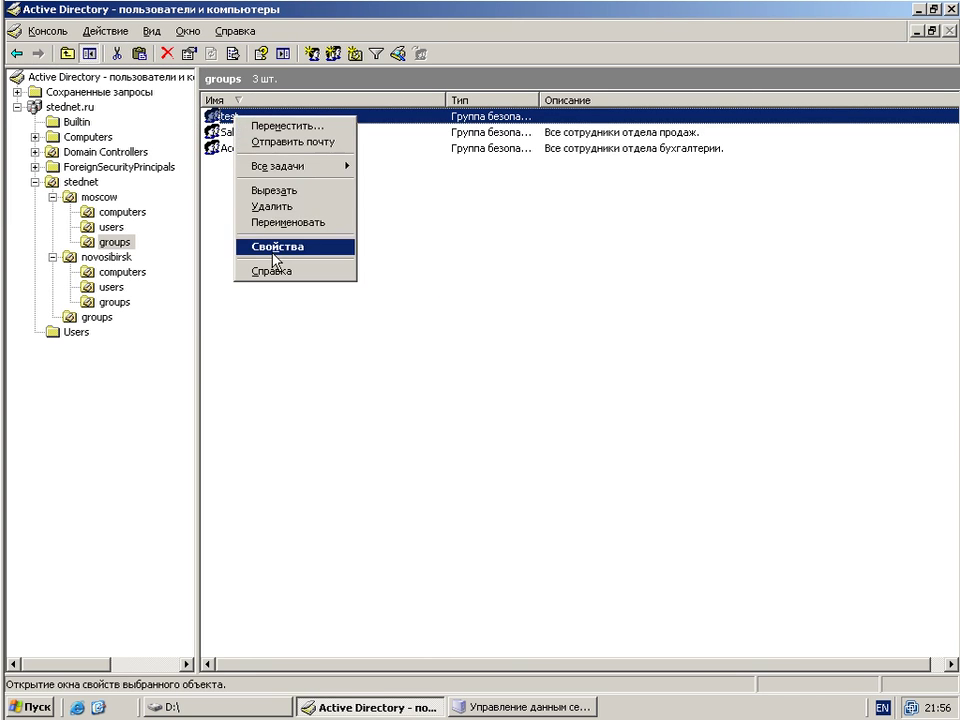
left_click(434, 255)
double_click(251, 116)
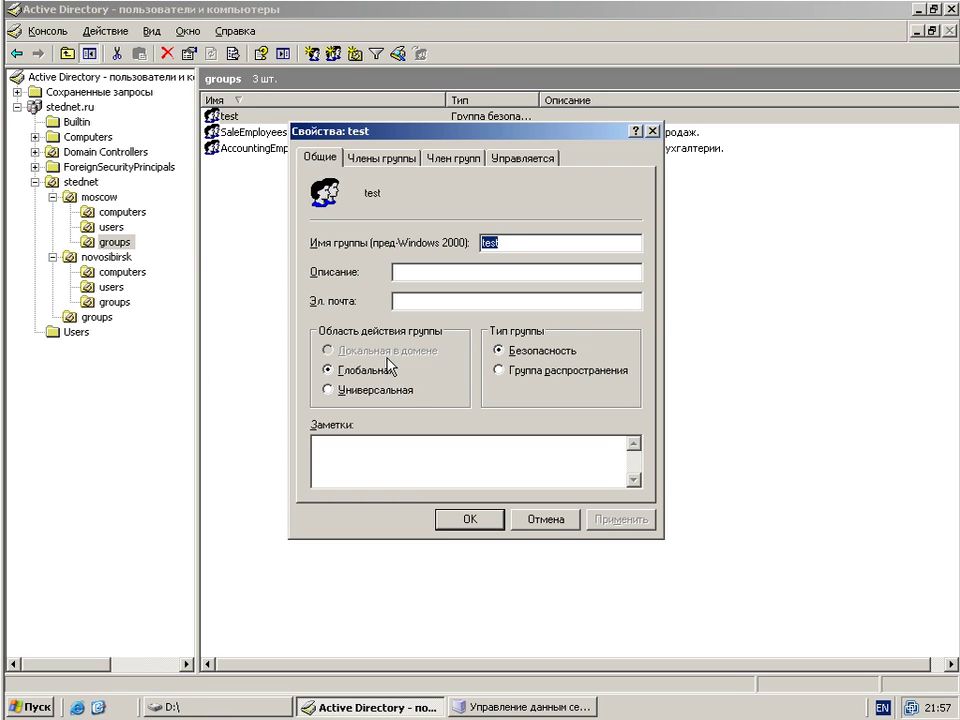
left_click(368, 390)
left_click(627, 524)
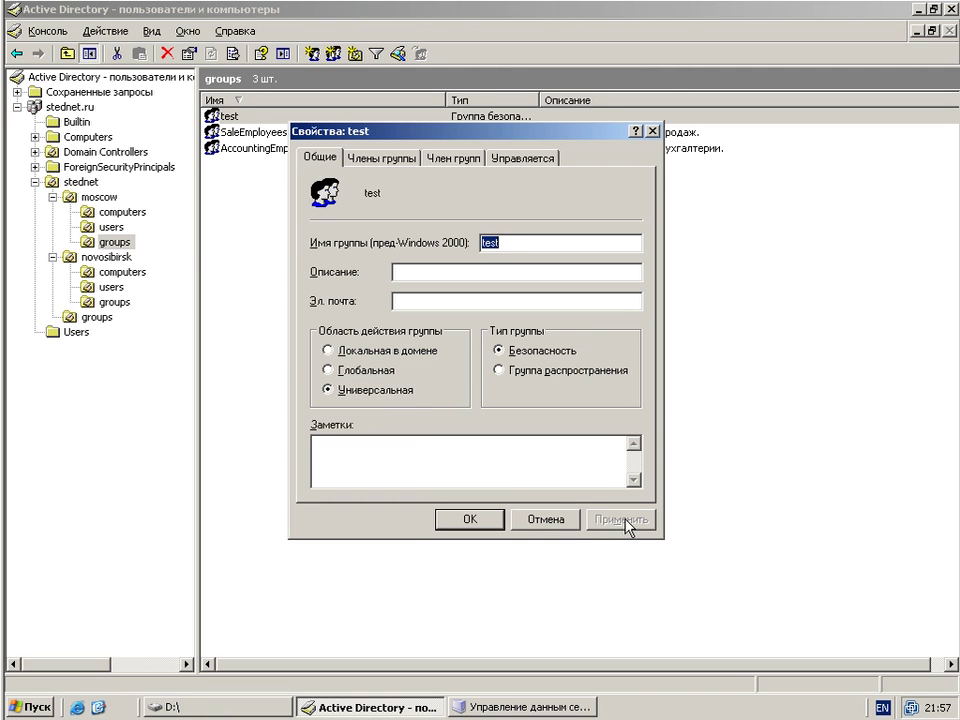
left_click(350, 354)
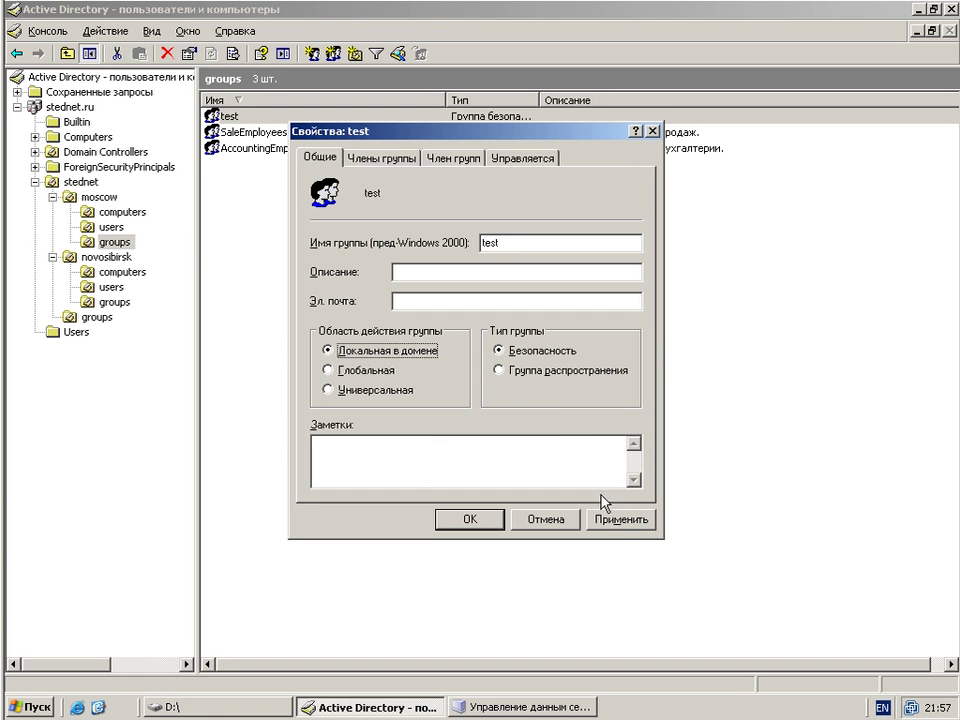
left_click(618, 520)
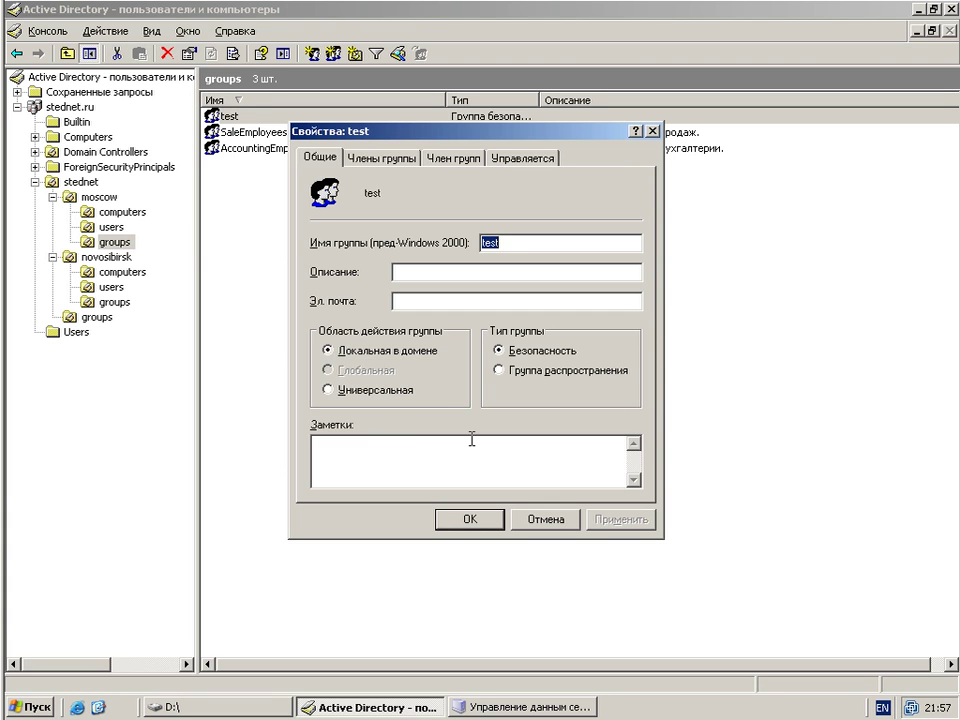
left_click(474, 522)
Step: Reopen test's properties, try universal and global scopes, and save it as universal
double_click(226, 116)
left_click(372, 391)
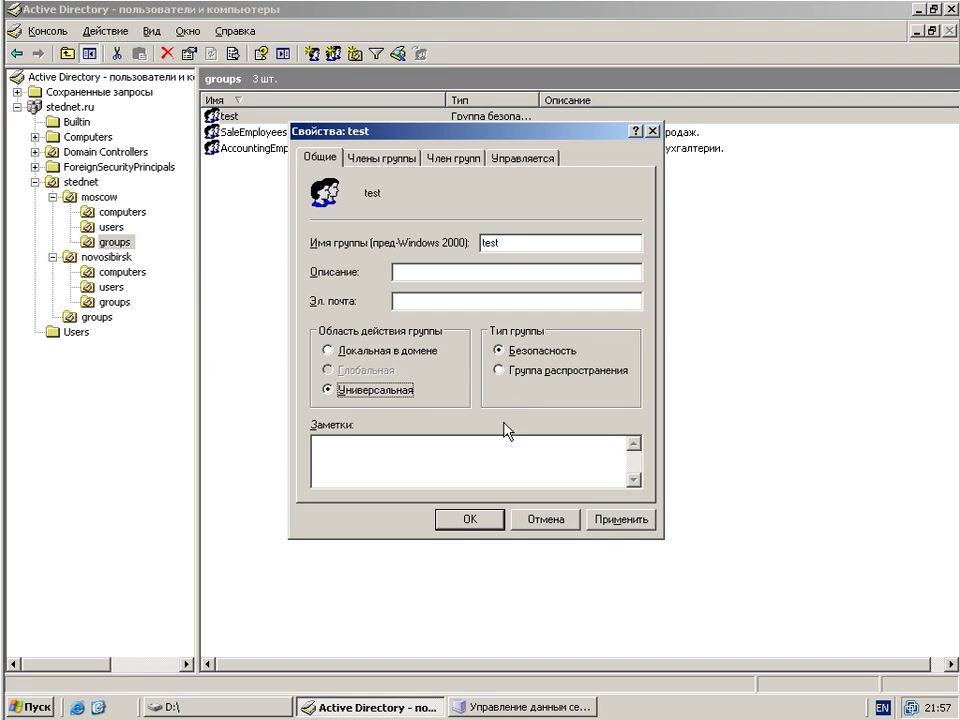
left_click(615, 519)
left_click(384, 376)
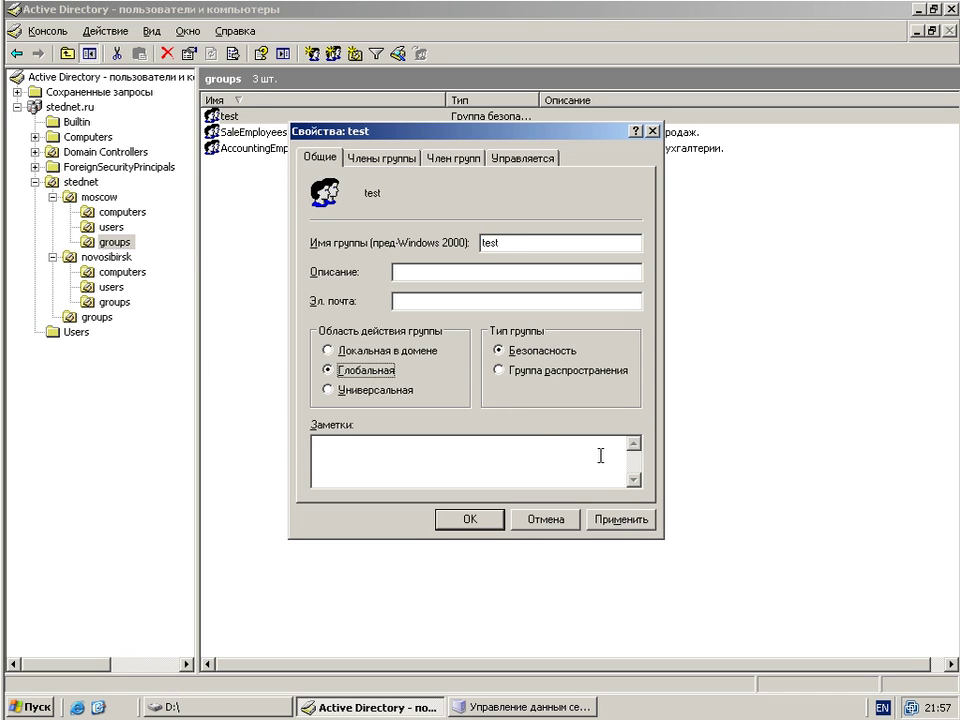
left_click(621, 521)
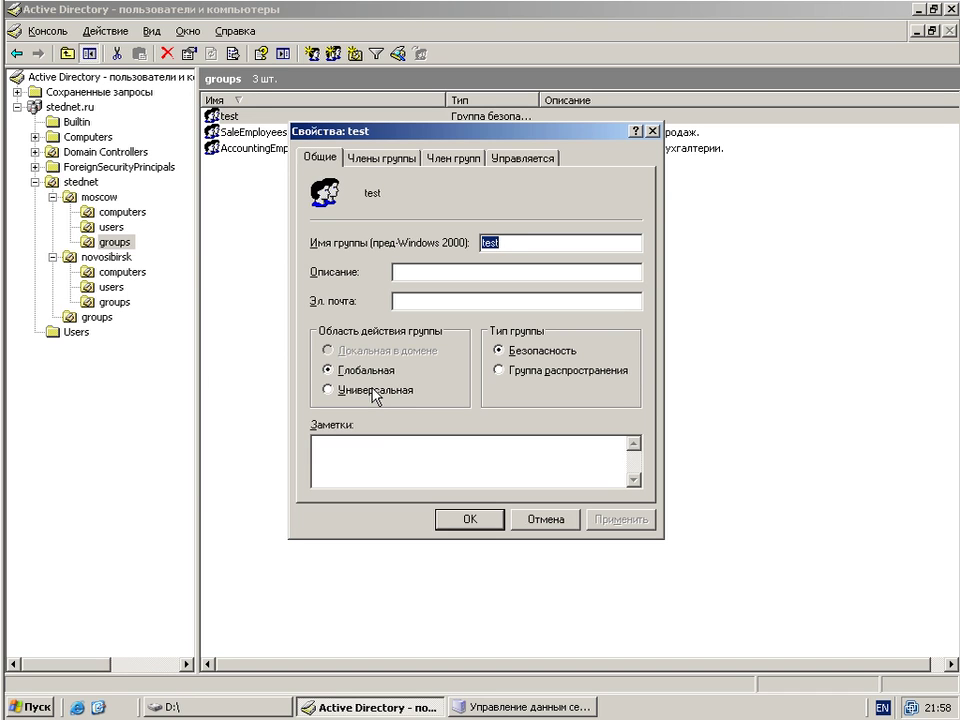
left_click(373, 392)
left_click(490, 520)
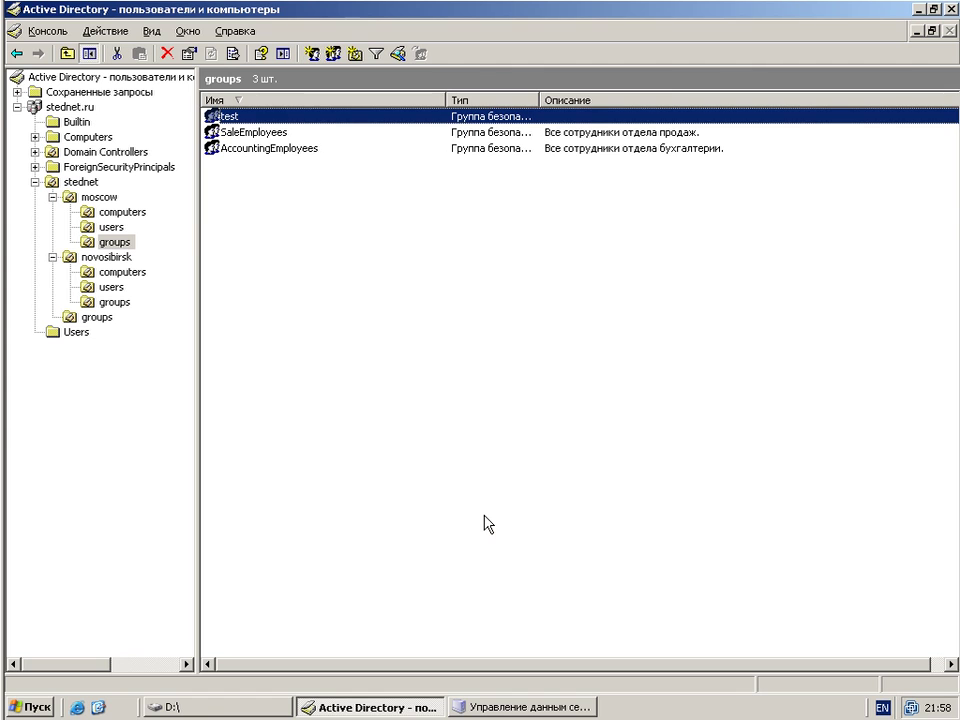
Step: Bring up the Свойства: test dialog for the test security group
double_click(222, 116)
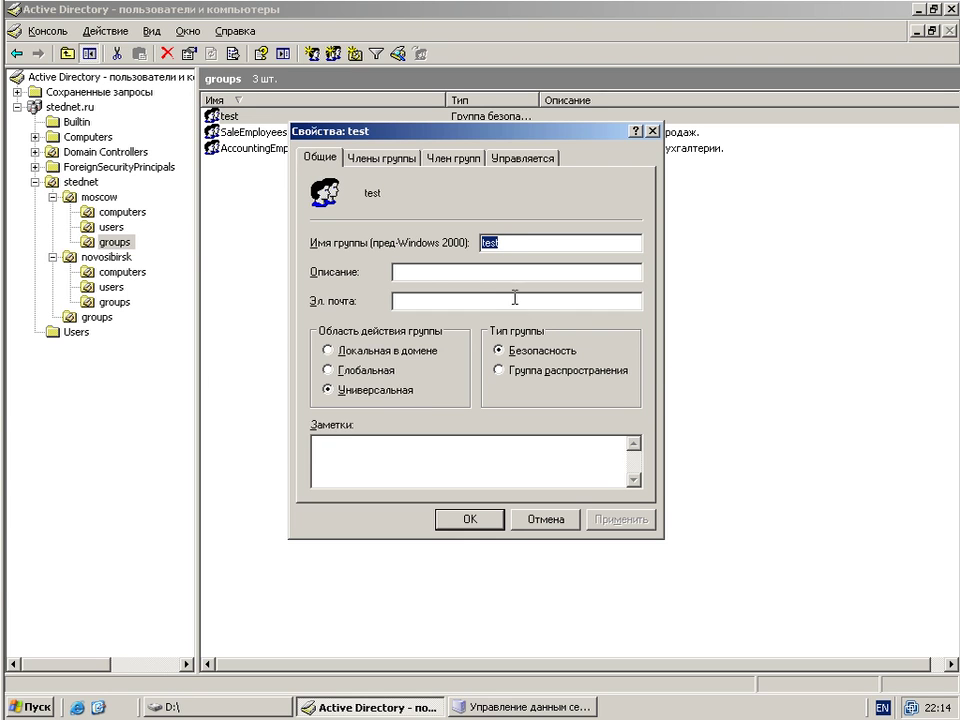
Step: Review test's members and memberships, switch it to domain local, then save it as universal
left_click(386, 162)
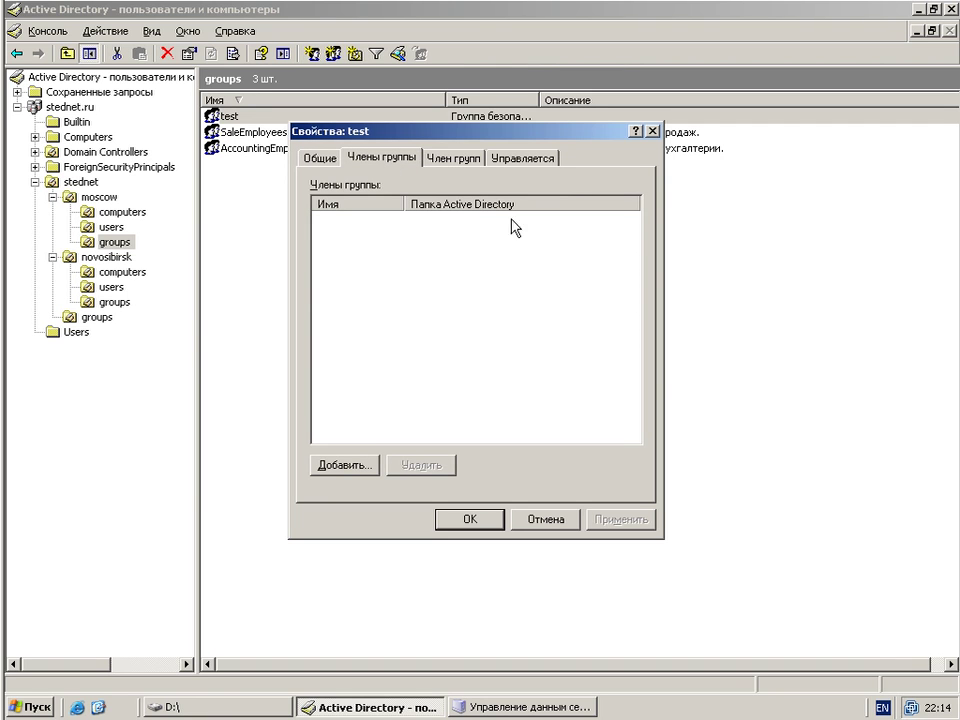
left_click(452, 160)
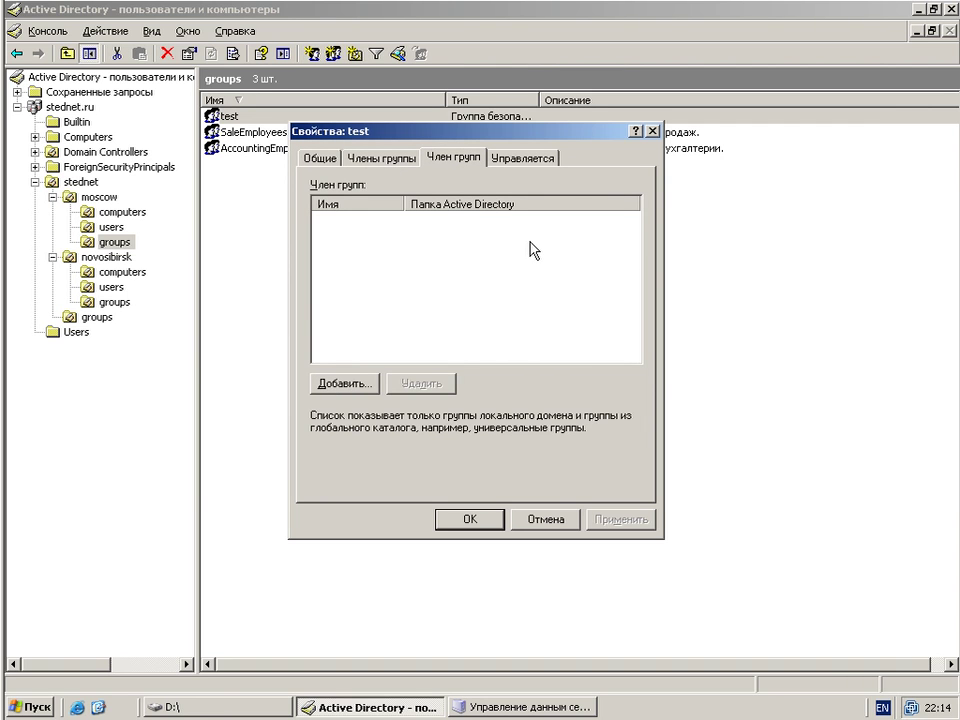
left_click(322, 160)
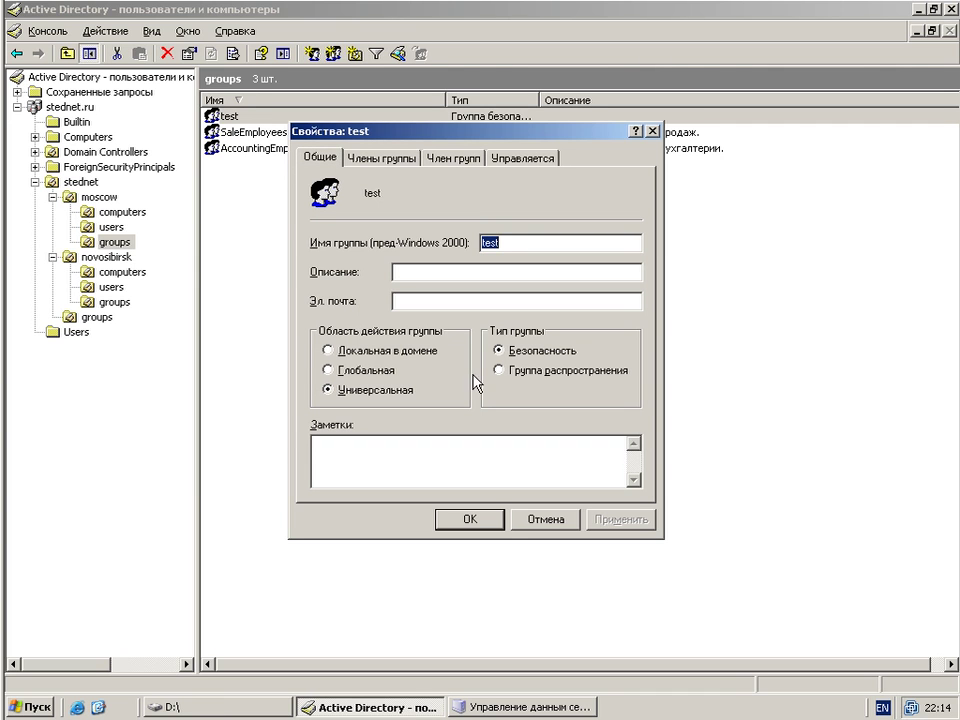
left_click(372, 350)
left_click(619, 520)
left_click(358, 390)
left_click(620, 519)
left_click(489, 519)
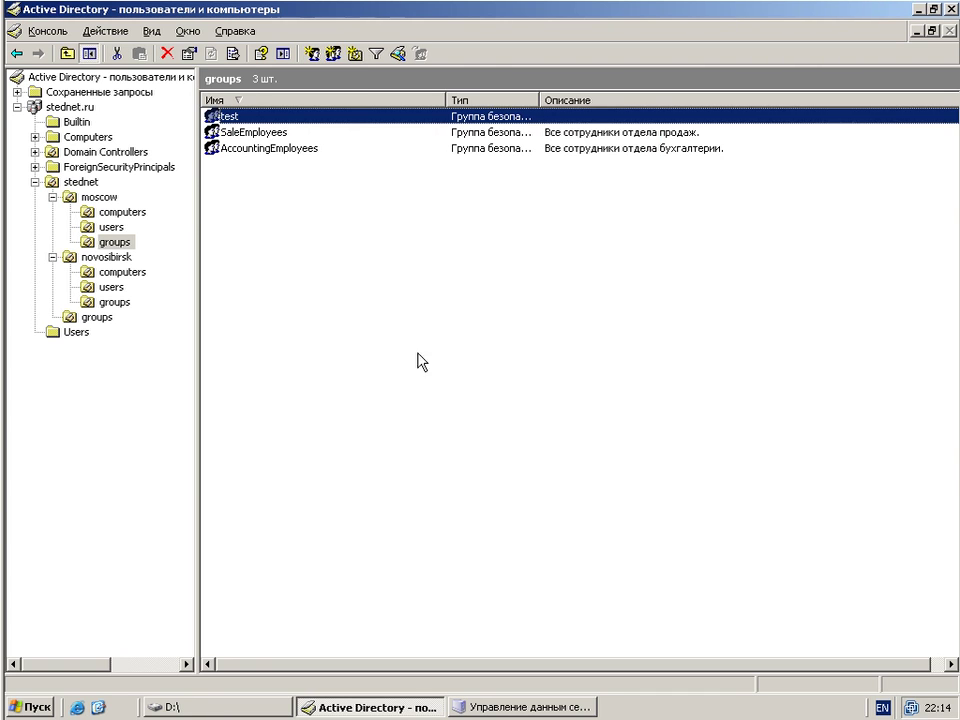
Step: Confirm SaleEmployees belongs to AllDepartmentsEmployees, close unchanged, and show stednet's groups folder
left_click(260, 133)
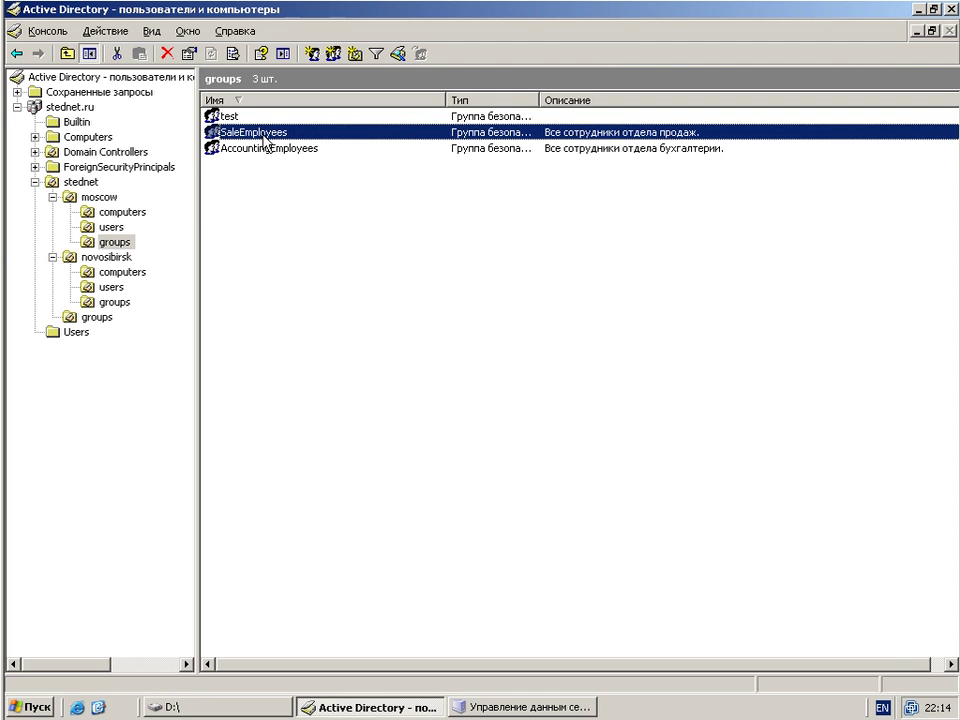
double_click(264, 136)
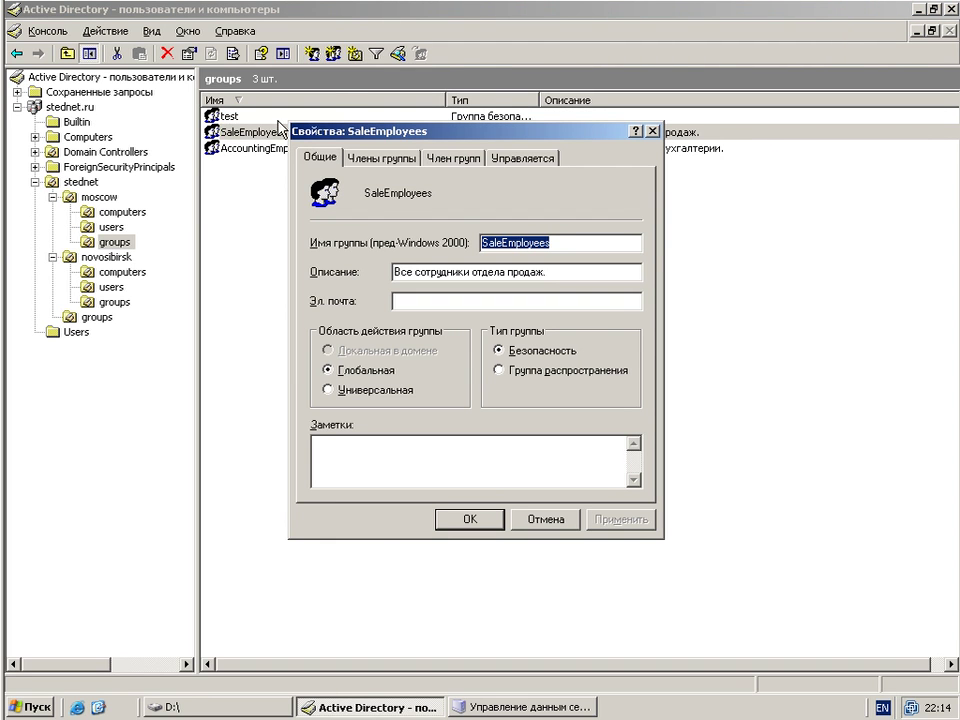
left_click(444, 158)
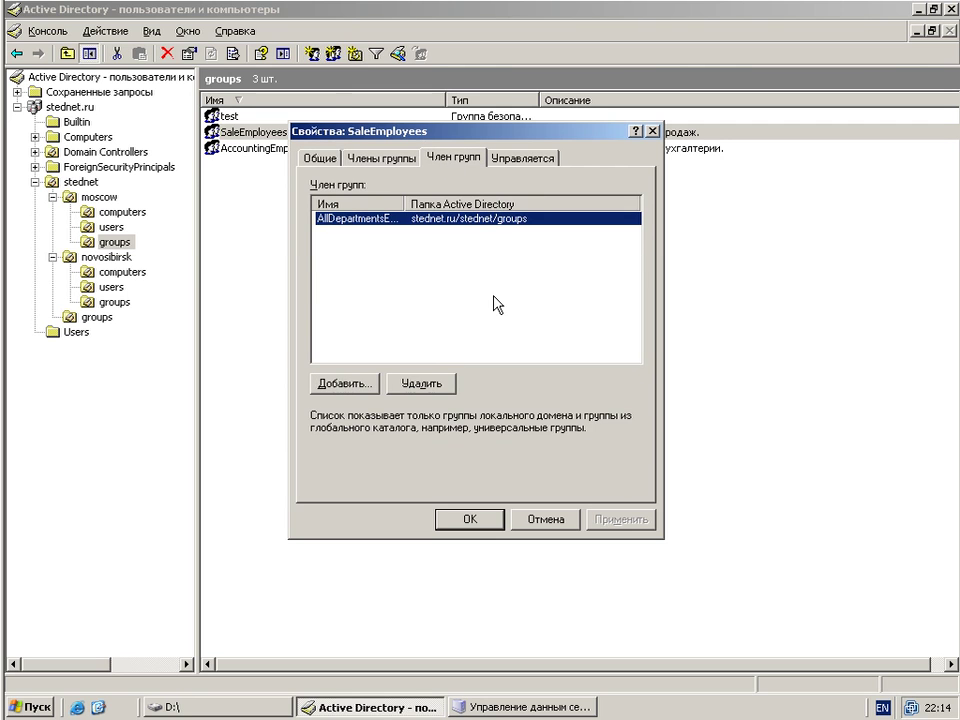
double_click(404, 204)
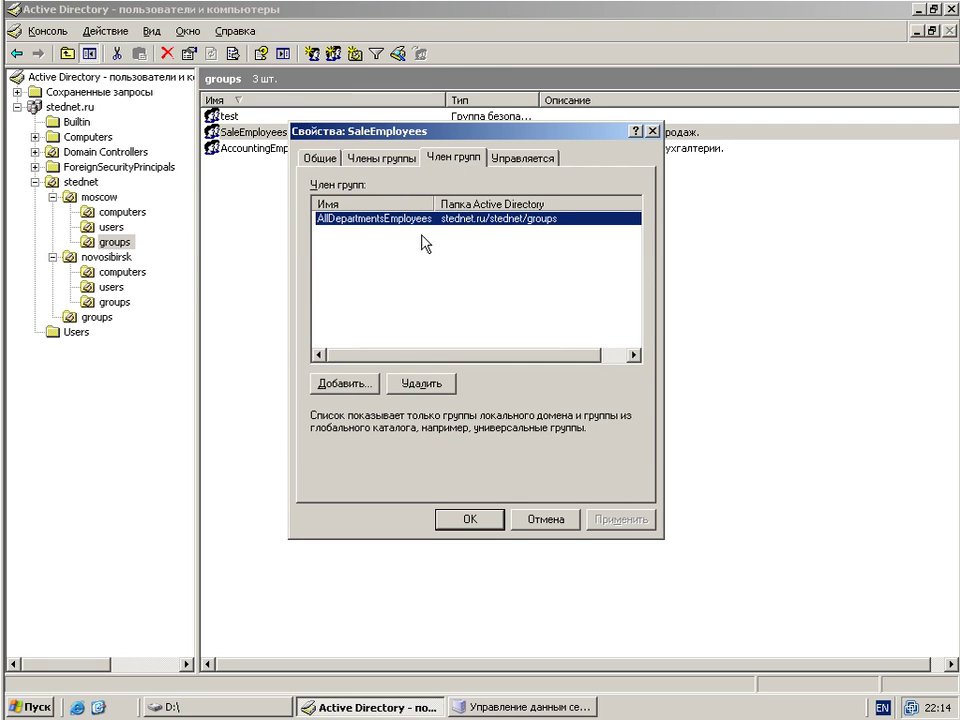
left_click(544, 519)
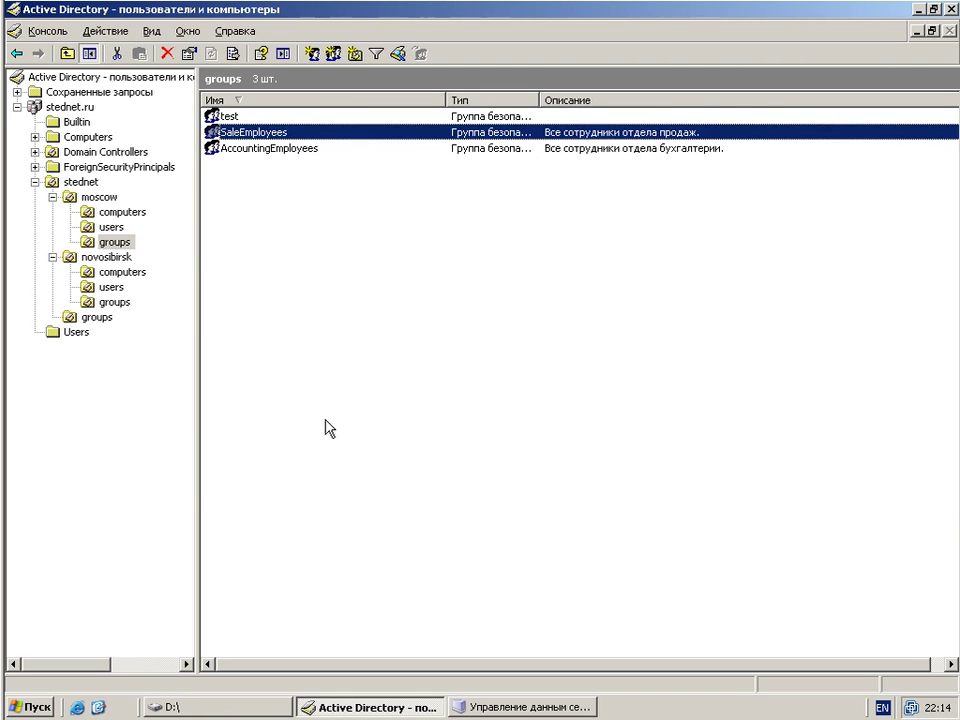
left_click(92, 318)
Step: Inspect AllDepartmentsEmployees, then review SaleEmployees' members and group memberships
double_click(270, 118)
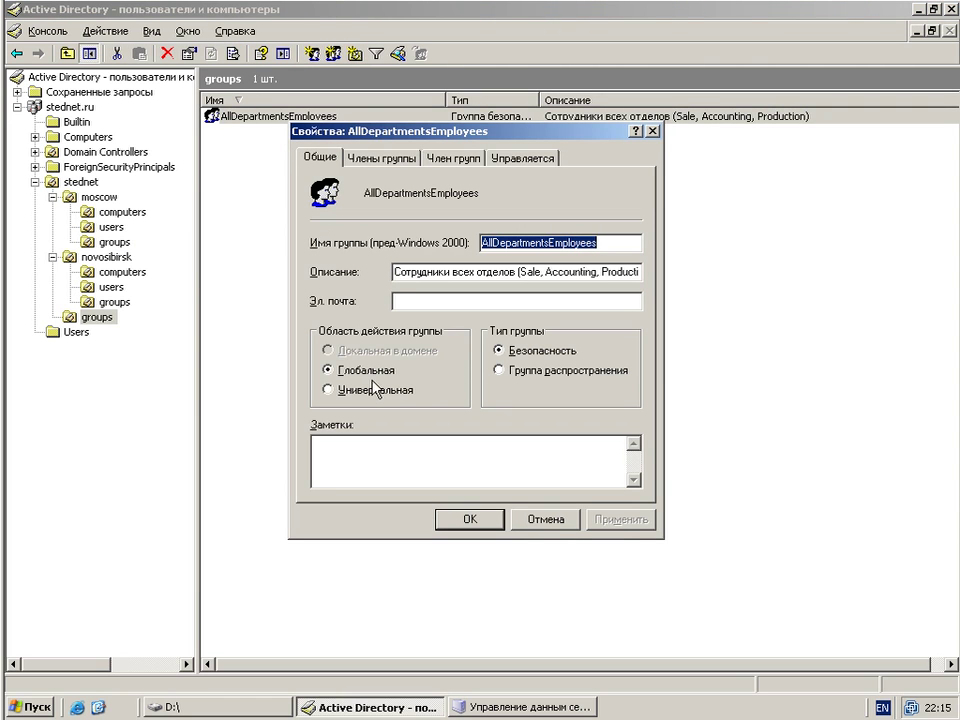
left_click(550, 522)
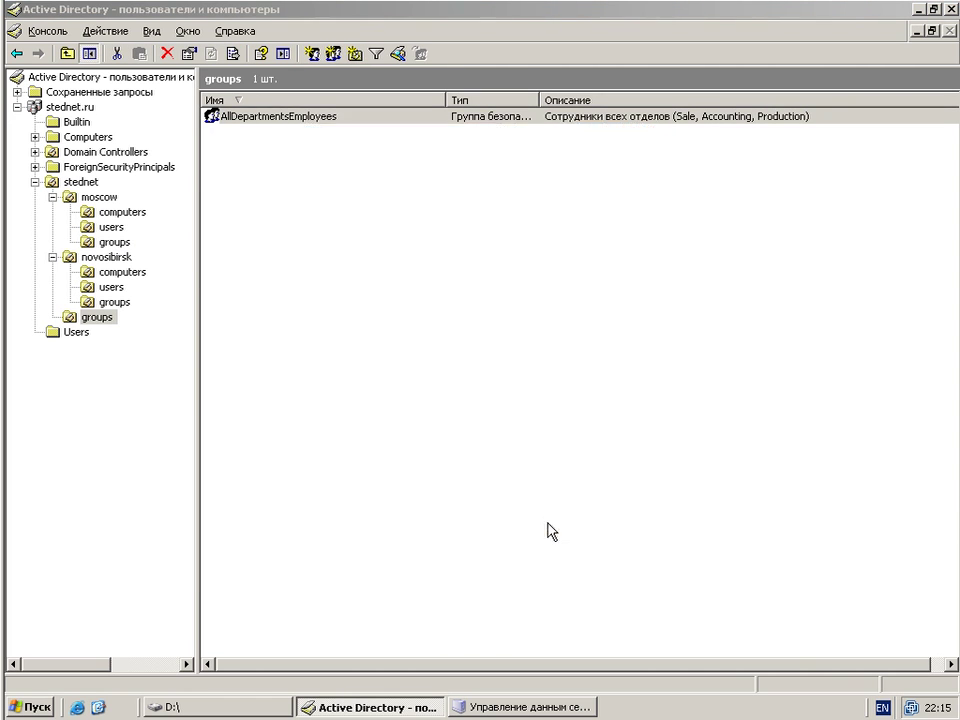
left_click(115, 242)
double_click(252, 136)
left_click(390, 160)
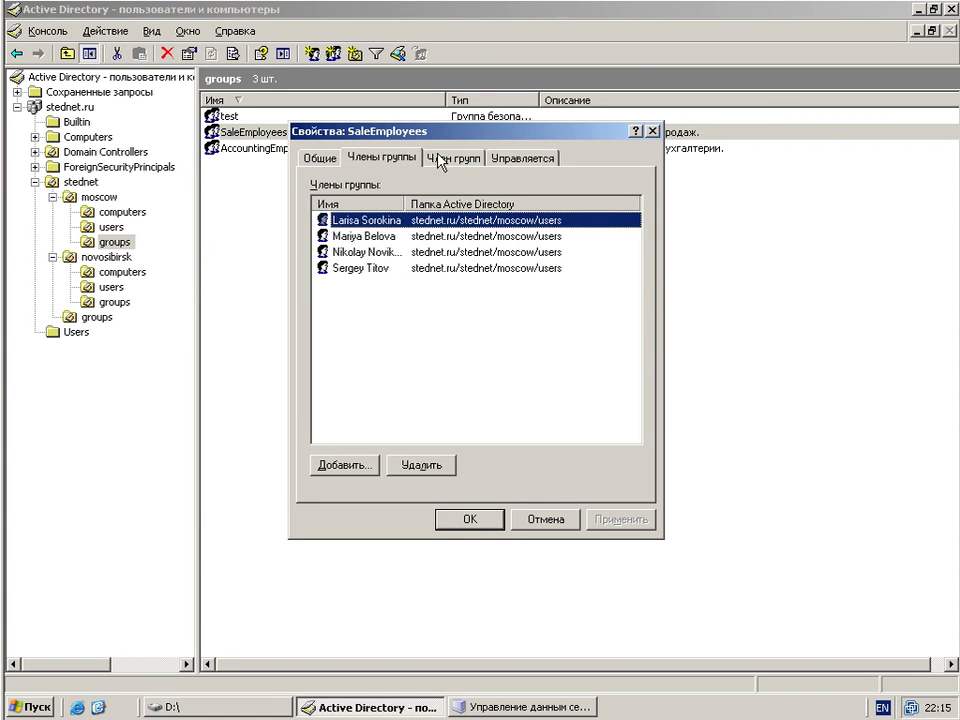
left_click(440, 160)
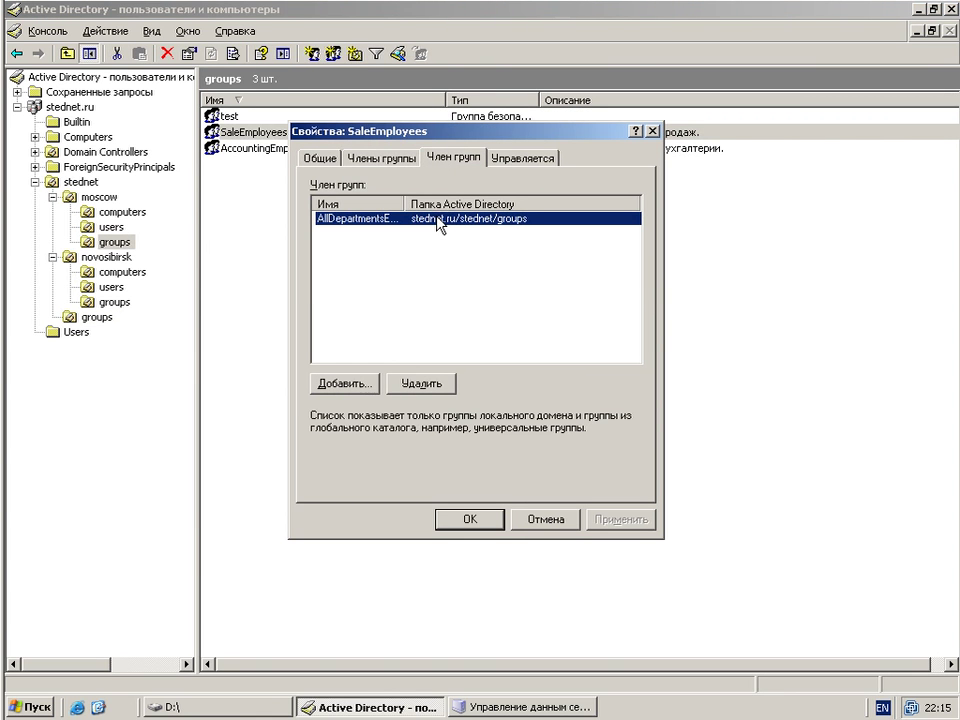
left_click(319, 160)
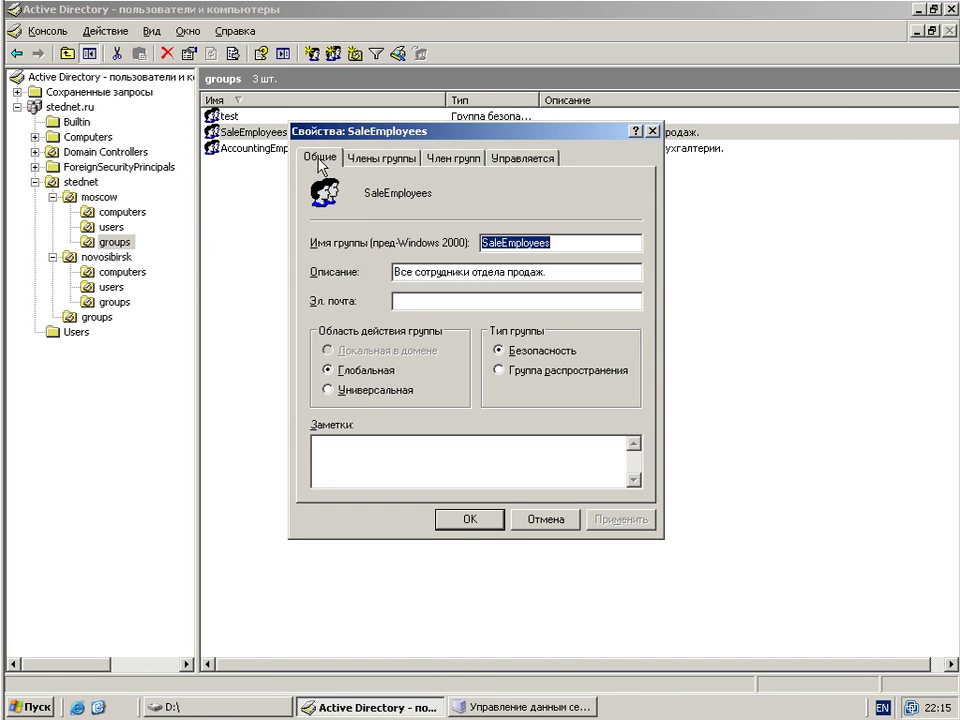
Step: Try saving SaleEmployees as Универсальная, dismiss the membership error, and cancel
left_click(366, 397)
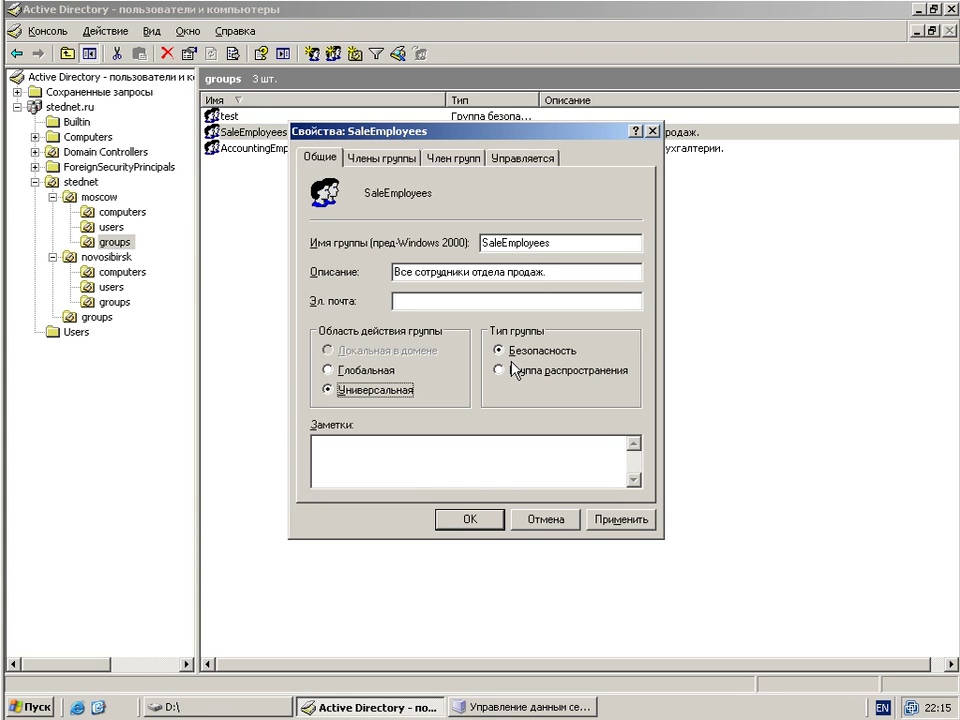
left_click(445, 160)
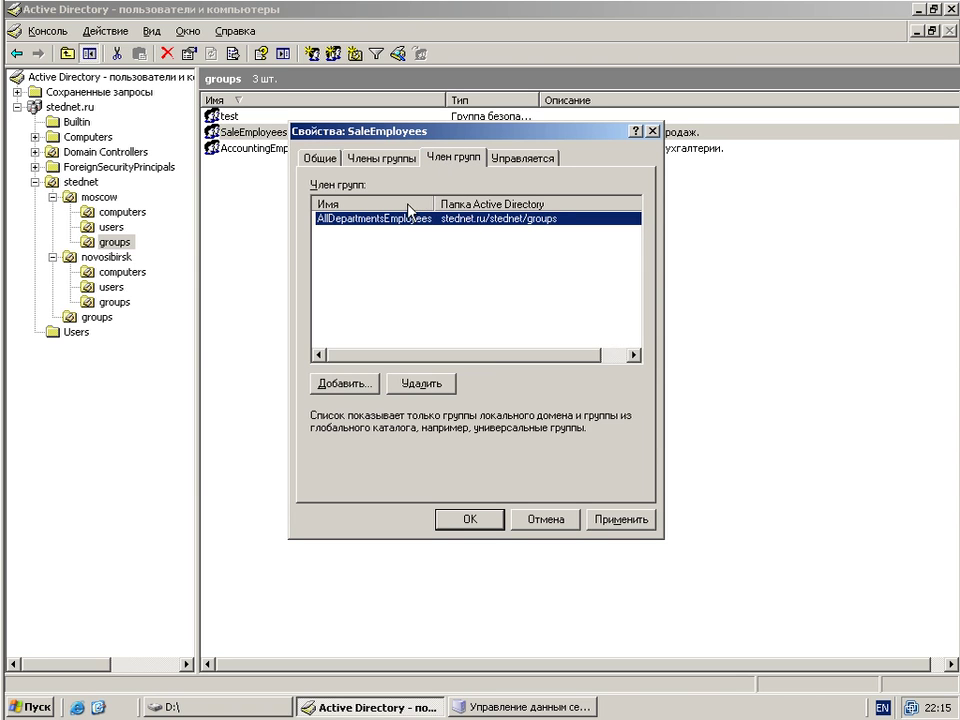
left_click(320, 159)
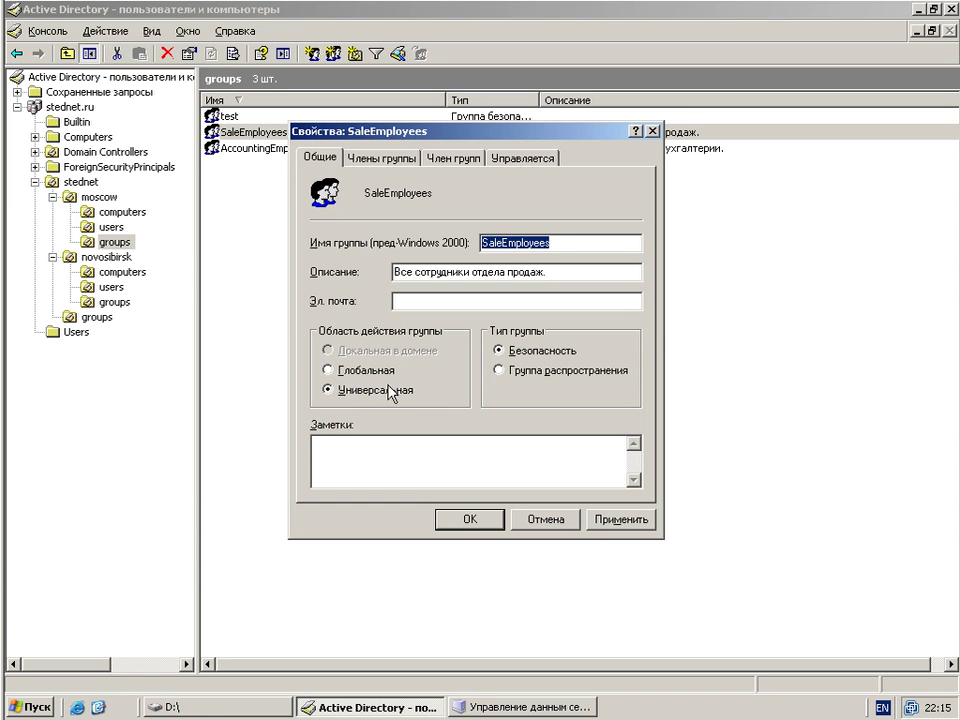
left_click(476, 530)
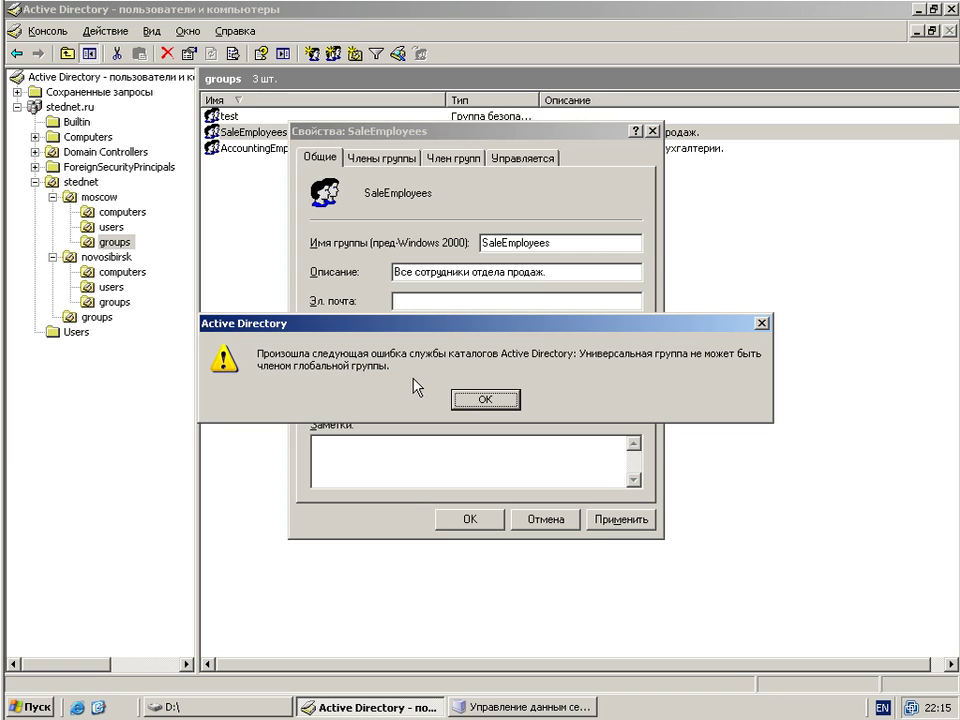
left_click(485, 400)
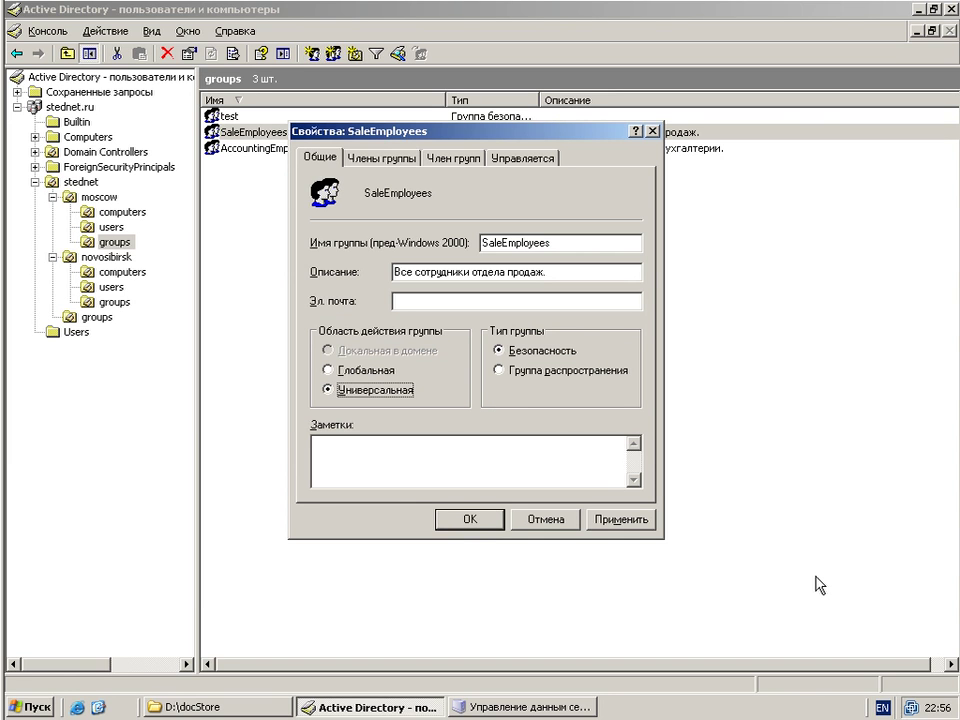
left_click(540, 520)
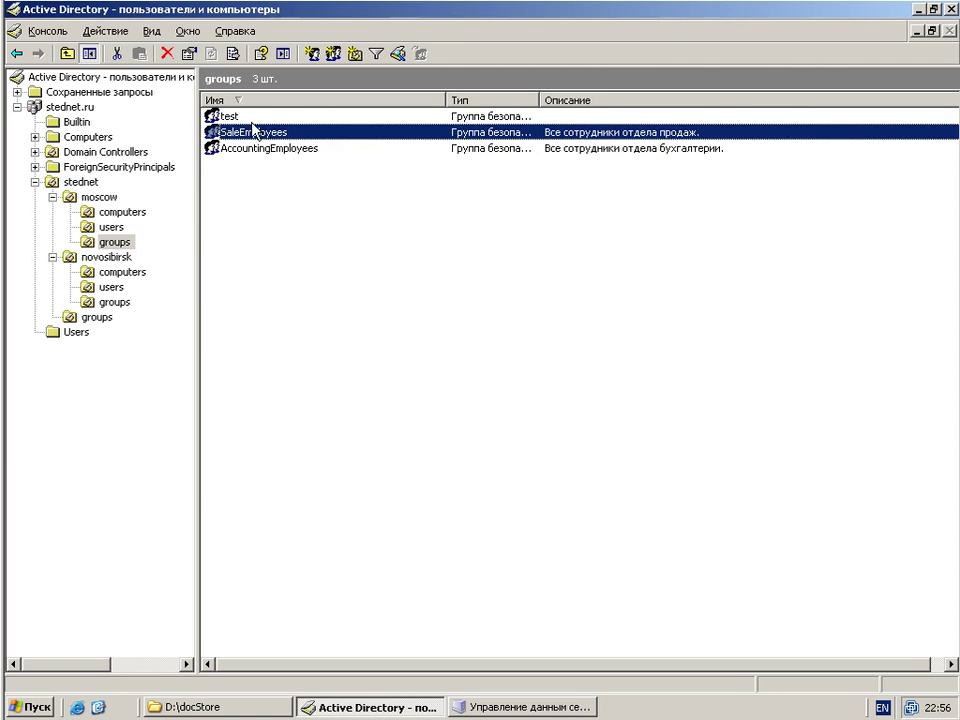
Step: Change test's group type to Группа распространения and confirm the conversion
double_click(240, 117)
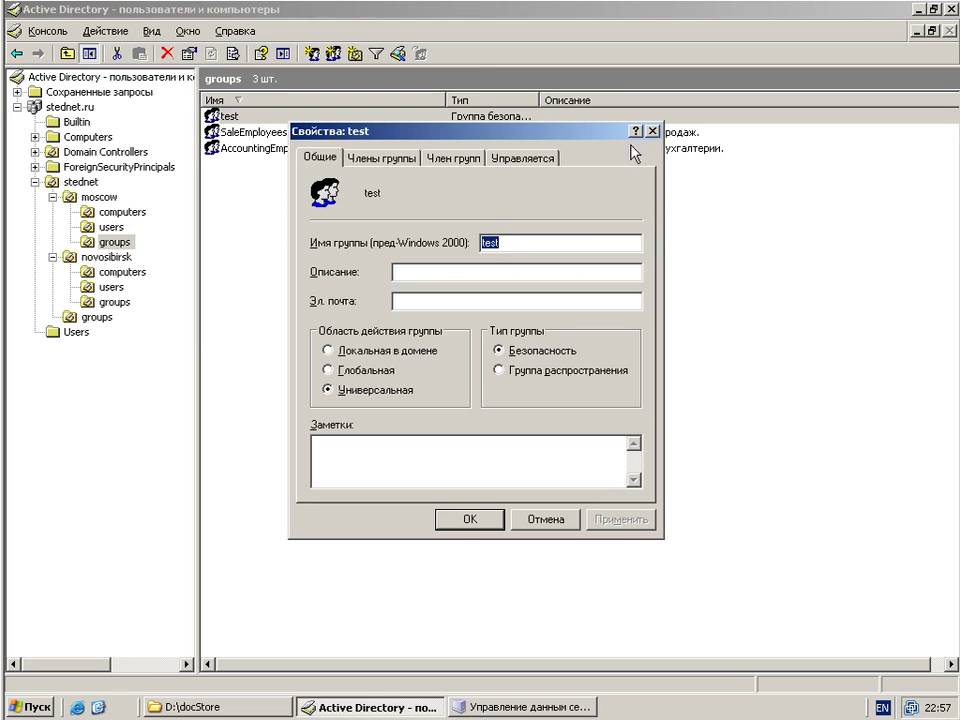
left_click(532, 375)
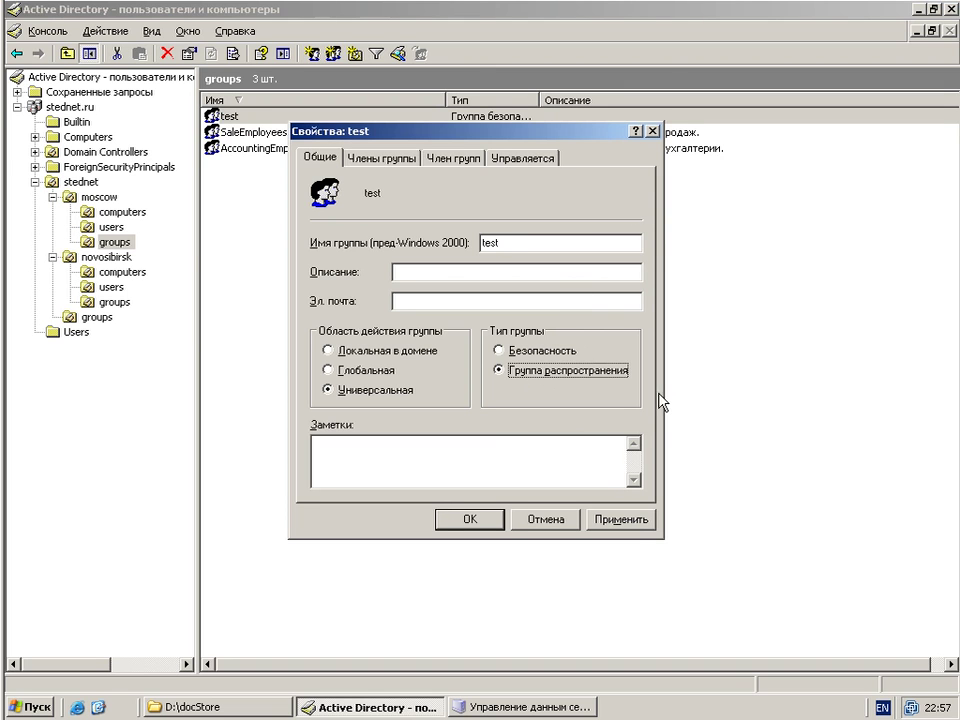
left_click(611, 521)
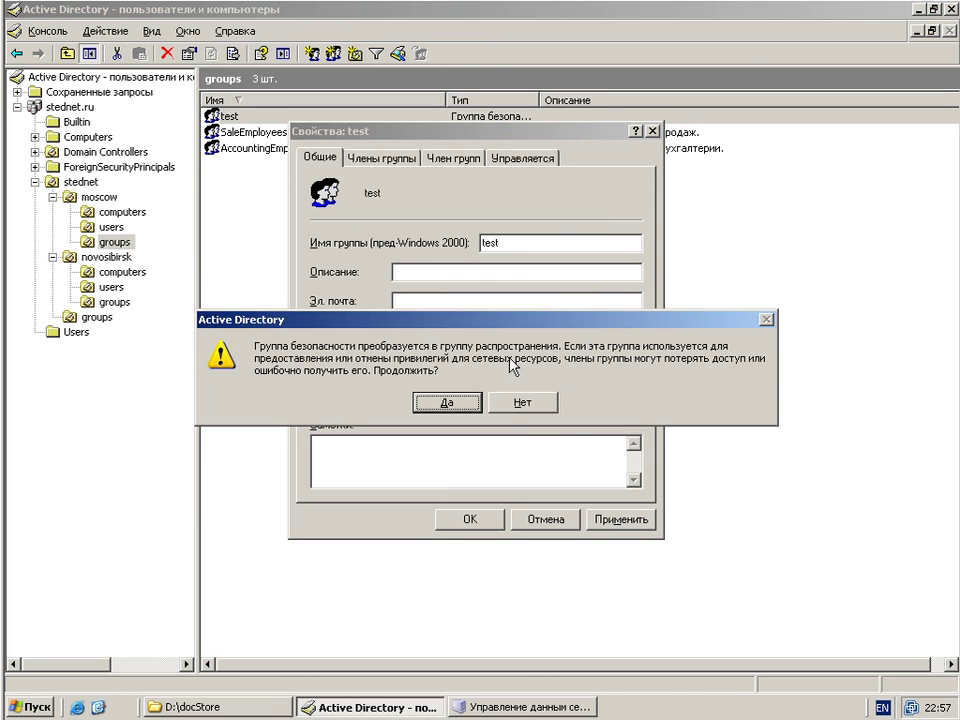
left_click(448, 403)
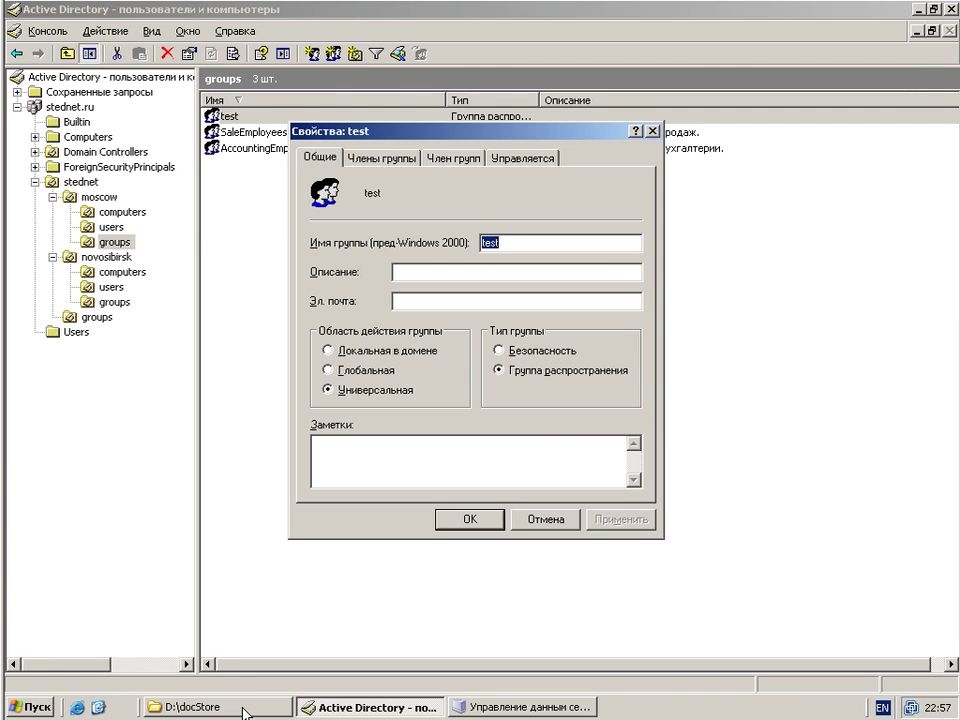
Step: Add a new folder named 555 inside D:\docStore and call up its options
left_click(245, 710)
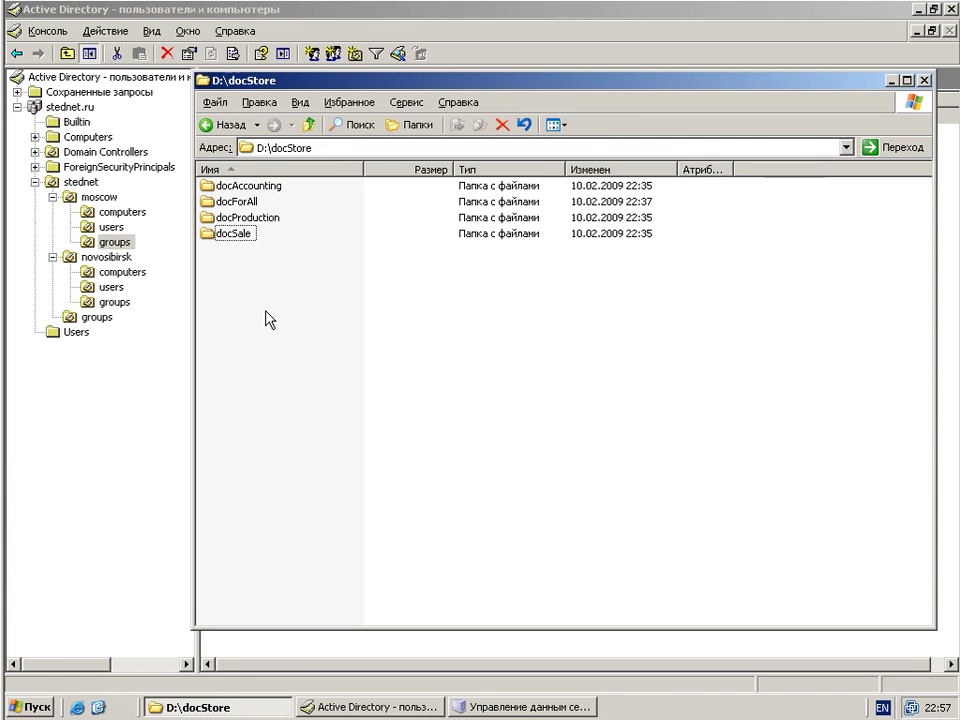
right_click(236, 300)
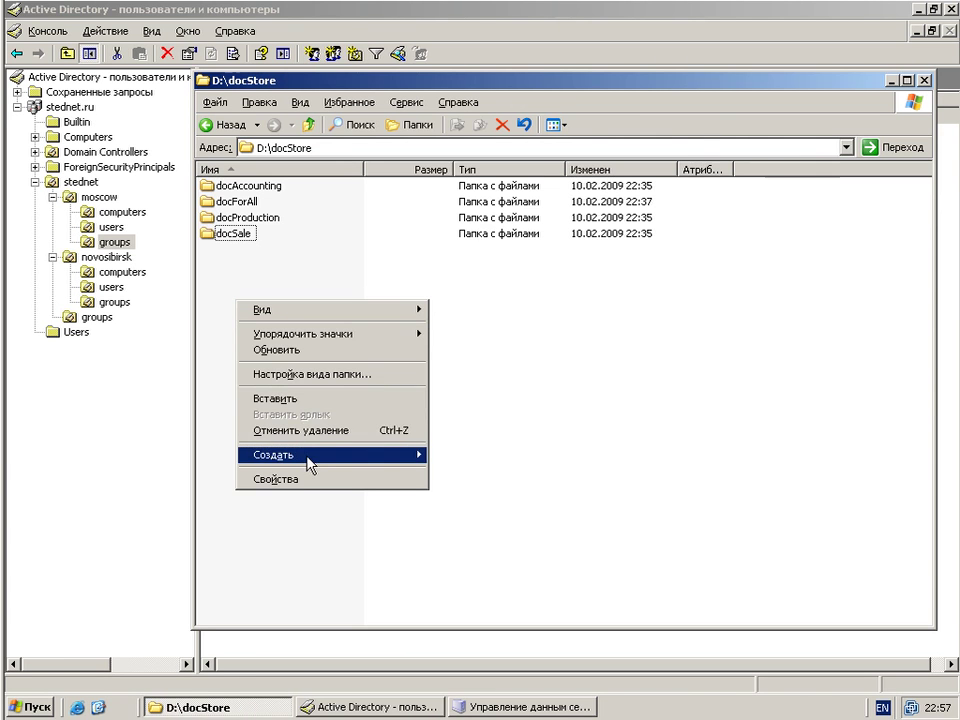
mouse_move(310, 466)
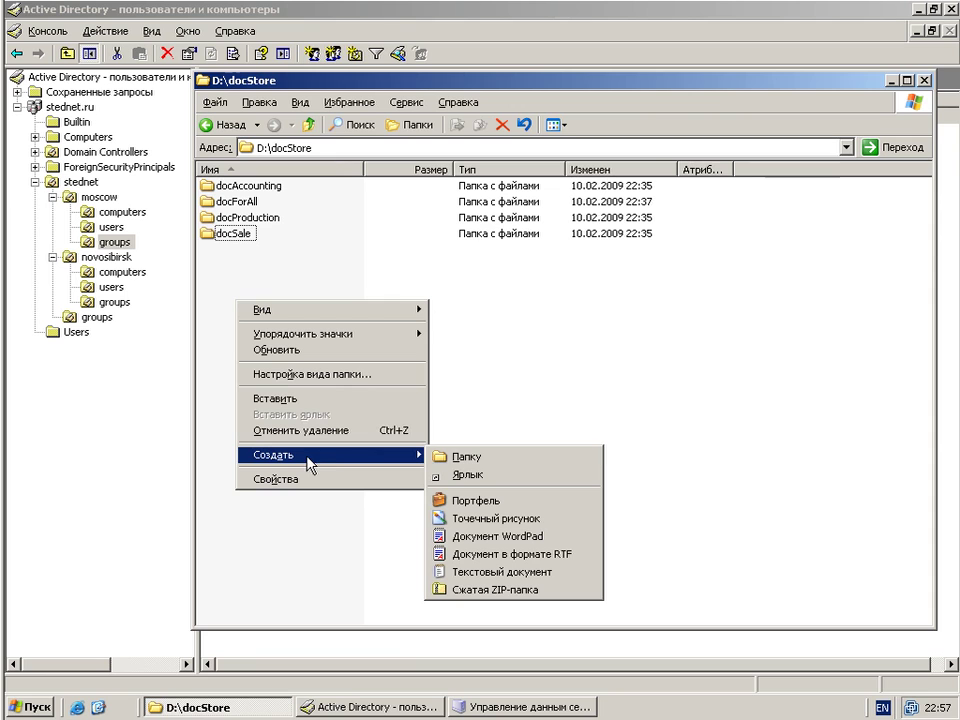
left_click(450, 458)
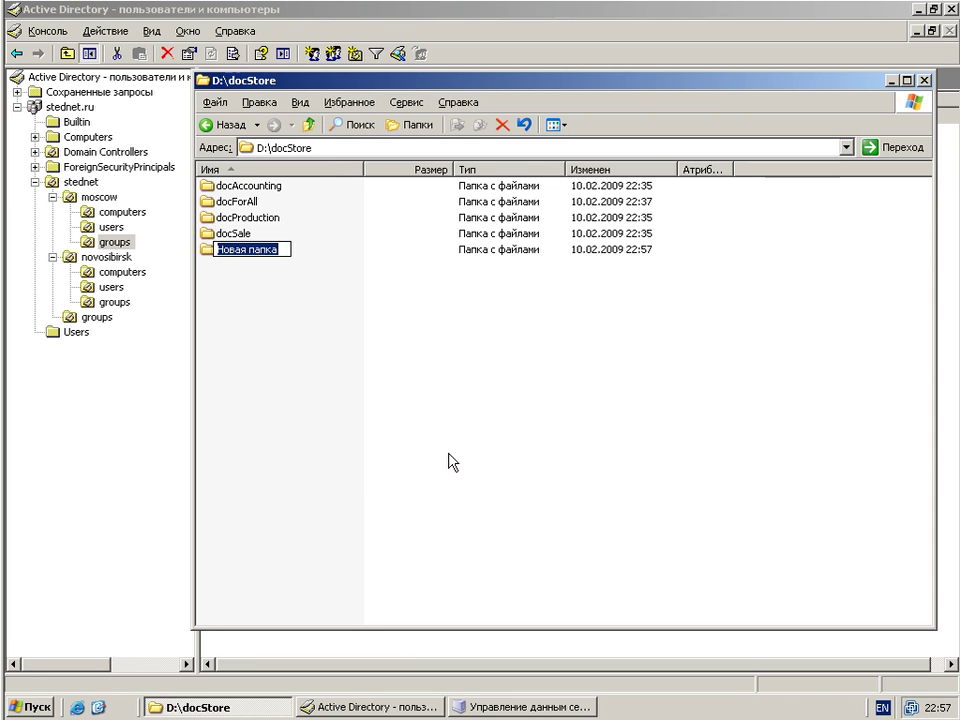
type("555")
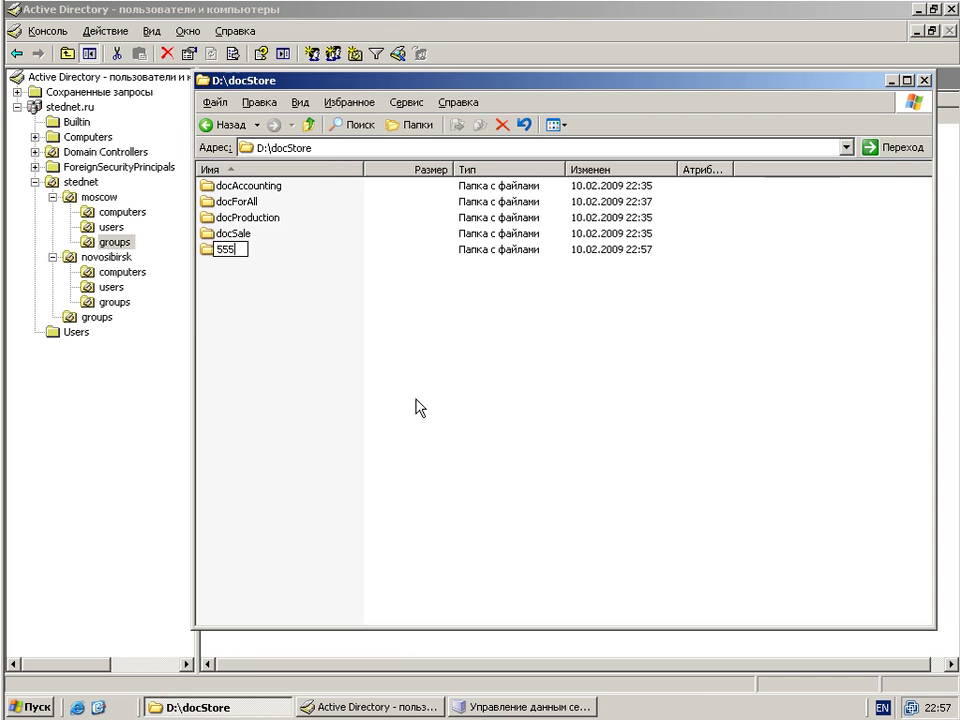
left_click(249, 305)
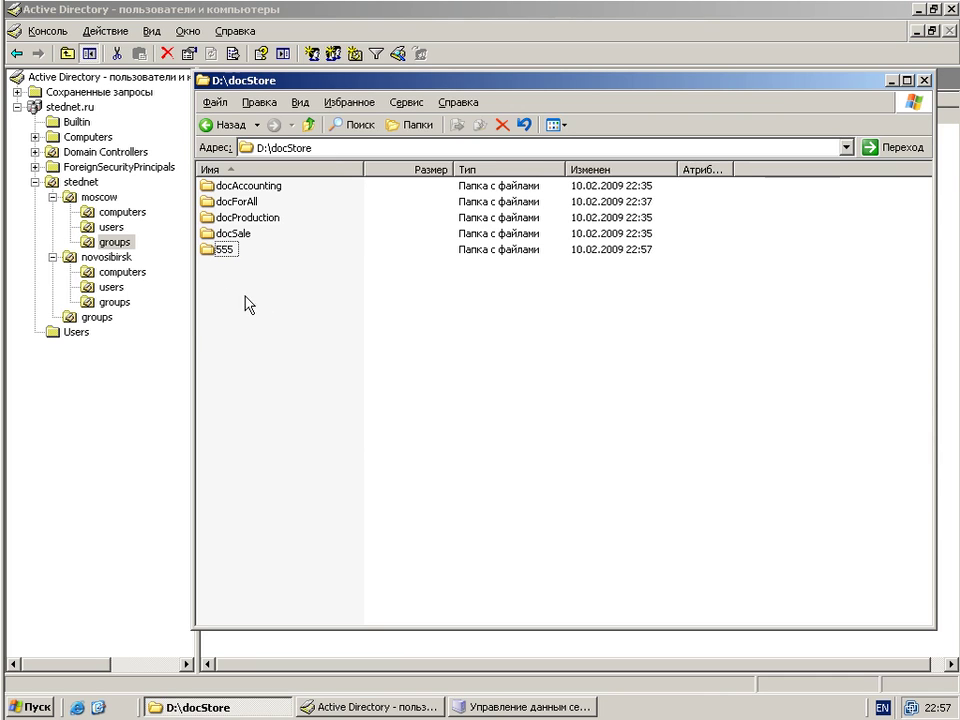
right_click(221, 252)
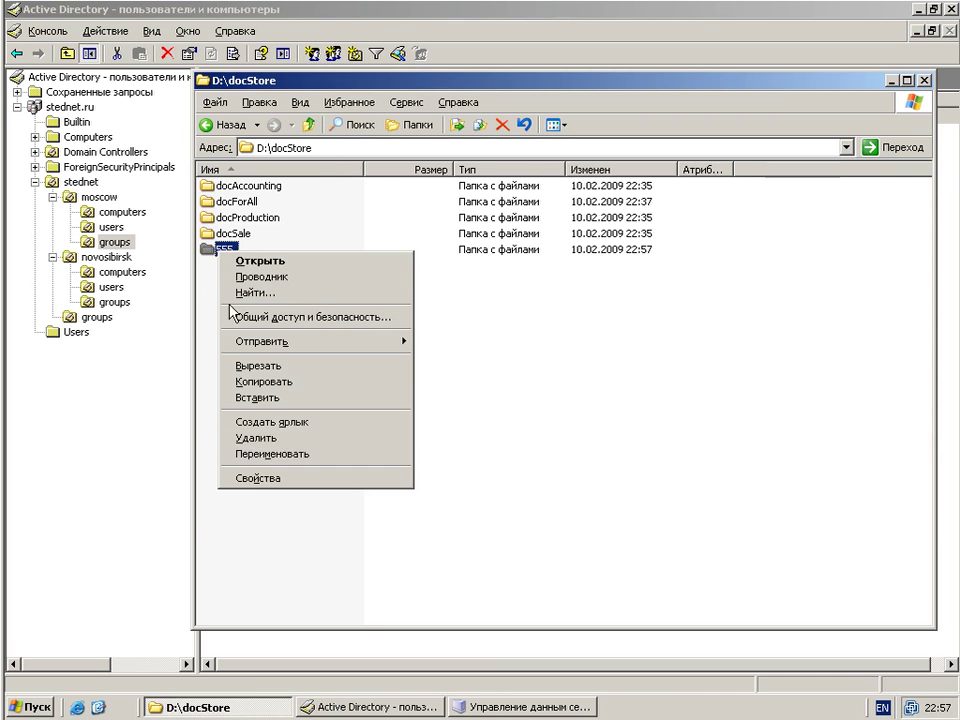
Step: Try adding test to folder 555's security permissions; the name isn't found, so cancel
left_click(298, 488)
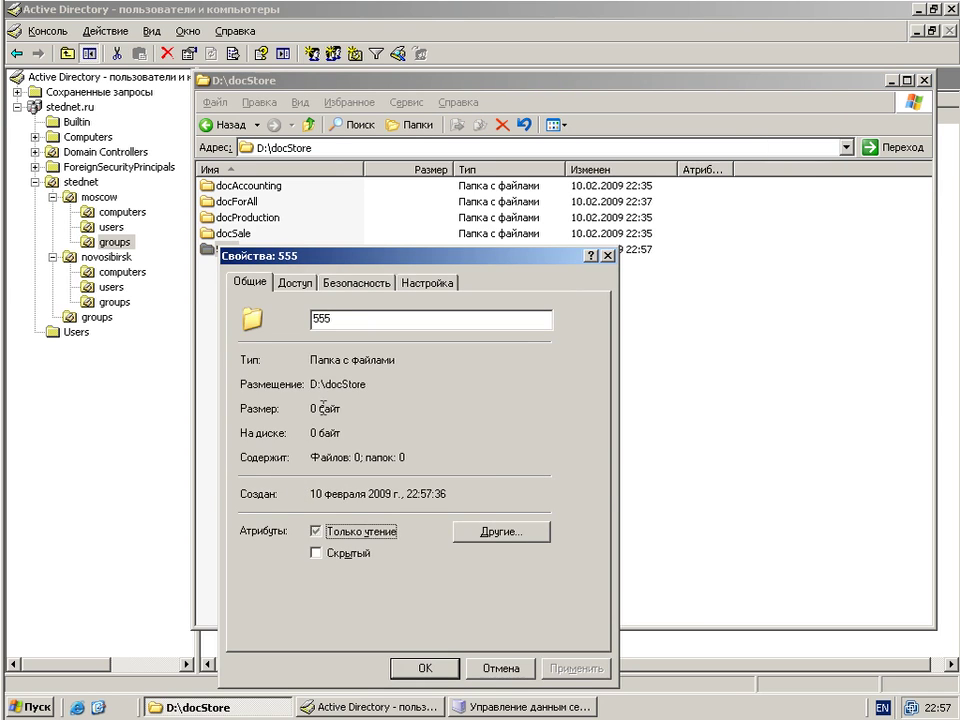
left_click(384, 283)
left_click(490, 442)
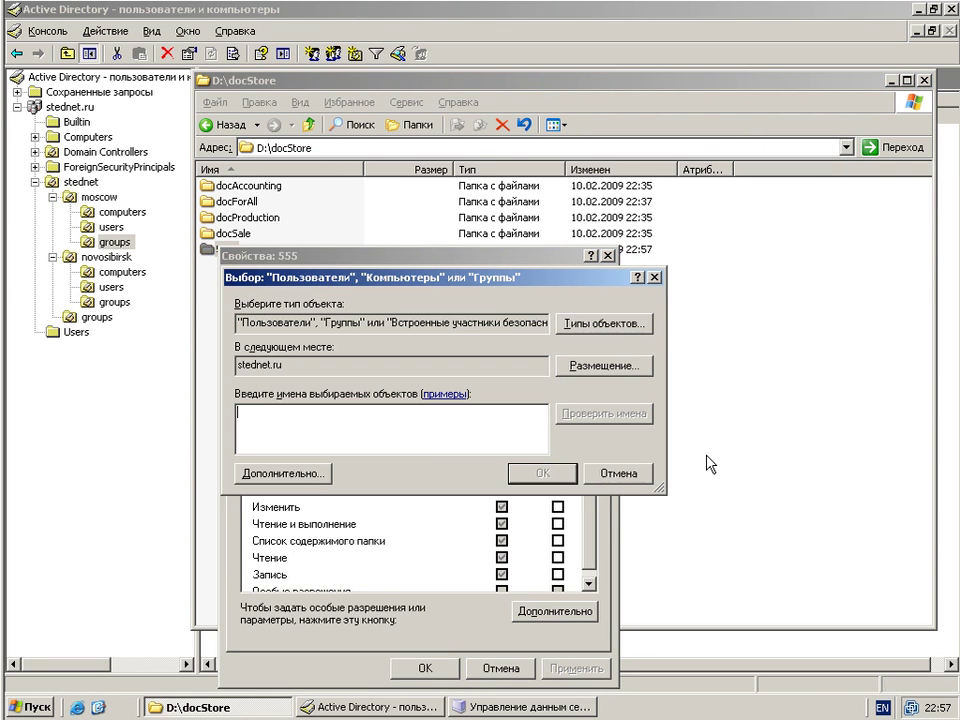
type("test")
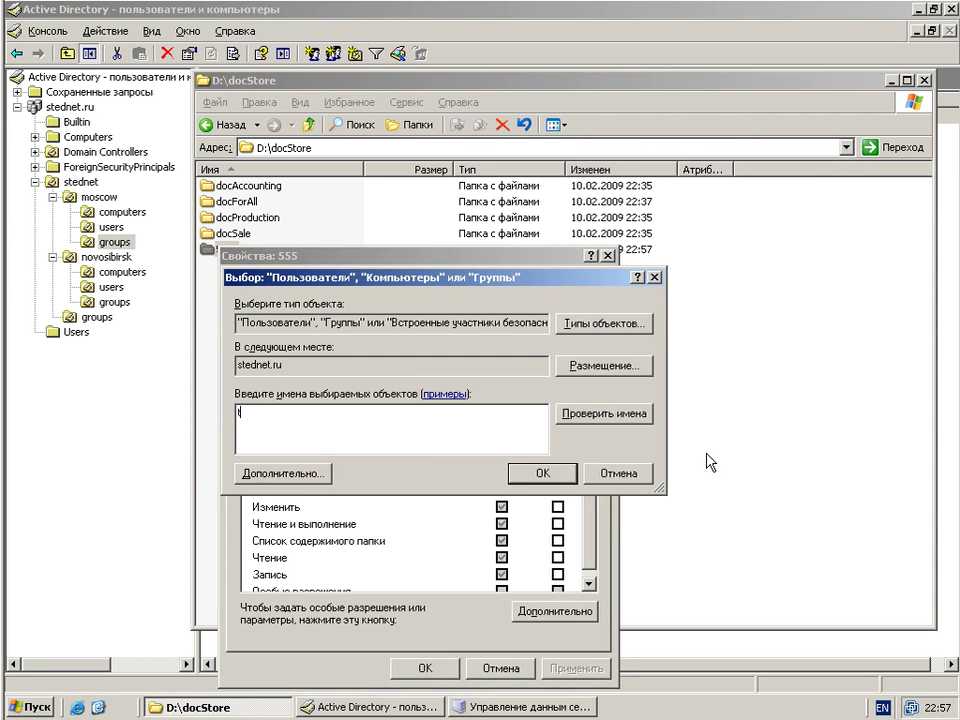
left_click(615, 417)
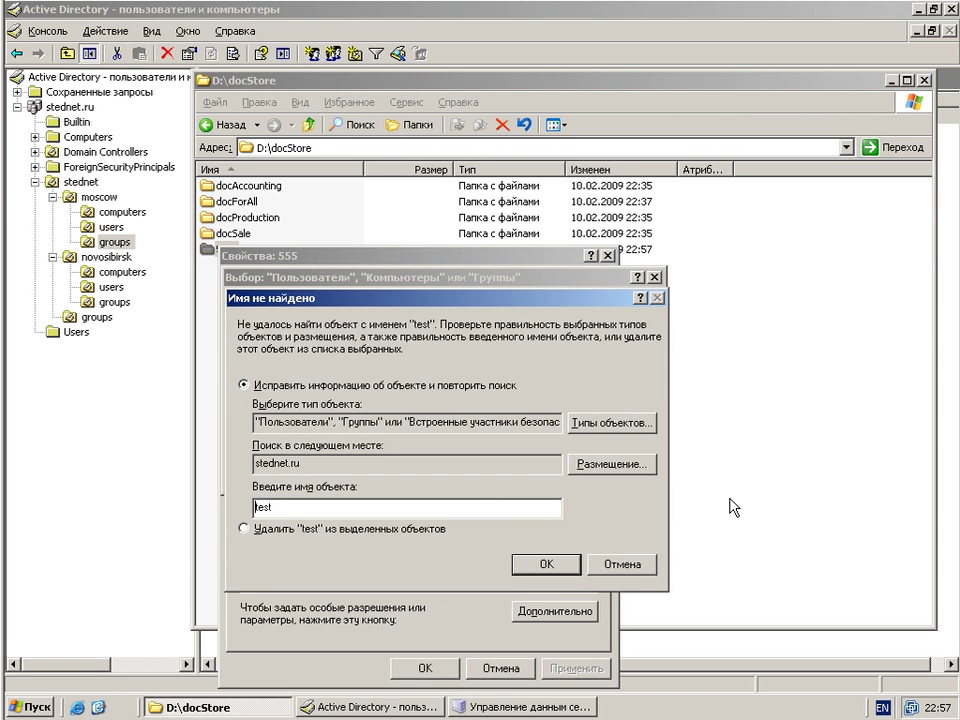
left_click(620, 563)
left_click(630, 565)
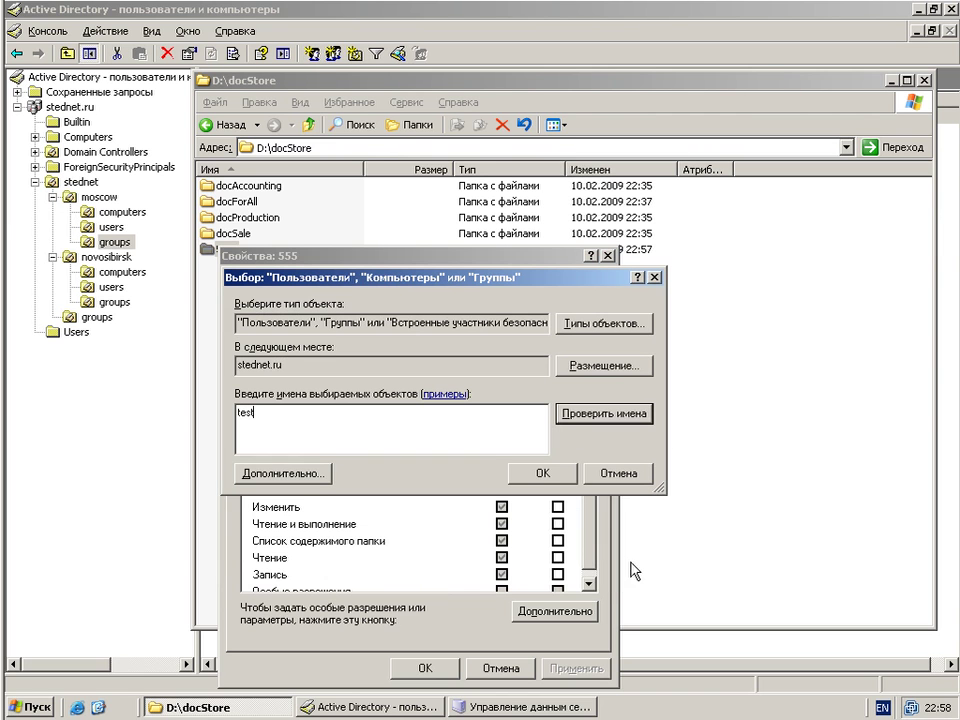
left_click(620, 476)
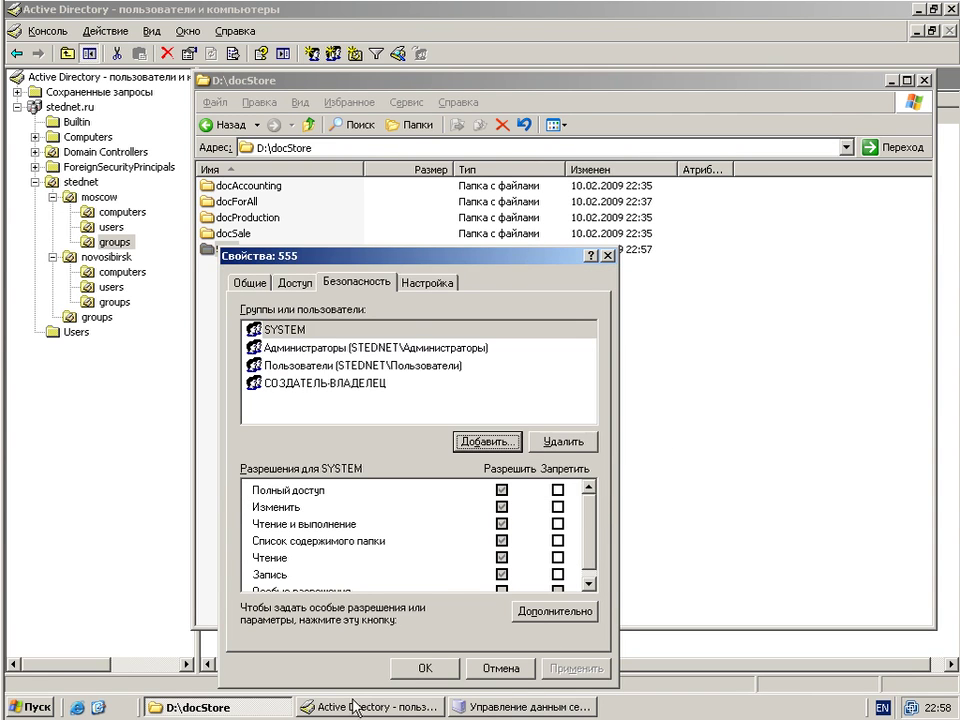
Step: In Active Directory, change test's group type to security and apply it
left_click(370, 706)
right_click(284, 116)
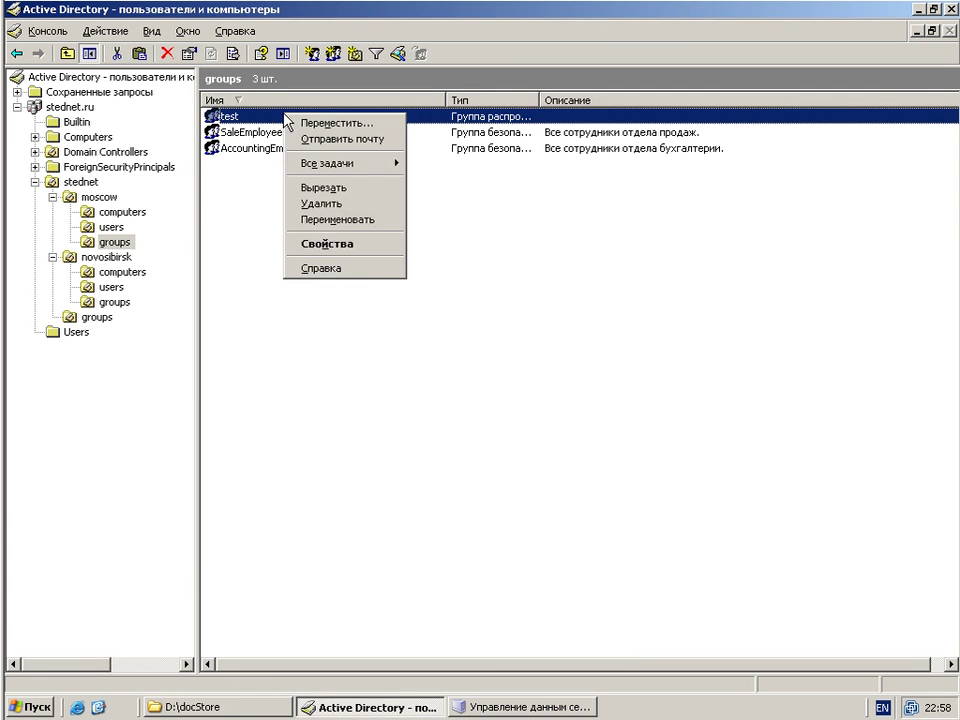
left_click(362, 245)
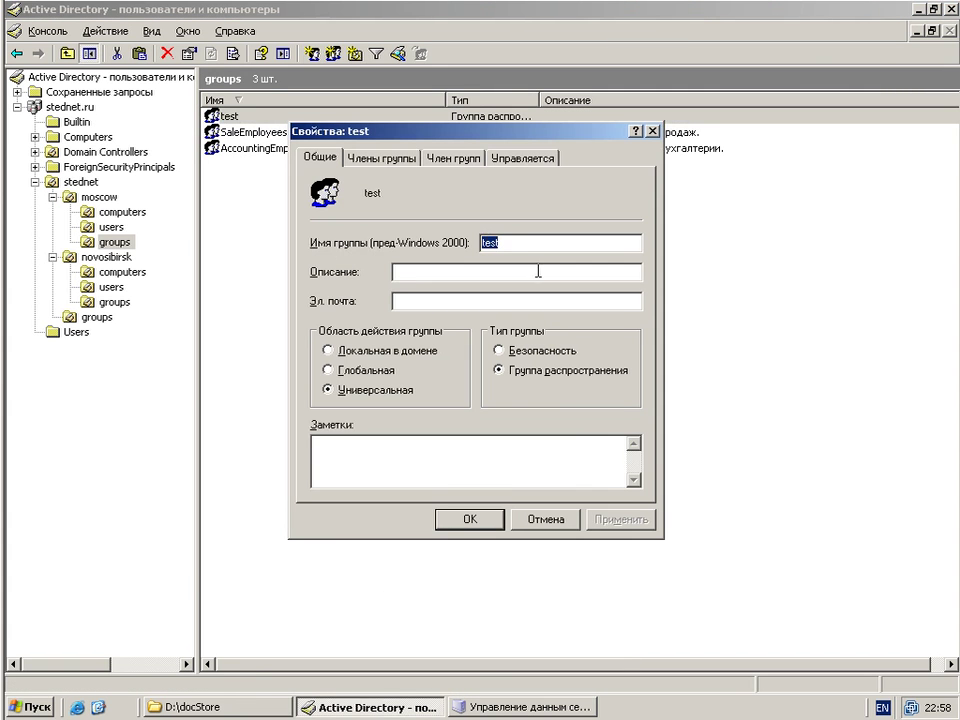
left_click(540, 352)
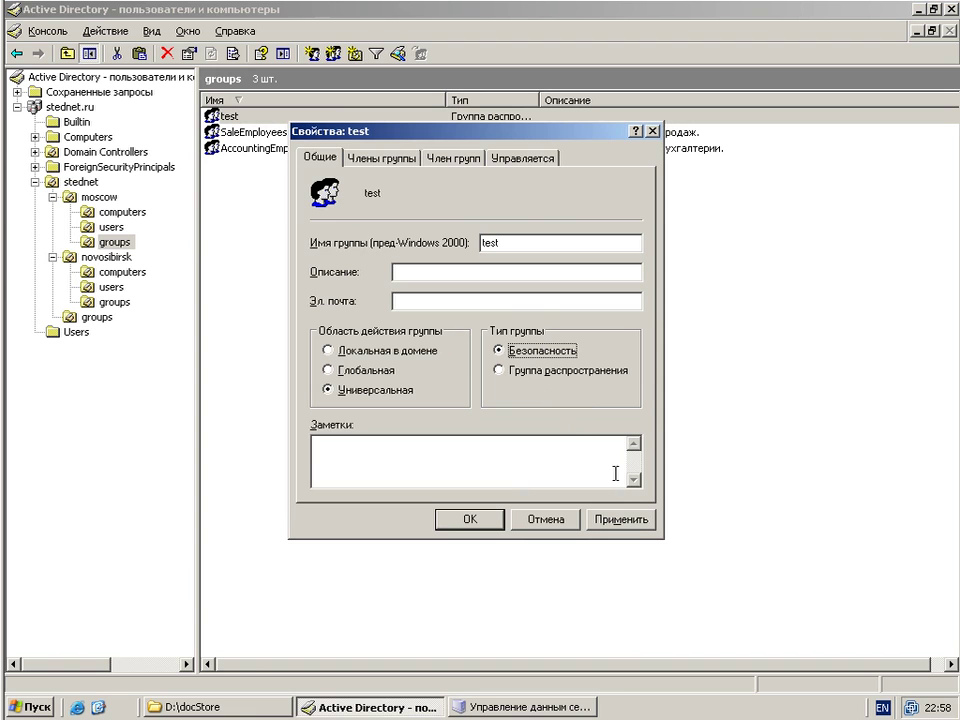
left_click(626, 519)
Step: Add test to folder 555's Security permissions with Полный доступ allowed and save
left_click(246, 708)
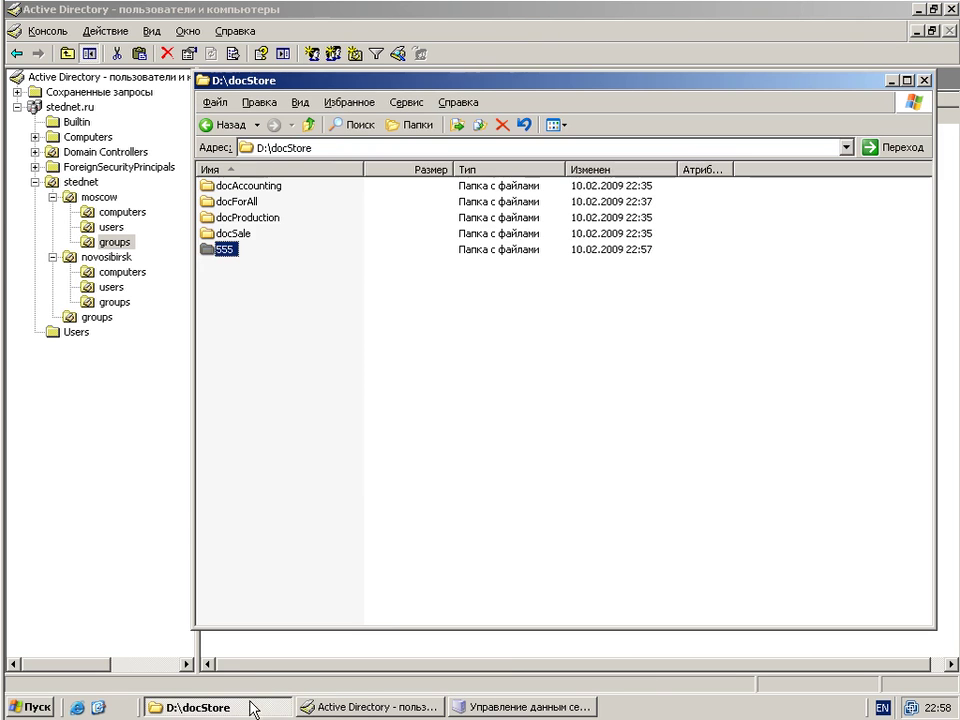
right_click(218, 249)
left_click(300, 474)
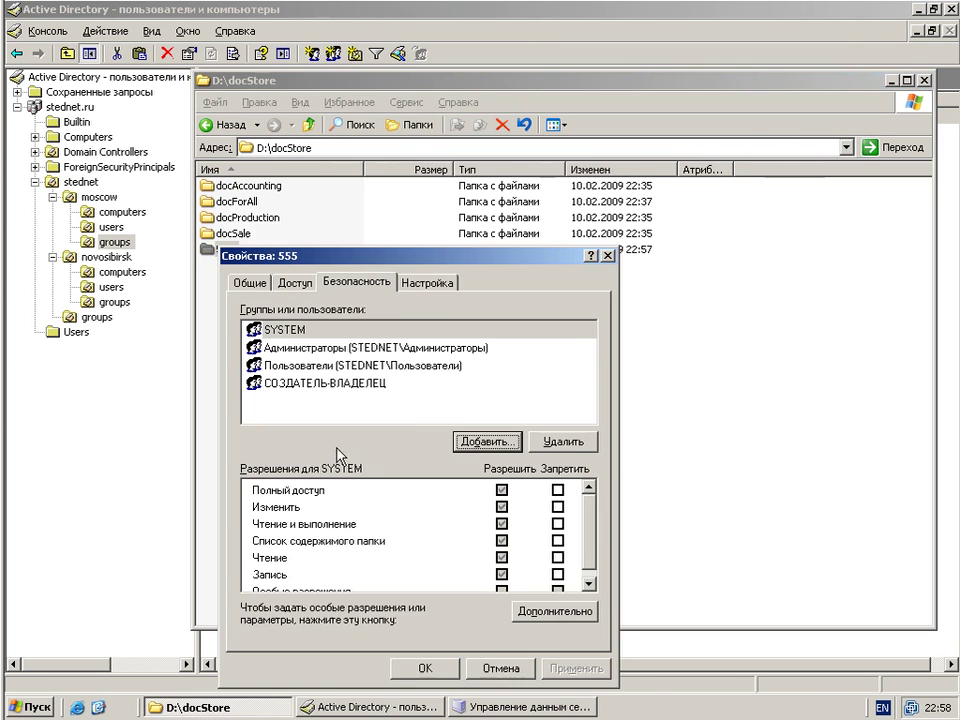
left_click(488, 442)
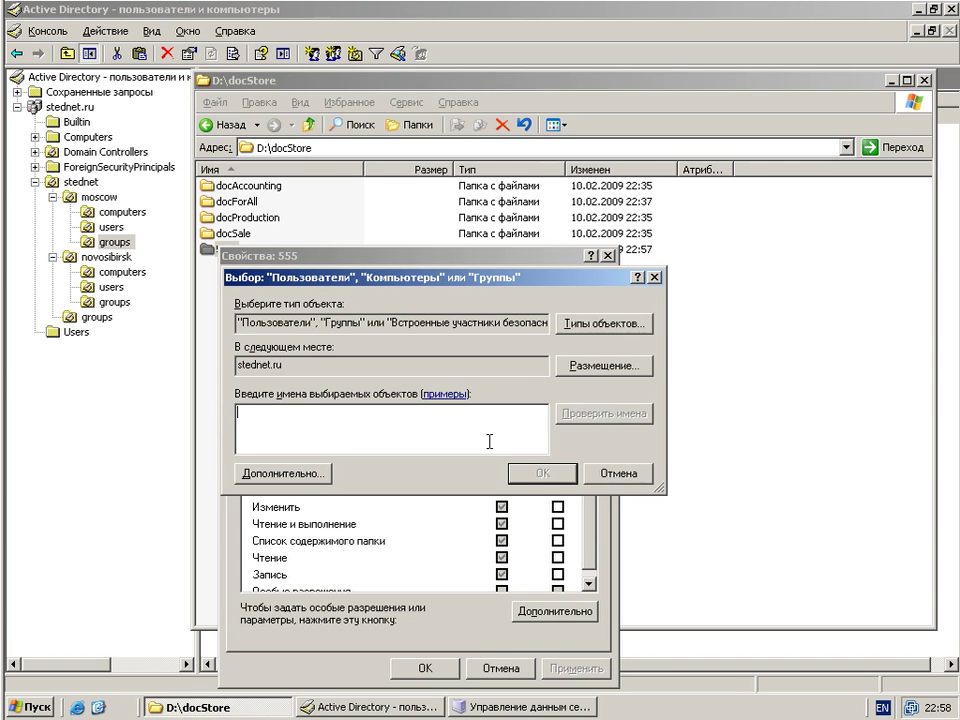
type("test")
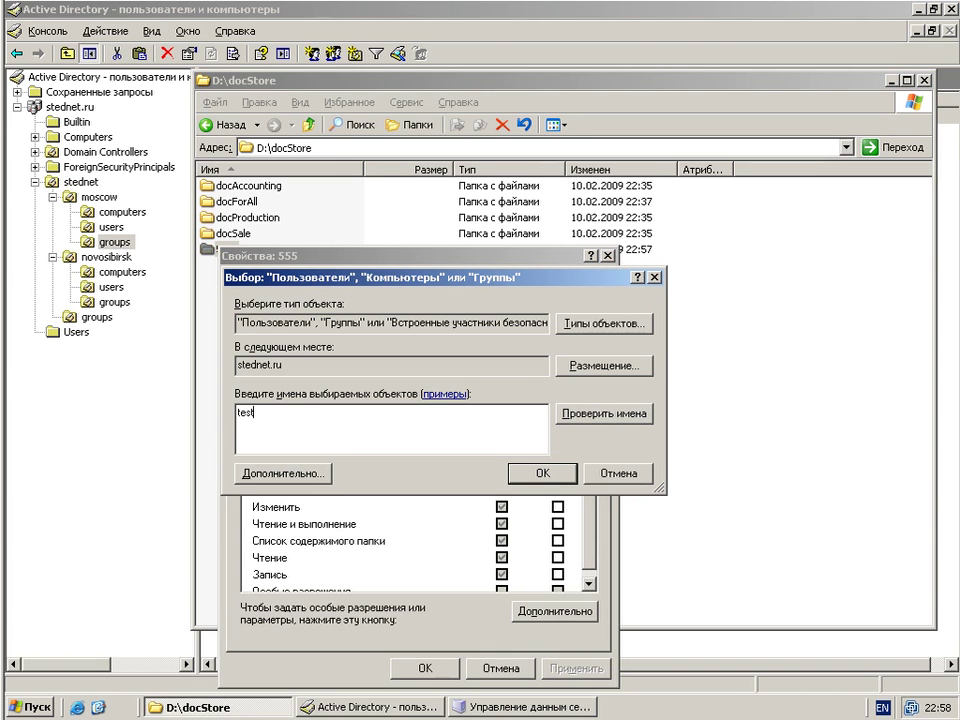
left_click(560, 418)
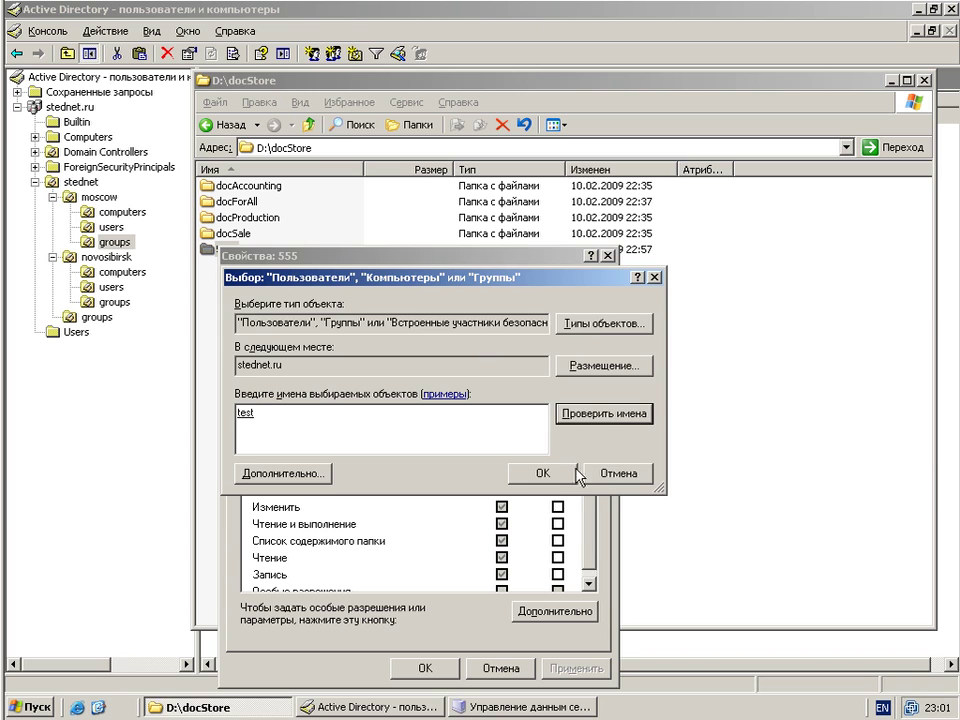
left_click(543, 473)
left_click(502, 491)
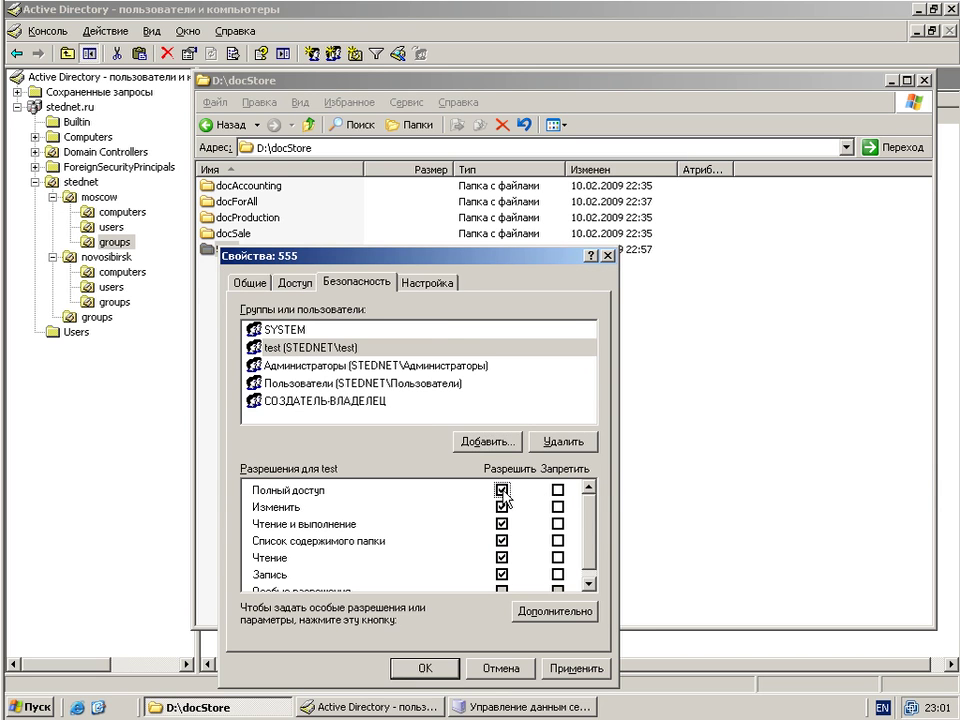
left_click_drag(431, 258, 546, 240)
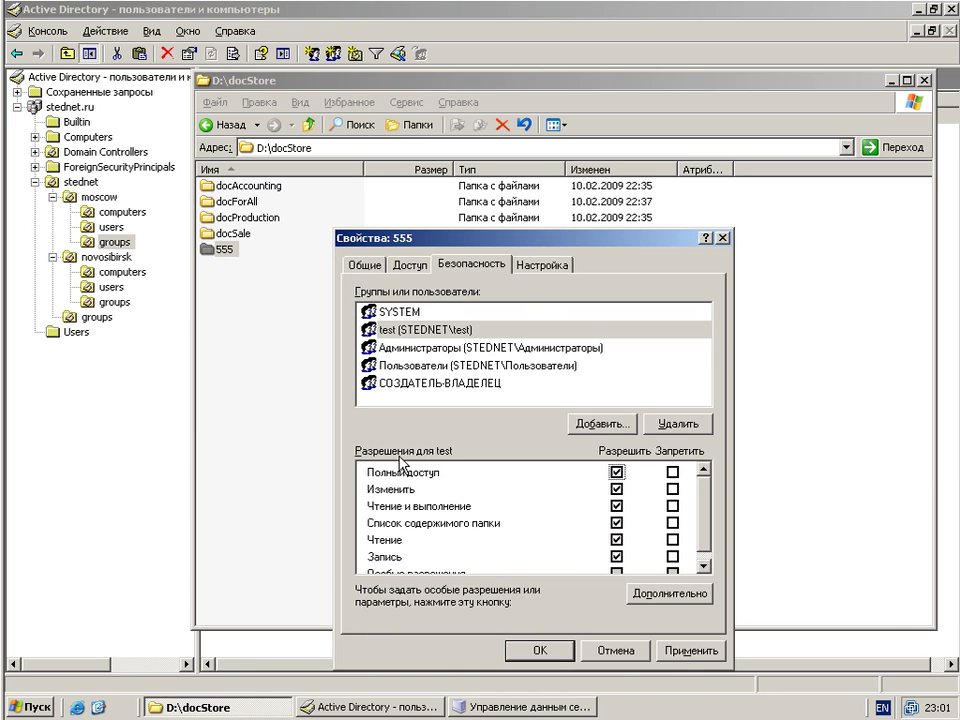
left_click(684, 652)
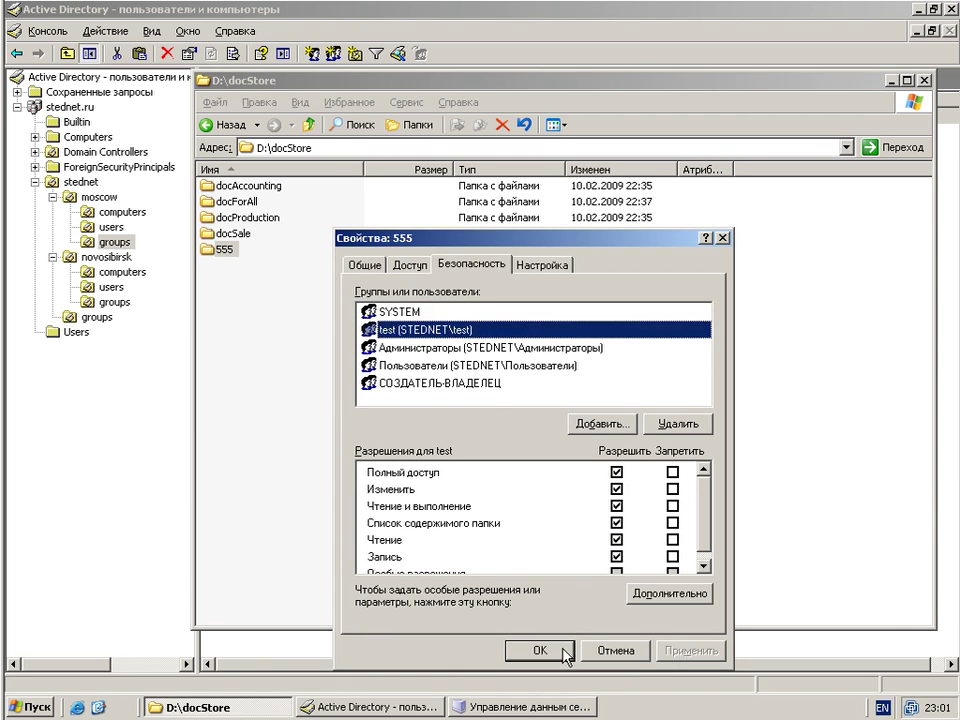
left_click(560, 652)
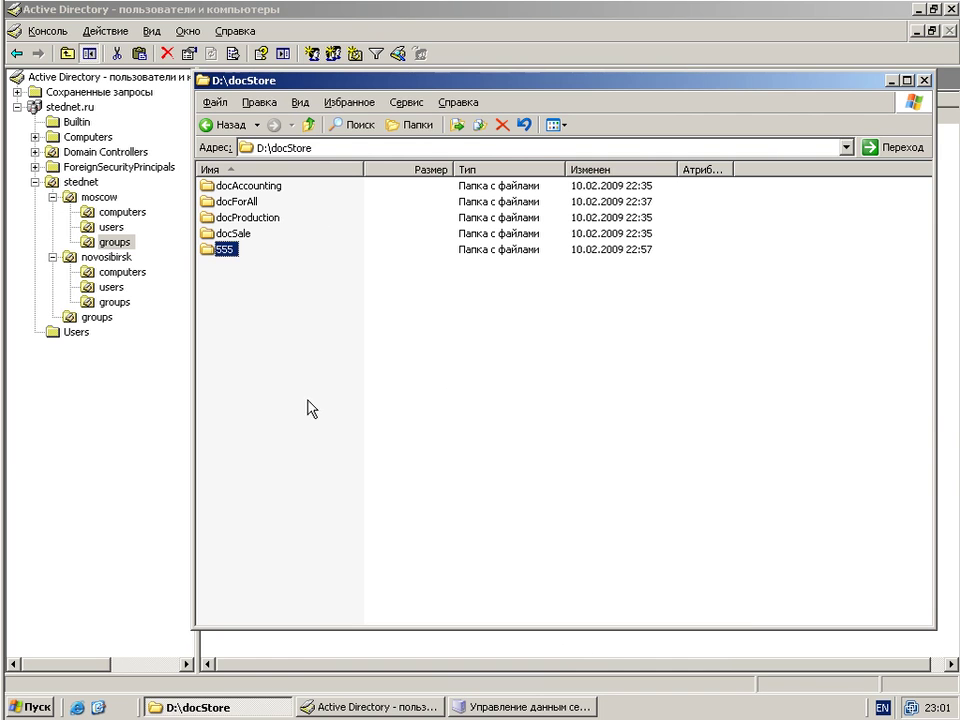
left_click(262, 17)
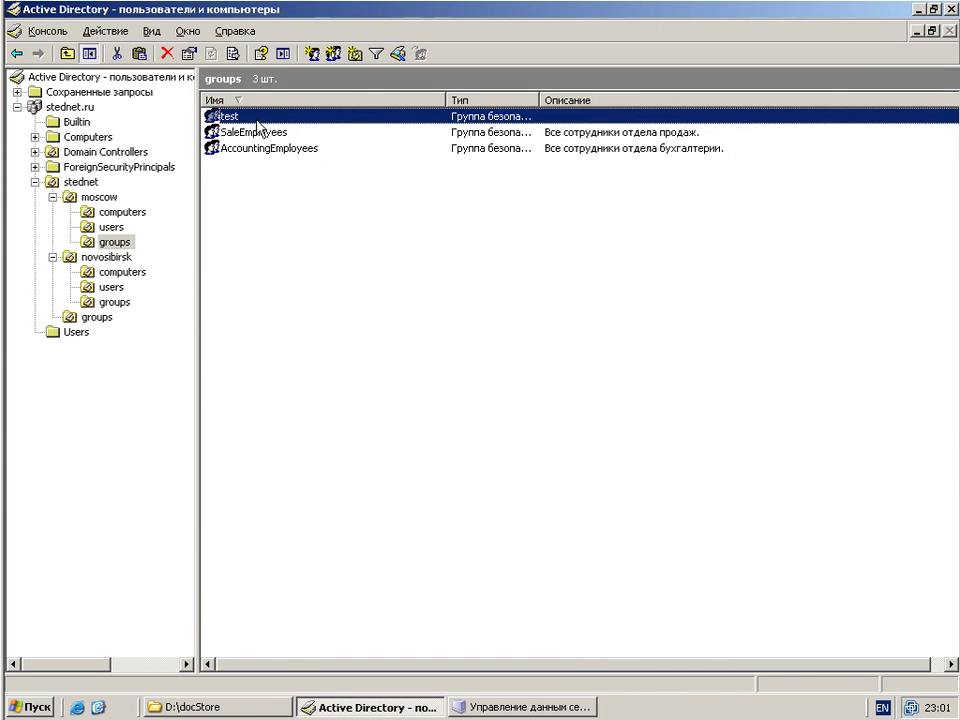
Step: Add a moscow user, found by partial surname, as a member of test and save
key("Return")
left_click(366, 157)
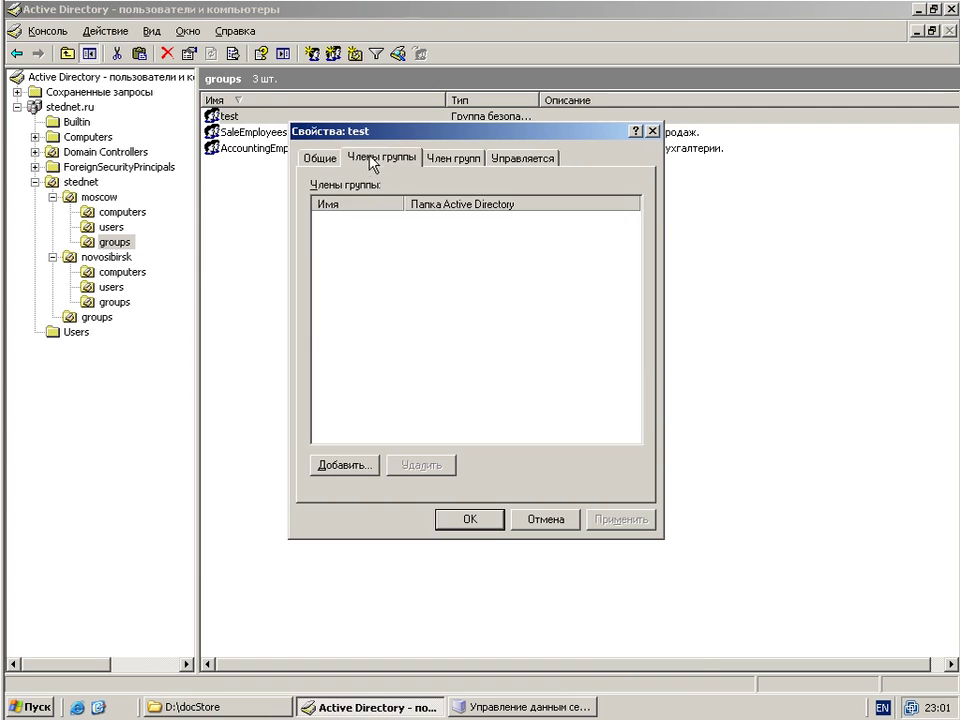
left_click(346, 465)
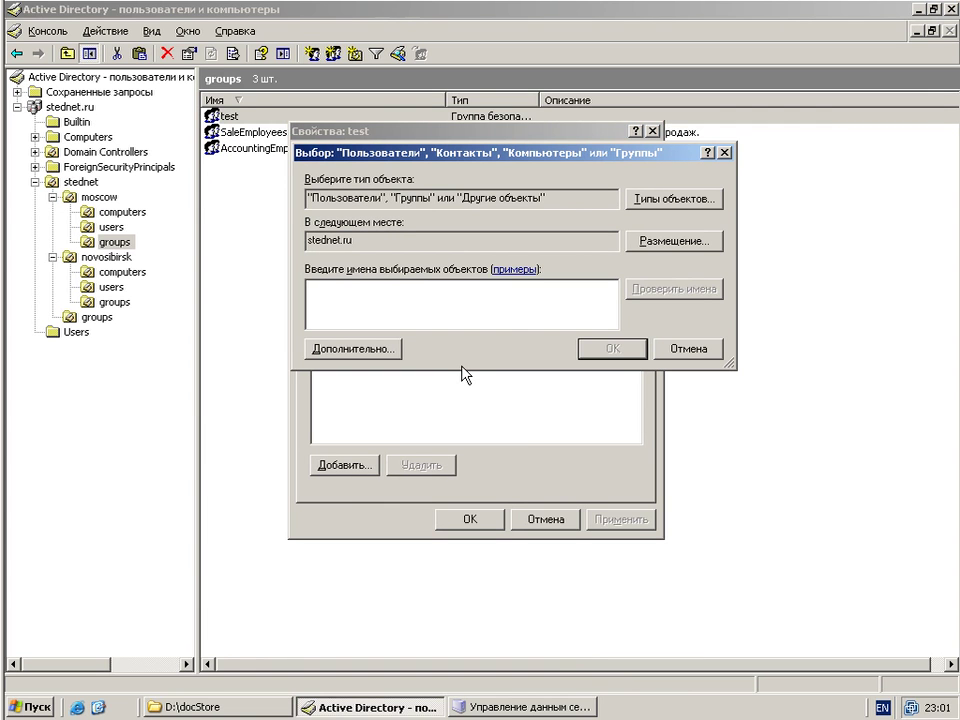
type("noviko")
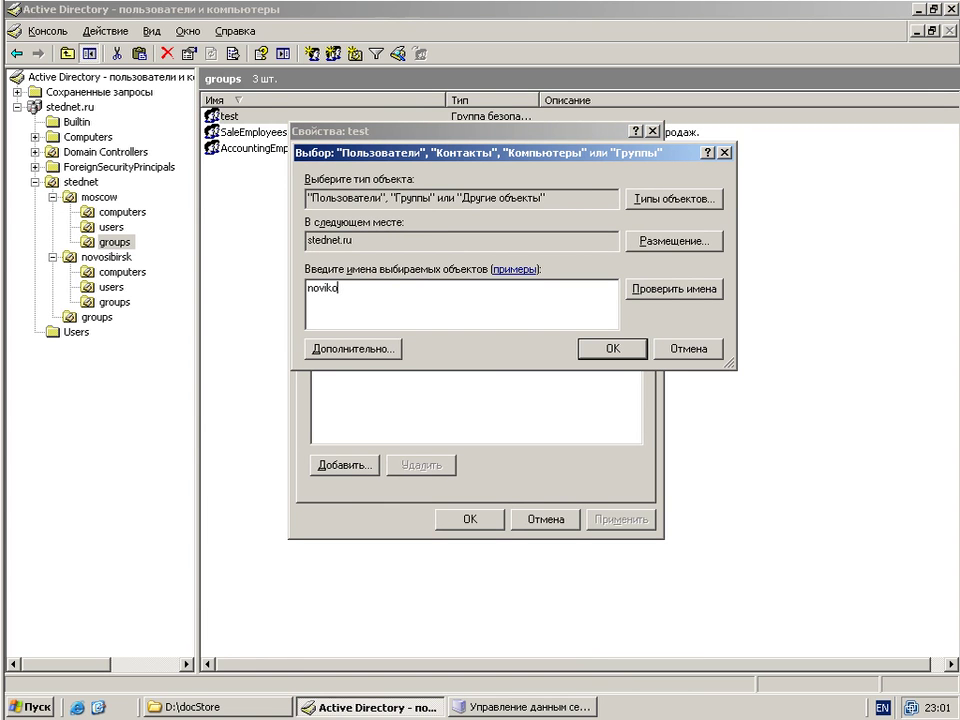
key("BackSpace")
left_click(690, 289)
left_click(640, 352)
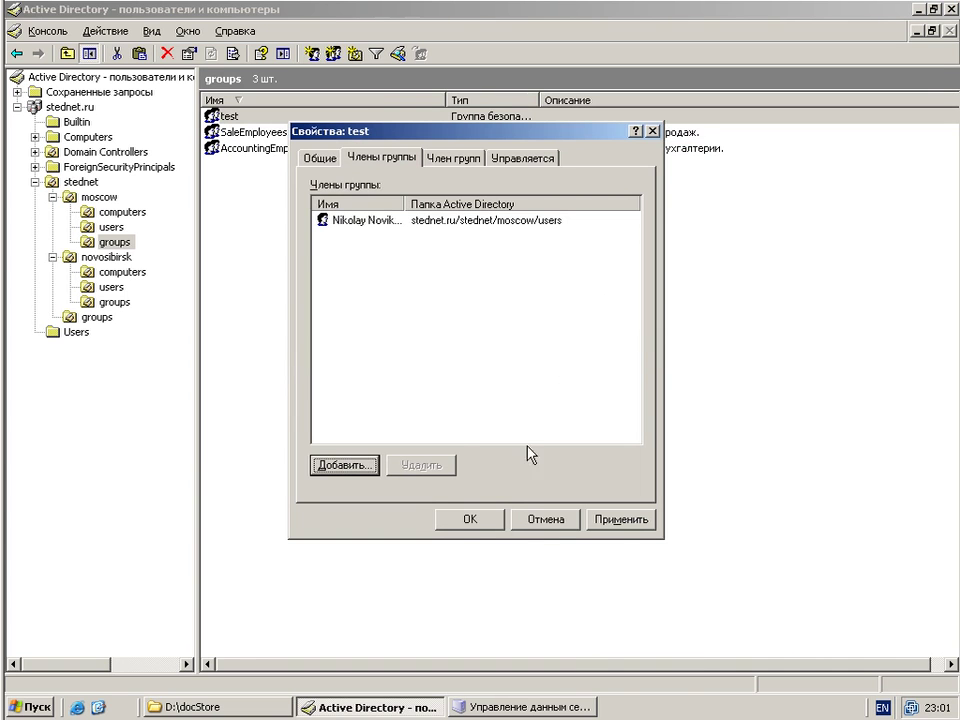
left_click(624, 519)
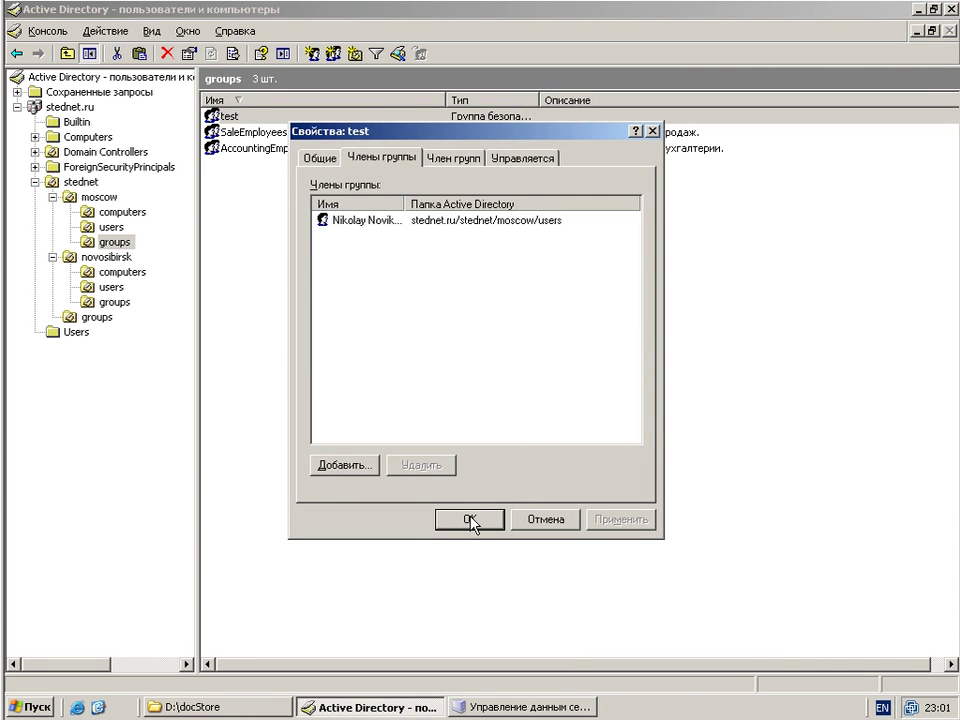
left_click(469, 519)
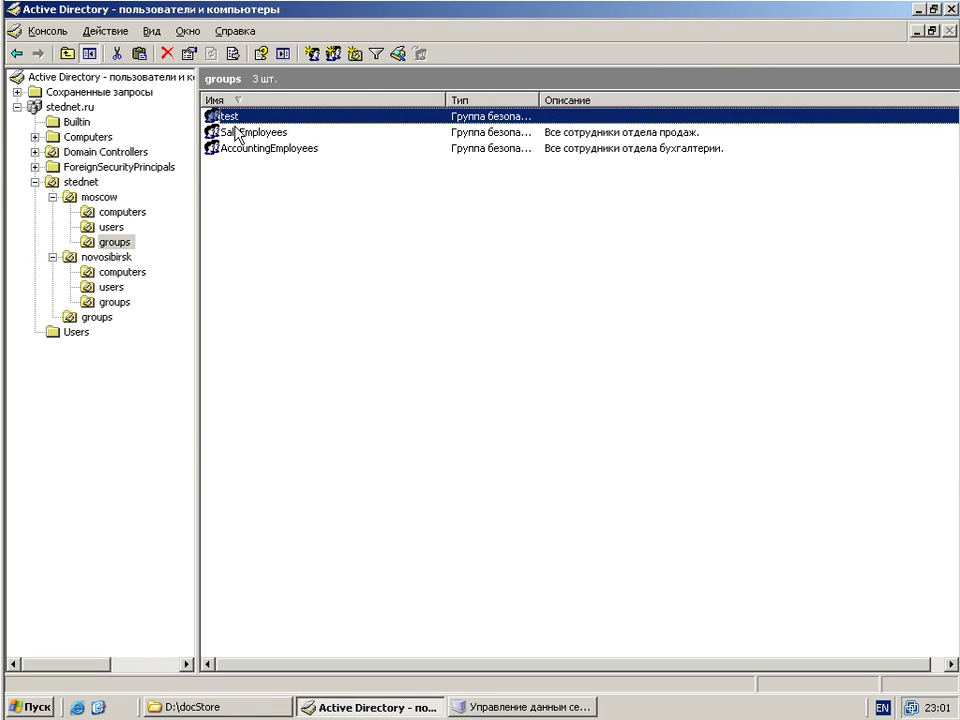
left_click(215, 707)
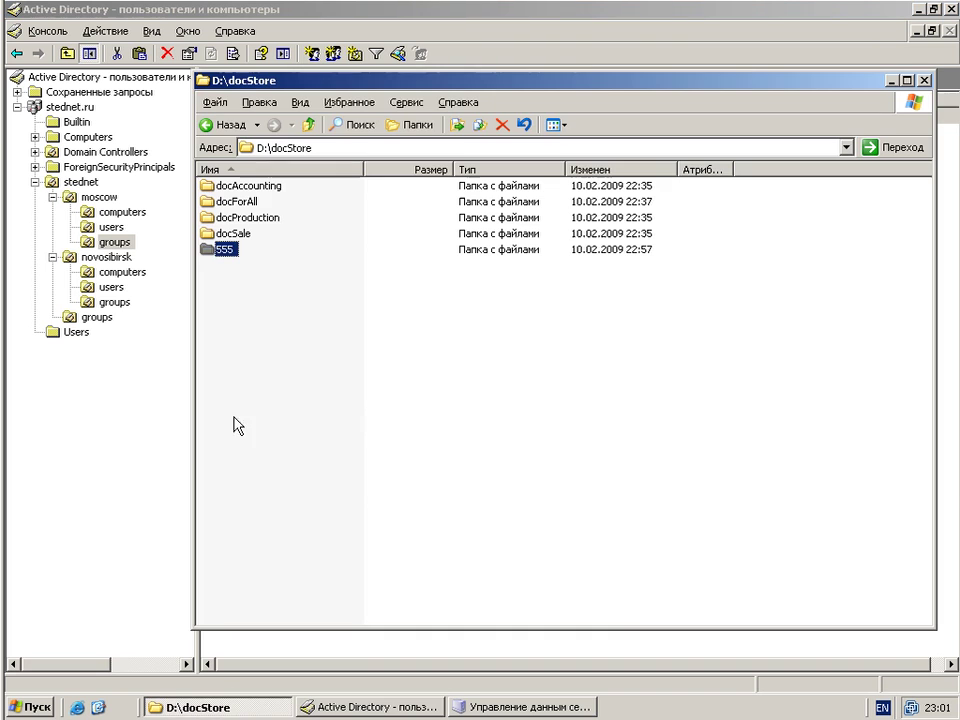
right_click(224, 263)
left_click(295, 480)
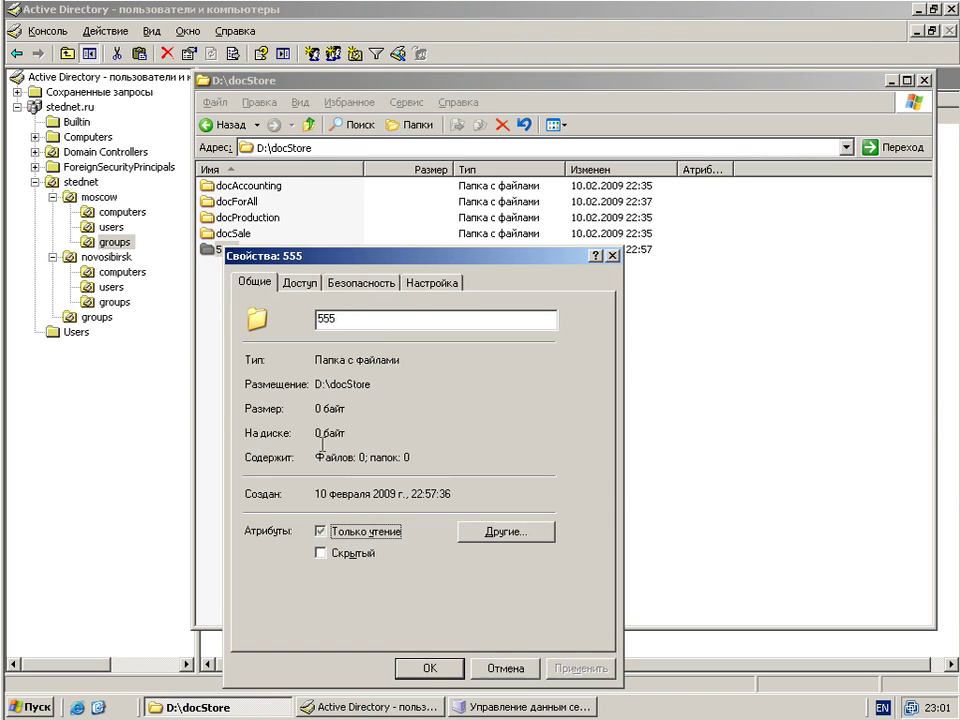
left_click(369, 283)
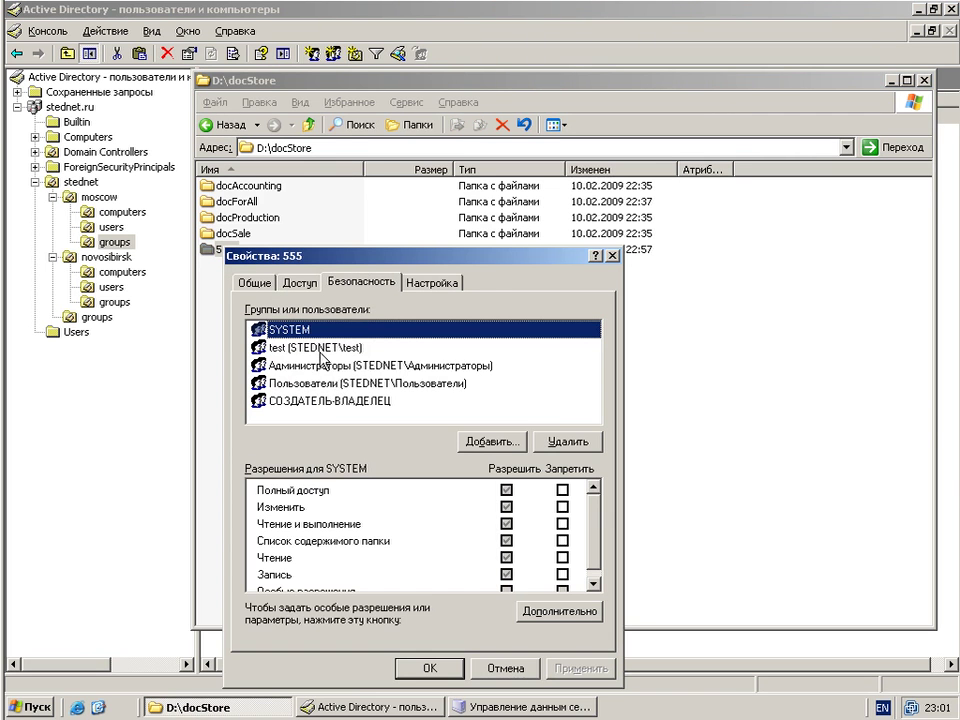
left_click(268, 347)
scroll(593, 534, "down", 1)
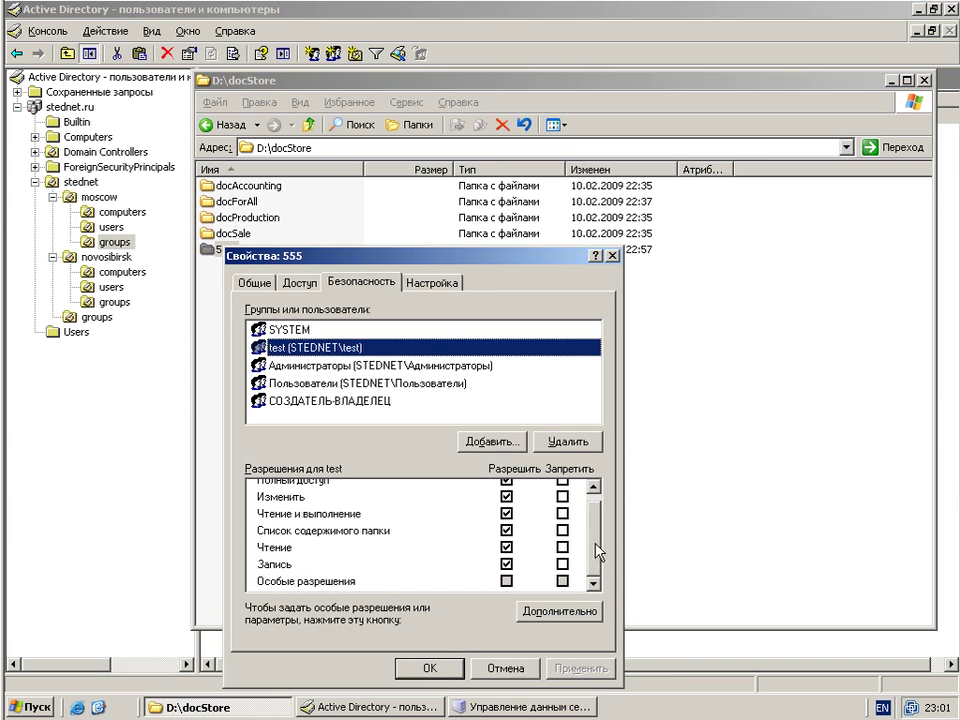
left_click_drag(295, 262, 353, 239)
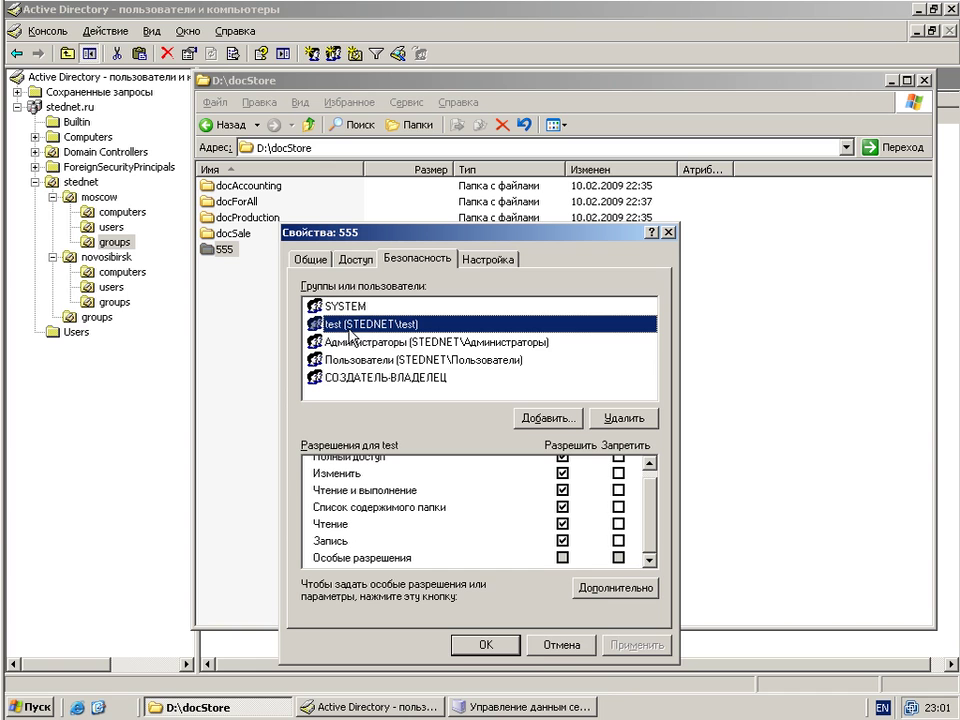
left_click(560, 644)
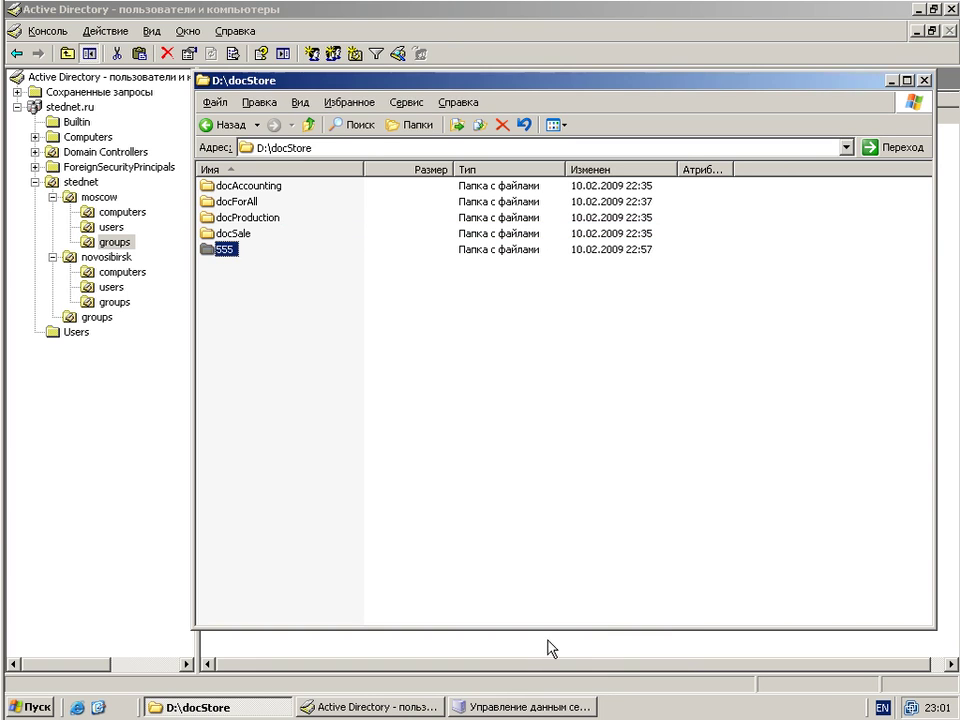
left_click(393, 707)
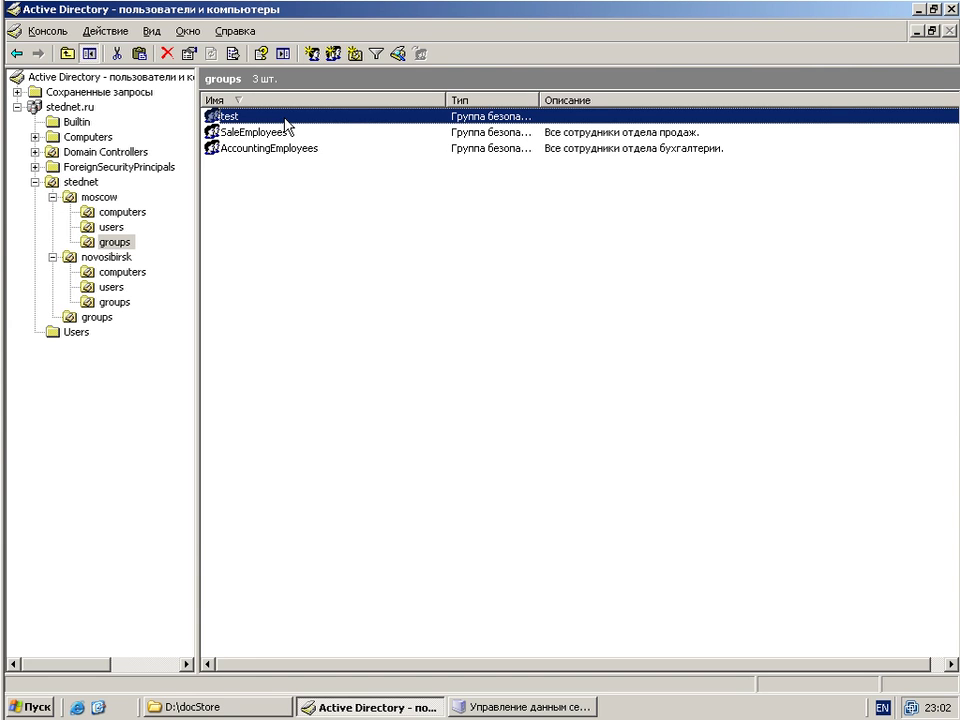
Step: Switch test's group type to Группа распространения, accept the warning, and save
right_click(287, 124)
left_click(358, 266)
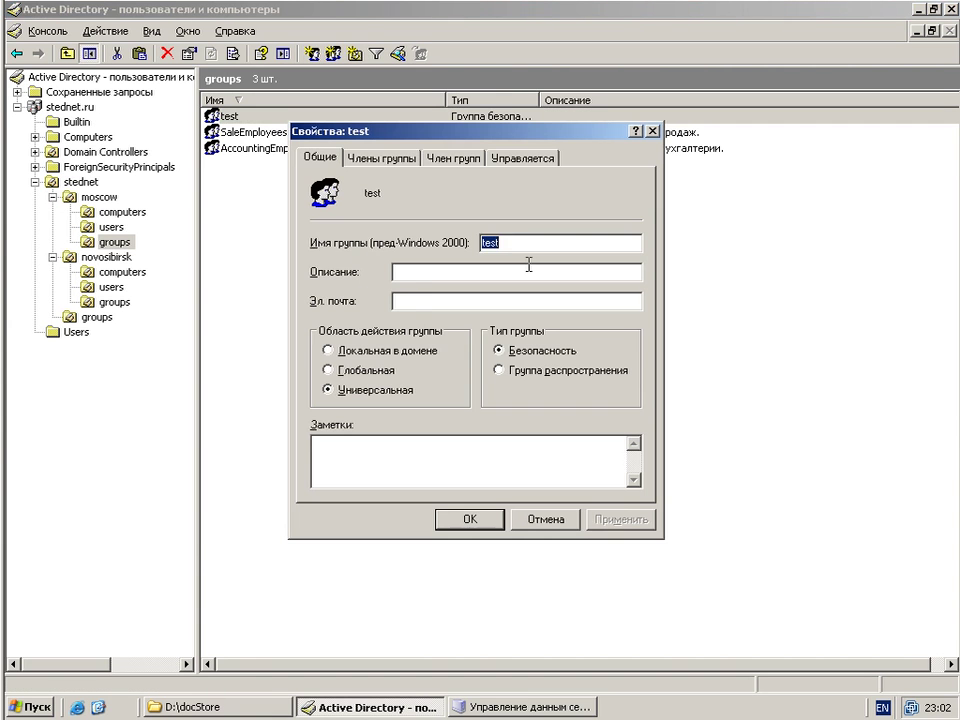
left_click(518, 372)
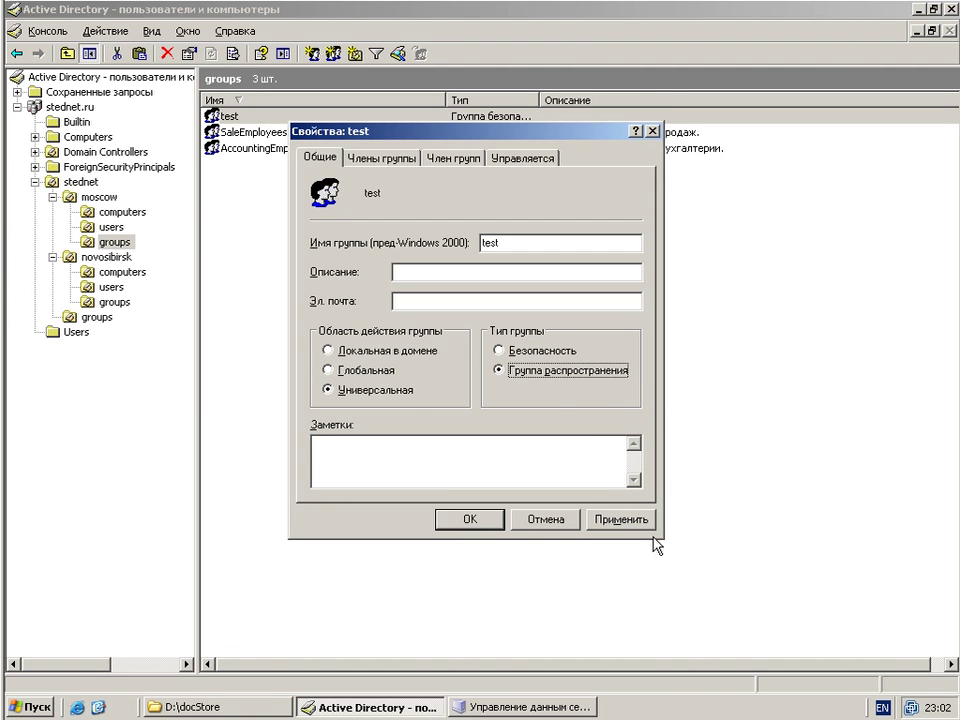
left_click(626, 519)
left_click(464, 404)
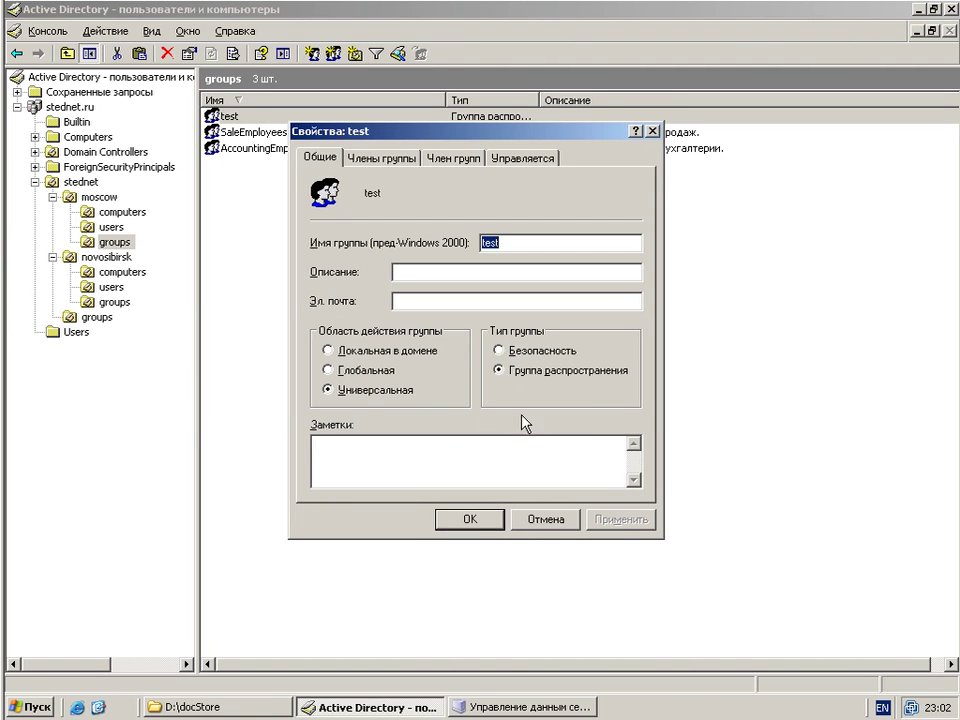
left_click(468, 520)
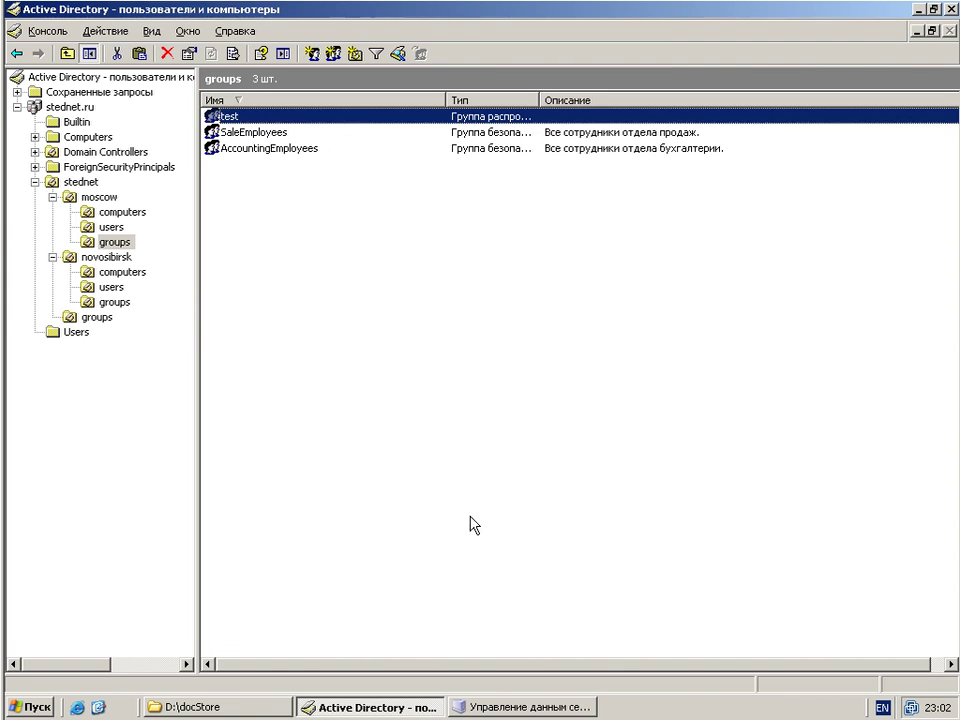
Step: Draw a red pen line under the contact e-mail on the 'Active Directory – Группы (Groups)' slide
left_click(242, 708)
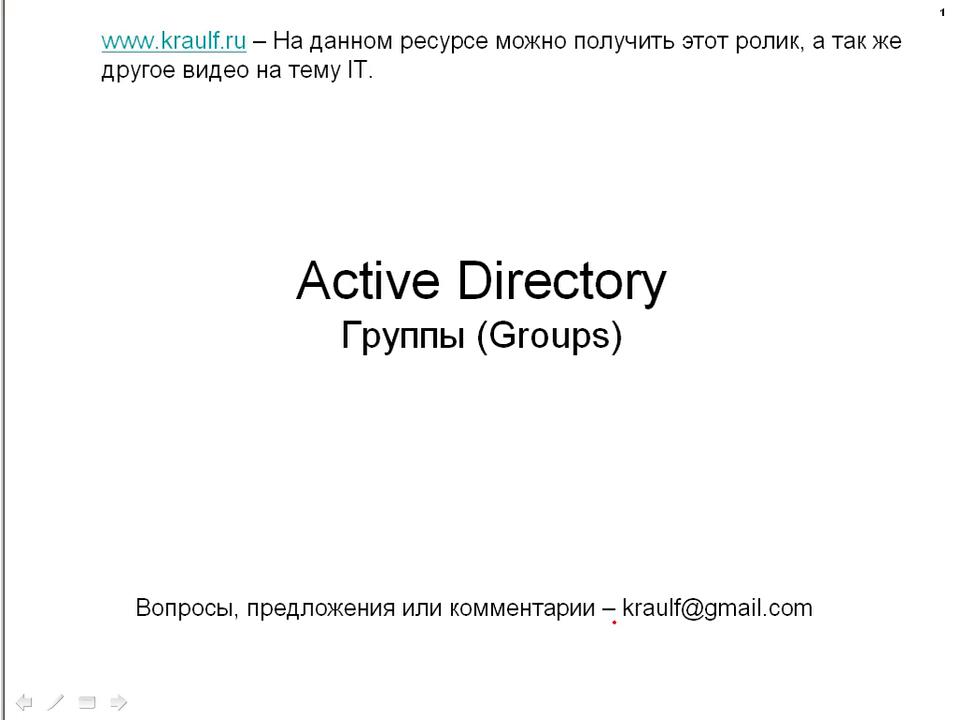
left_click_drag(614, 621, 810, 623)
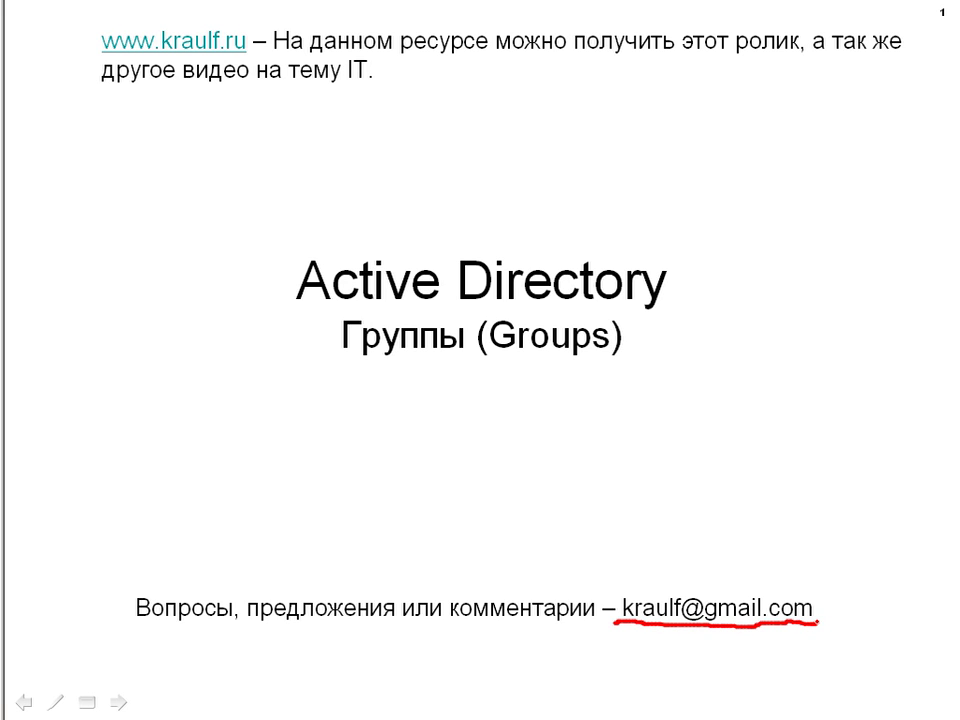